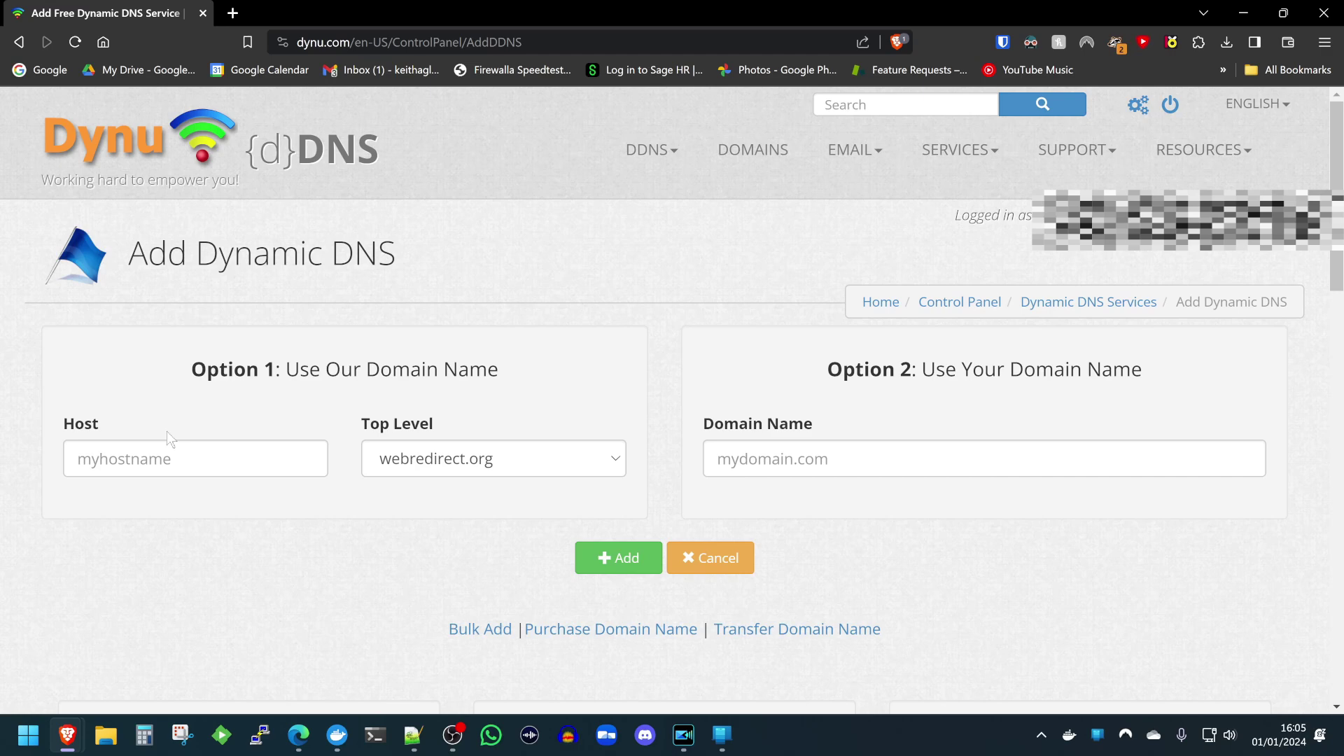
# Add the Dynu dynamic DNS host kltechvideos under the bumbleshrimp.com top-level domain.
pyautogui.click(137, 459)
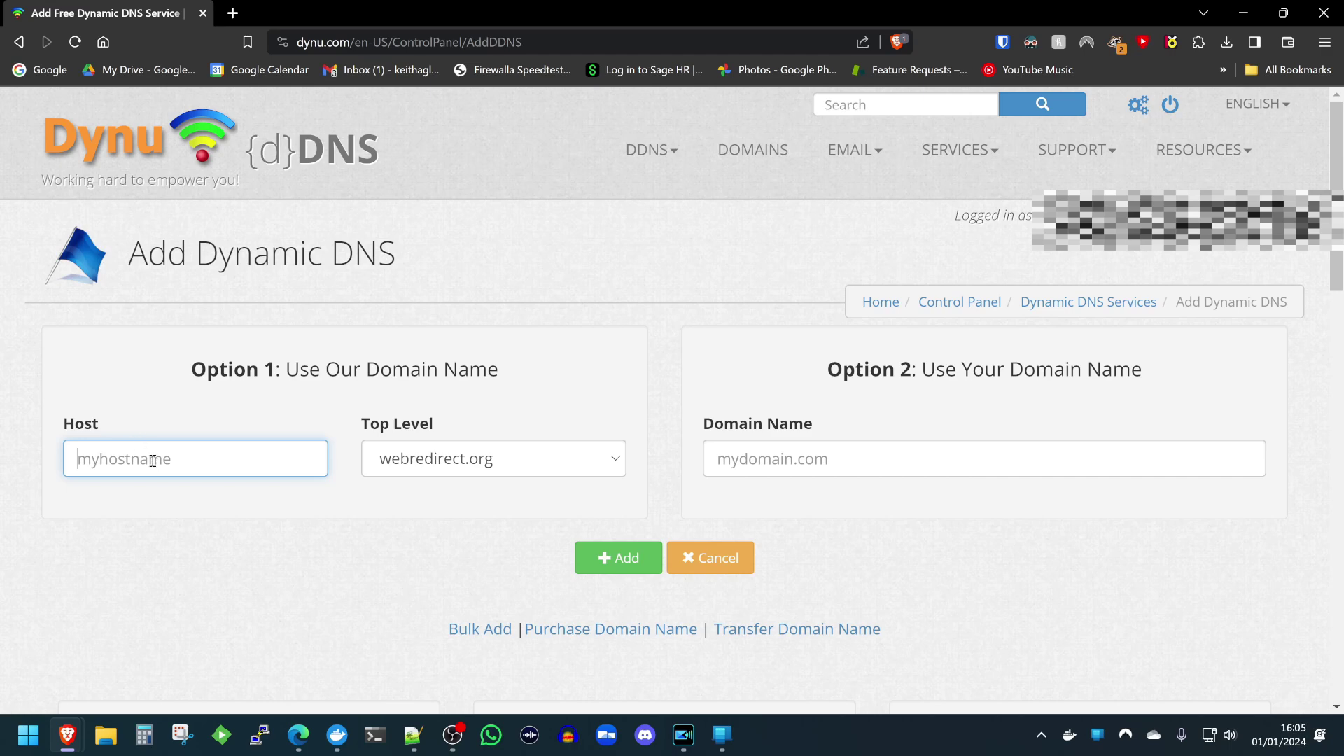
pyautogui.write('kltechvideos')
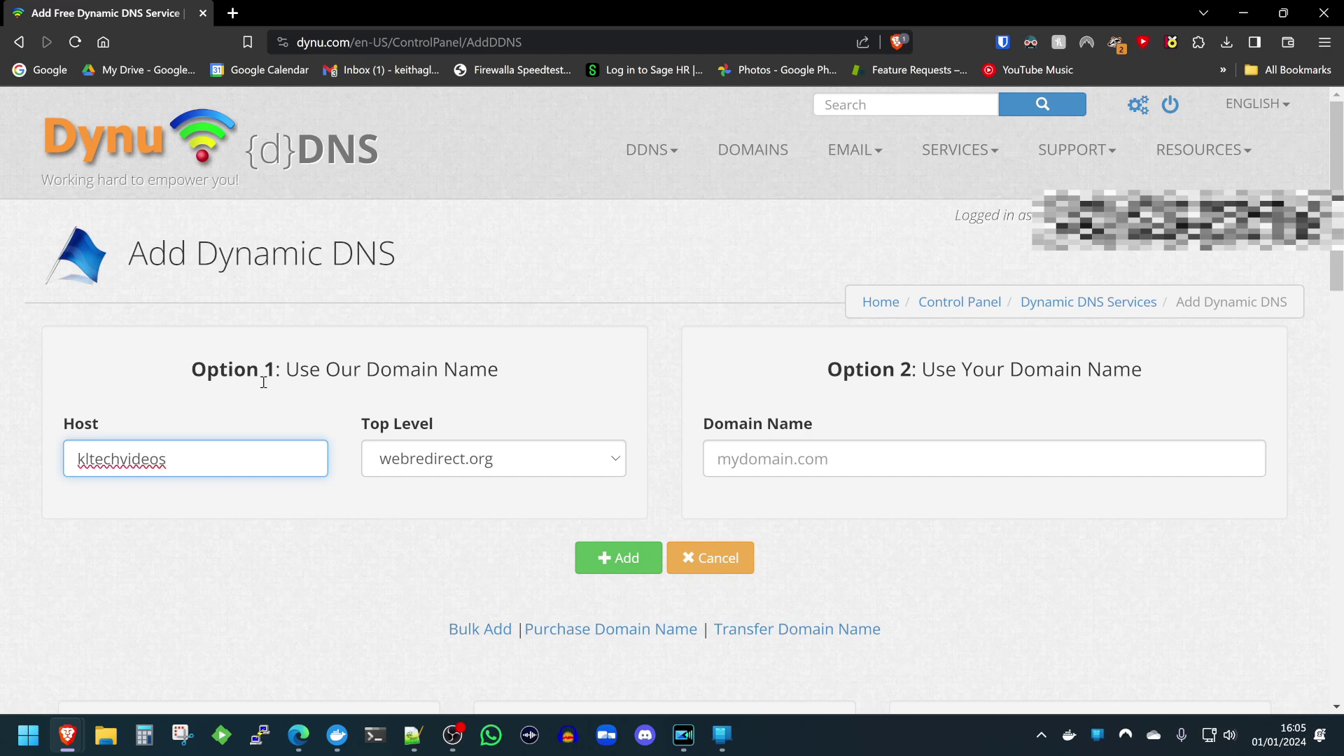
pyautogui.click(463, 473)
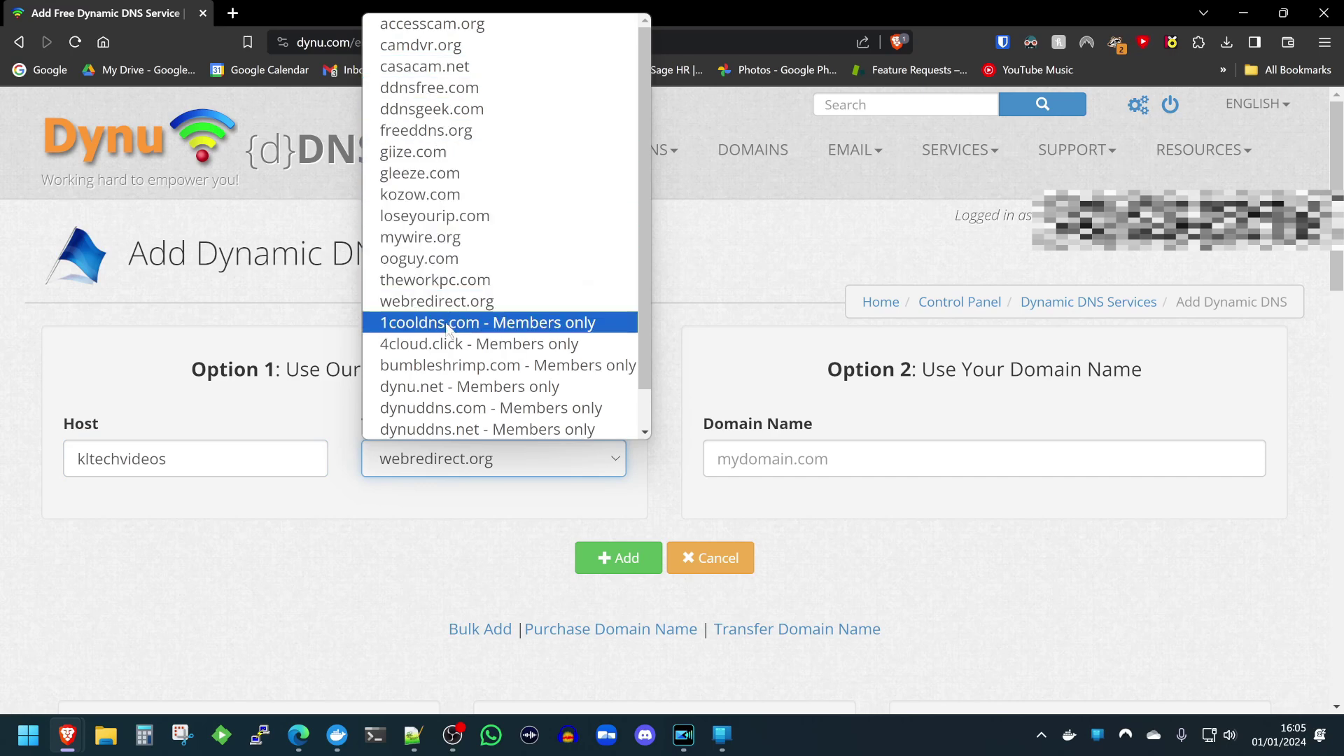
pyautogui.scroll(-1, 475, 434)
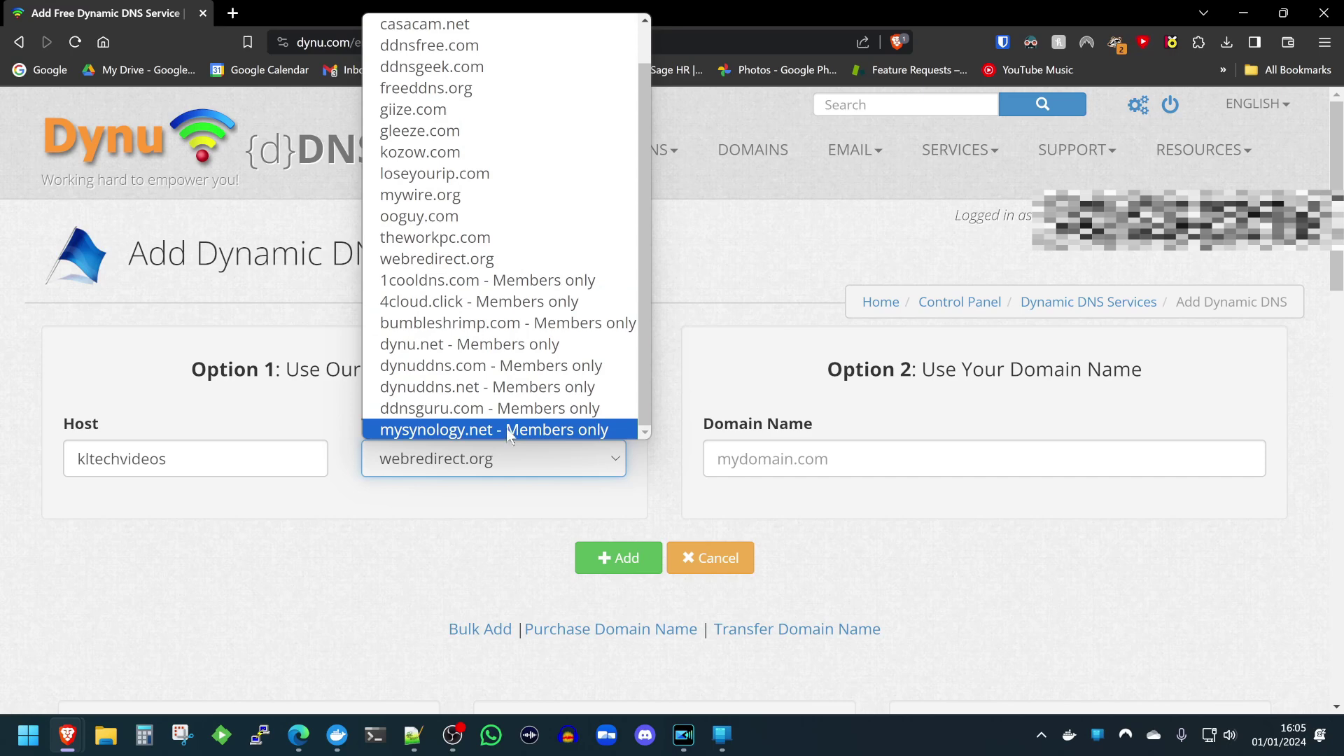
pyautogui.click(539, 331)
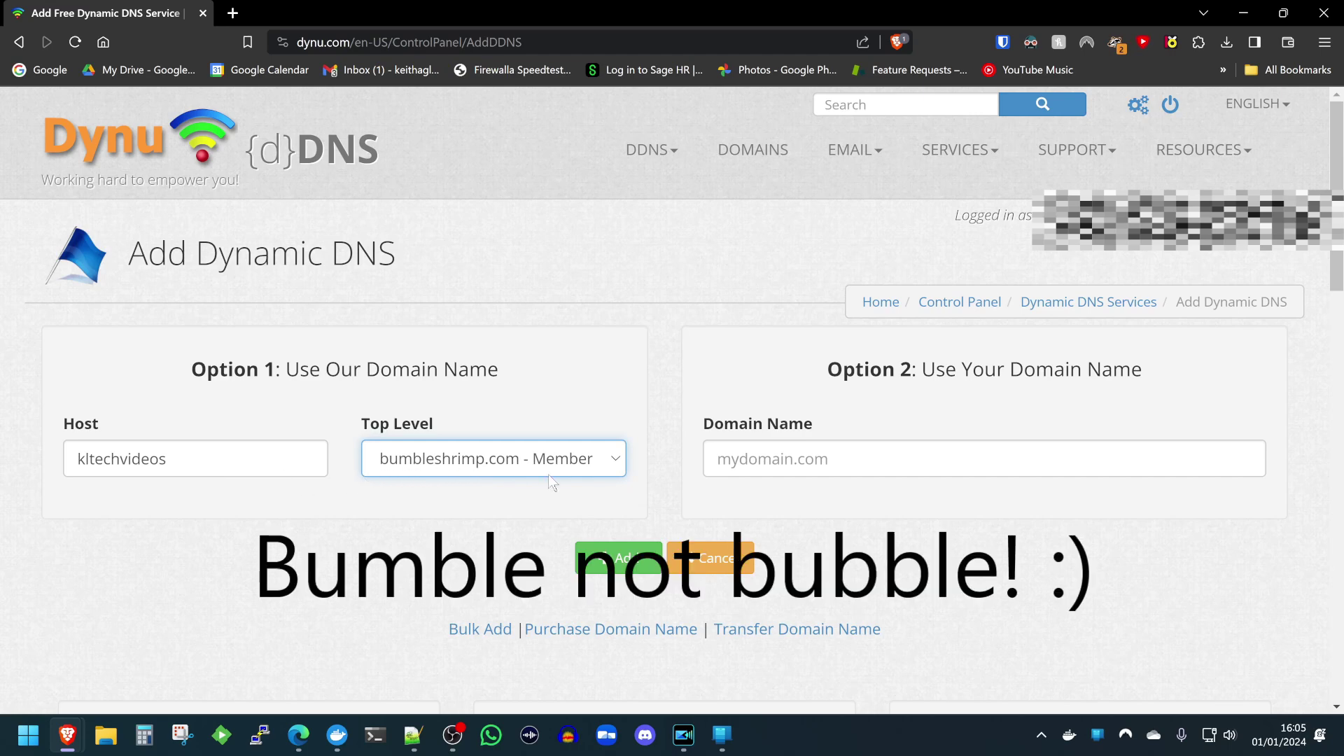
pyautogui.click(618, 562)
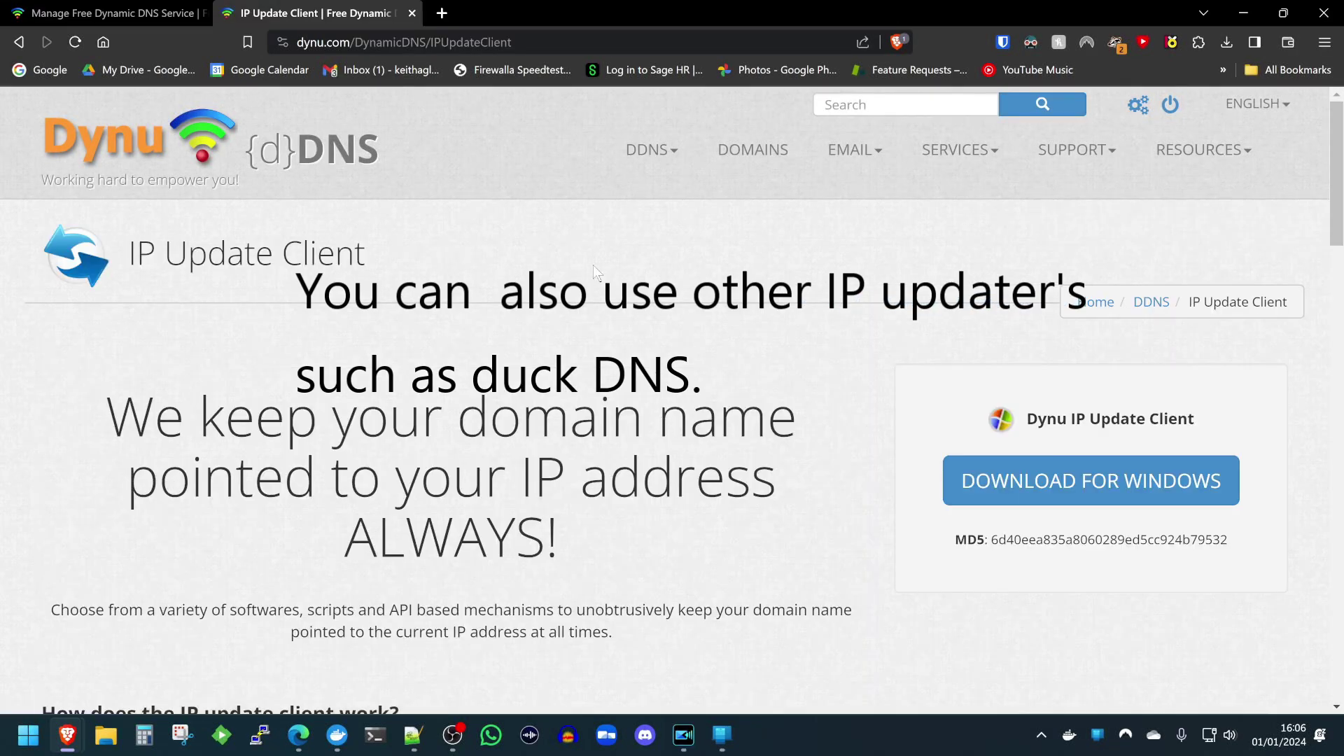
# Scroll through Dynu's IP Update Client page, then return to the kltechvideos host's management page.
pyautogui.scroll(-1, 366, 300)
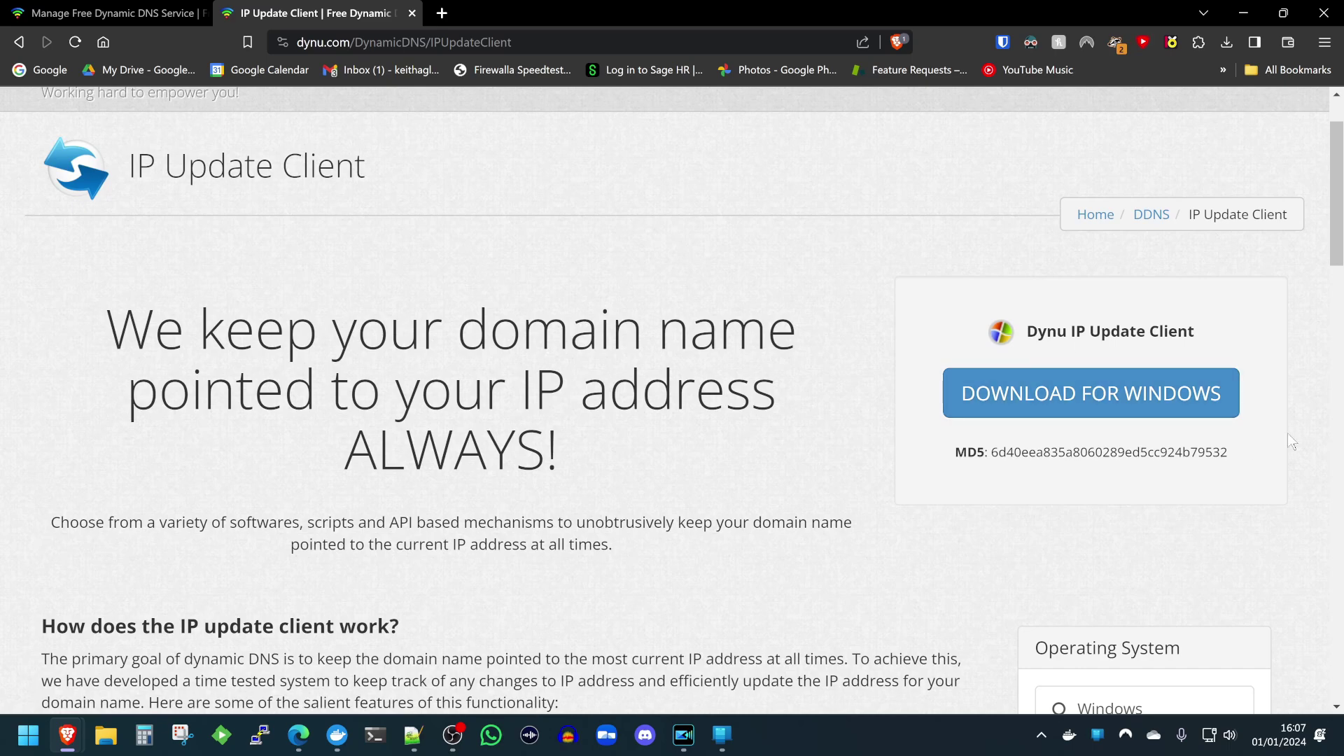
pyautogui.scroll(-6, 940, 333)
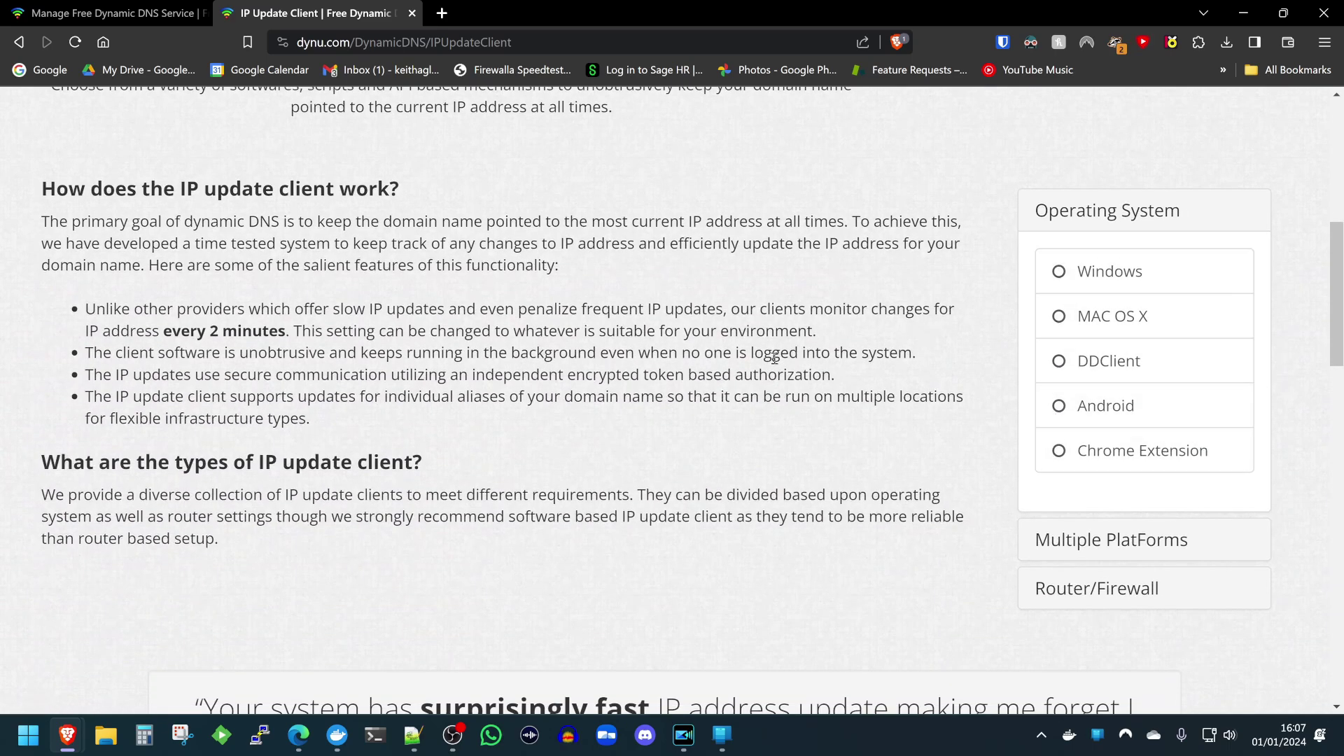
pyautogui.scroll(8, 895, 482)
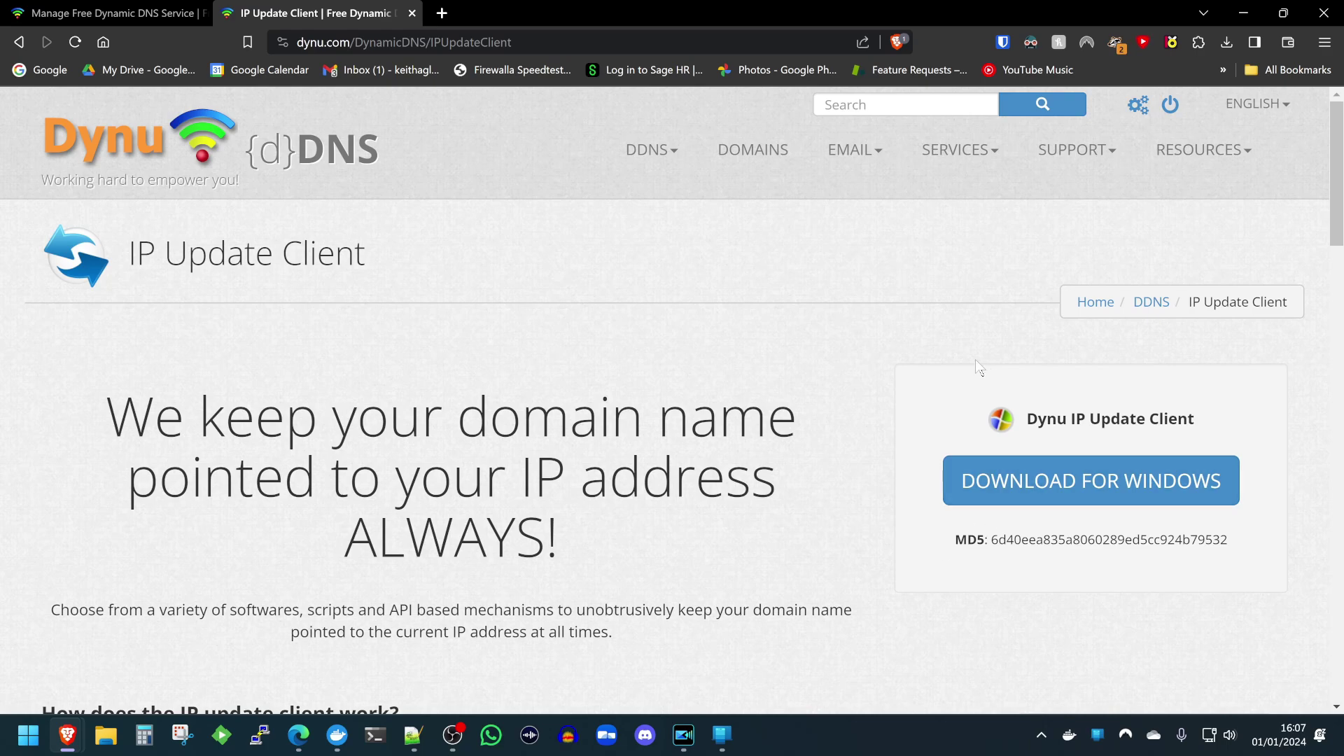
pyautogui.click(201, 9)
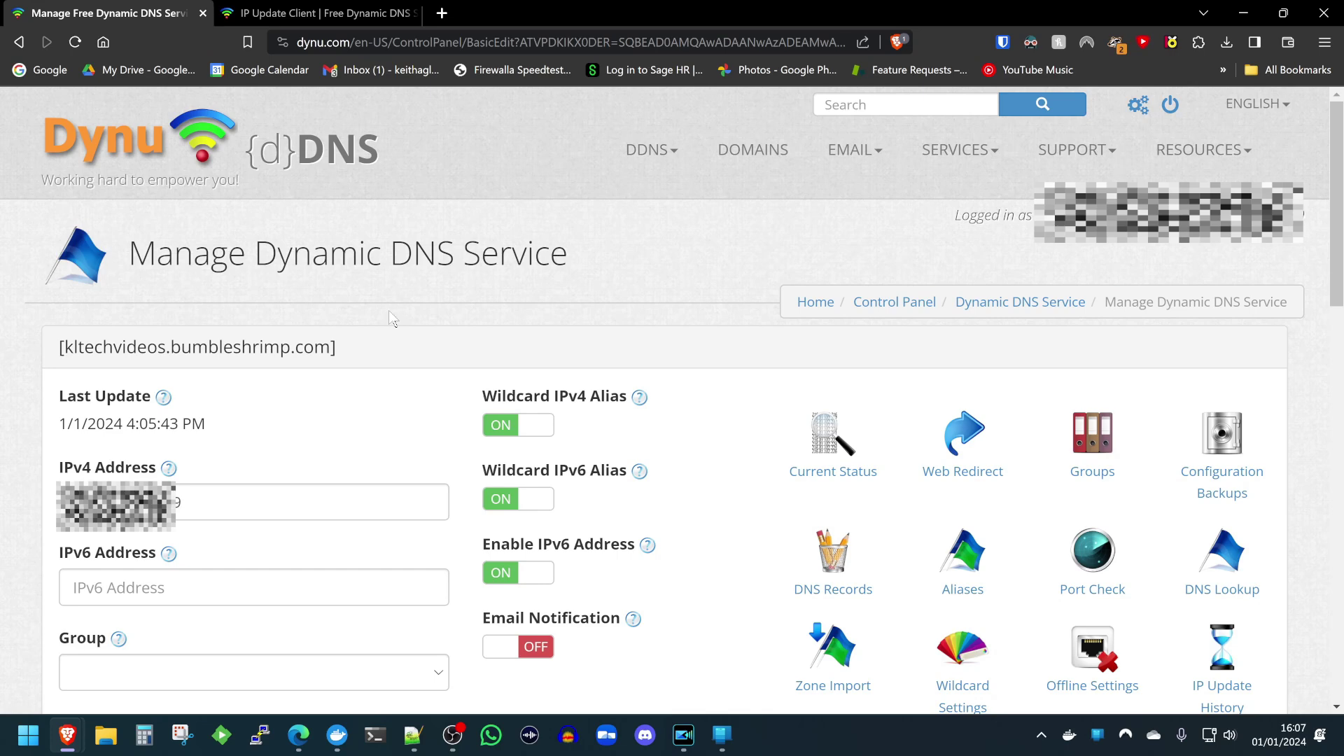
# Review the kltechvideos.bumbleshrimp.com host settings with the wildcard IPv4 alias enabled.
pyautogui.moveTo(80, 348); pyautogui.dragTo(375, 356)
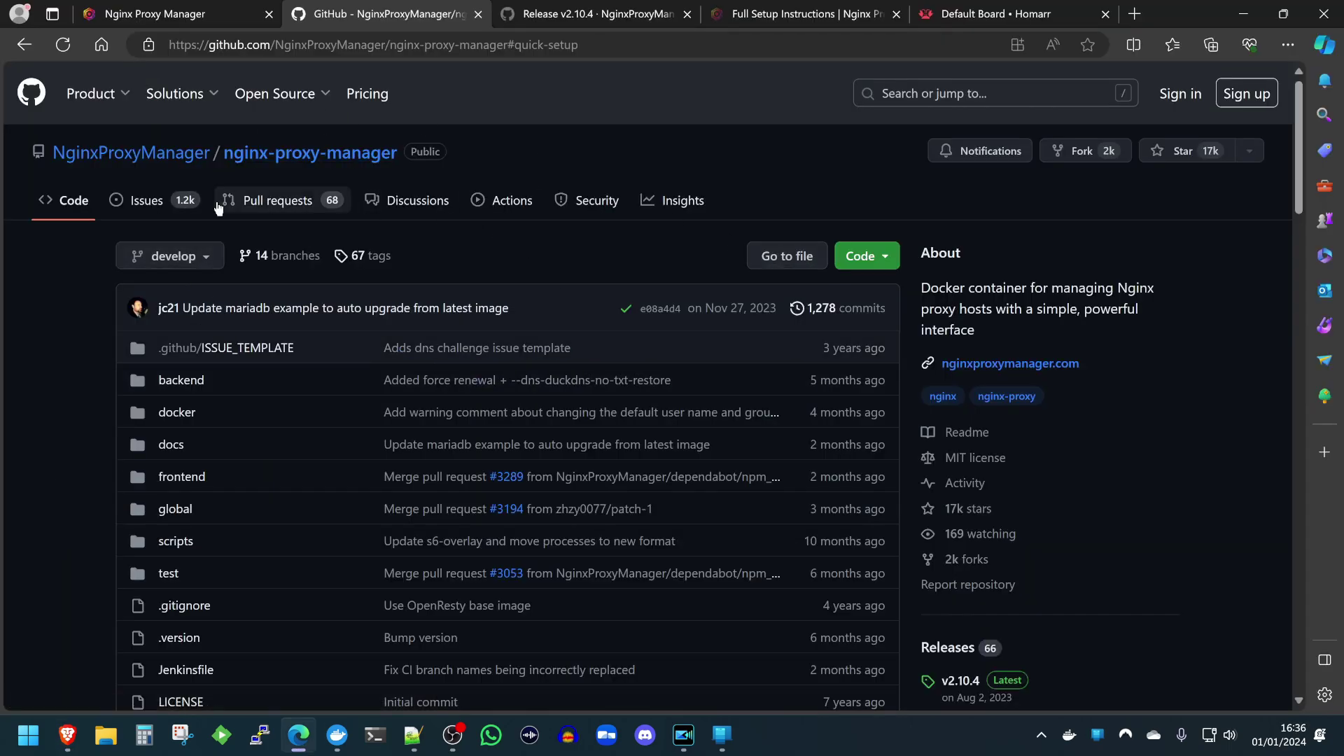
# Scroll the nginx-proxy-manager README down to its Quick Setup instructions.
pyautogui.scroll(-1, 218, 206)
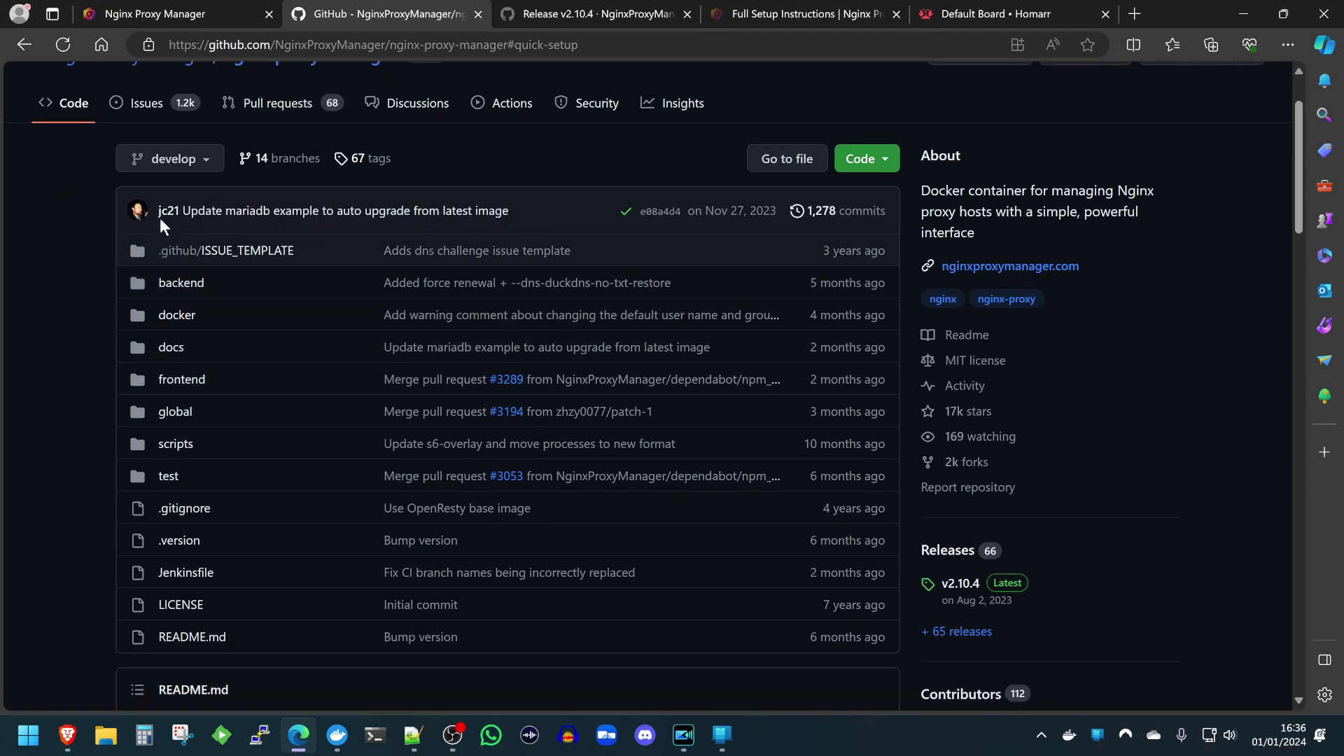
pyautogui.scroll(-4, 544, 520)
pyautogui.scroll(-5, 543, 520)
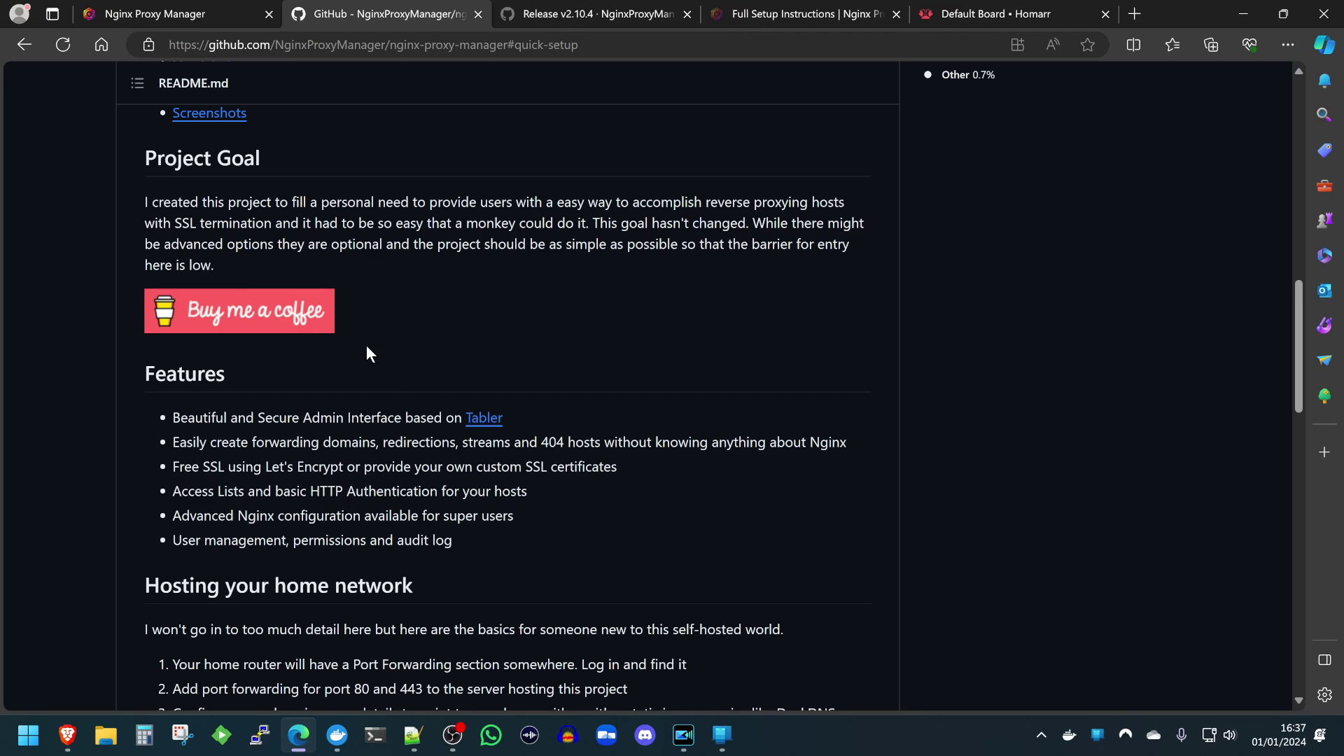
pyautogui.scroll(1, 219, 238)
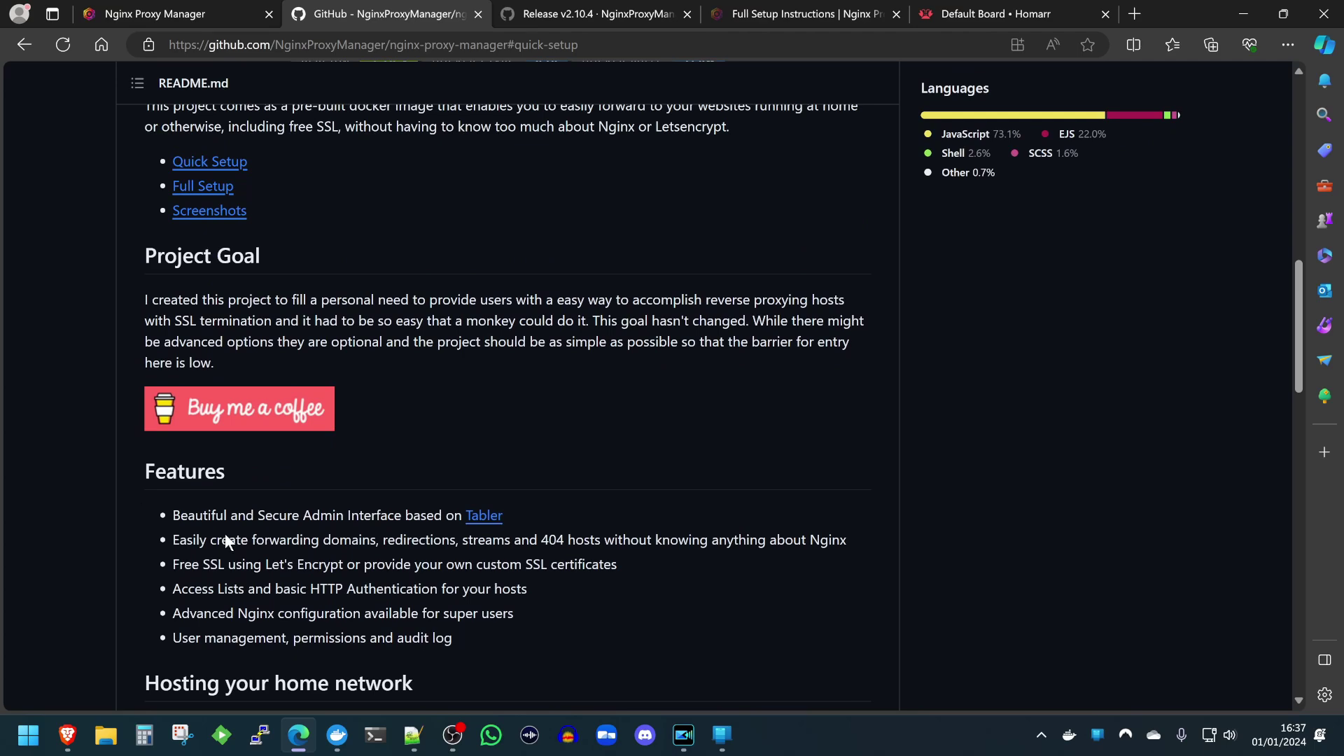
pyautogui.scroll(10, 504, 490)
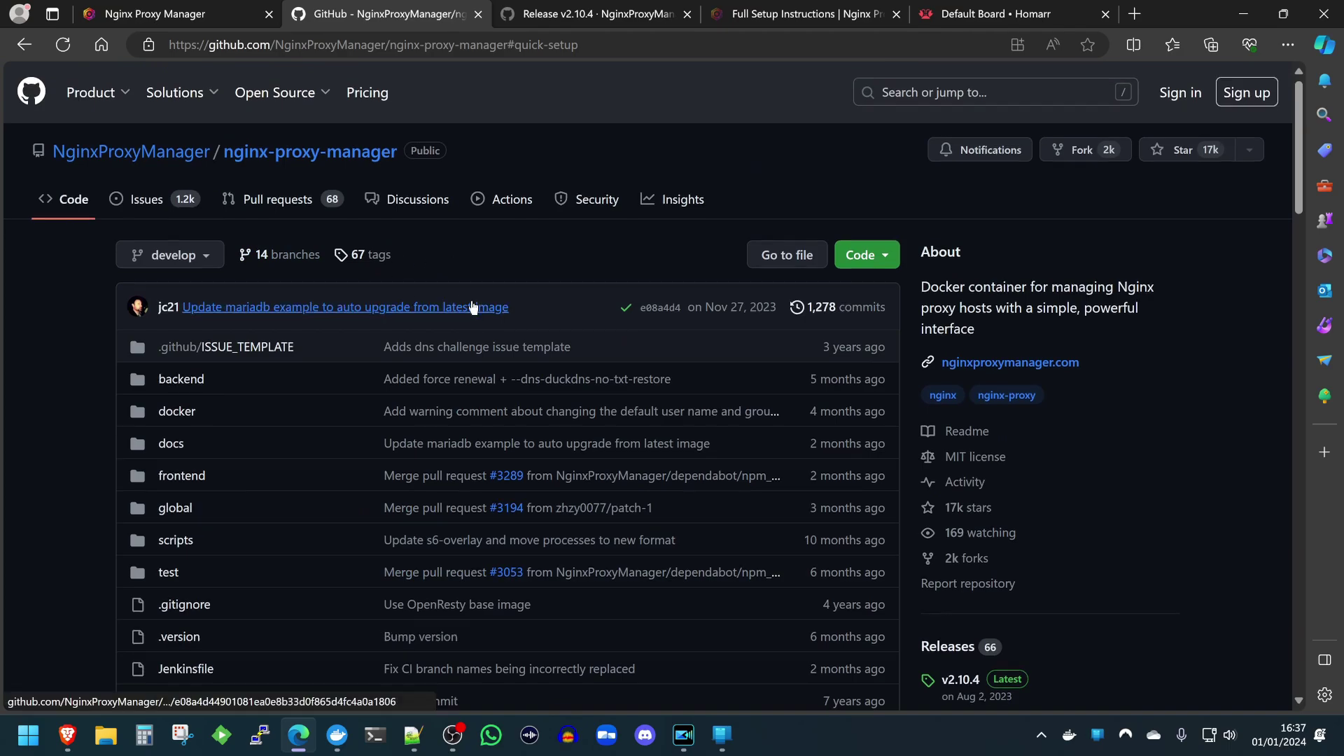
pyautogui.scroll(-5, 473, 306)
pyautogui.scroll(-15, 473, 307)
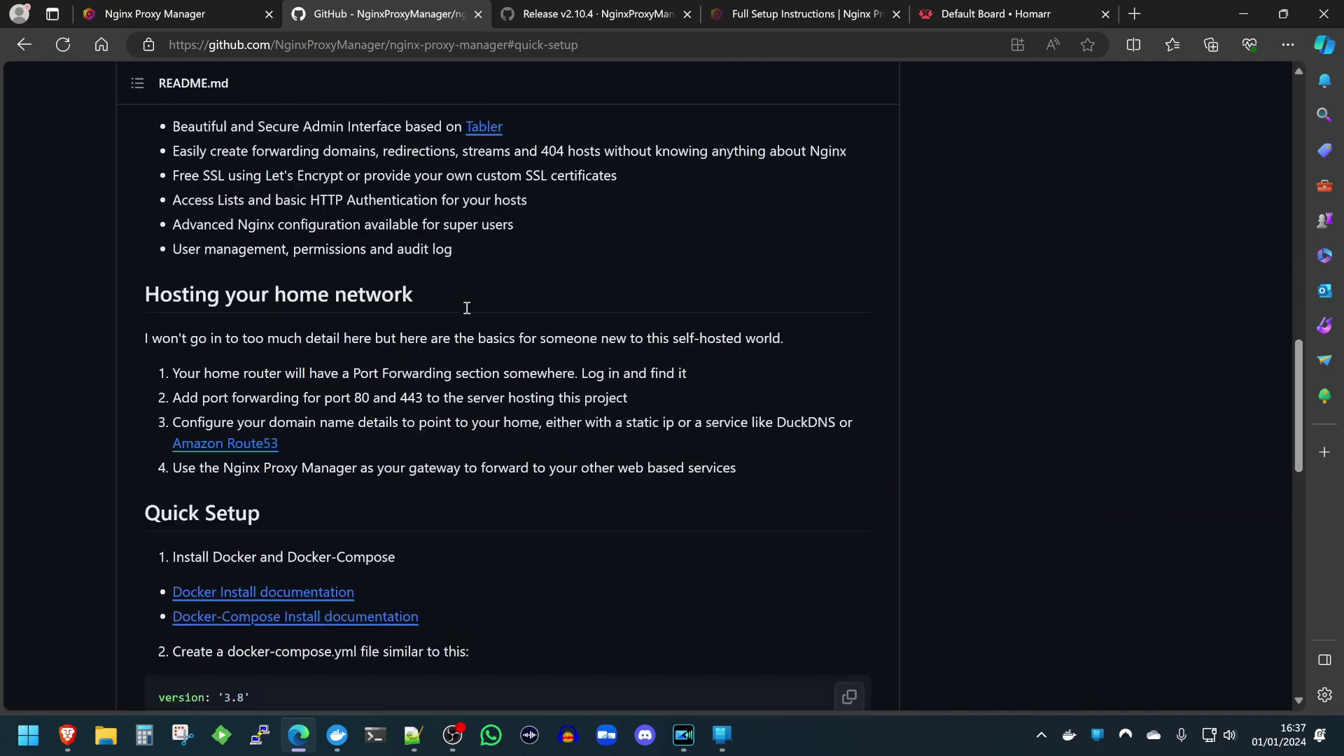
pyautogui.scroll(-1, 461, 315)
pyautogui.scroll(1, 386, 273)
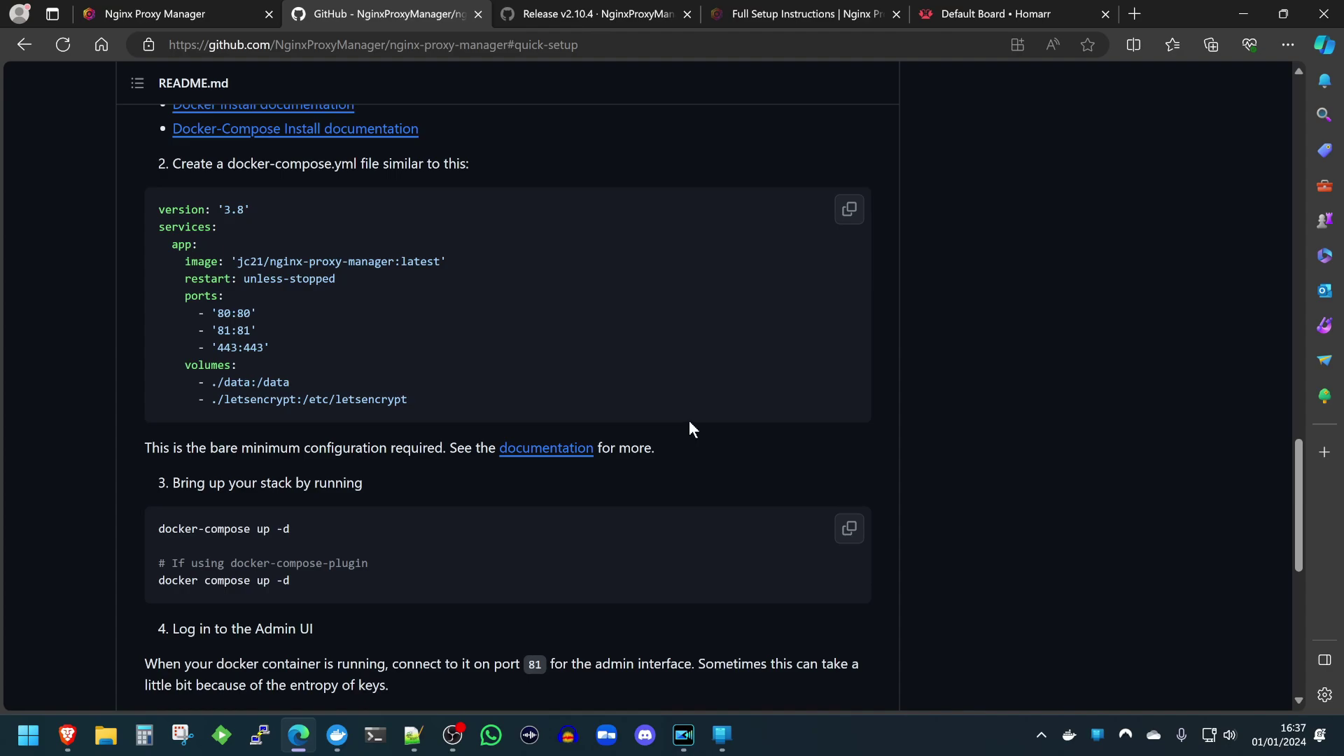
pyautogui.scroll(15, 699, 436)
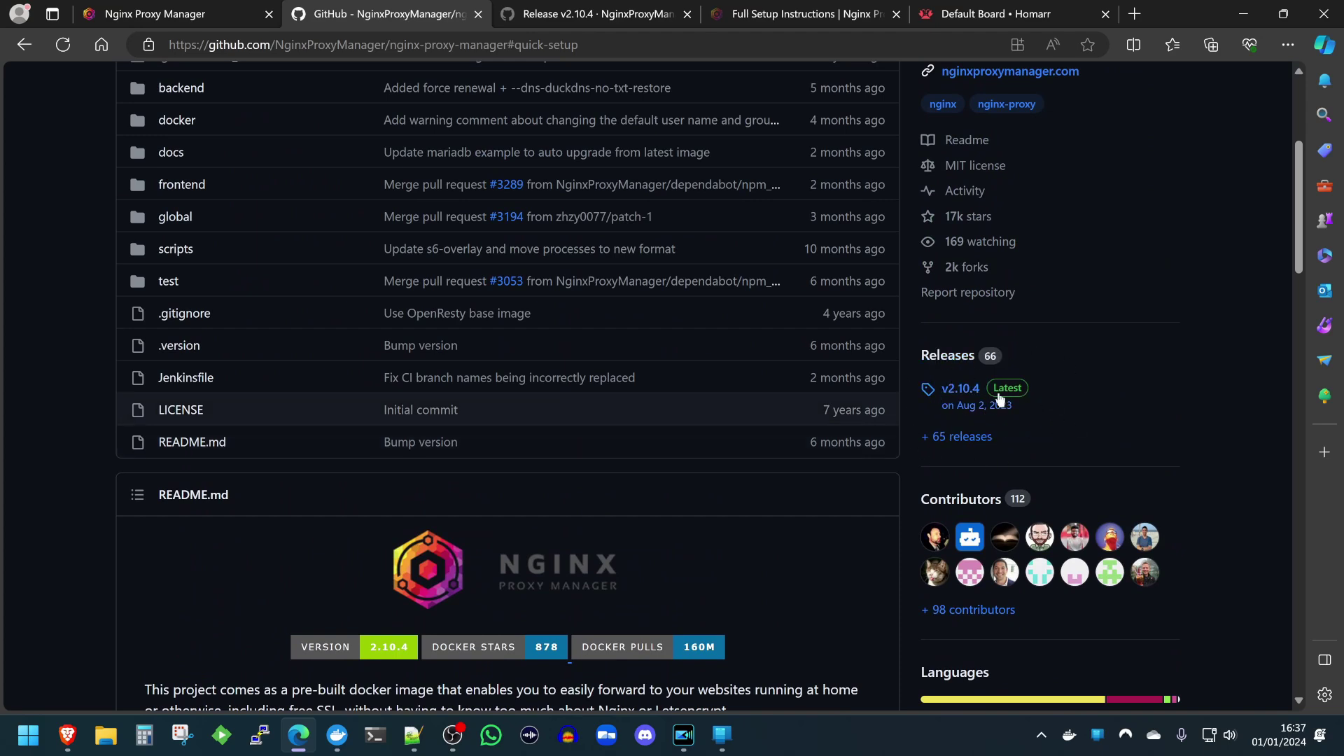
# Check the v2.10.4 release date, then bring up the compose draft in Notepad++.
pyautogui.moveTo(967, 407)
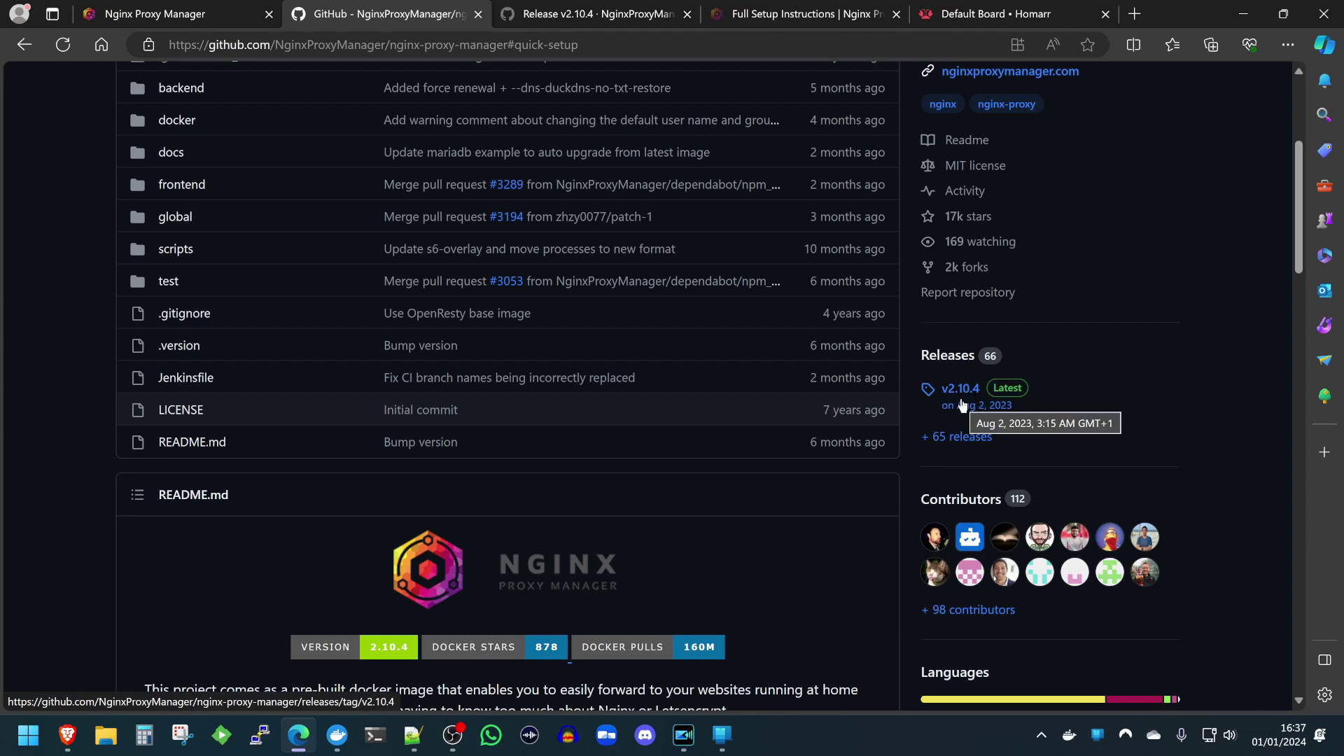
pyautogui.hotkey('alt', 'Tab')
pyautogui.scroll(7, 593, 315)
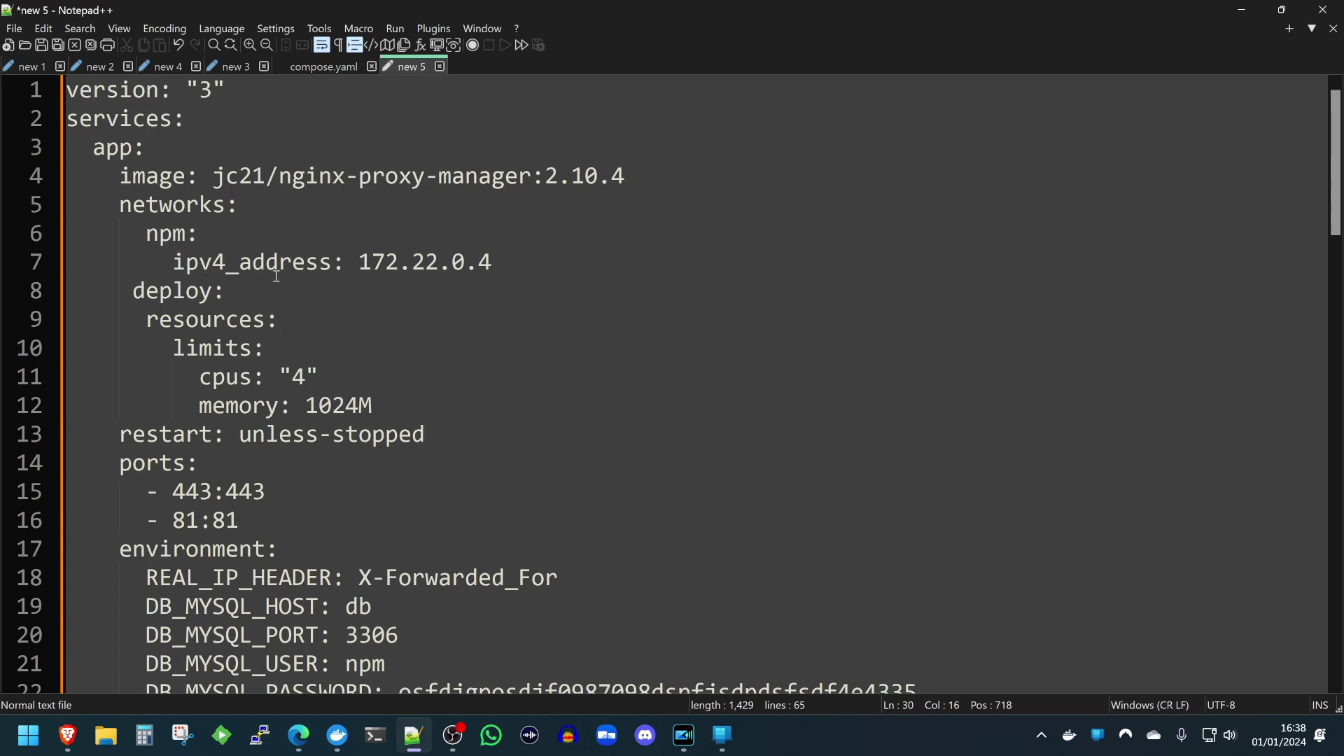
pyautogui.moveTo(121, 204); pyautogui.dragTo(492, 263)
pyautogui.click(160, 235)
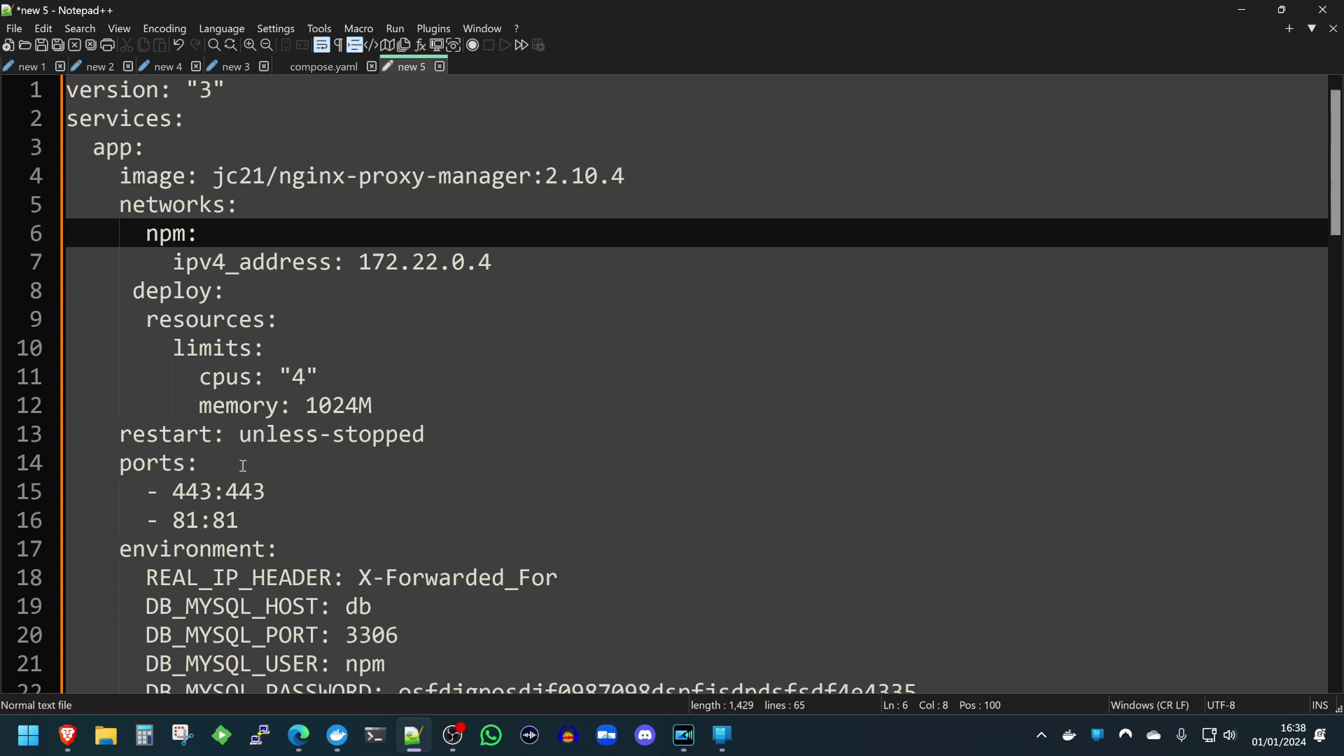
pyautogui.click(308, 265)
pyautogui.moveTo(308, 264); pyautogui.dragTo(172, 264)
pyautogui.click(412, 263)
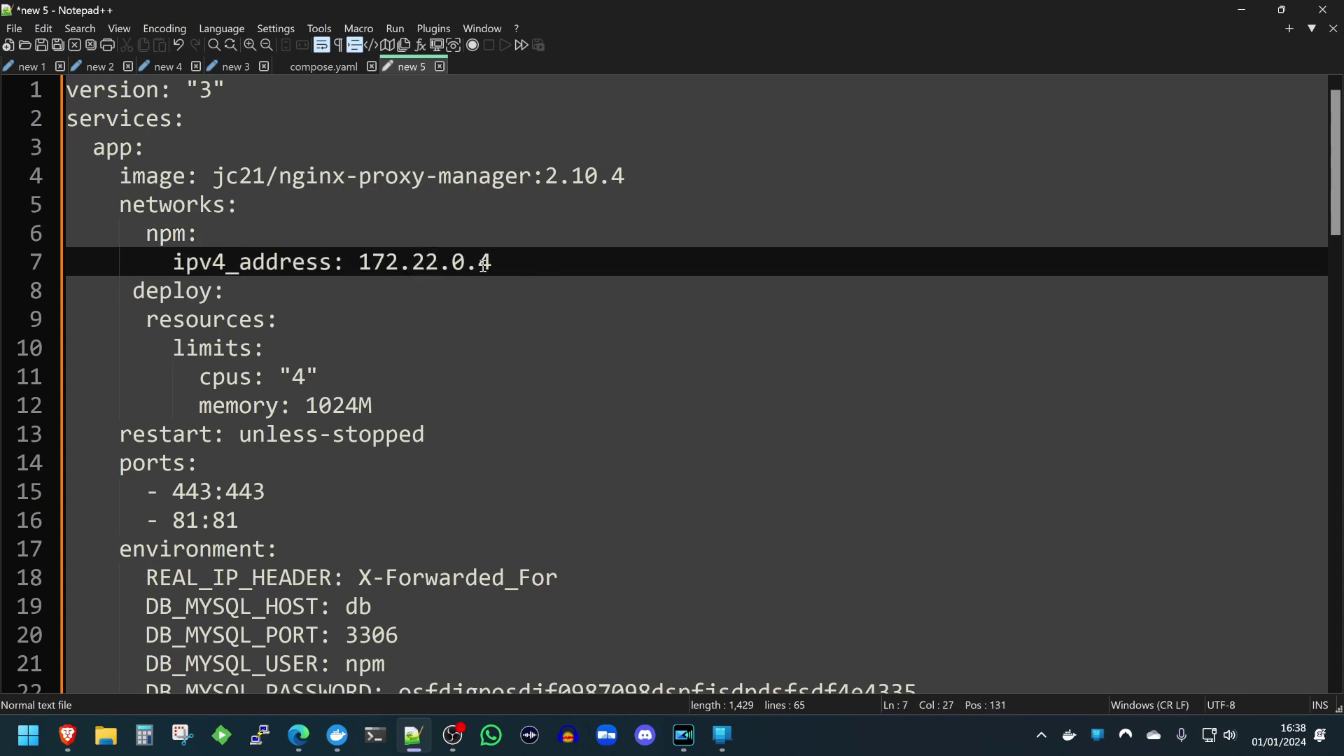
pyautogui.scroll(-1, 509, 262)
pyautogui.moveTo(226, 290); pyautogui.dragTo(391, 319)
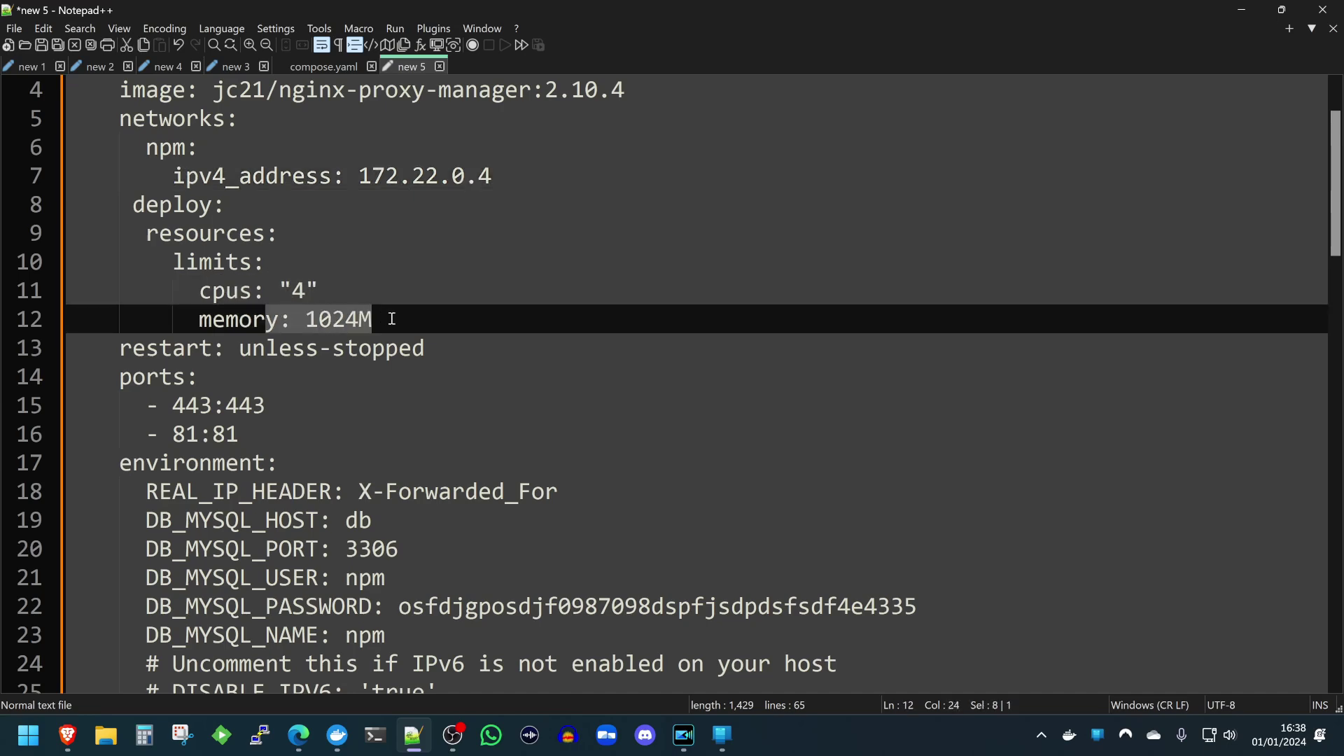
pyautogui.scroll(-1, 389, 320)
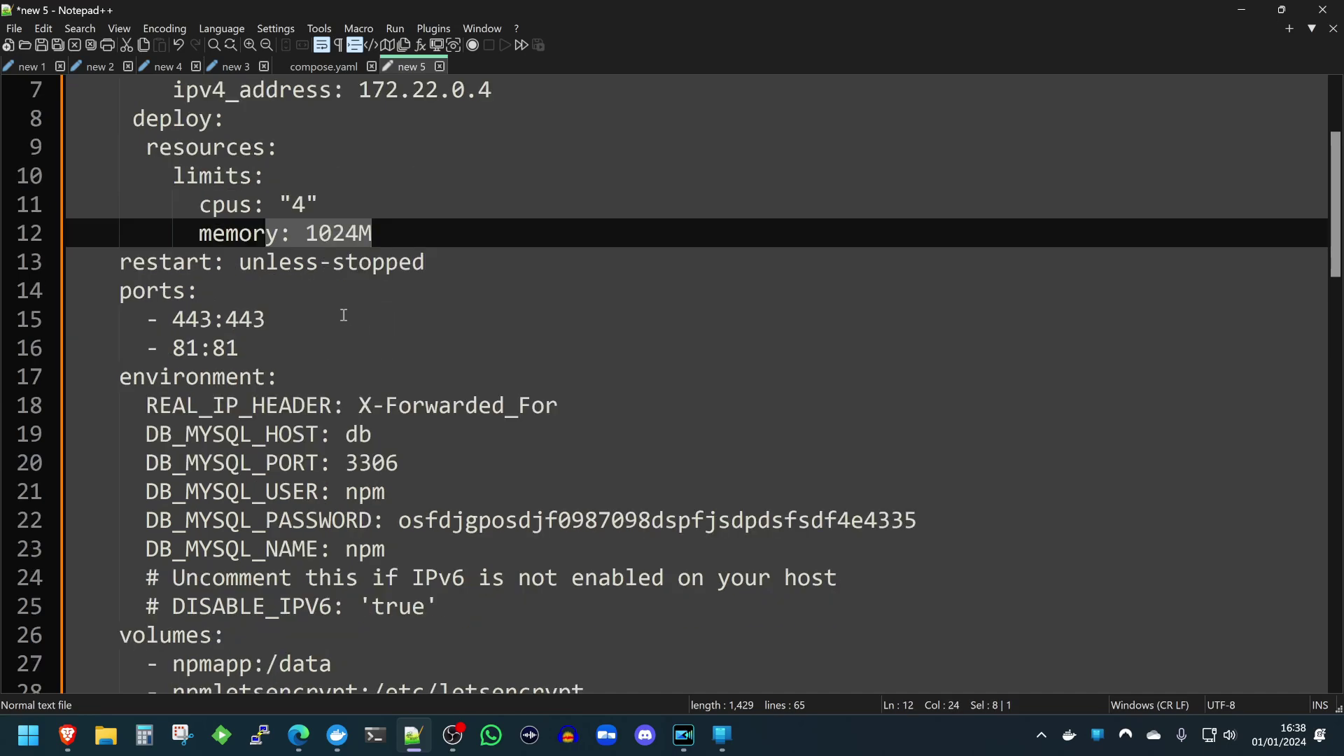
pyautogui.click(216, 301)
pyautogui.moveTo(149, 319); pyautogui.dragTo(272, 351)
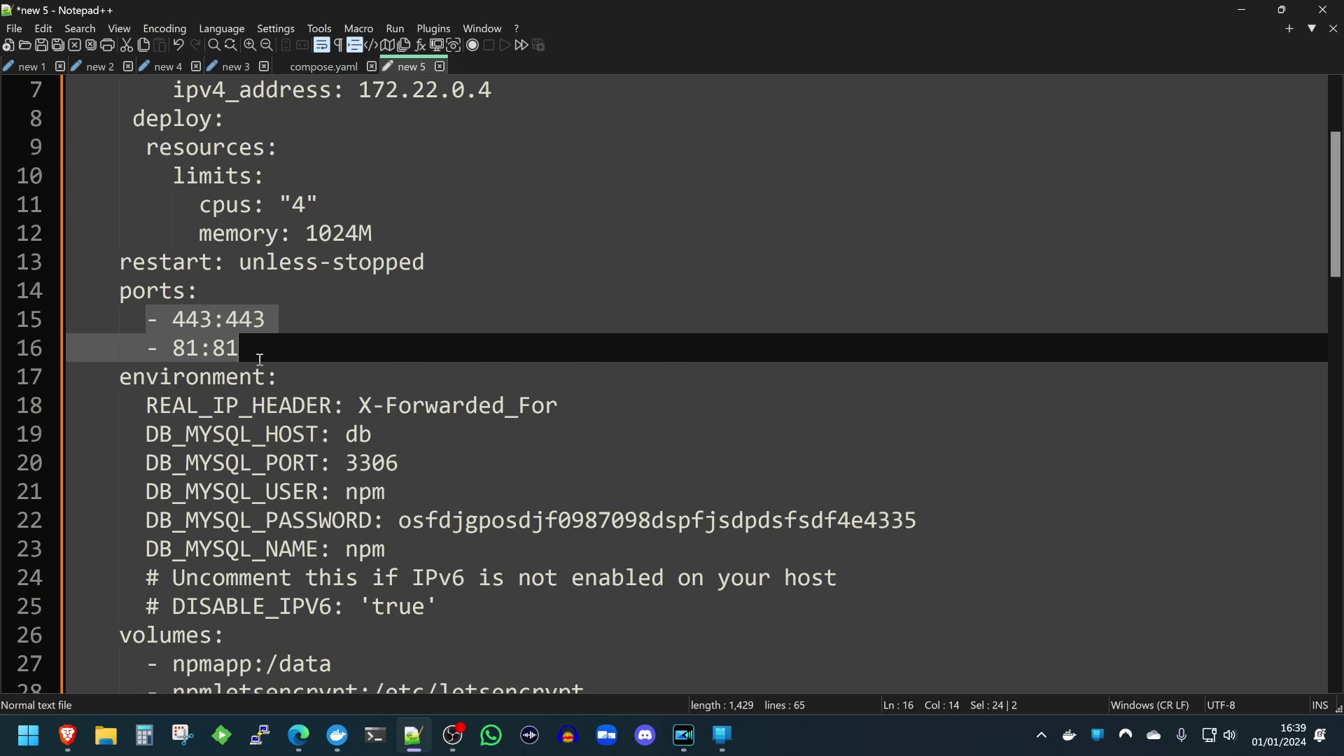
pyautogui.scroll(-1, 245, 364)
pyautogui.click(277, 350)
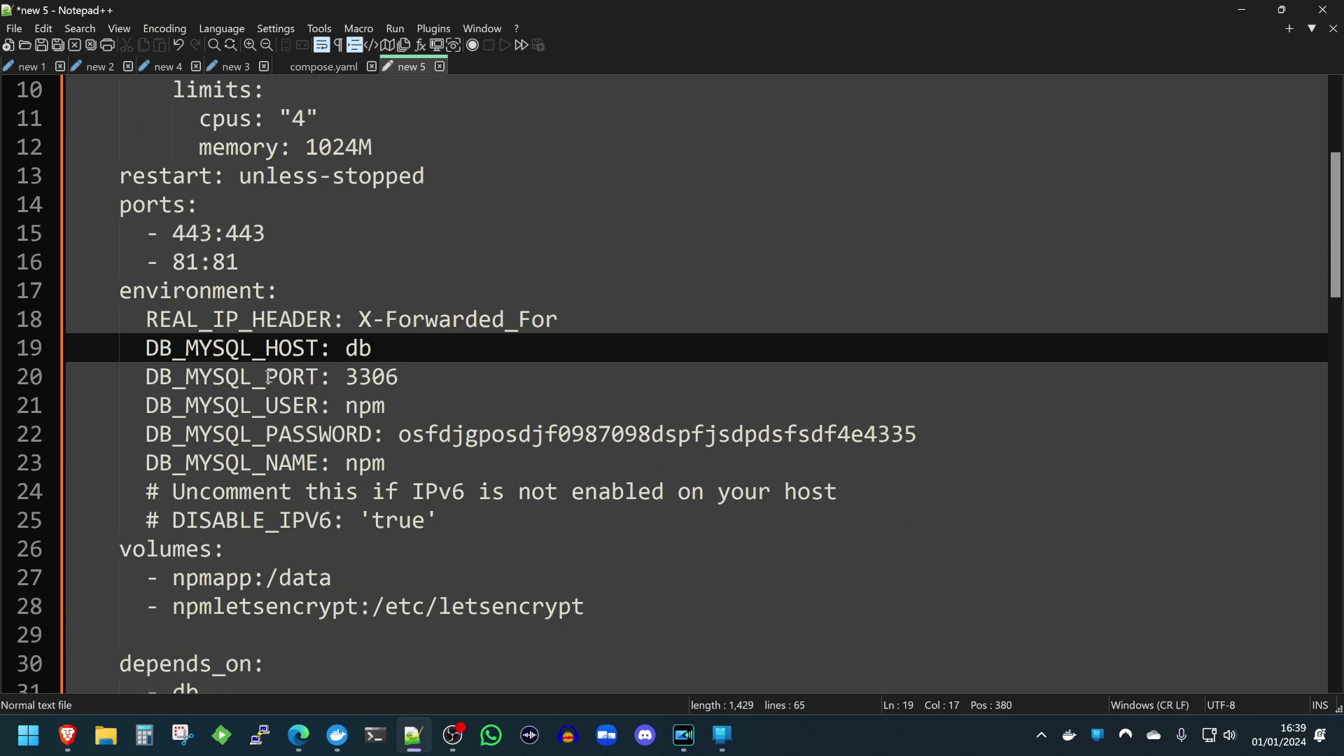
pyautogui.scroll(-1, 279, 397)
pyautogui.scroll(-1, 196, 573)
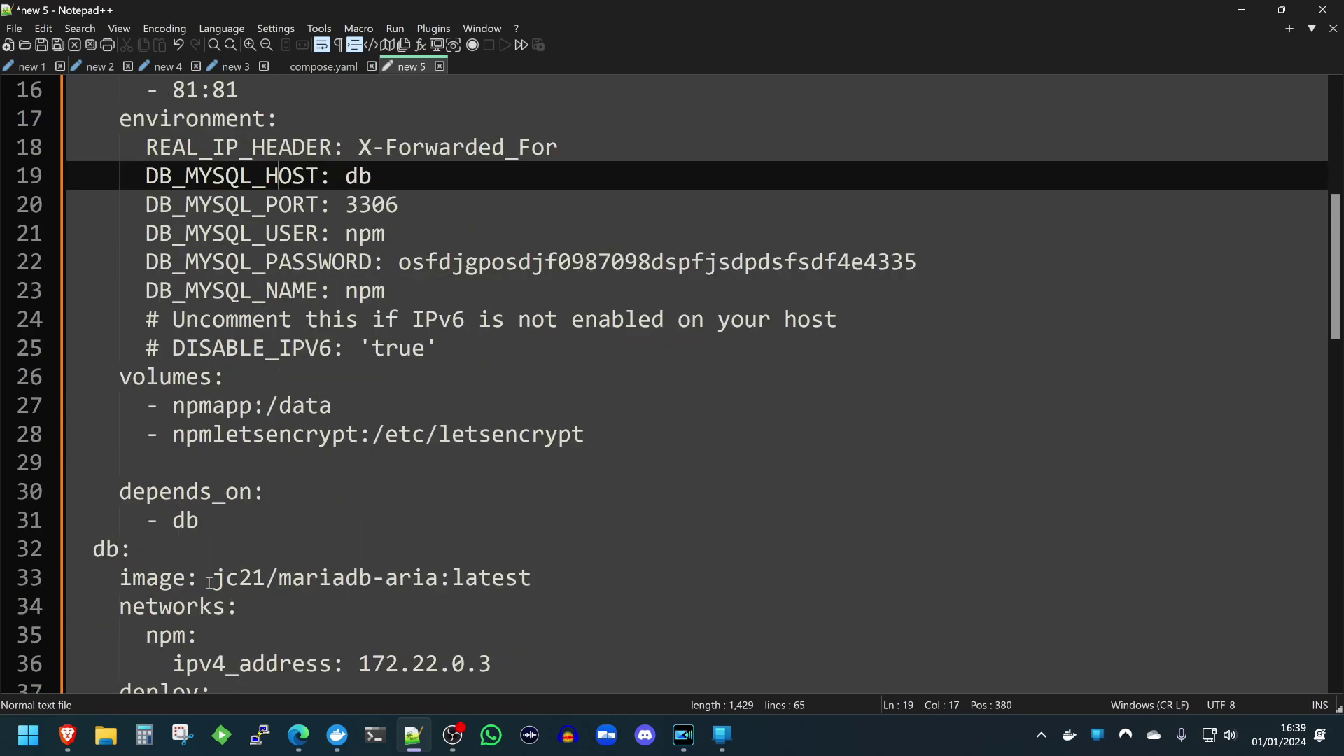
pyautogui.scroll(1, 434, 578)
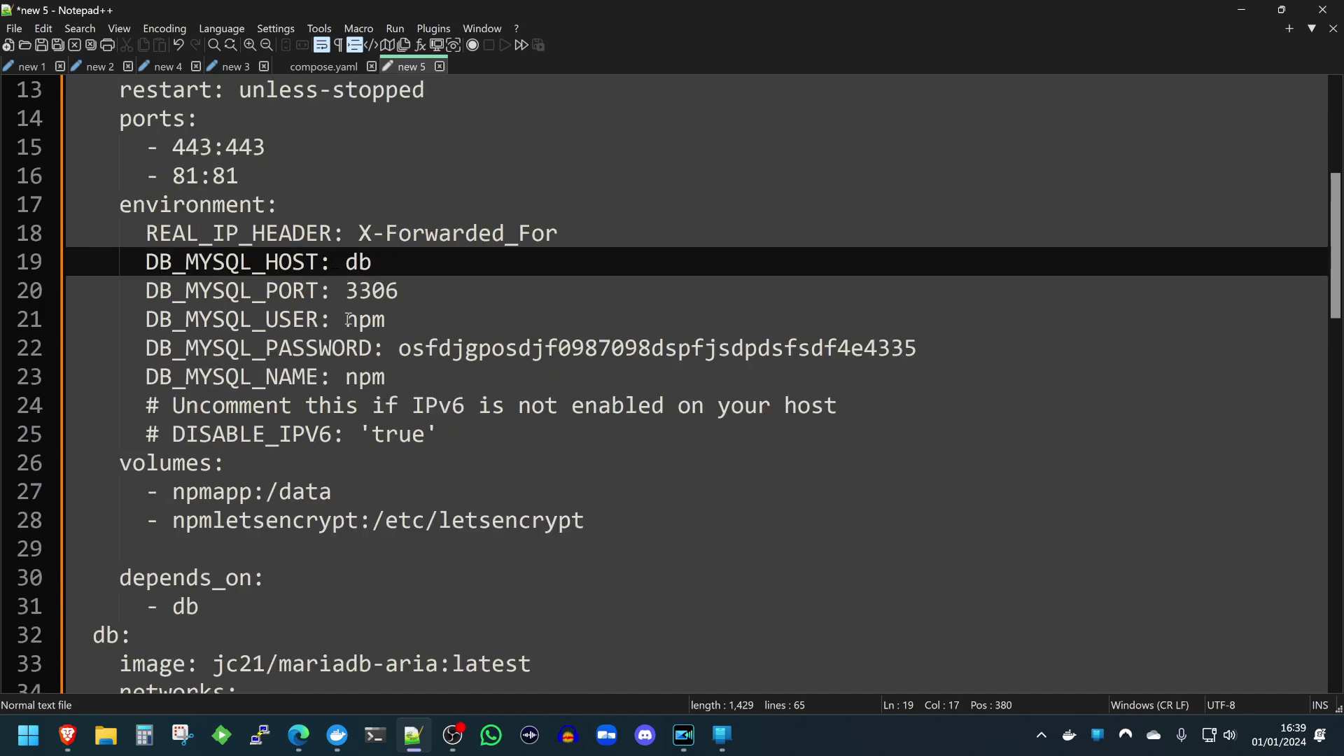
pyautogui.moveTo(404, 347); pyautogui.dragTo(894, 351)
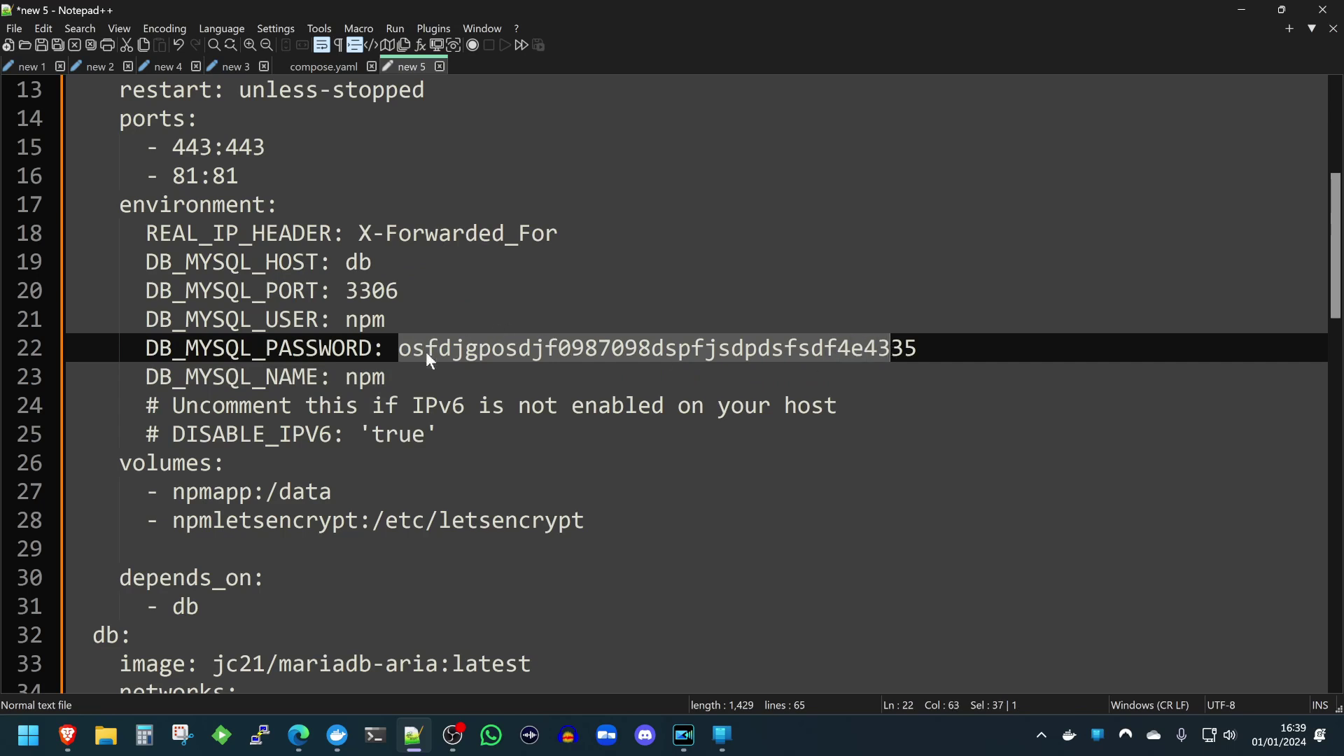
# Inspect the app's database settings: password value, port 3306 and database name npm.
pyautogui.click(682, 348)
pyautogui.moveTo(539, 343); pyautogui.dragTo(815, 345)
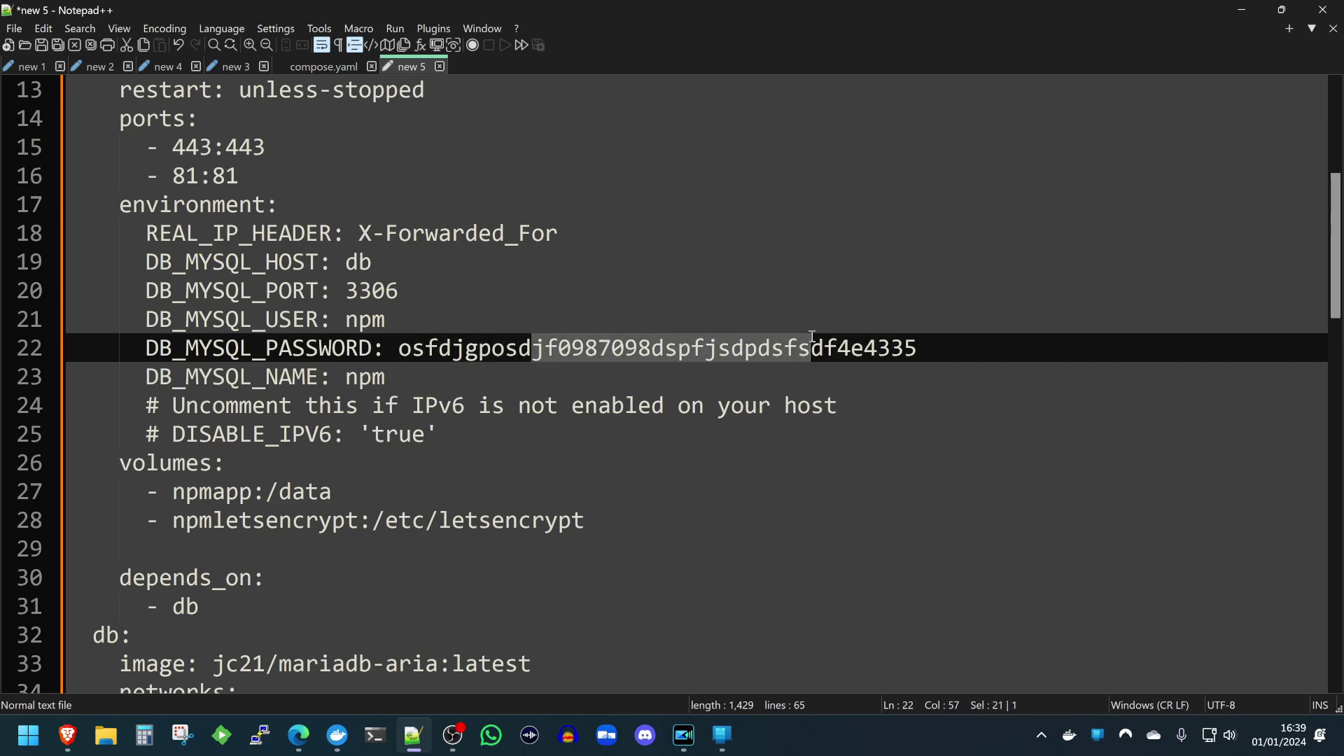
pyautogui.doubleClick(815, 344)
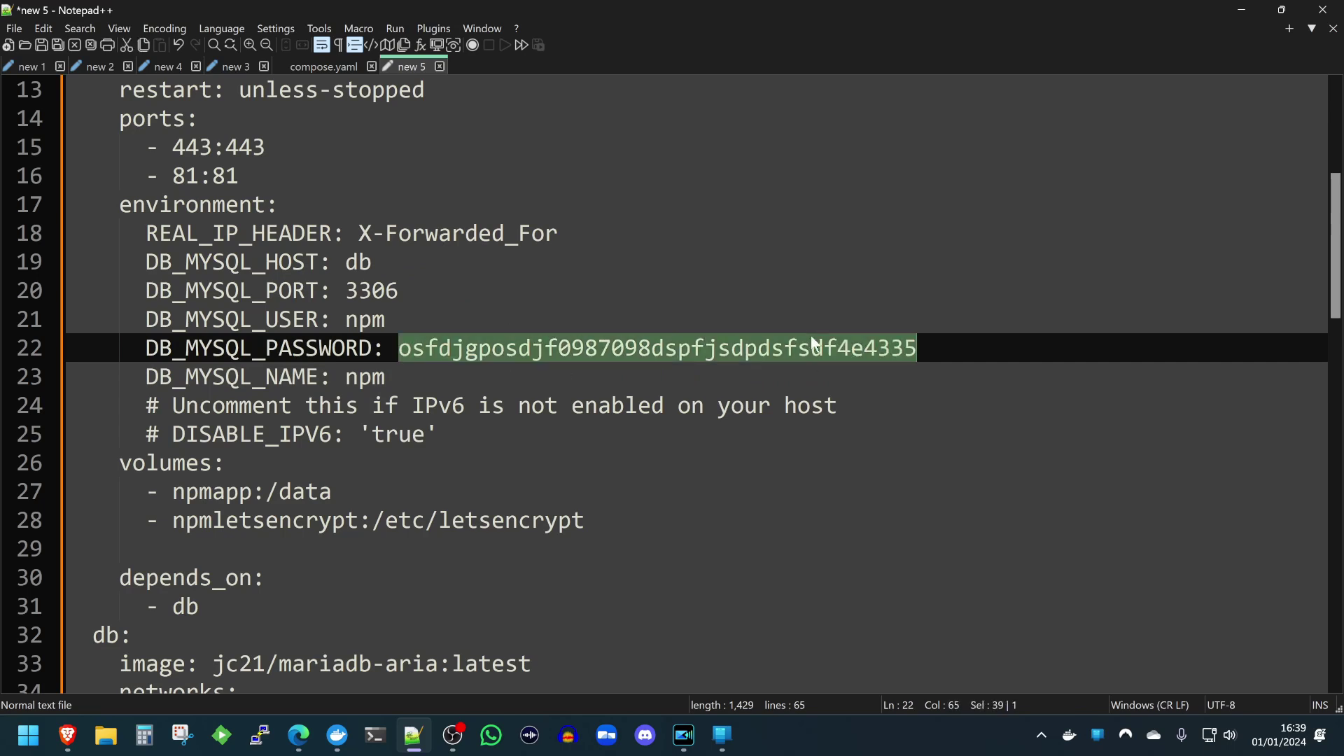
pyautogui.doubleClick(351, 291)
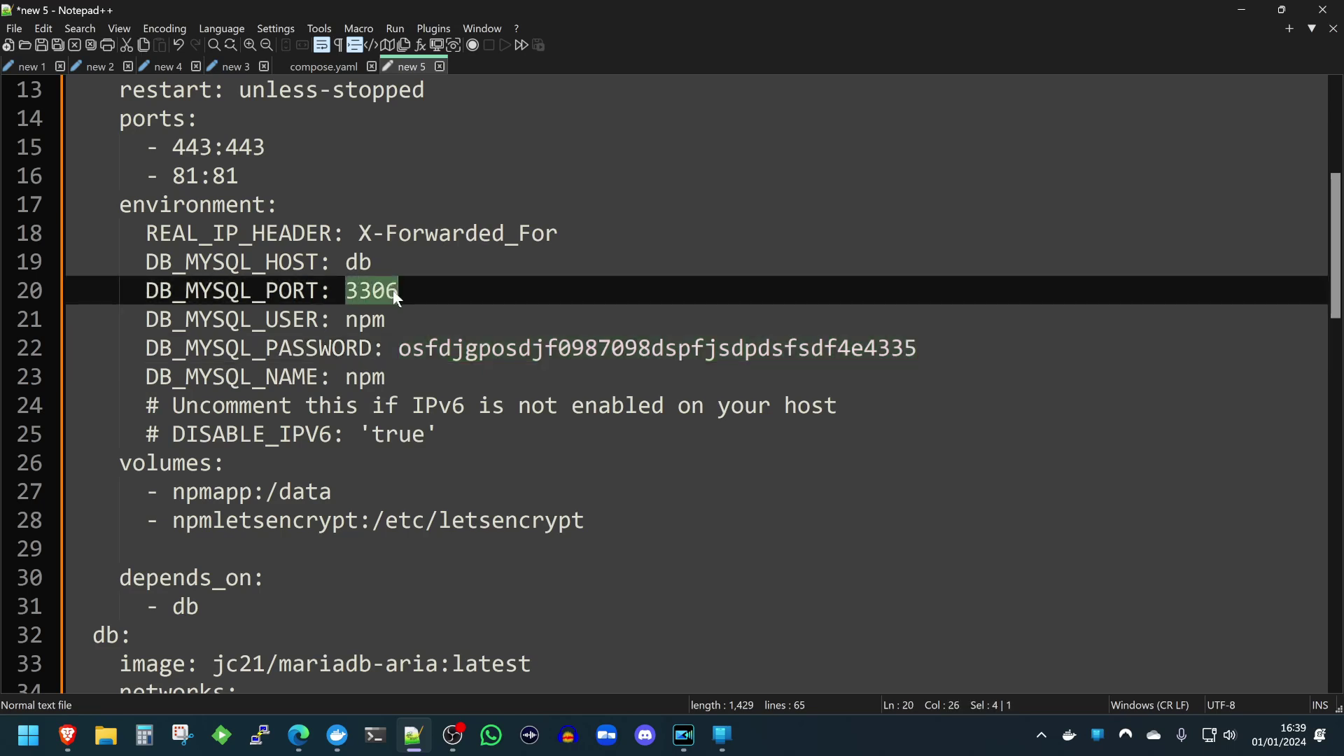
pyautogui.doubleClick(451, 350)
pyautogui.doubleClick(359, 377)
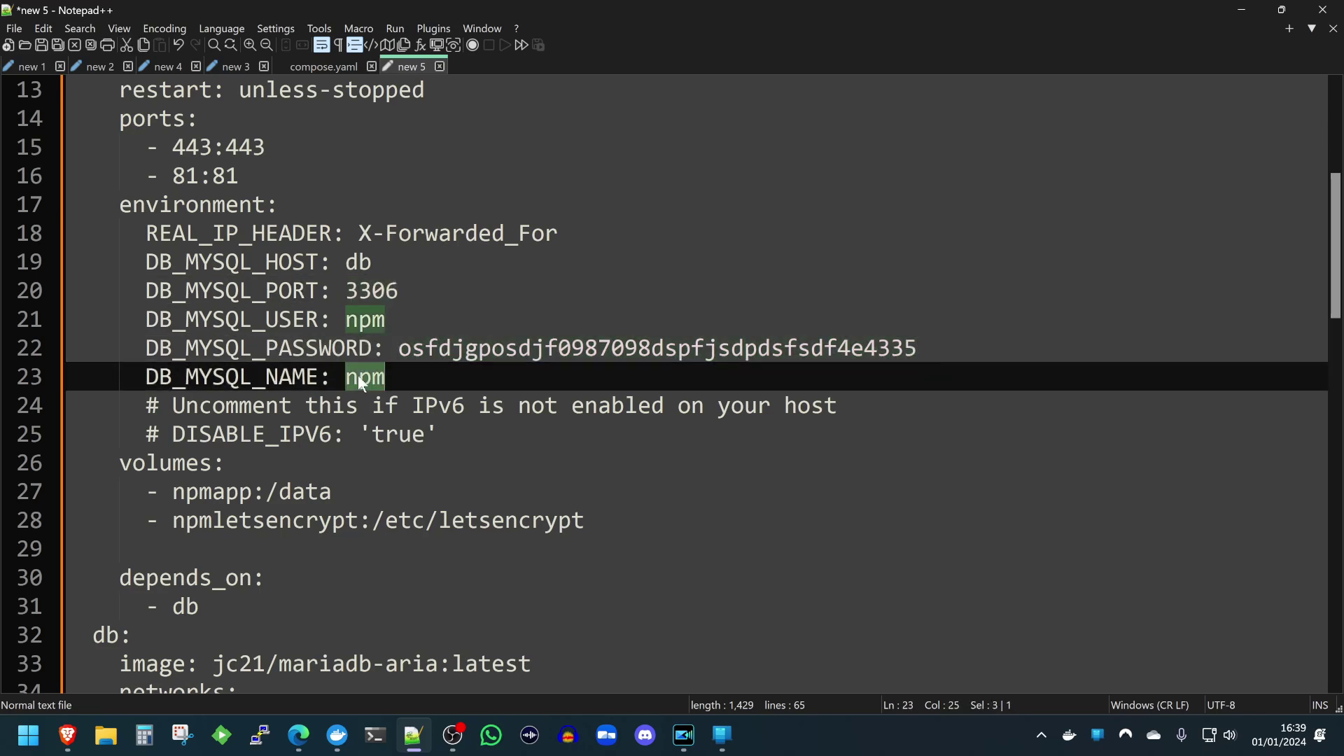
# Review the db service's root password and password lines.
pyautogui.scroll(-8, 401, 435)
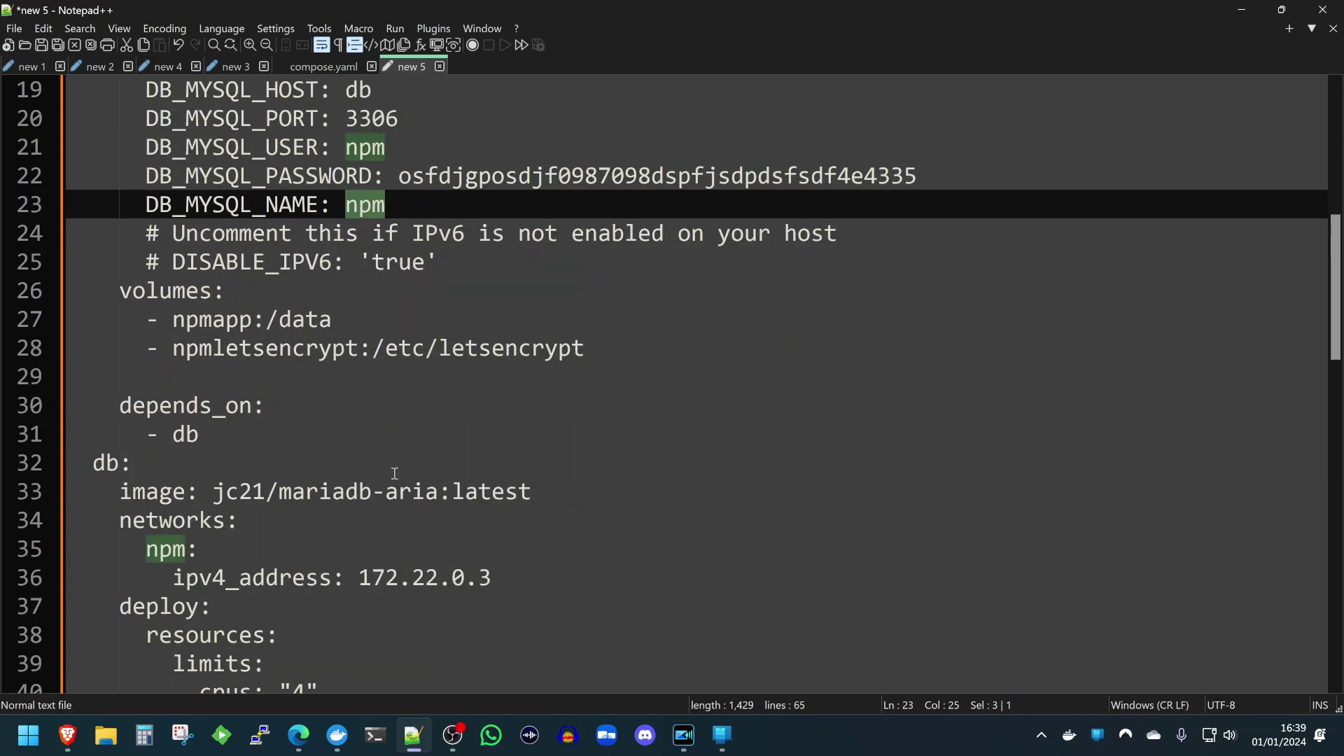
pyautogui.click(460, 357)
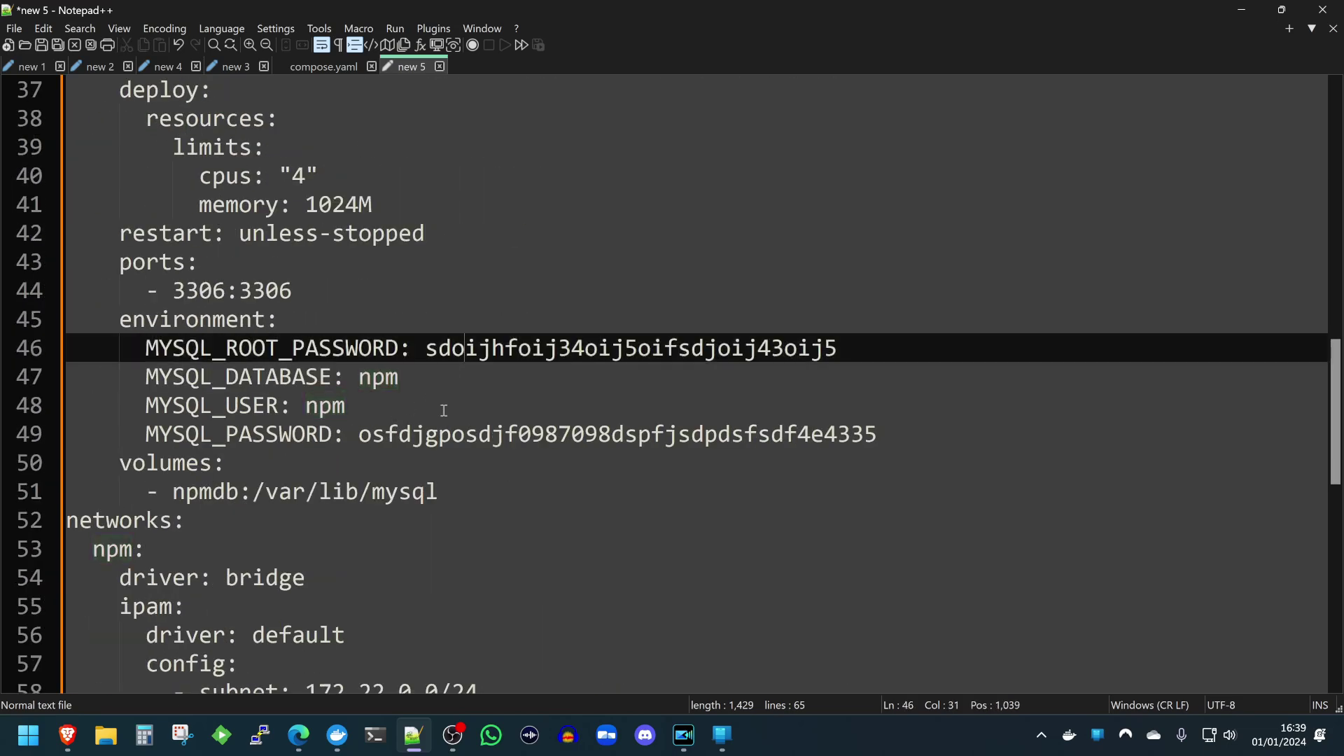
pyautogui.click(435, 435)
pyautogui.doubleClick(490, 350)
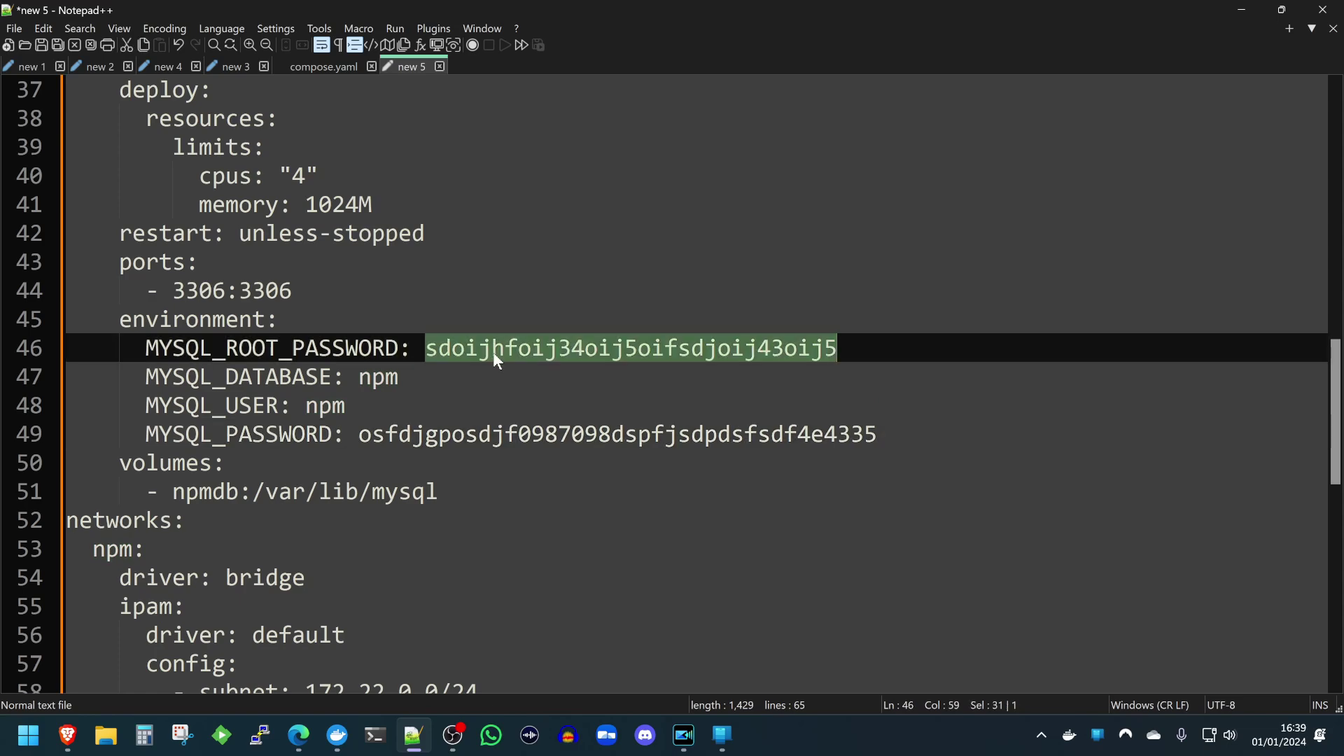
pyautogui.click(451, 407)
pyautogui.scroll(7, 434, 421)
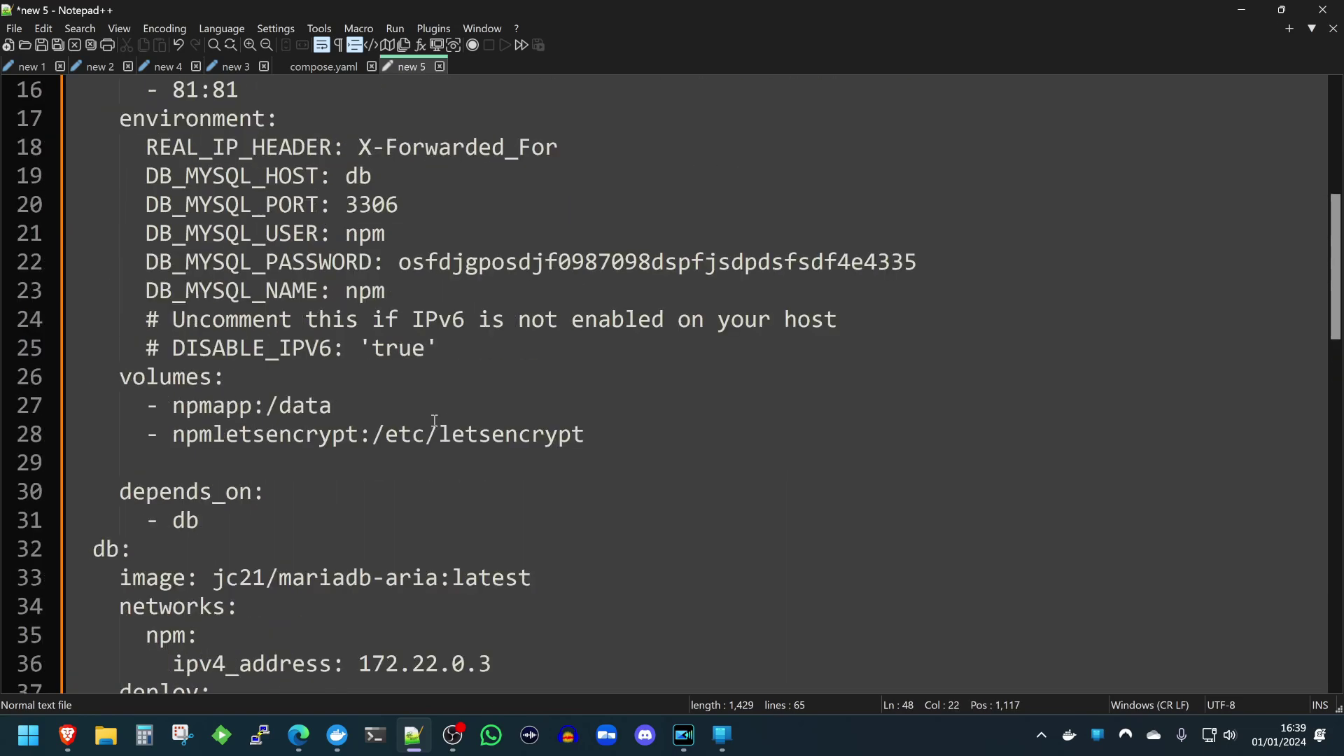
# Mark the app service's volumes block on lines 26–28.
pyautogui.moveTo(125, 376); pyautogui.dragTo(593, 433)
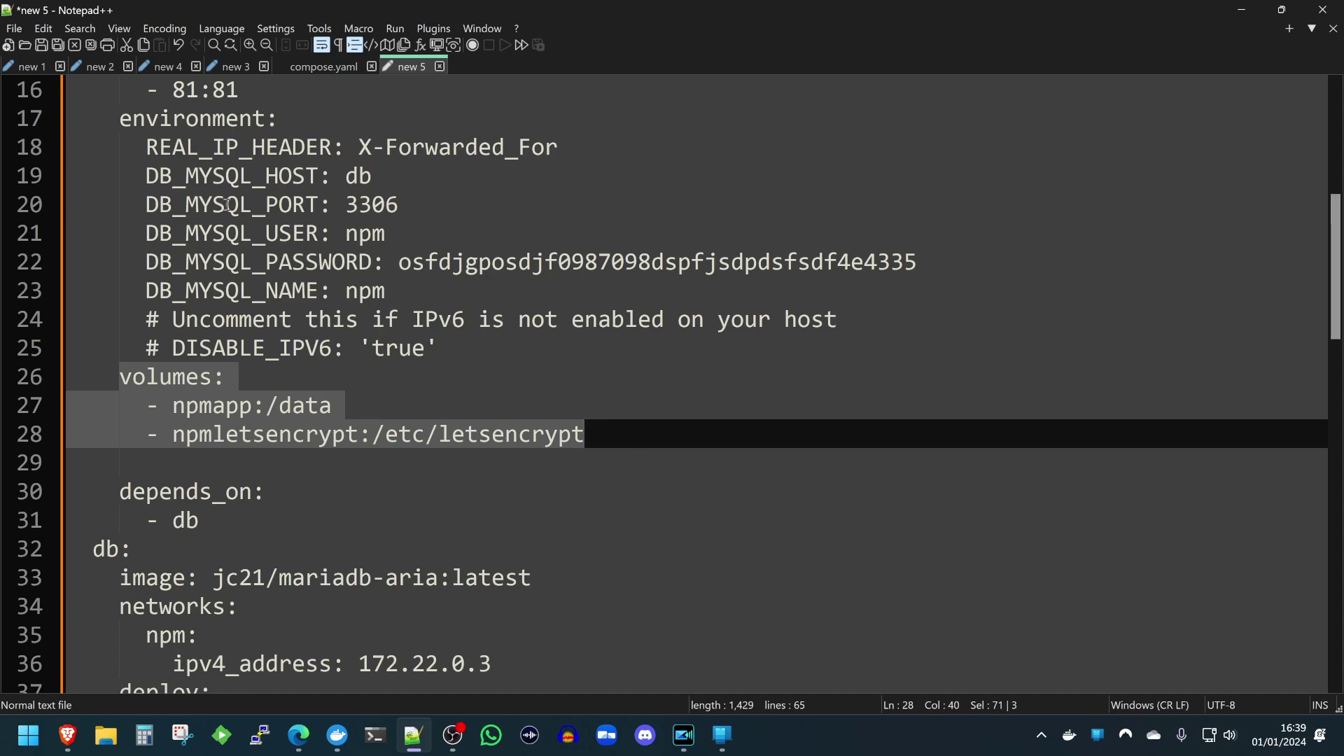
pyautogui.click(330, 385)
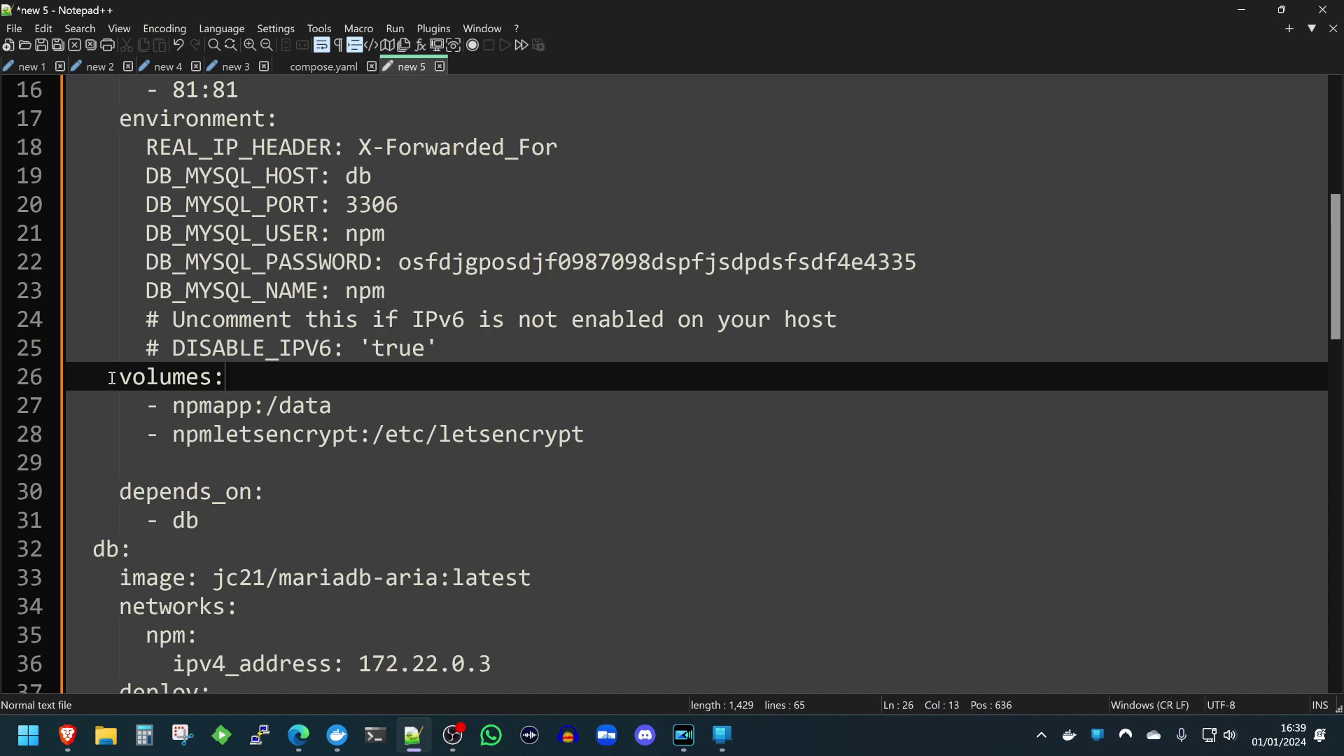
pyautogui.moveTo(116, 378)
pyautogui.mouseDown()
pyautogui.moveTo(234, 382)
pyautogui.moveTo(498, 439)
pyautogui.moveTo(600, 445)
pyautogui.moveTo(203, 406)
pyautogui.moveTo(123, 380)
pyautogui.mouseUp()
pyautogui.click(588, 433)
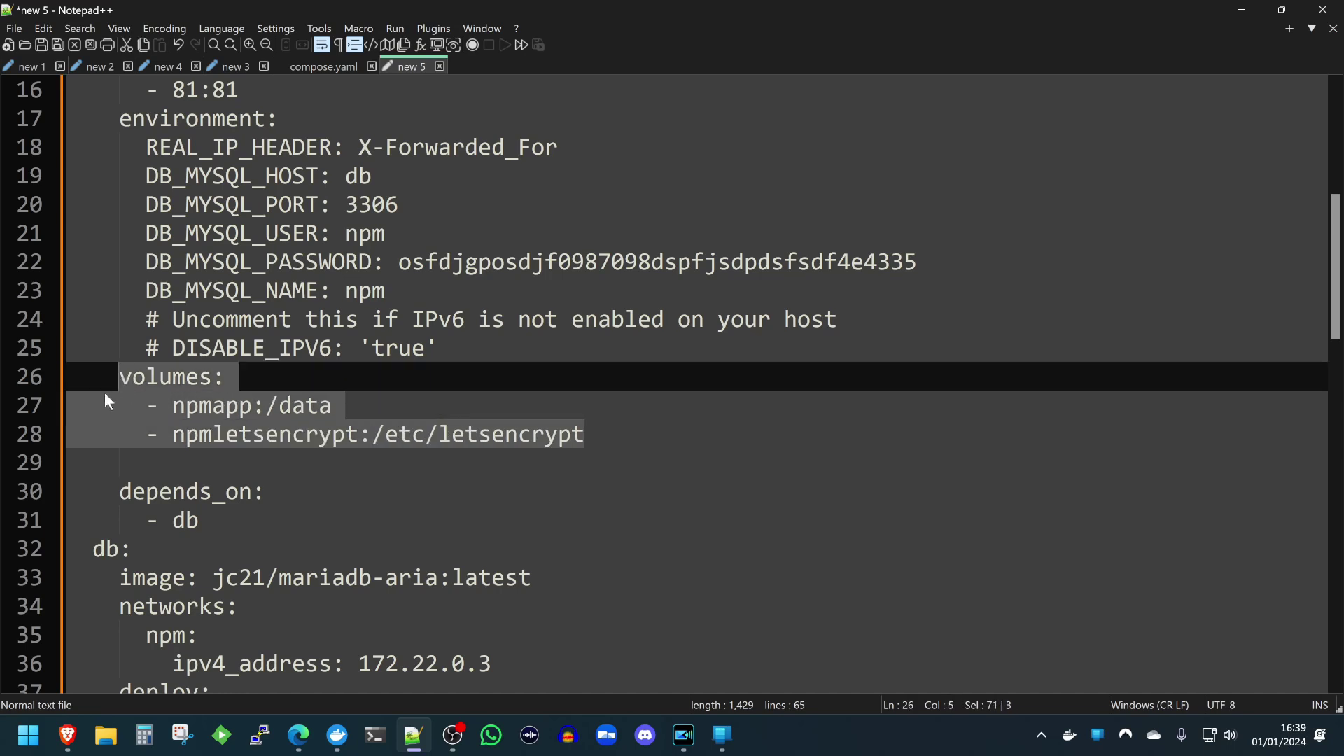
pyautogui.click(119, 377)
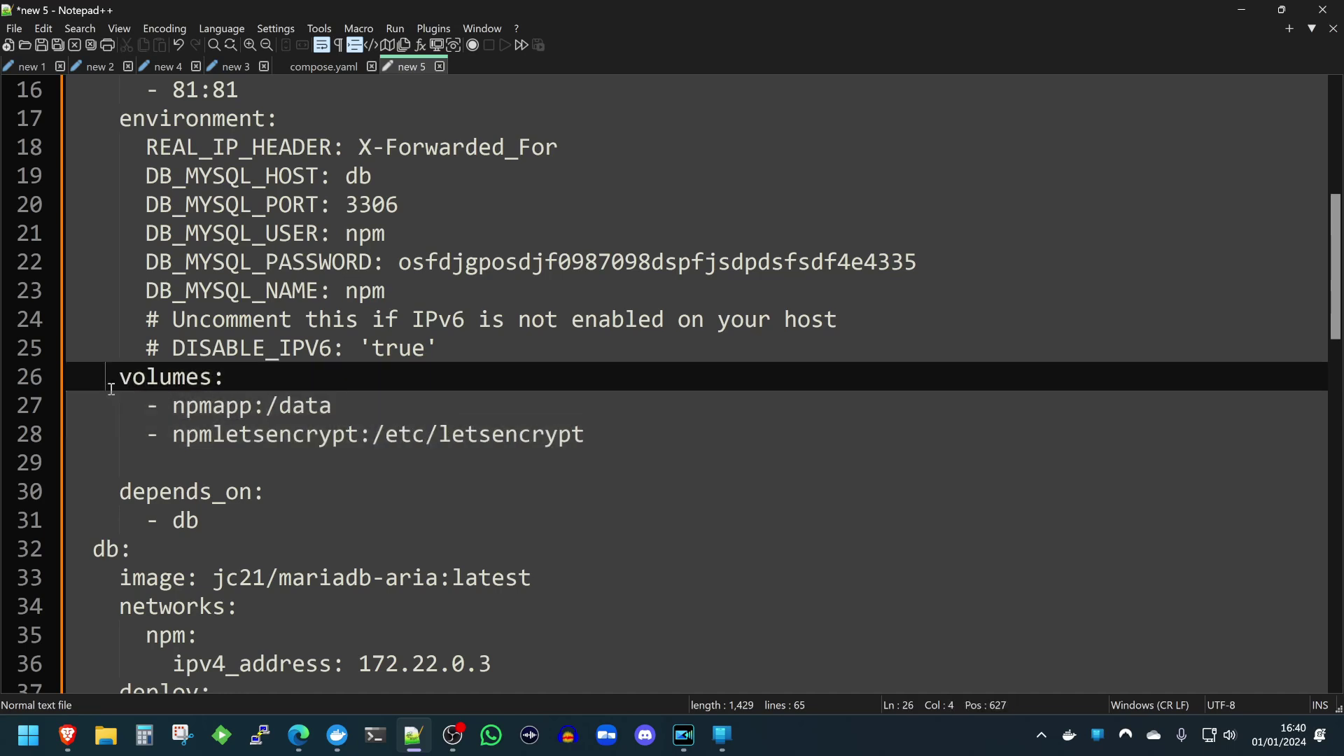
pyautogui.moveTo(119, 378)
pyautogui.mouseDown()
pyautogui.moveTo(582, 433)
pyautogui.moveTo(126, 378)
pyautogui.mouseUp()
pyautogui.click(582, 434)
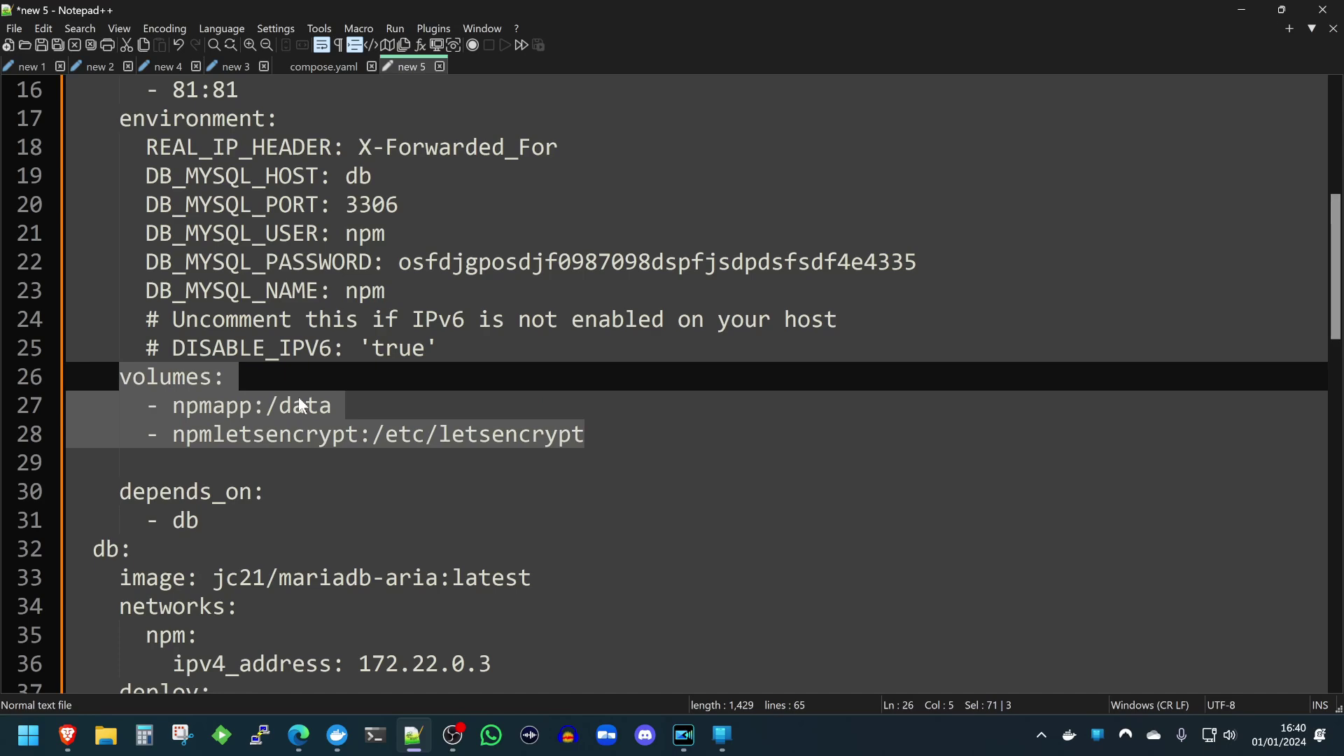
# Review the db service's network address and deploy limits lines.
pyautogui.scroll(-4, 300, 405)
pyautogui.click(279, 319)
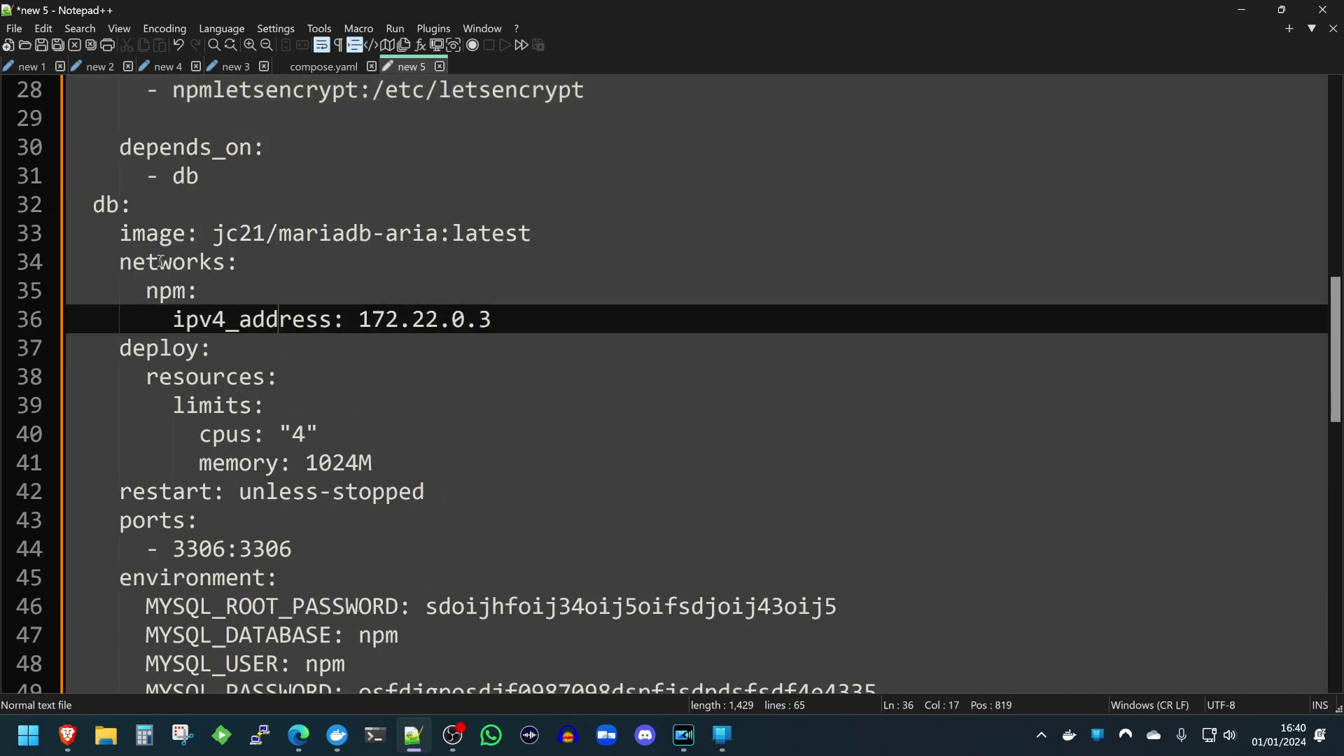
pyautogui.moveTo(97, 207); pyautogui.dragTo(266, 406)
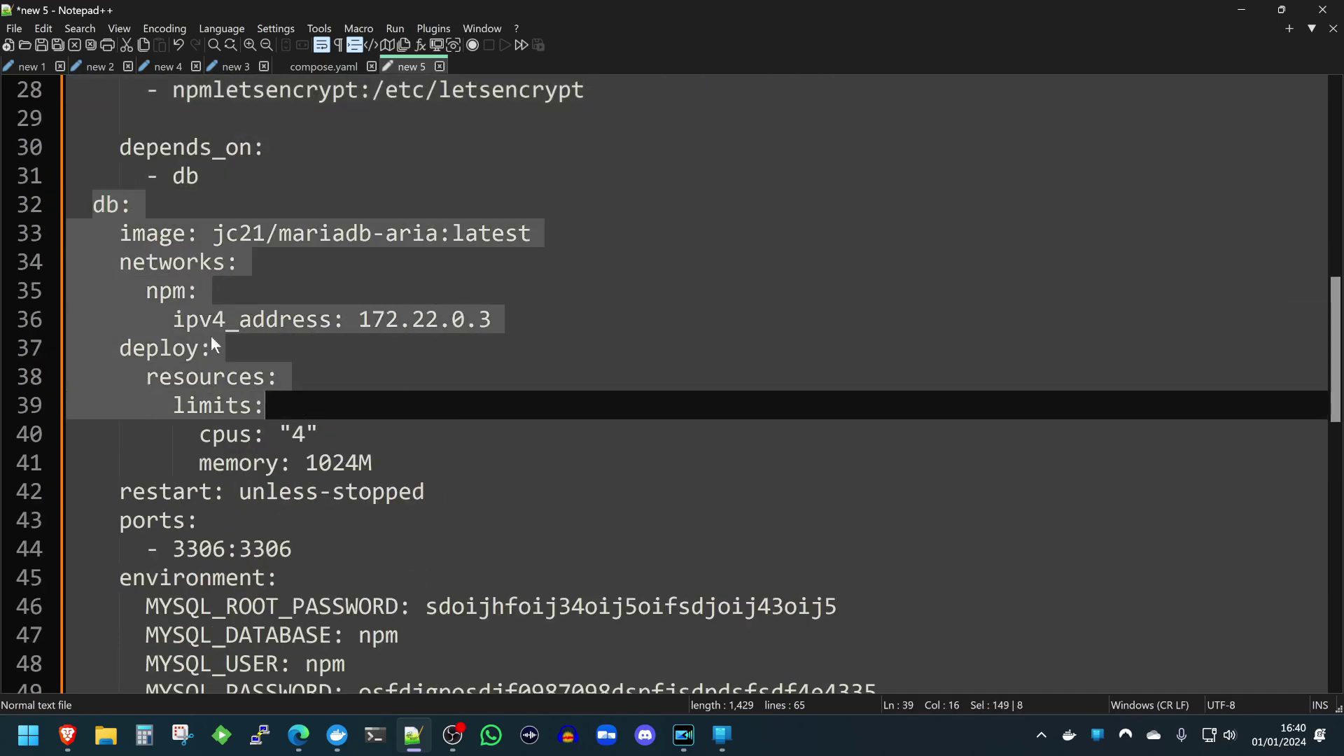
pyautogui.click(213, 348)
pyautogui.moveTo(110, 251); pyautogui.dragTo(392, 346)
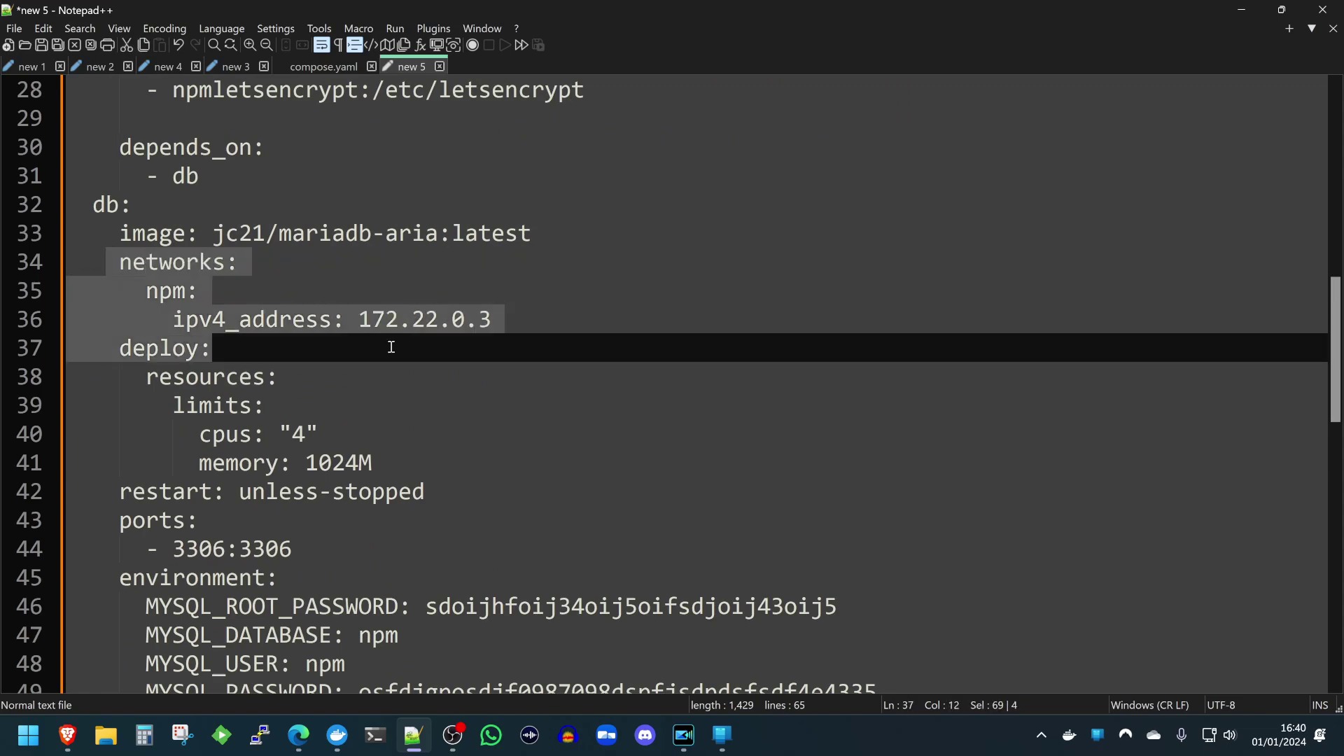
pyautogui.click(435, 326)
# Scroll through the npm bridge network (172.22.0.0/24) and npmapp, npmdb, npmletsencrypt volumes.
pyautogui.scroll(9, 525, 342)
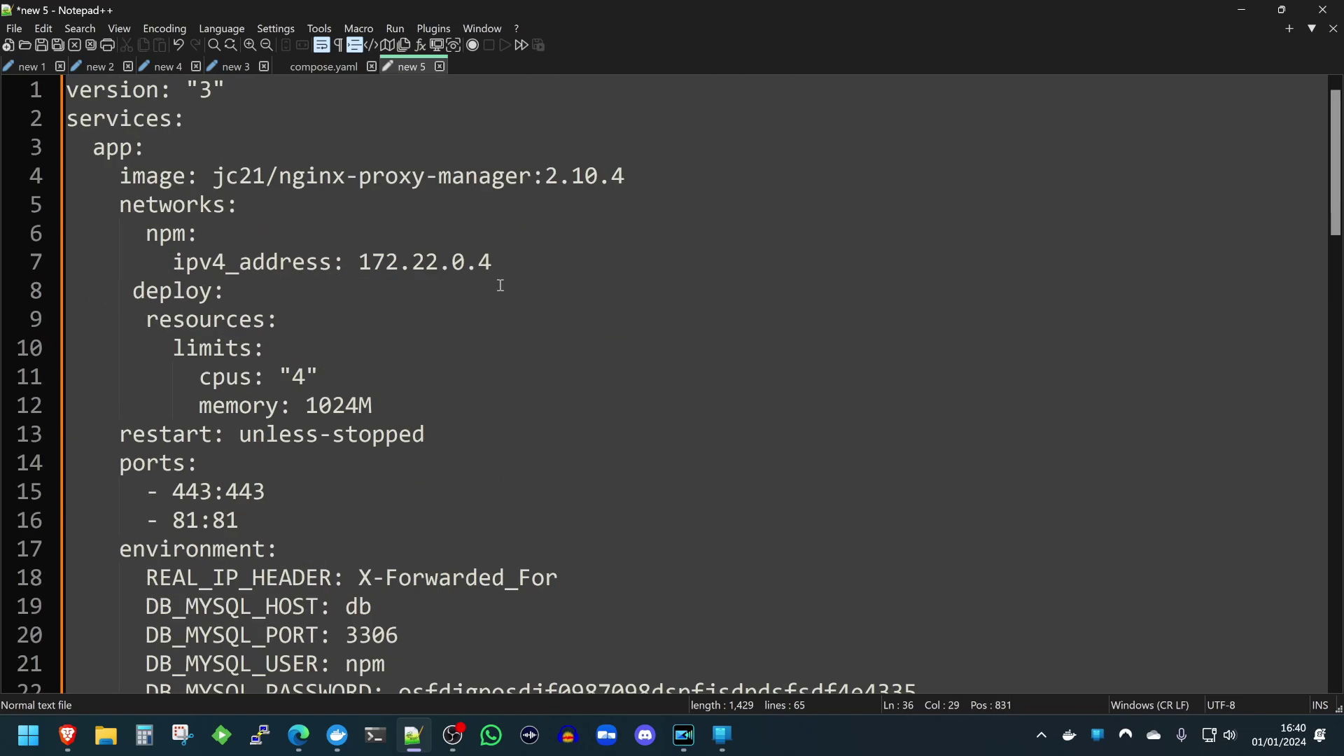
pyautogui.scroll(-9, 500, 285)
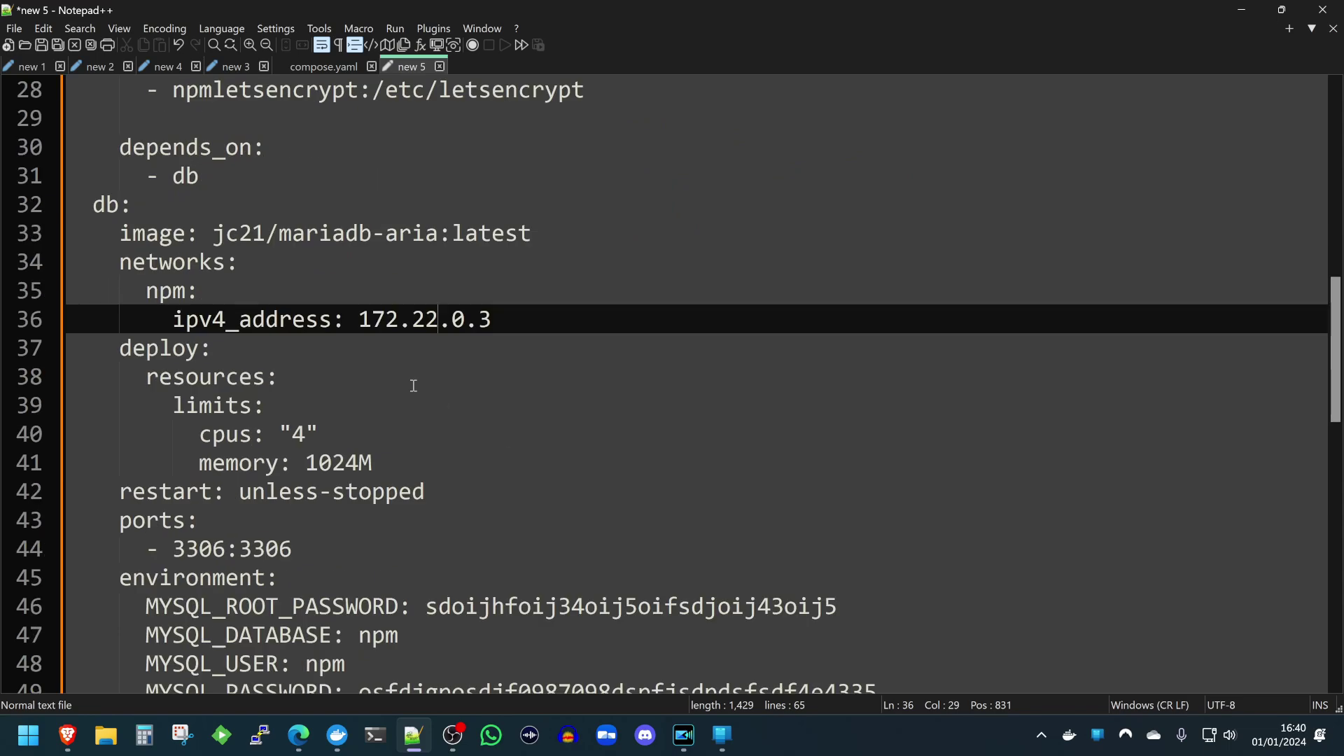
pyautogui.scroll(-3, 356, 435)
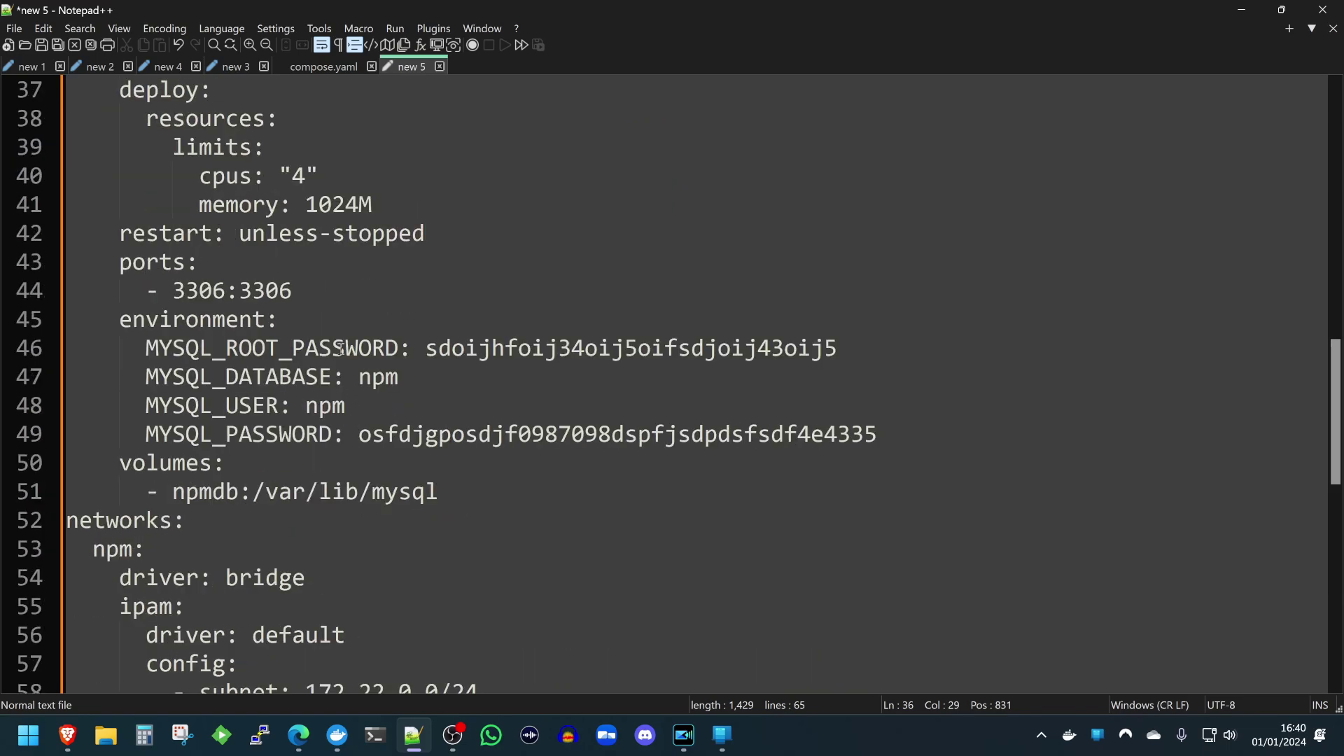
pyautogui.scroll(-2, 175, 321)
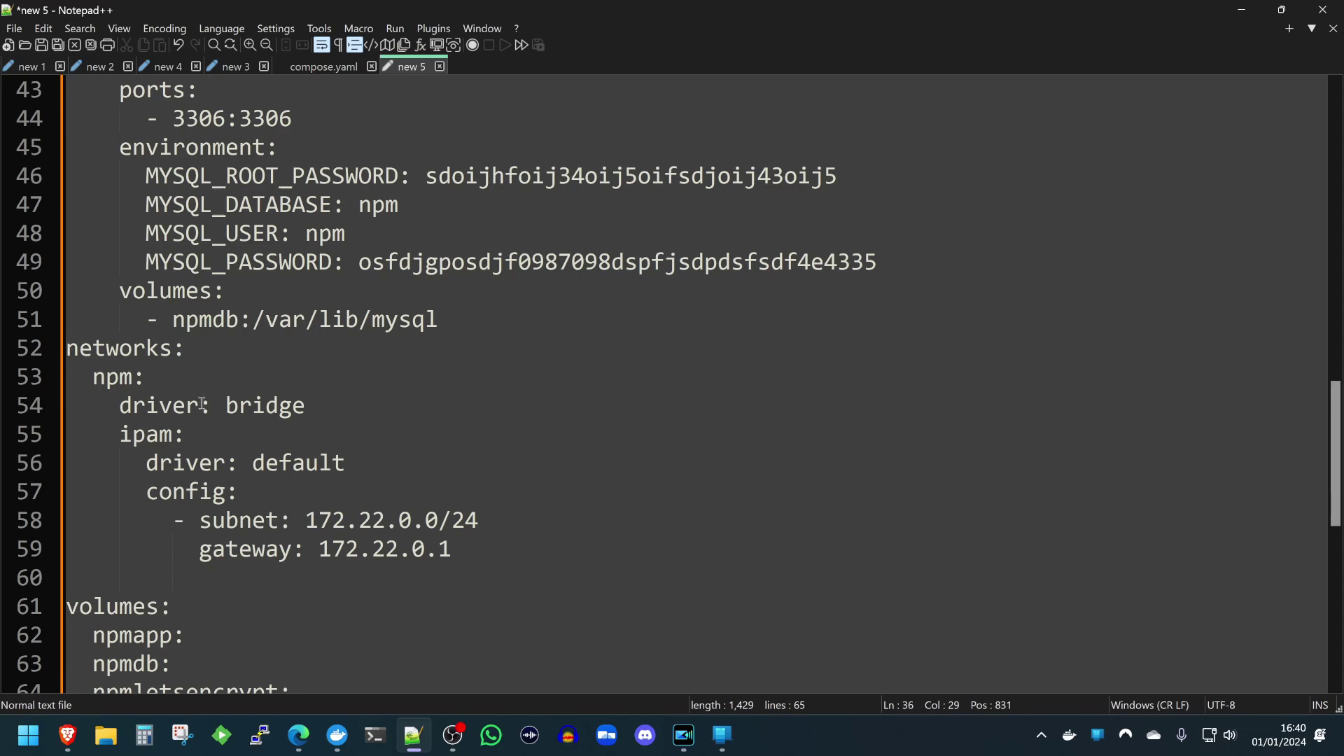
pyautogui.scroll(-1, 483, 534)
pyautogui.scroll(-1, 395, 464)
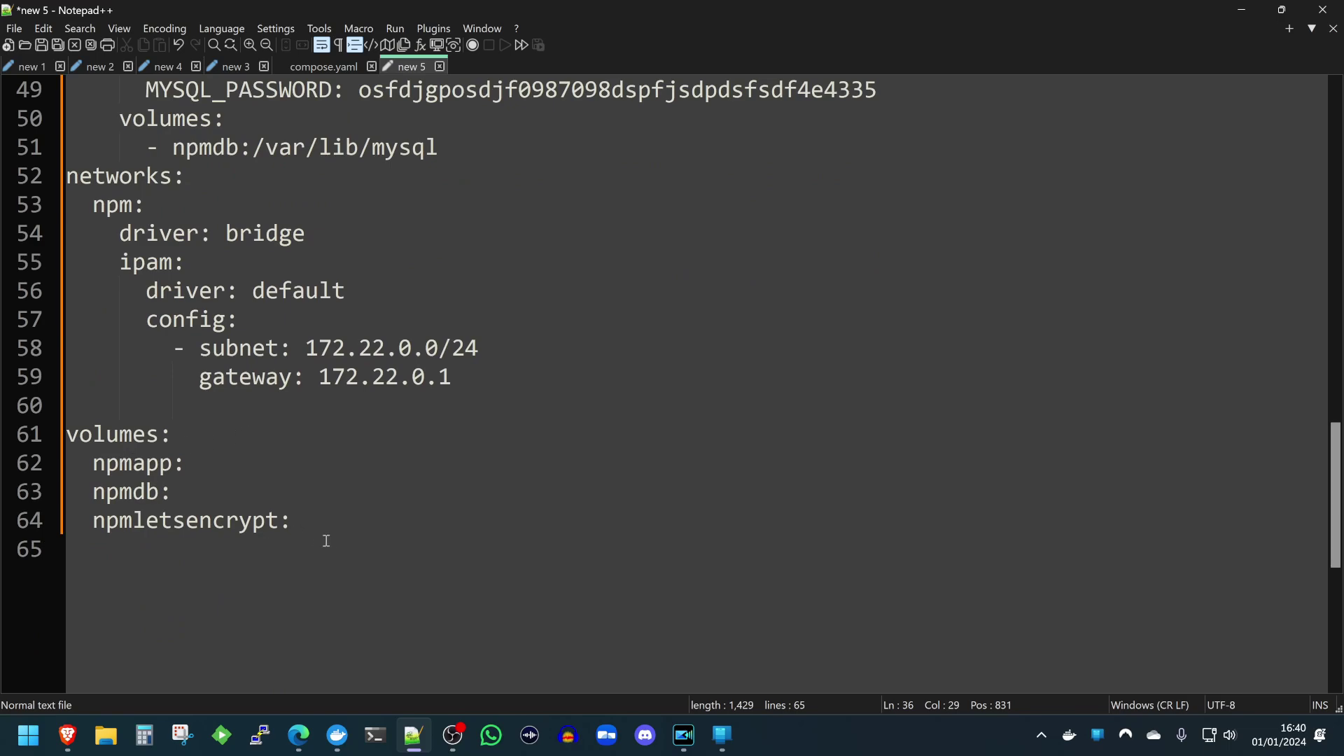
pyautogui.scroll(16, 296, 463)
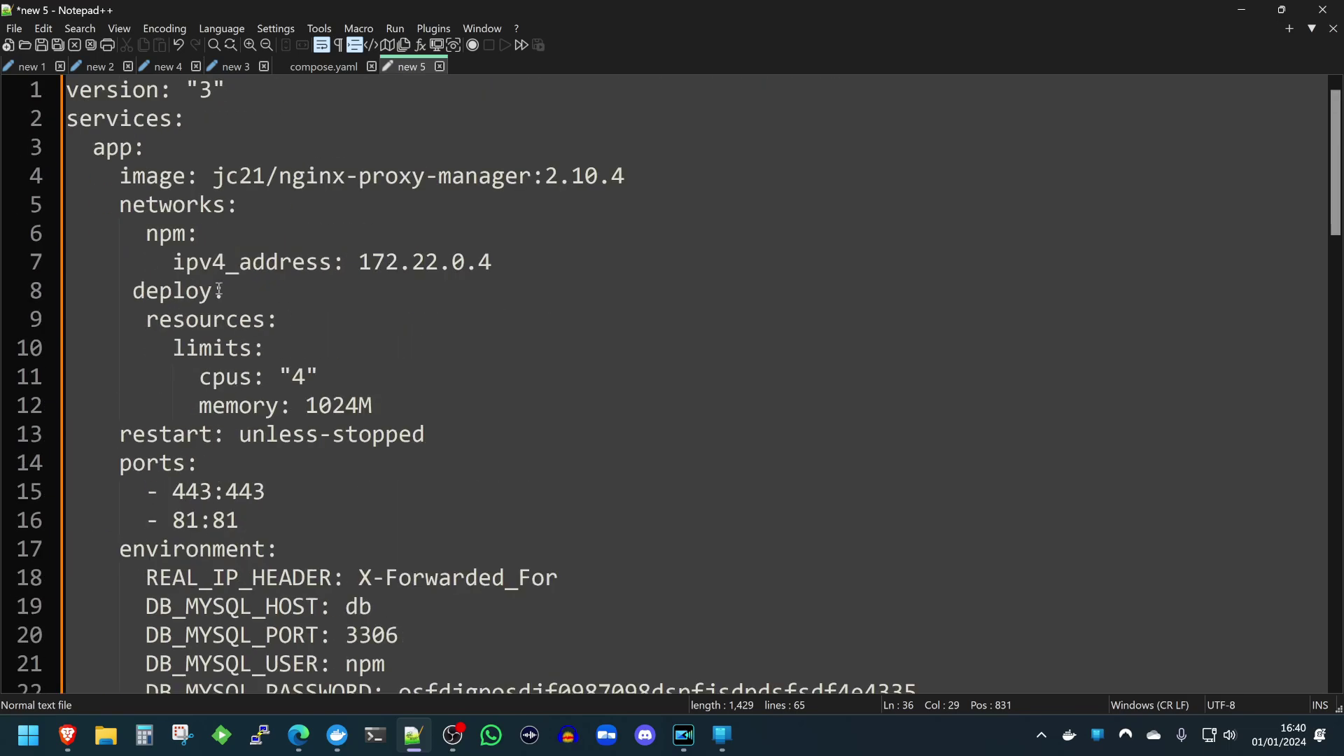
# Select the entire compose file, from the version key down, for copying.
pyautogui.click(195, 145)
pyautogui.doubleClick(143, 93)
pyautogui.click(145, 93)
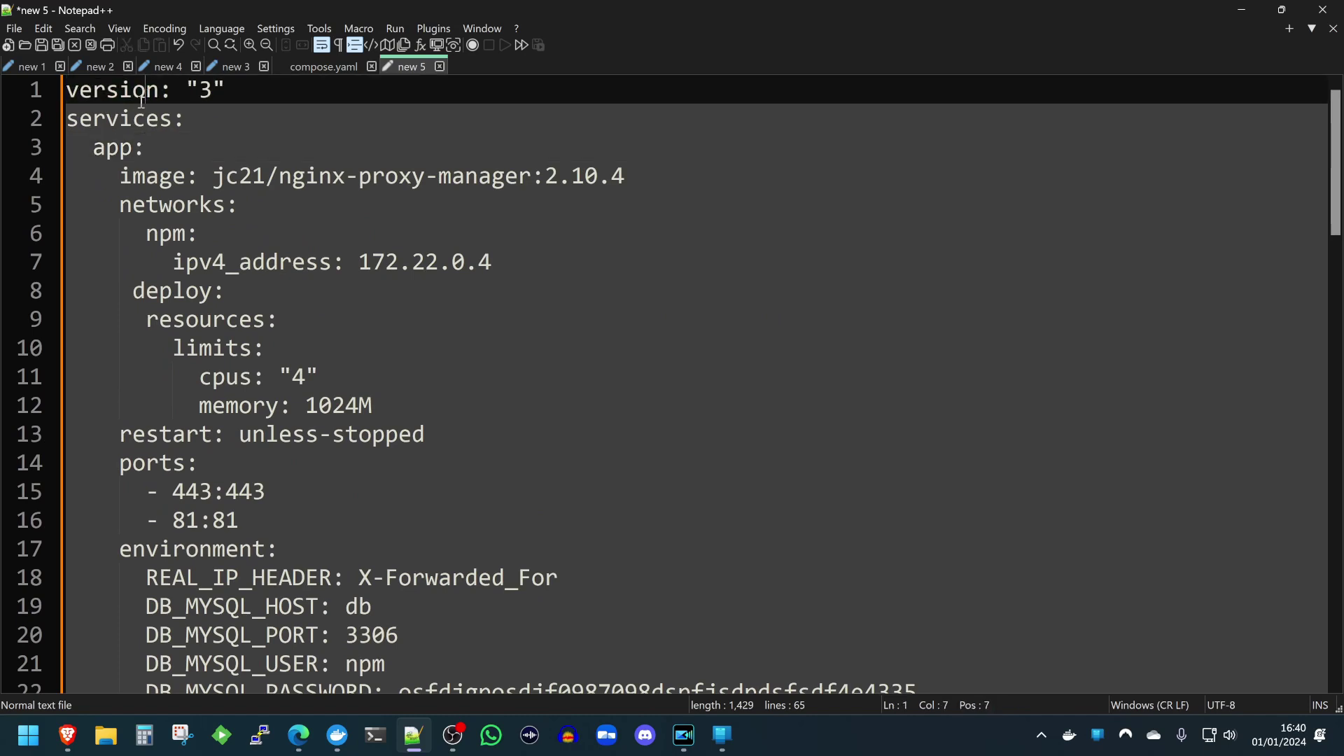
pyautogui.hotkey('ctrl', 'a')
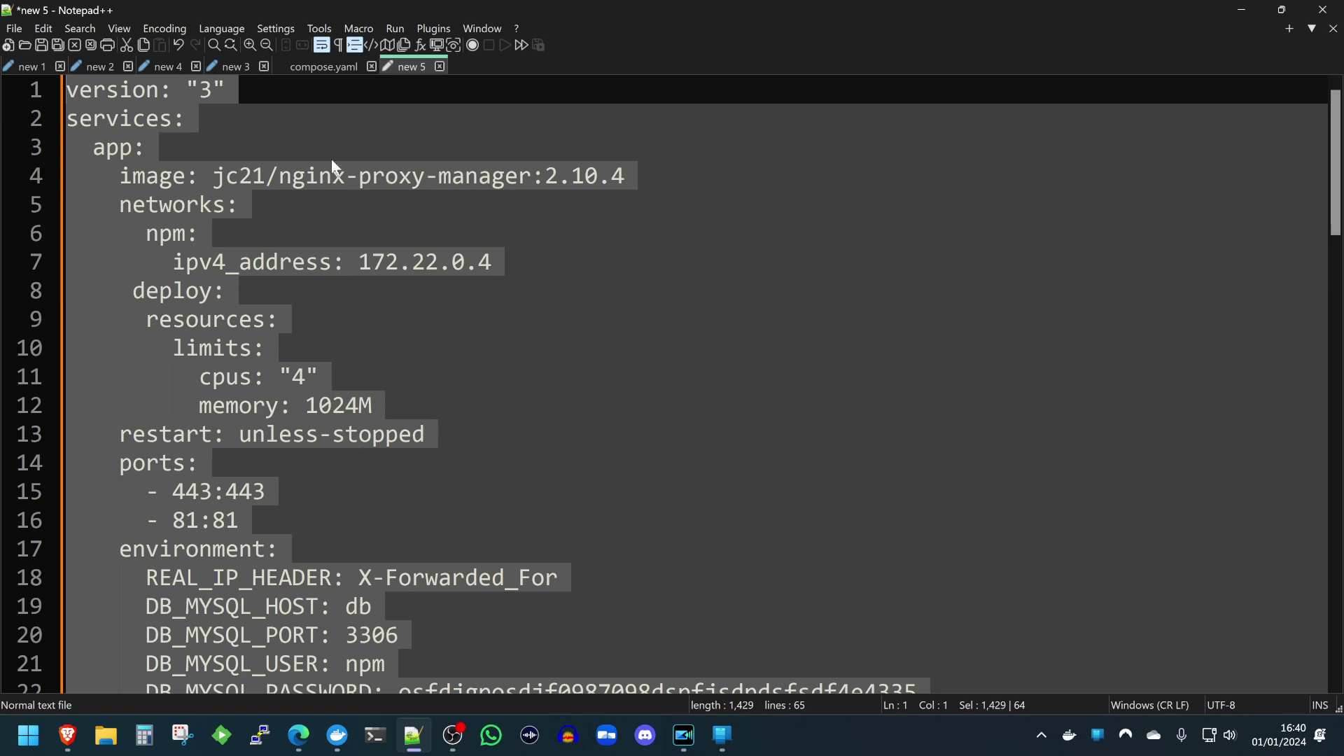
# In Edge, leave Homarr's board edit mode and open Dockge from its tile.
pyautogui.click(298, 735)
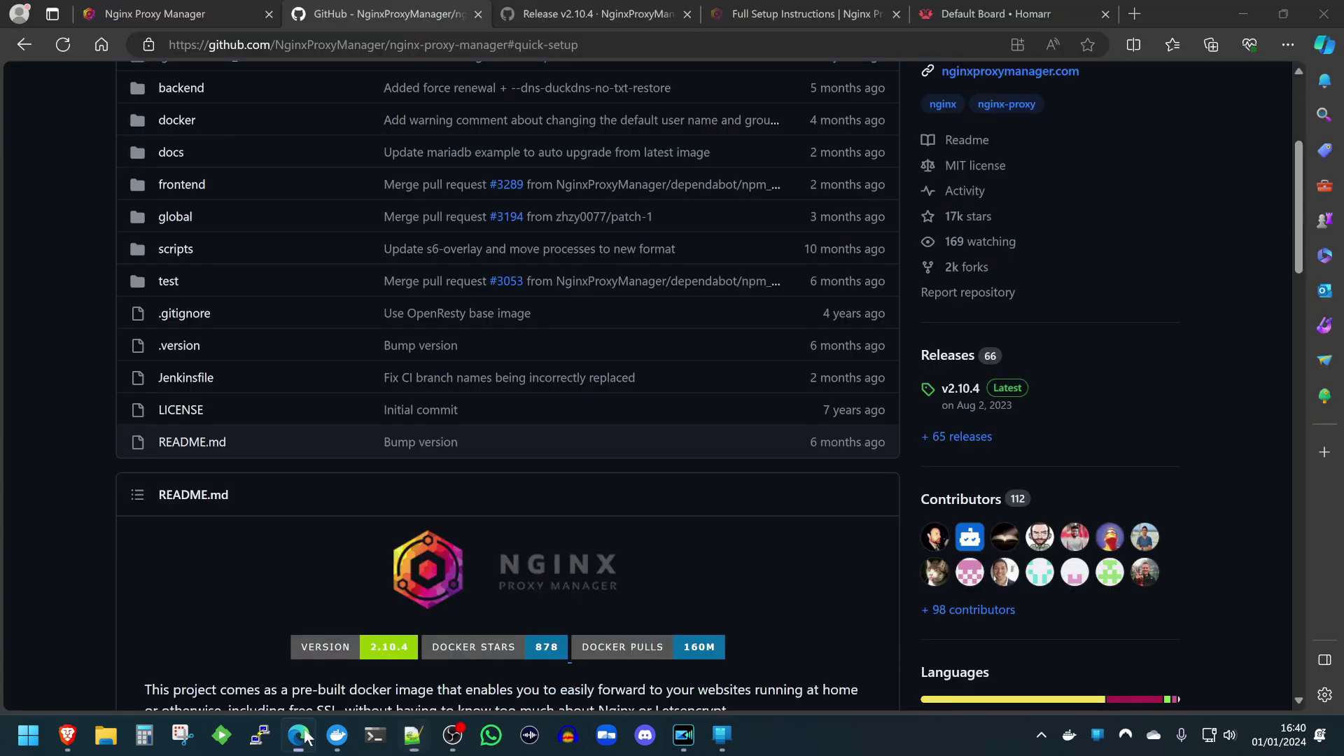
pyautogui.click(1008, 11)
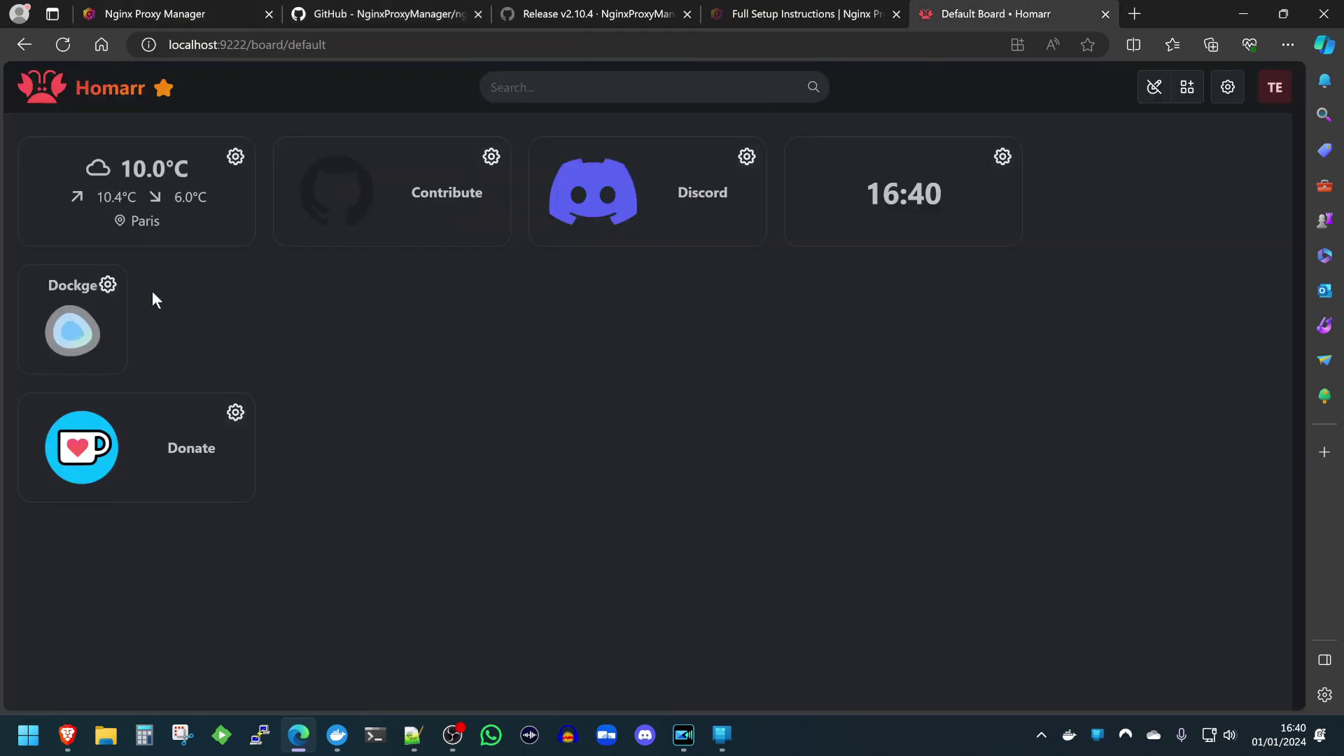
pyautogui.click(1154, 87)
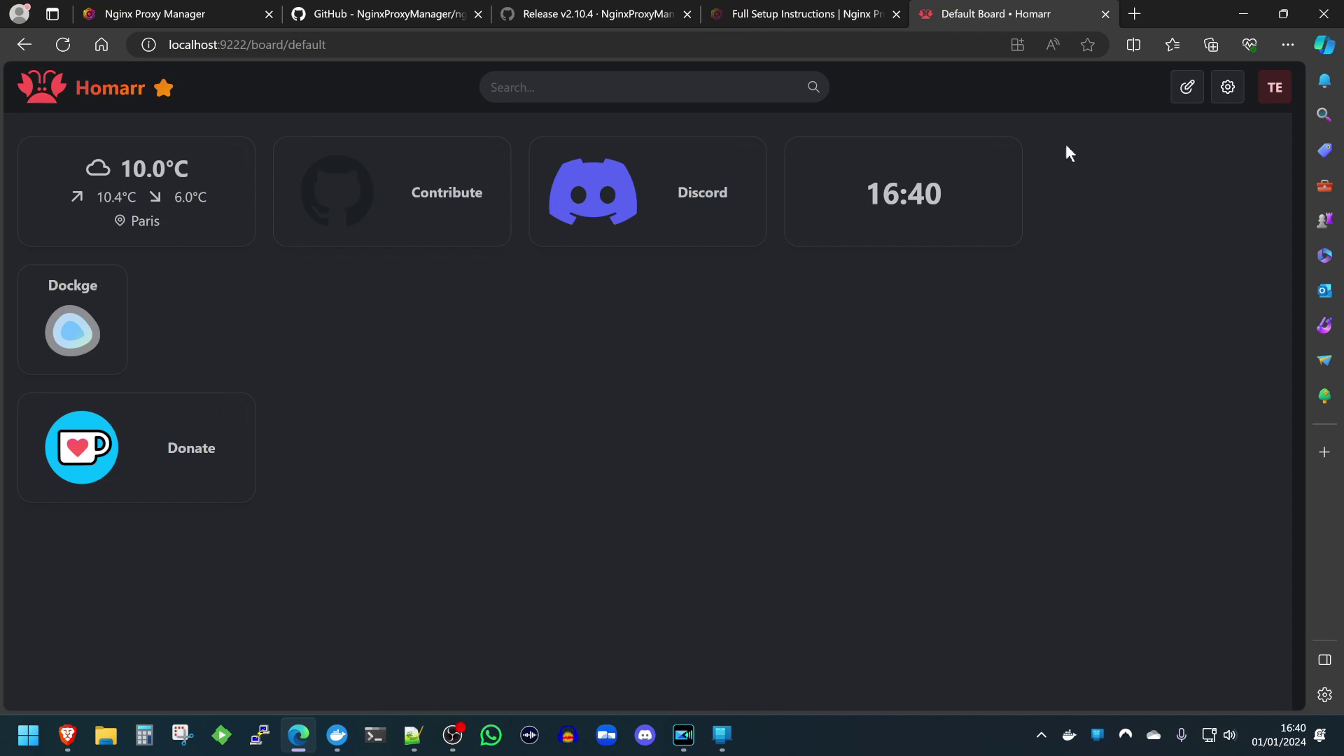
pyautogui.click(70, 333)
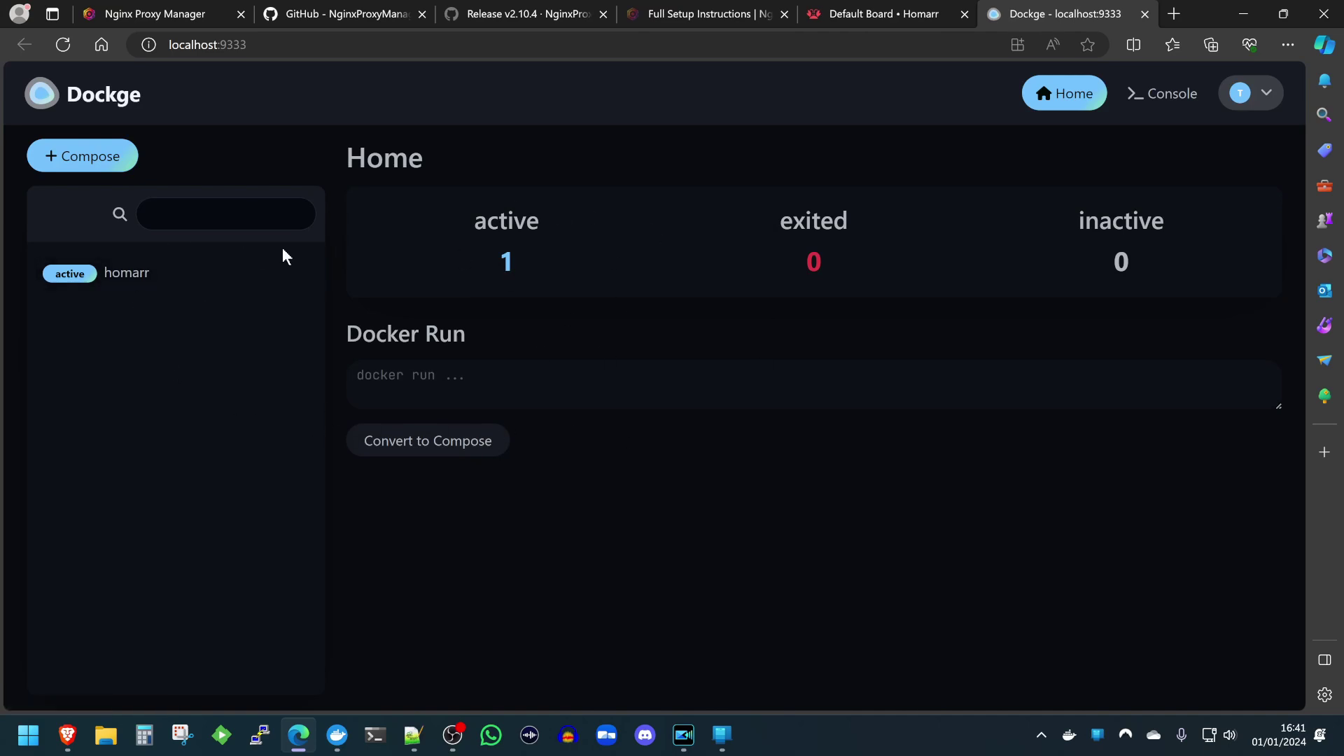
# Start a new Dockge compose stack and paste the Nginx Proxy Manager YAML over the default.
pyautogui.click(82, 277)
pyautogui.click(84, 165)
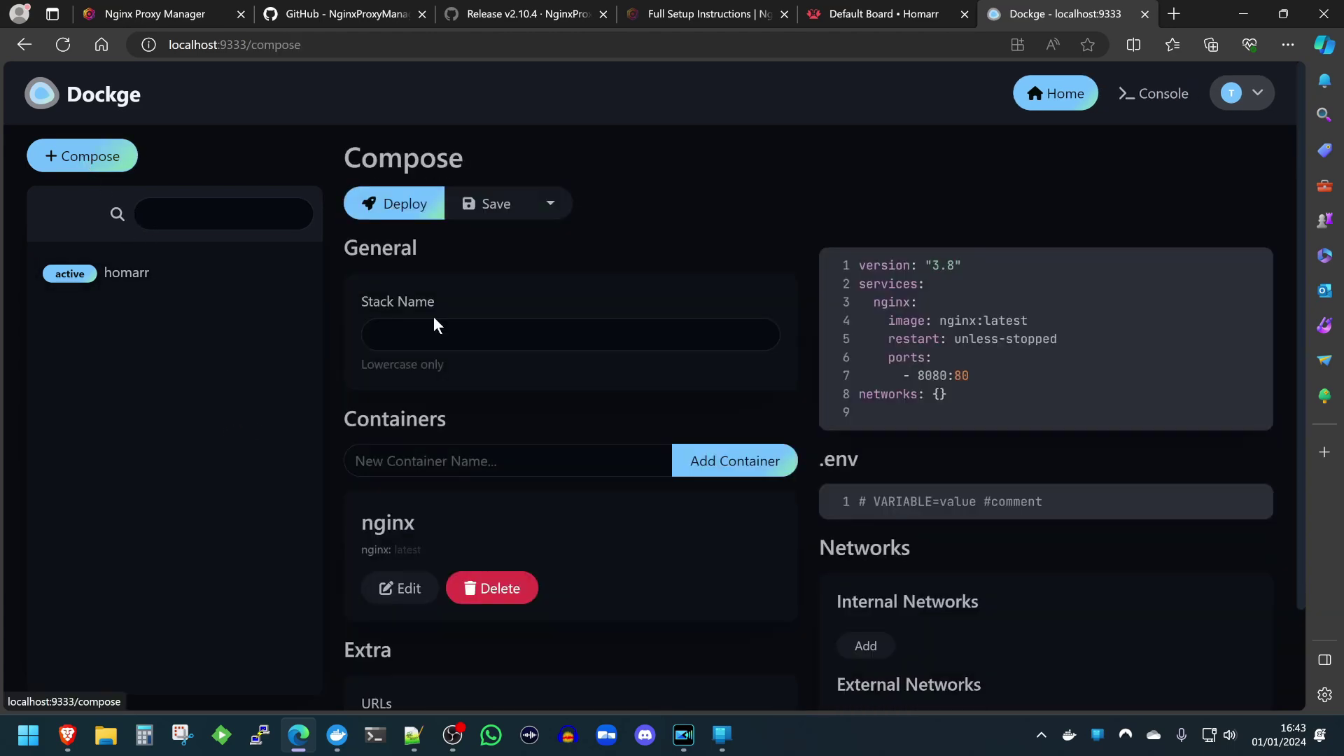
pyautogui.click(914, 302)
pyautogui.hotkey('ctrl', 'a')
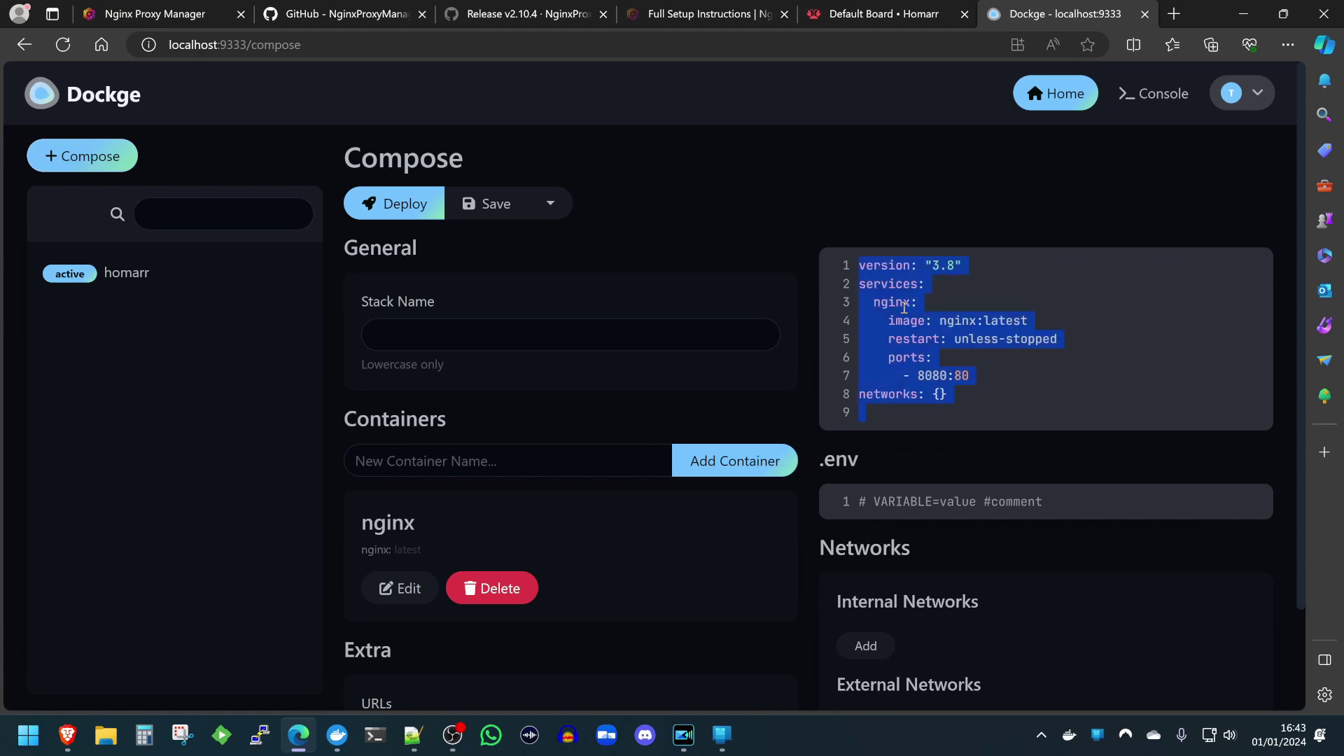
pyautogui.hotkey('ctrl', 'v')
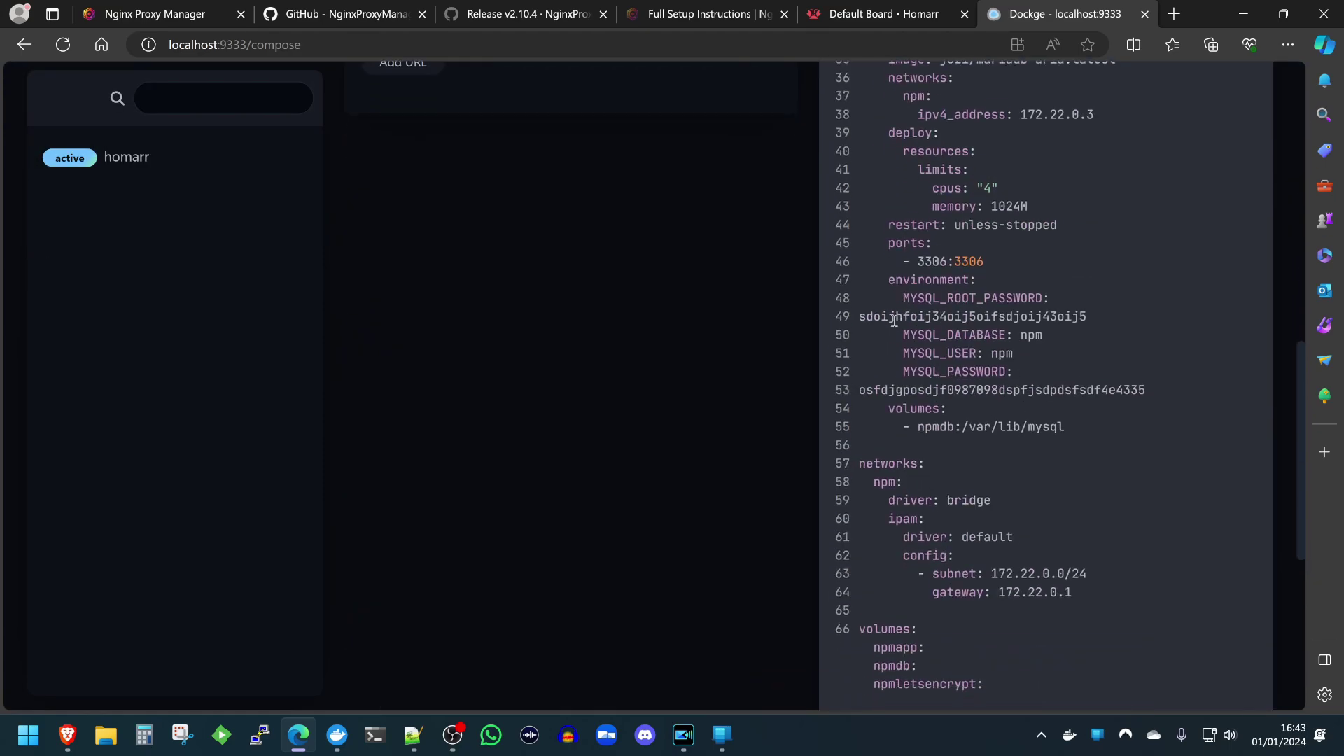
# Name the new stack npm.
pyautogui.scroll(7, 898, 406)
pyautogui.scroll(4, 899, 406)
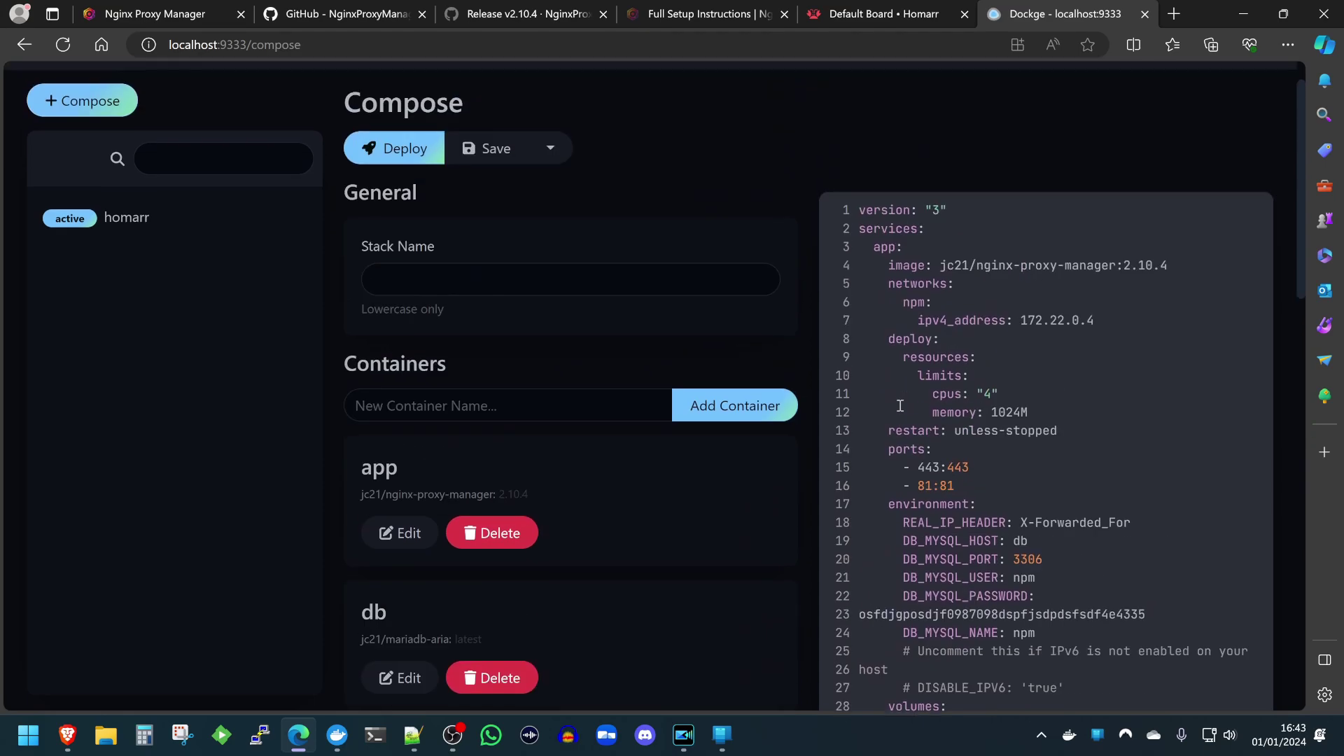
pyautogui.scroll(1, 568, 269)
pyautogui.click(556, 350)
pyautogui.write('npm')
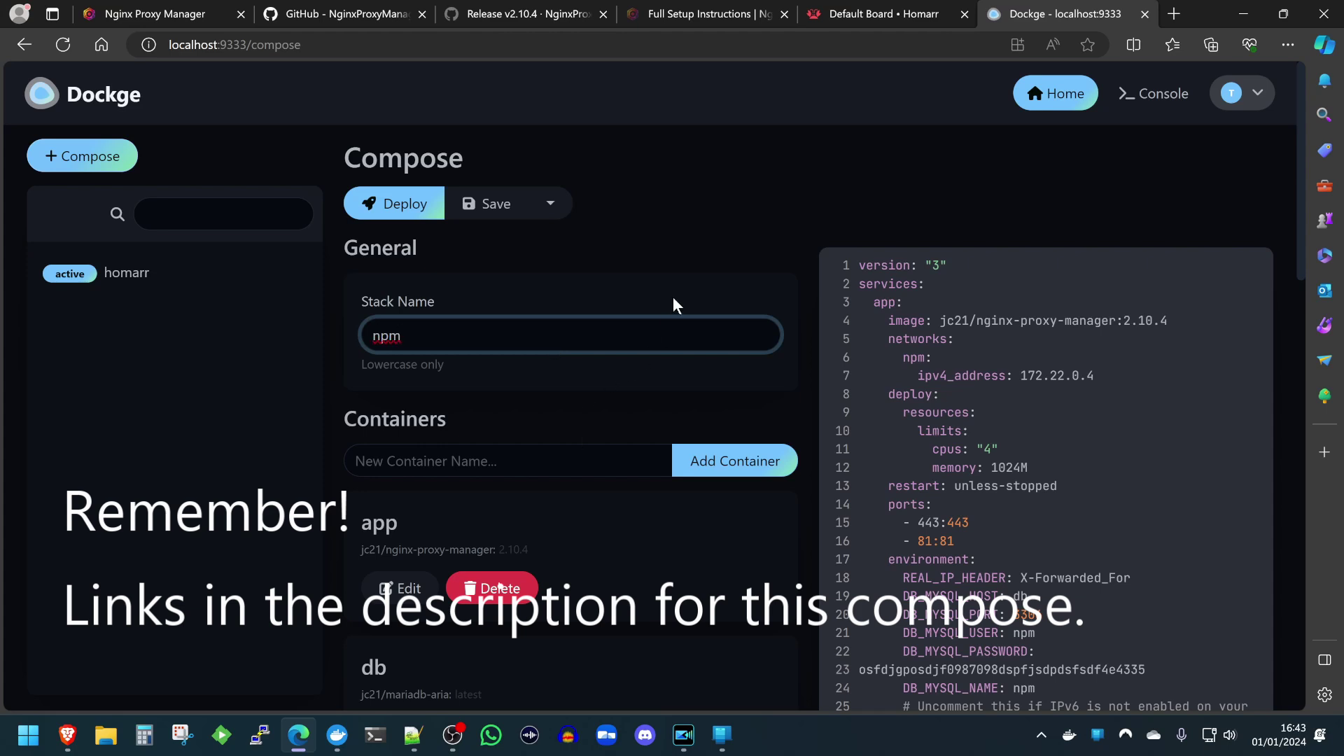
# Deploy the npm stack and follow the log until app (443, 81) and db run.
pyautogui.click(389, 208)
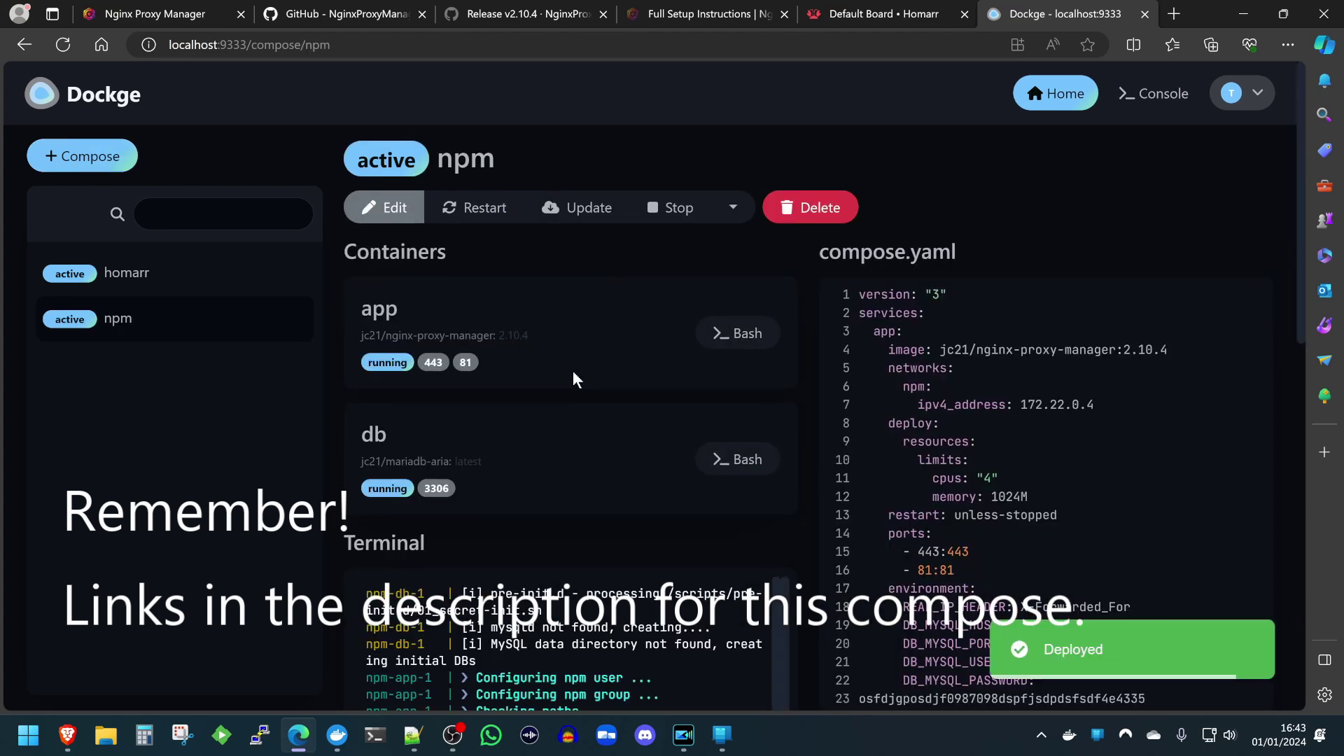
pyautogui.scroll(-2, 612, 382)
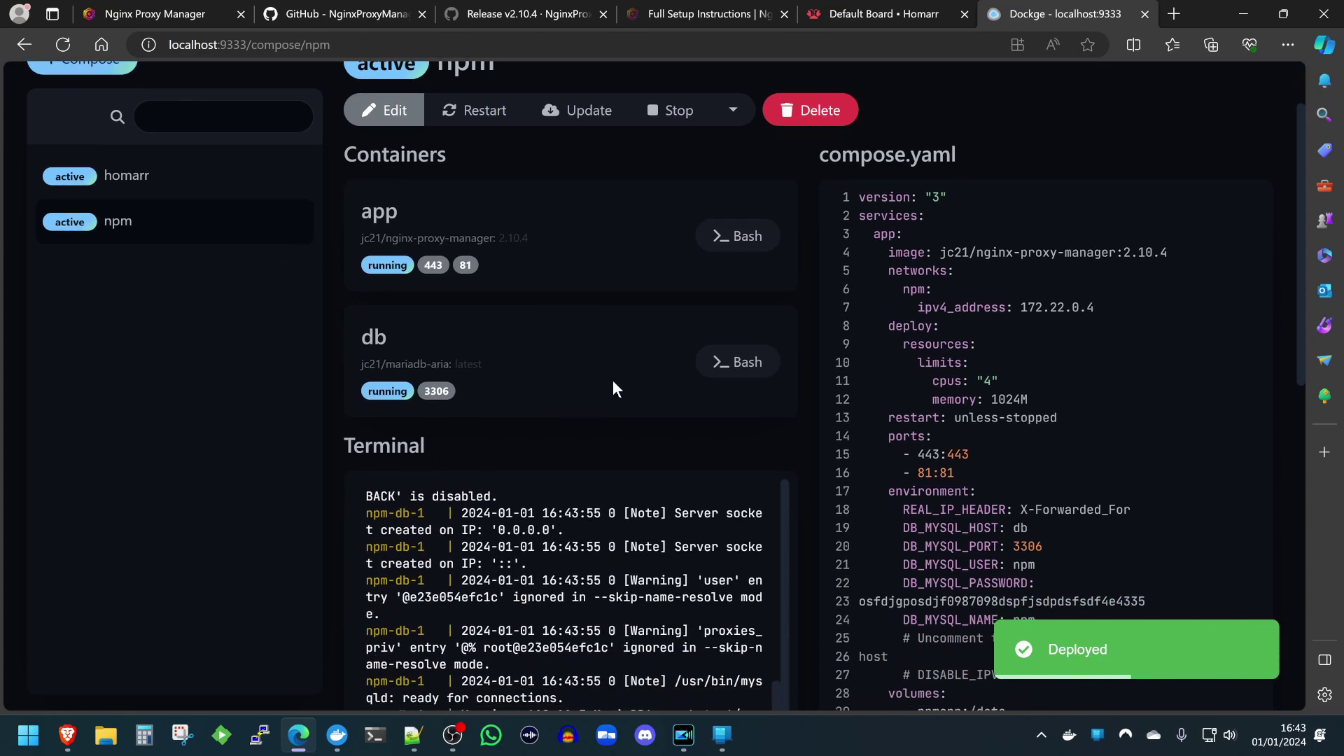
pyautogui.scroll(-5, 612, 382)
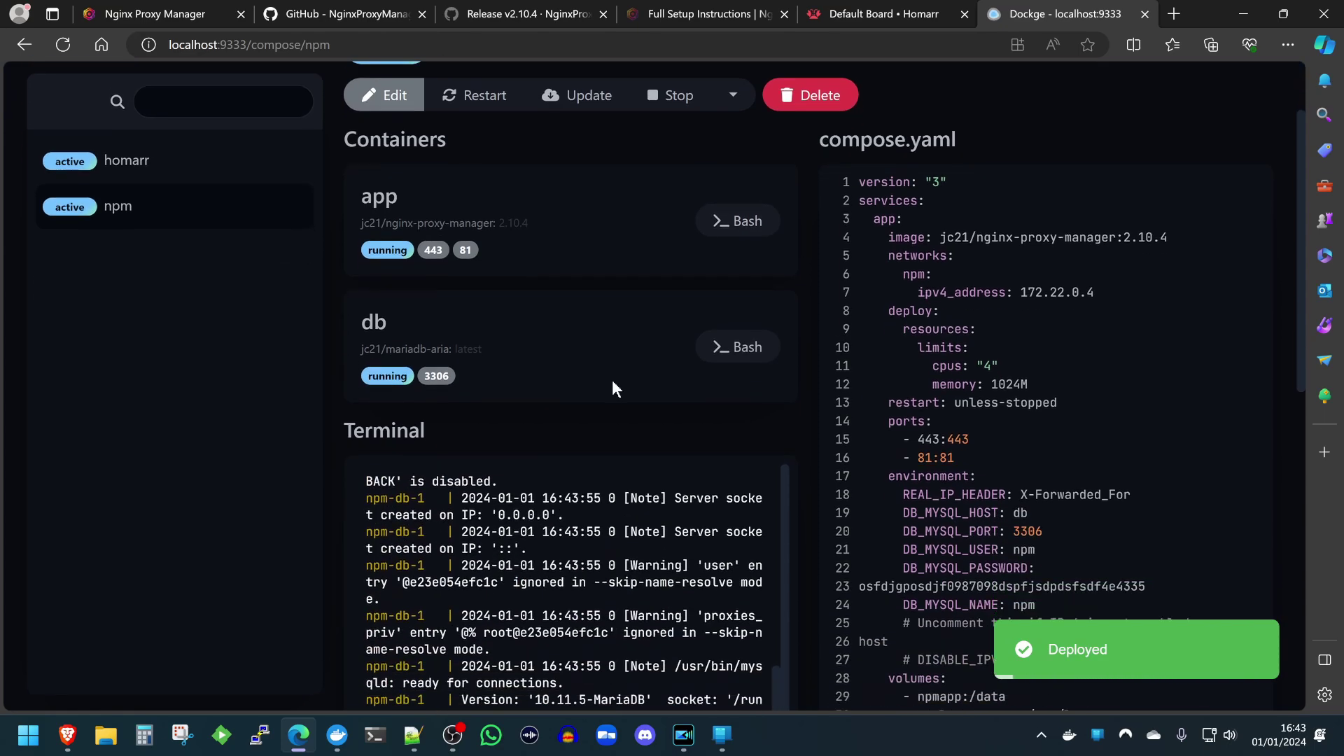
pyautogui.scroll(2, 601, 392)
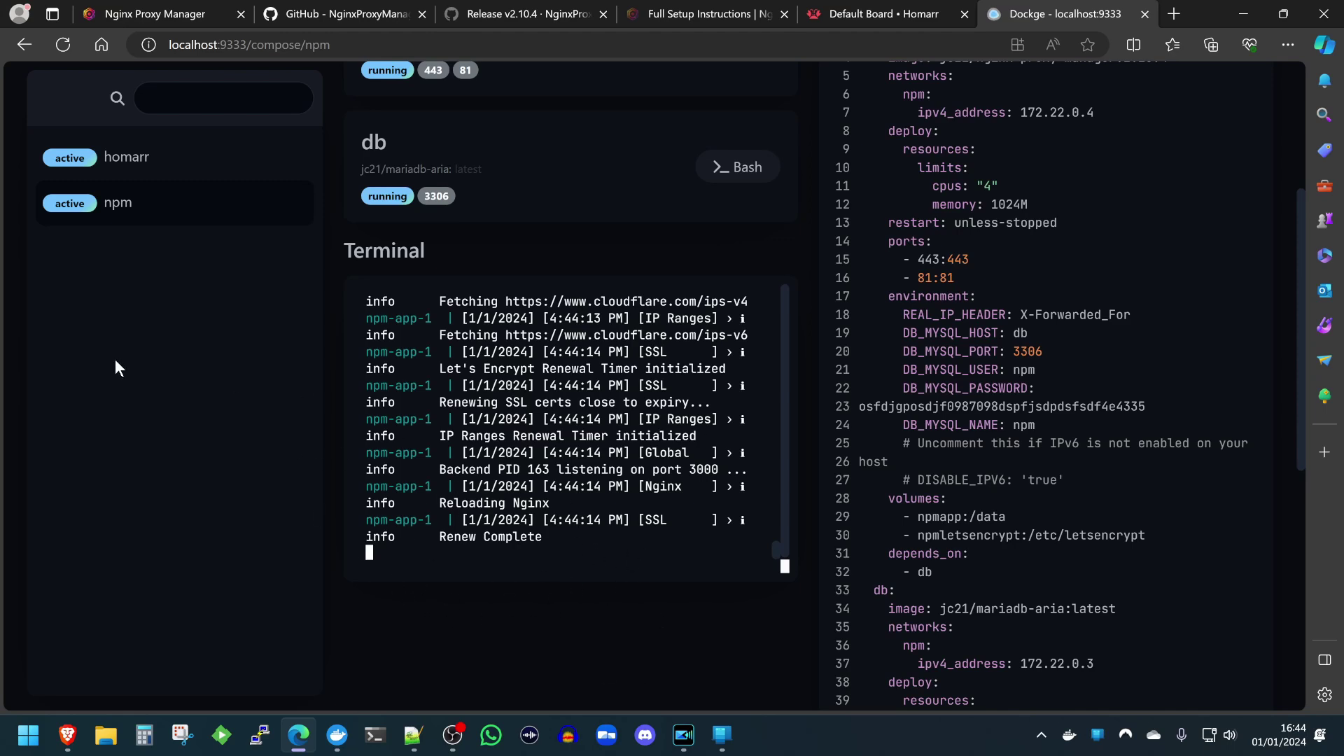
pyautogui.scroll(3, 168, 417)
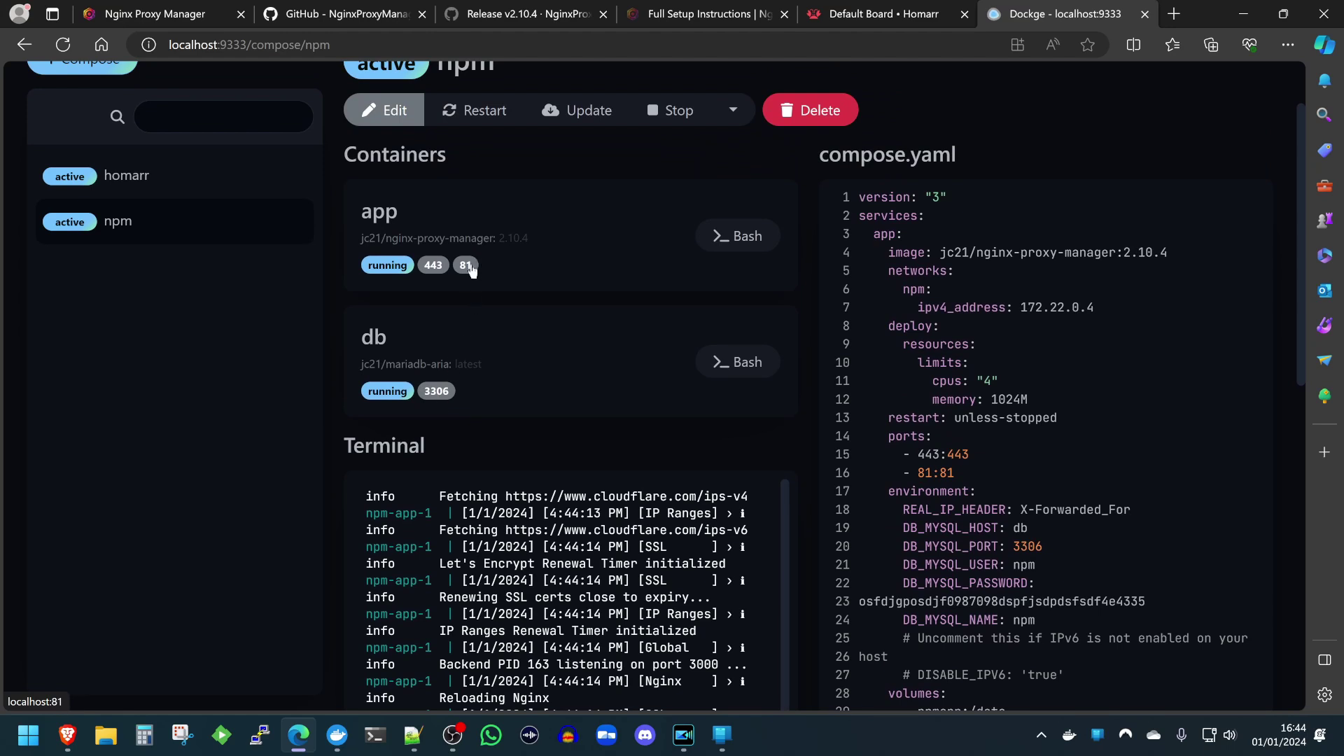
pyautogui.scroll(2, 466, 275)
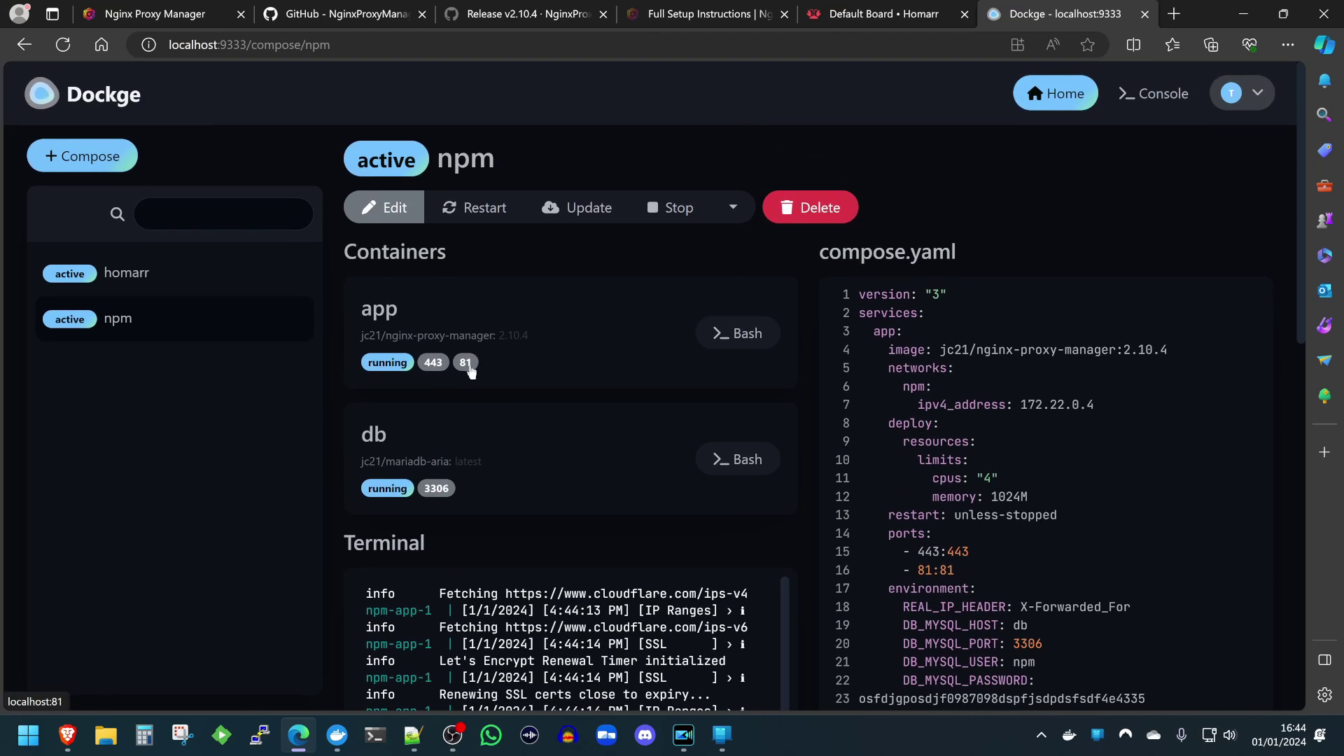
# Open the Nginx Proxy Manager v2.10.4 login page on port 81 and focus the email field.
pyautogui.click(467, 363)
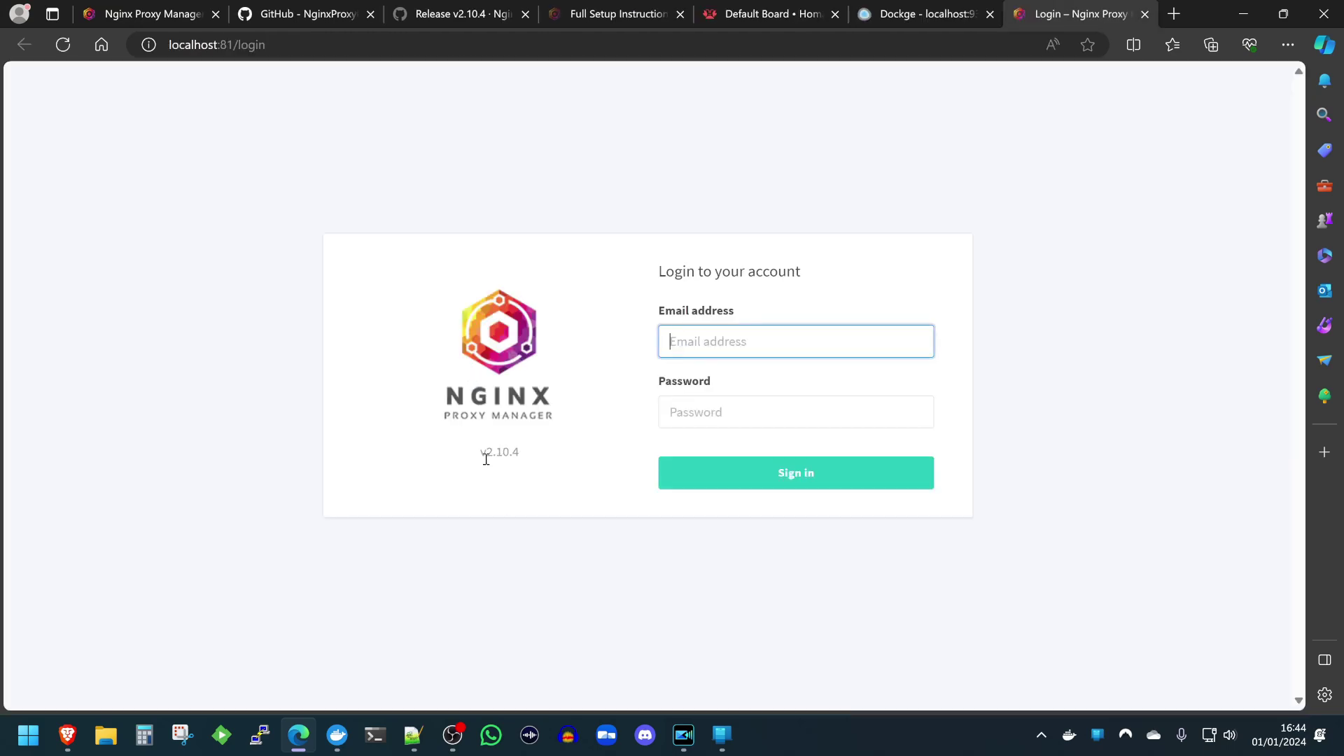
pyautogui.moveTo(441, 456); pyautogui.dragTo(534, 455)
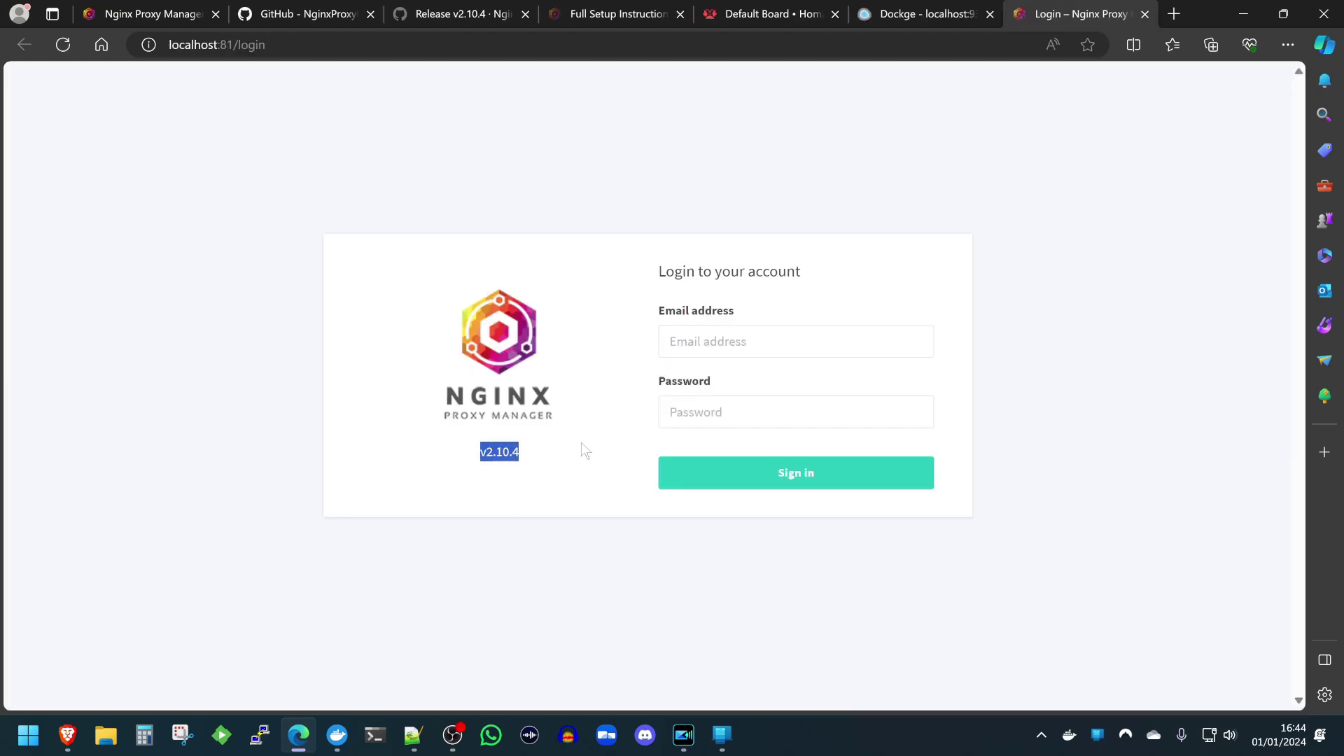
pyautogui.click(731, 353)
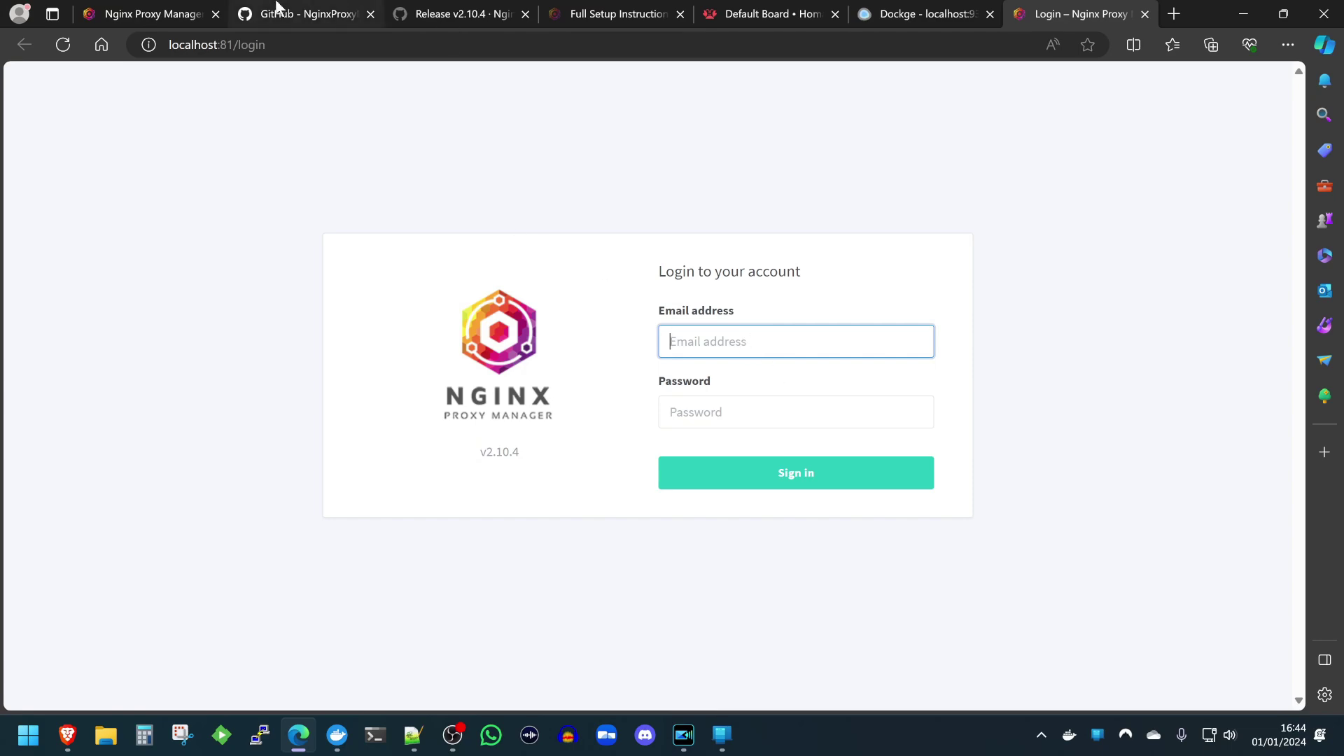
# Copy the default admin credentials from the GitHub README and paste the password into the login form.
pyautogui.click(278, 10)
pyautogui.scroll(-15, 447, 385)
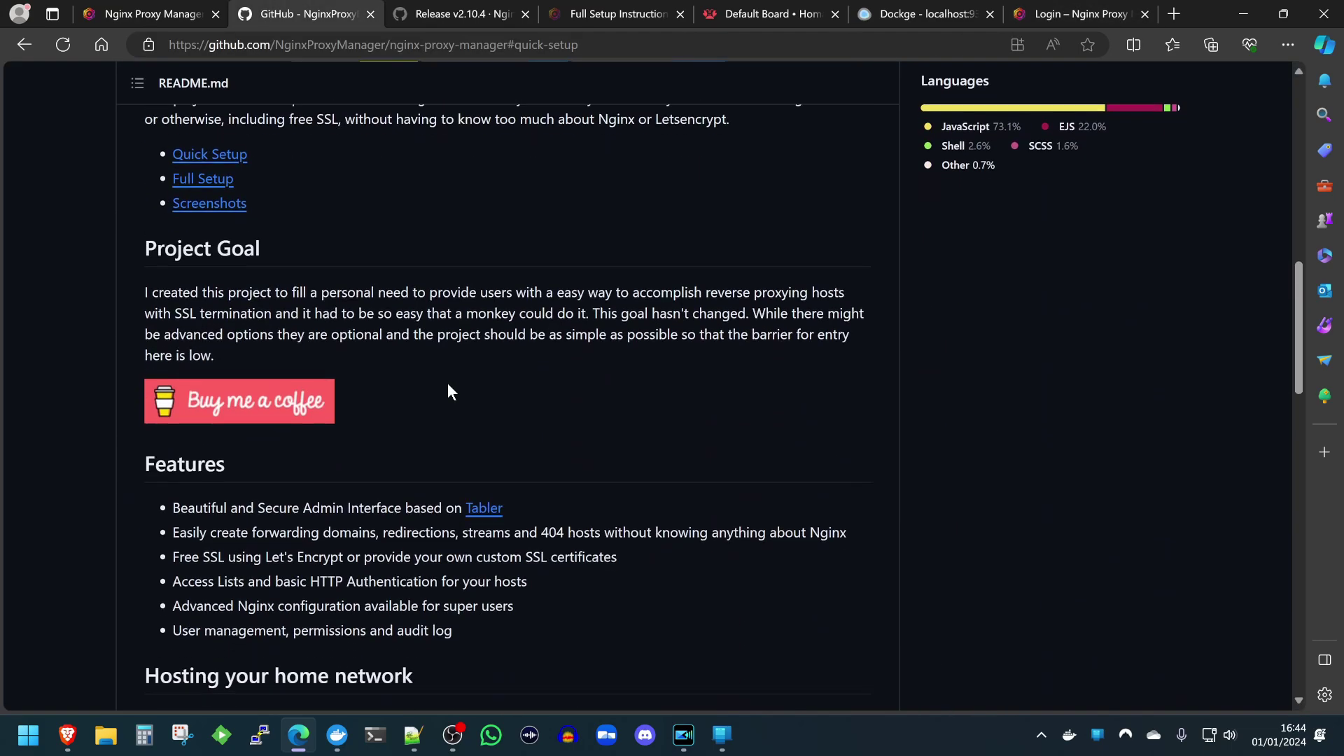
pyautogui.scroll(-10, 447, 382)
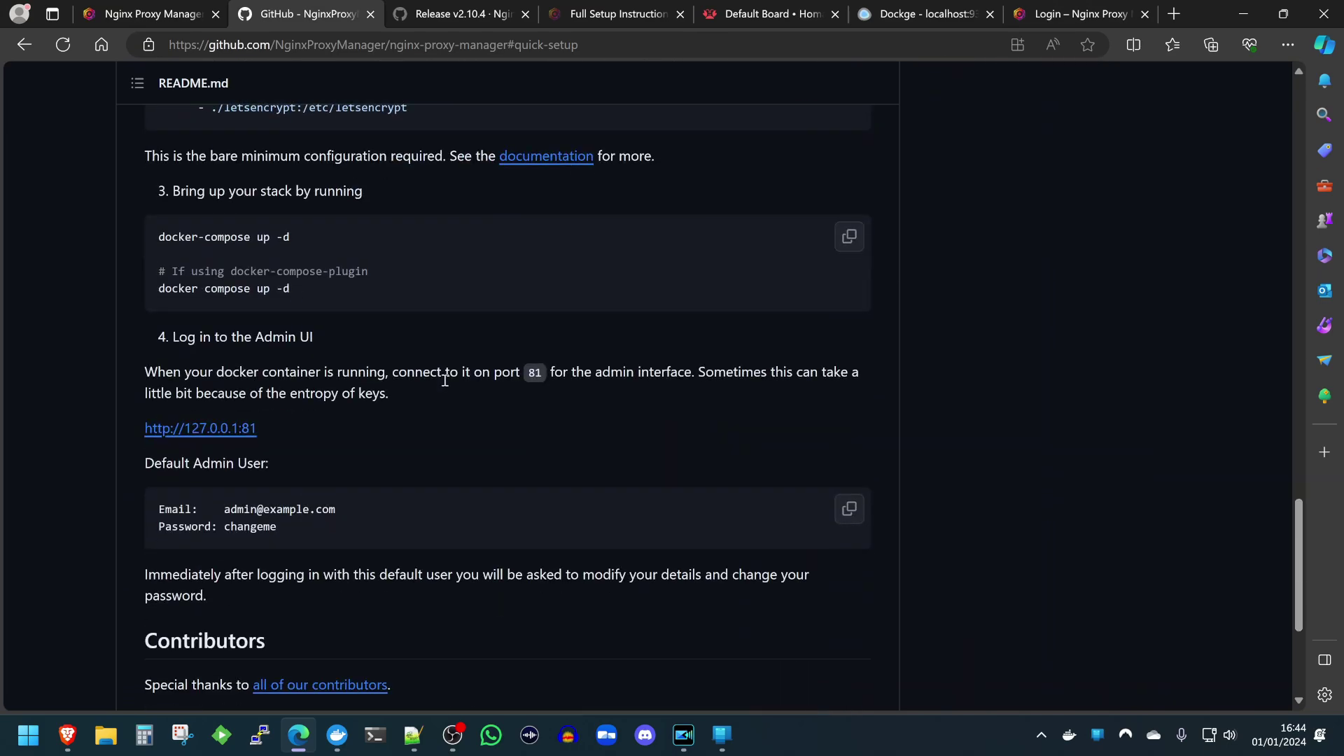
pyautogui.scroll(-2, 445, 380)
pyautogui.moveTo(316, 409); pyautogui.dragTo(223, 408)
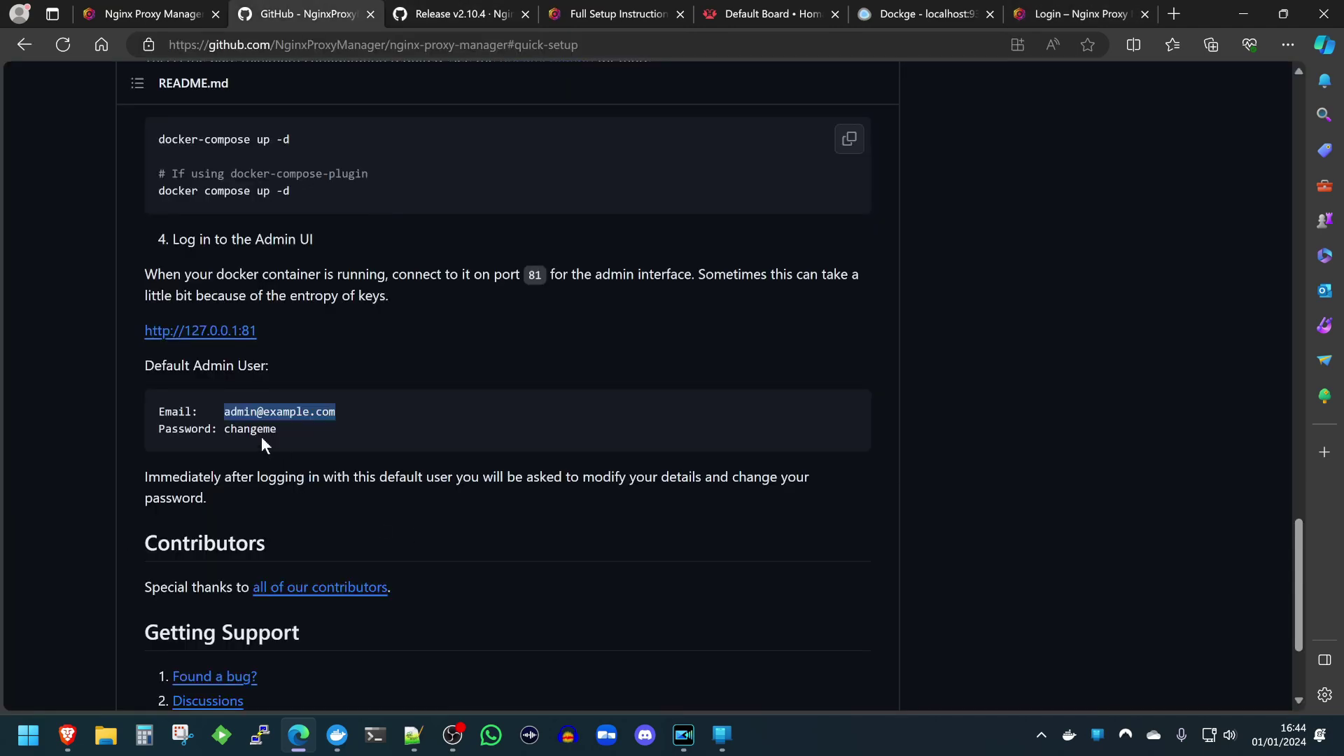
pyautogui.doubleClick(256, 428)
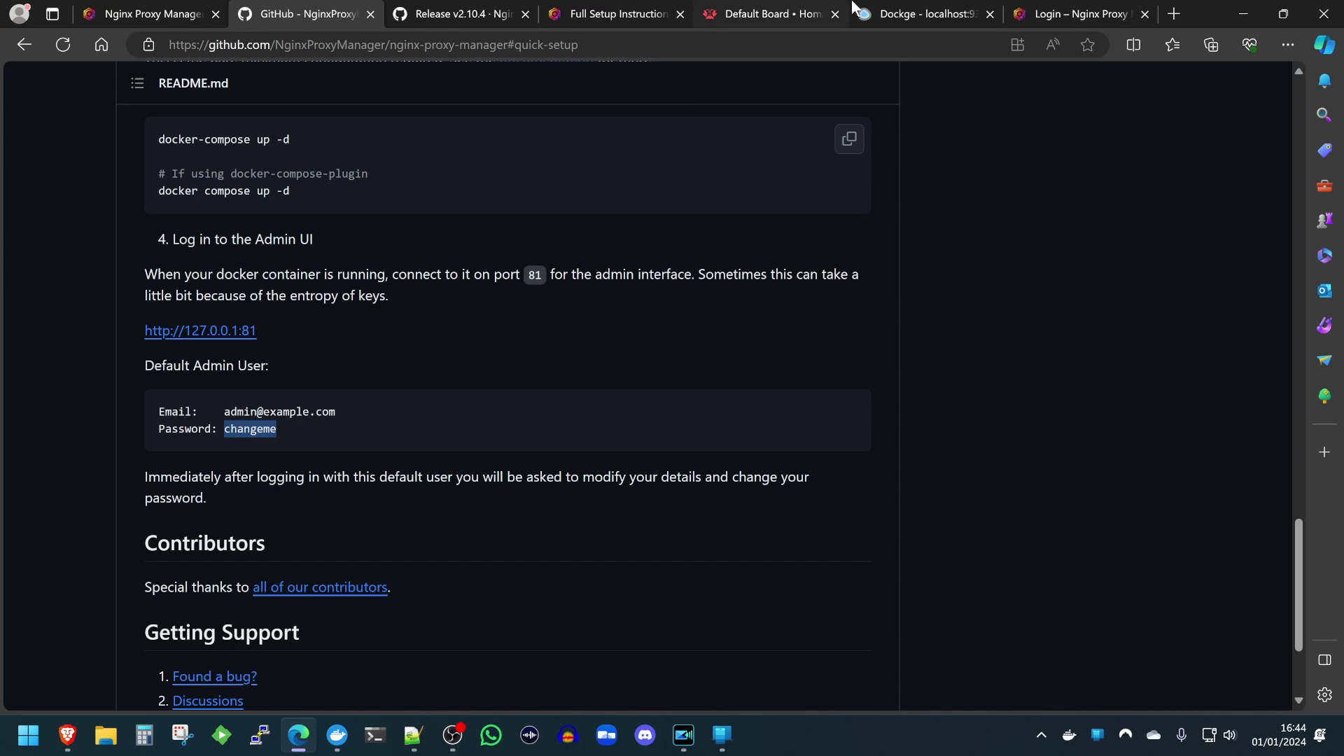
pyautogui.click(1010, 11)
pyautogui.click(686, 400)
pyautogui.hotkey('ctrl', 'v')
# Sign in as the default admin, decline saving the password, update the admin email and password, then open Dashboard.
pyautogui.click(798, 474)
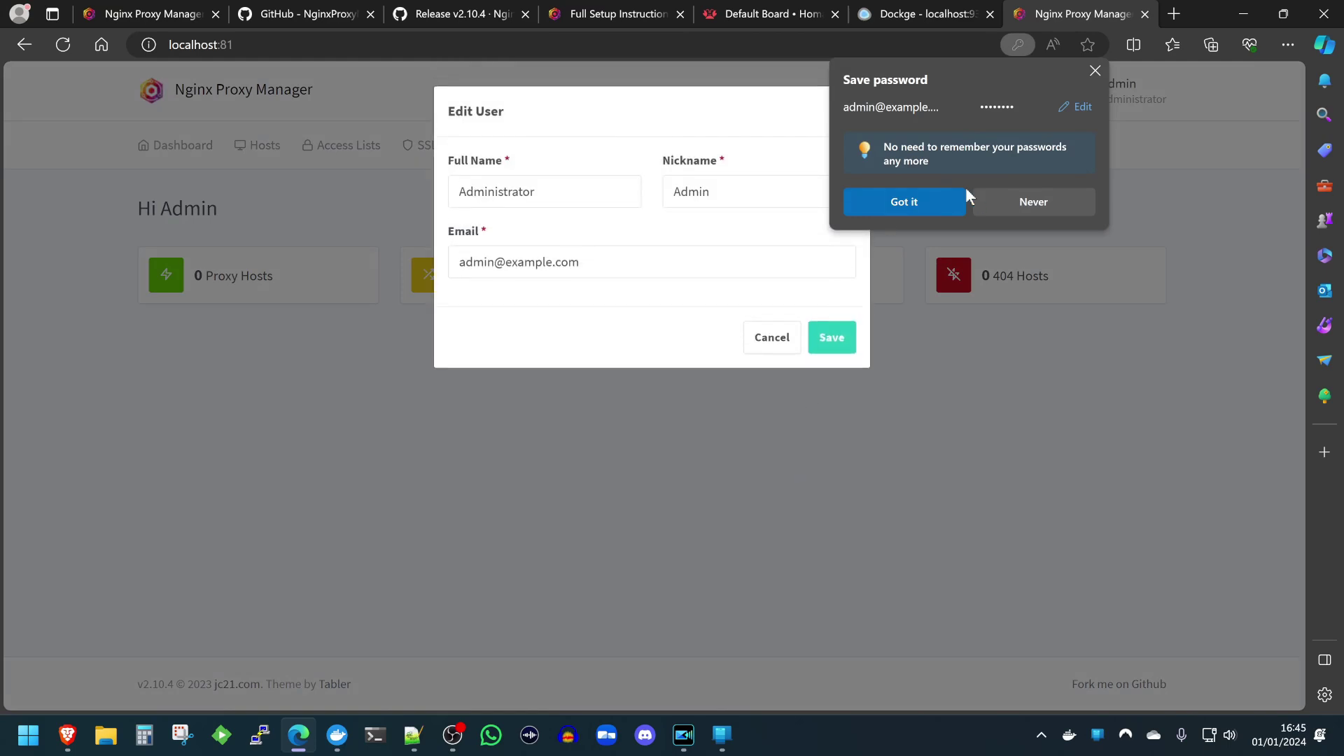
pyautogui.click(991, 203)
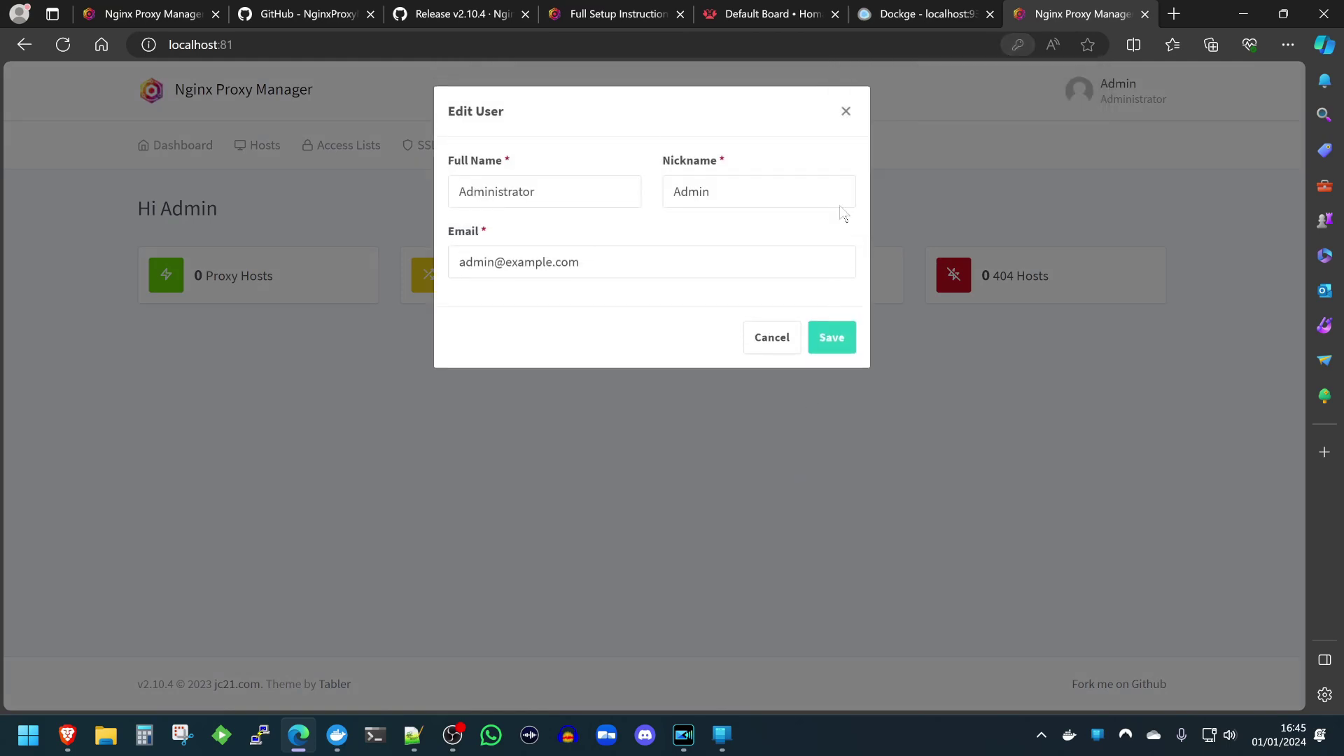
pyautogui.tripleClick(615, 255)
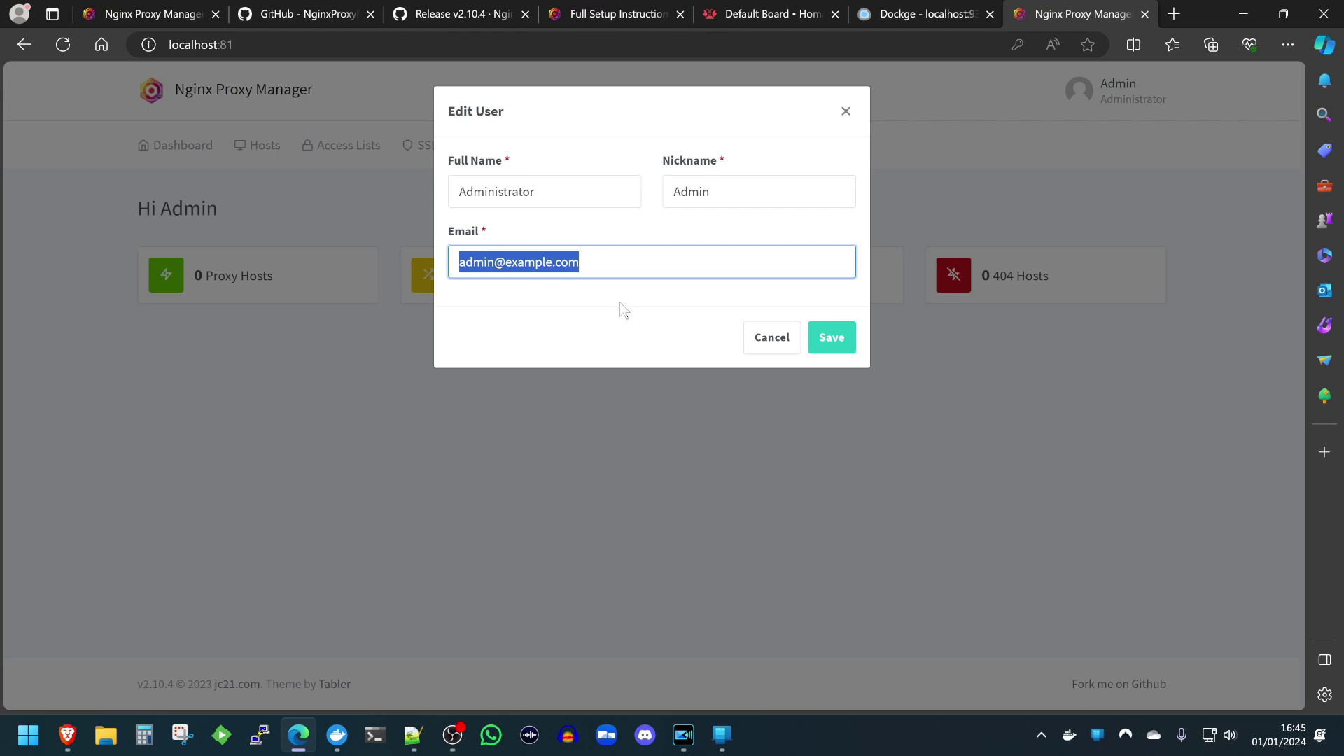
pyautogui.hotkey('ctrl', 'v')
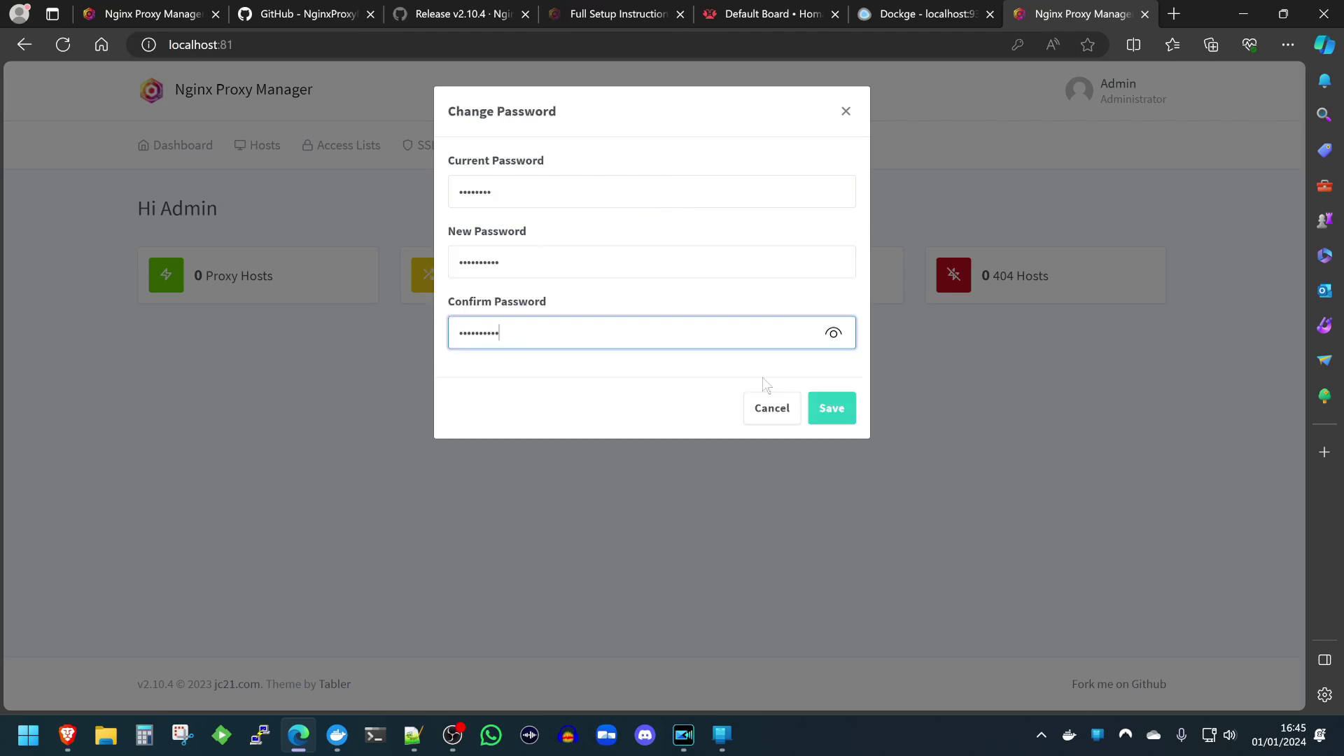
pyautogui.click(831, 410)
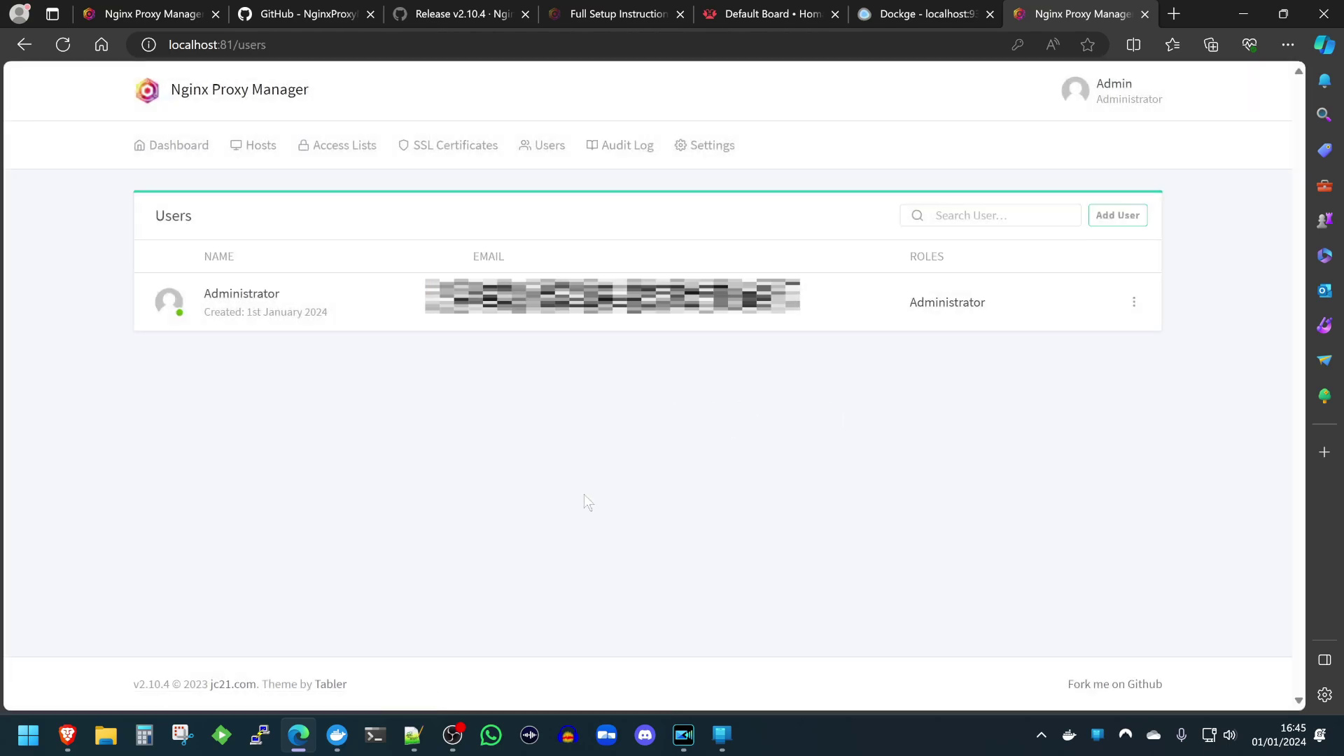
pyautogui.click(165, 144)
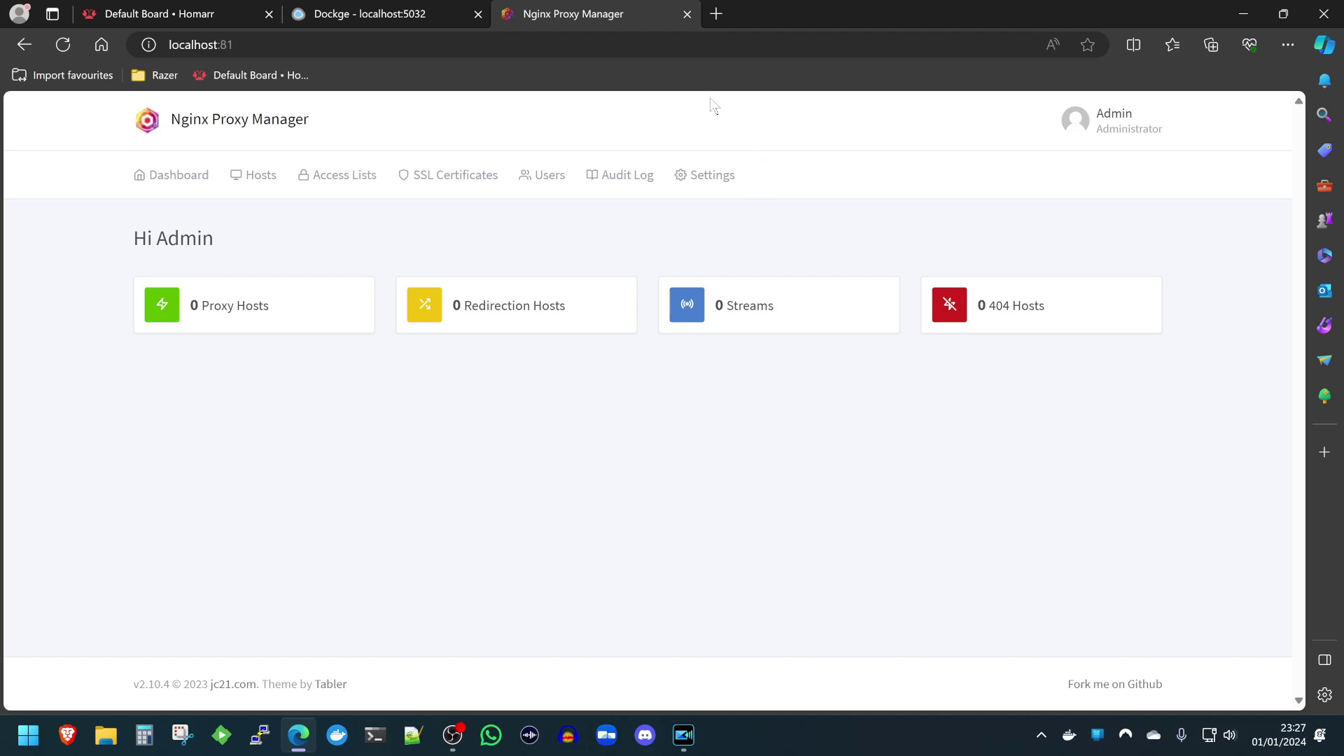
# Add a new app tile to the Homarr board named 'Nginx Proxy Manager'.
pyautogui.click(167, 15)
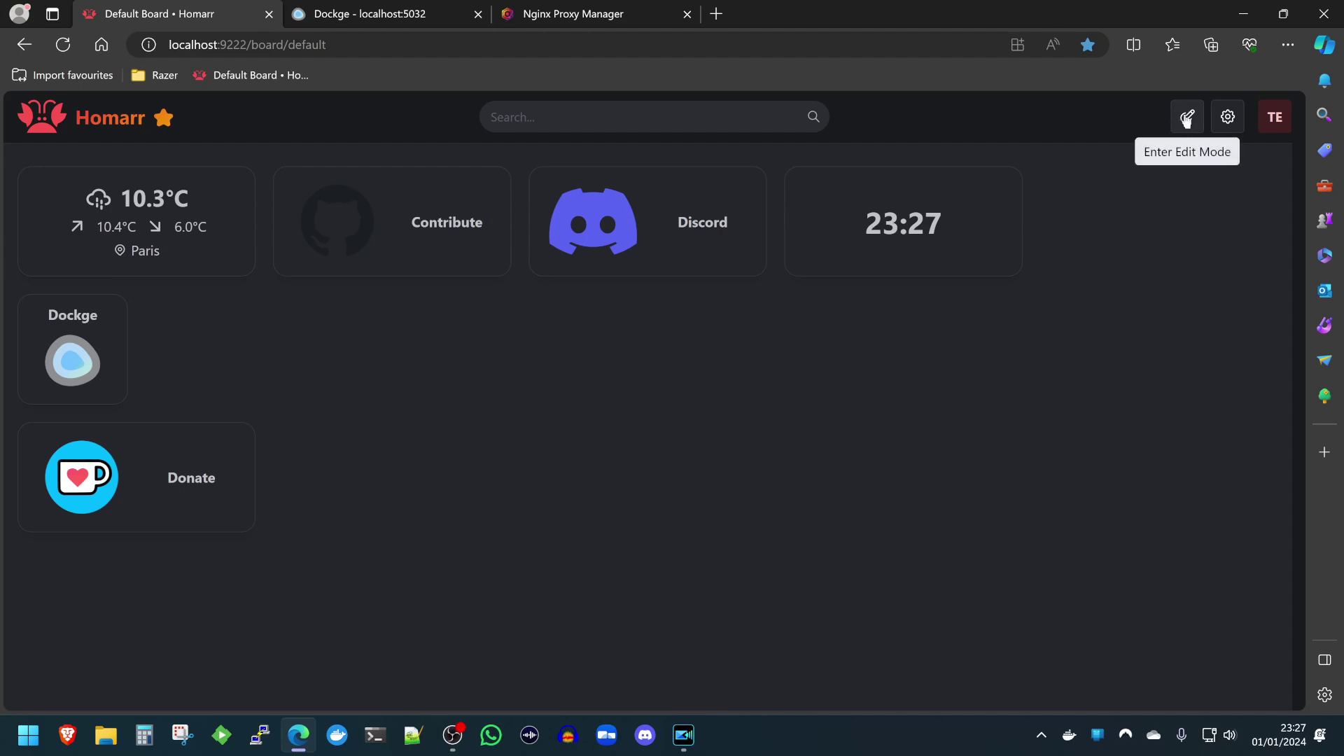
pyautogui.click(1186, 119)
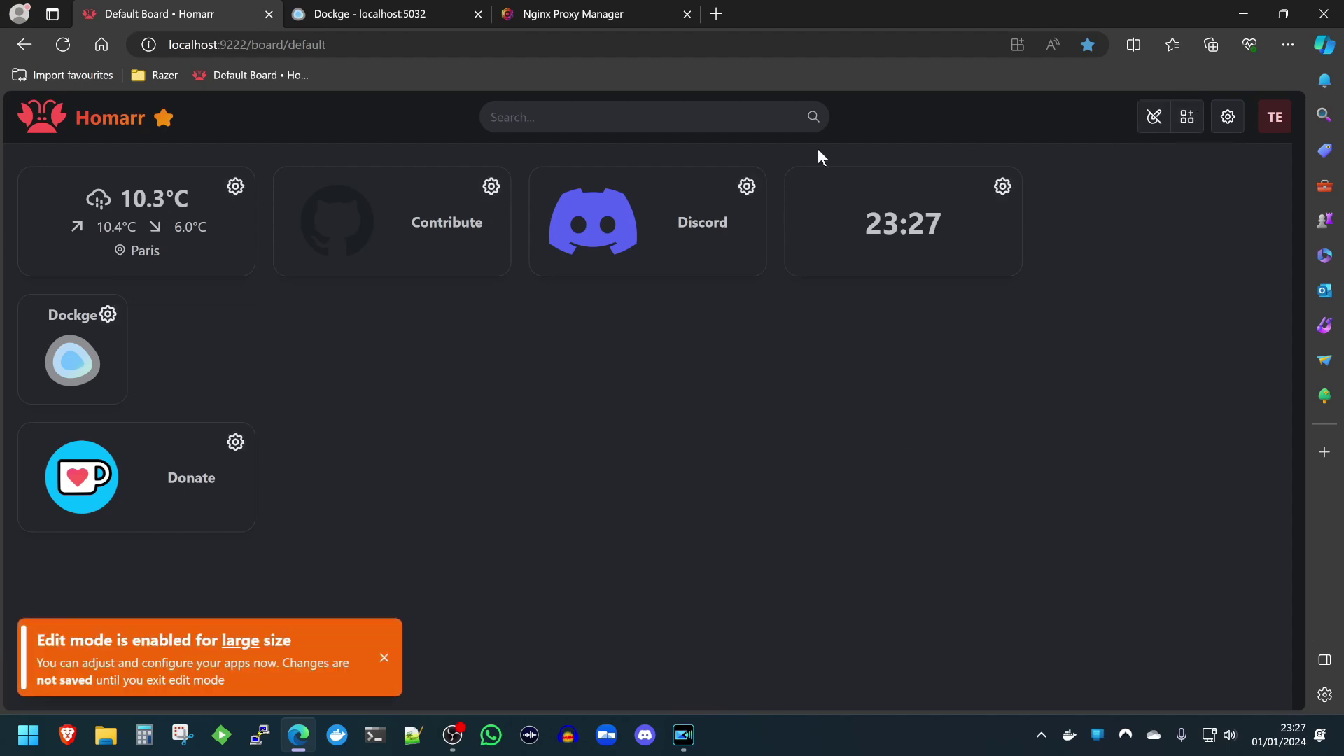
pyautogui.click(1182, 120)
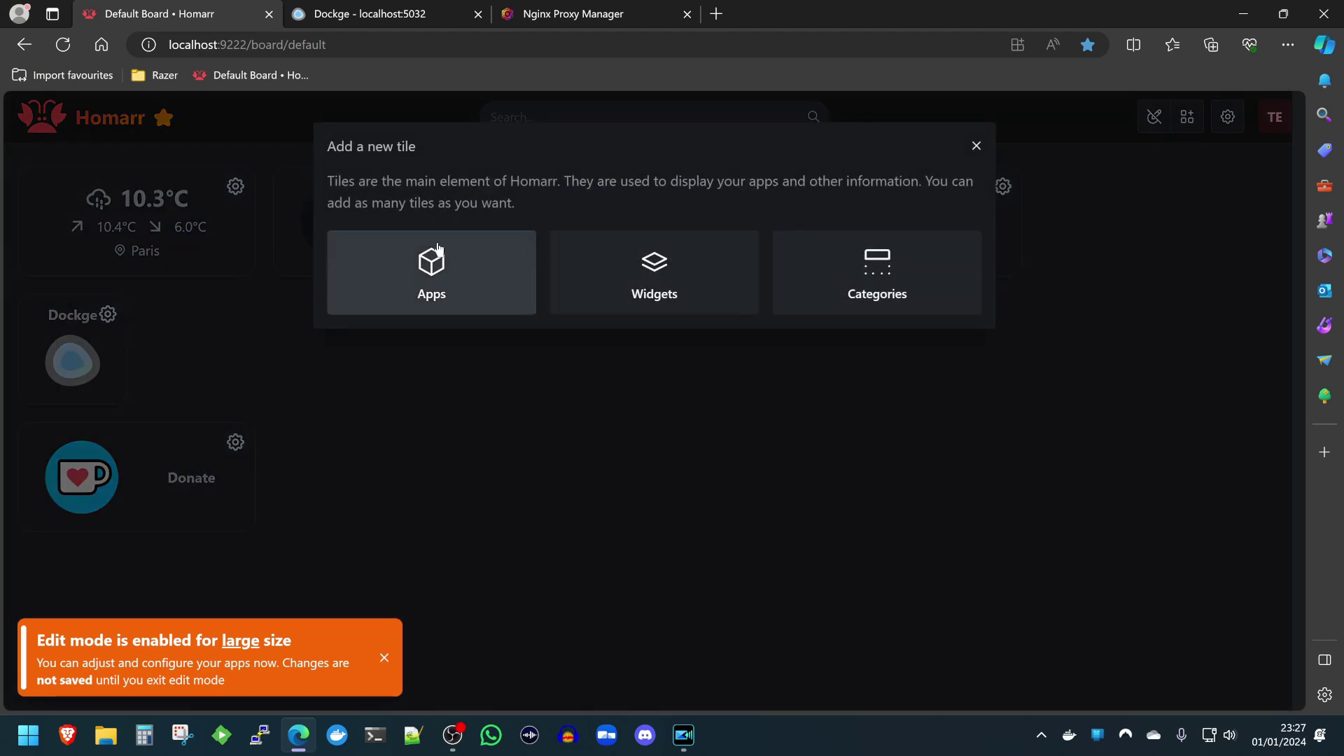
pyautogui.click(427, 264)
pyautogui.tripleClick(434, 446)
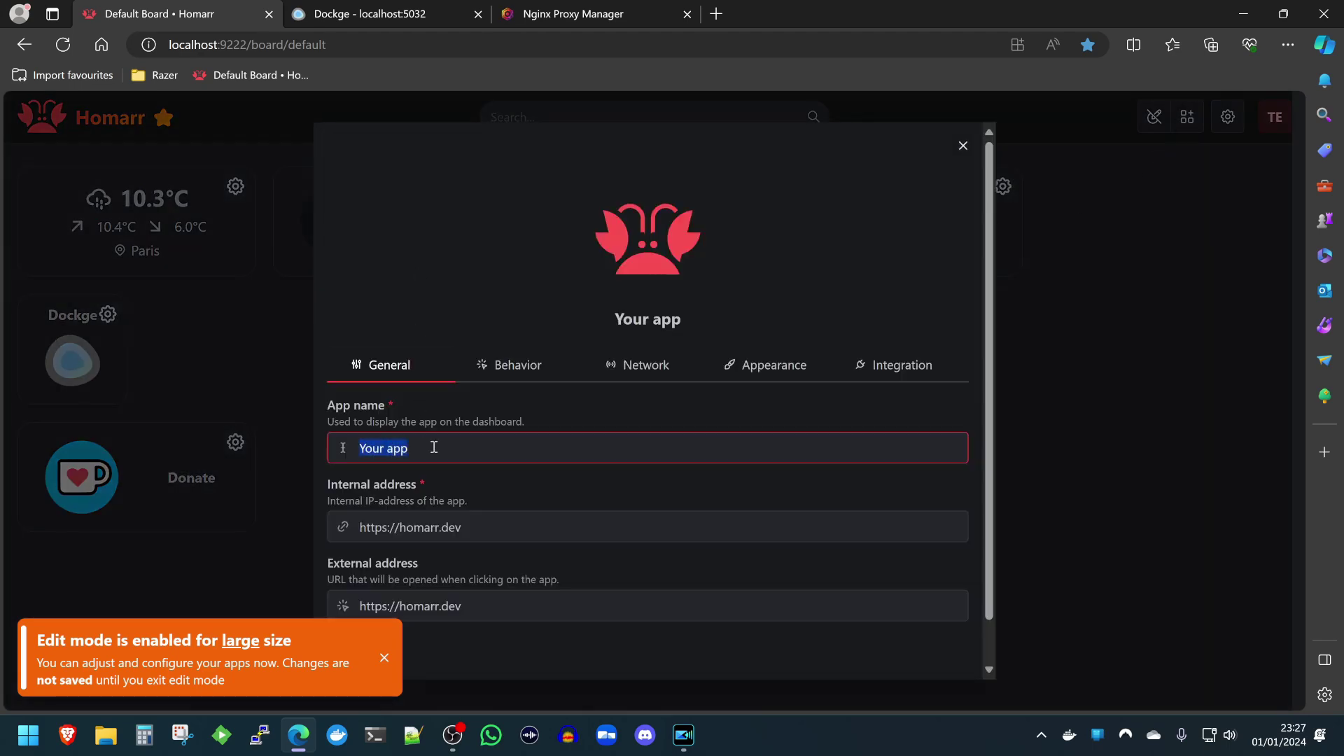
pyautogui.write('Ngin')
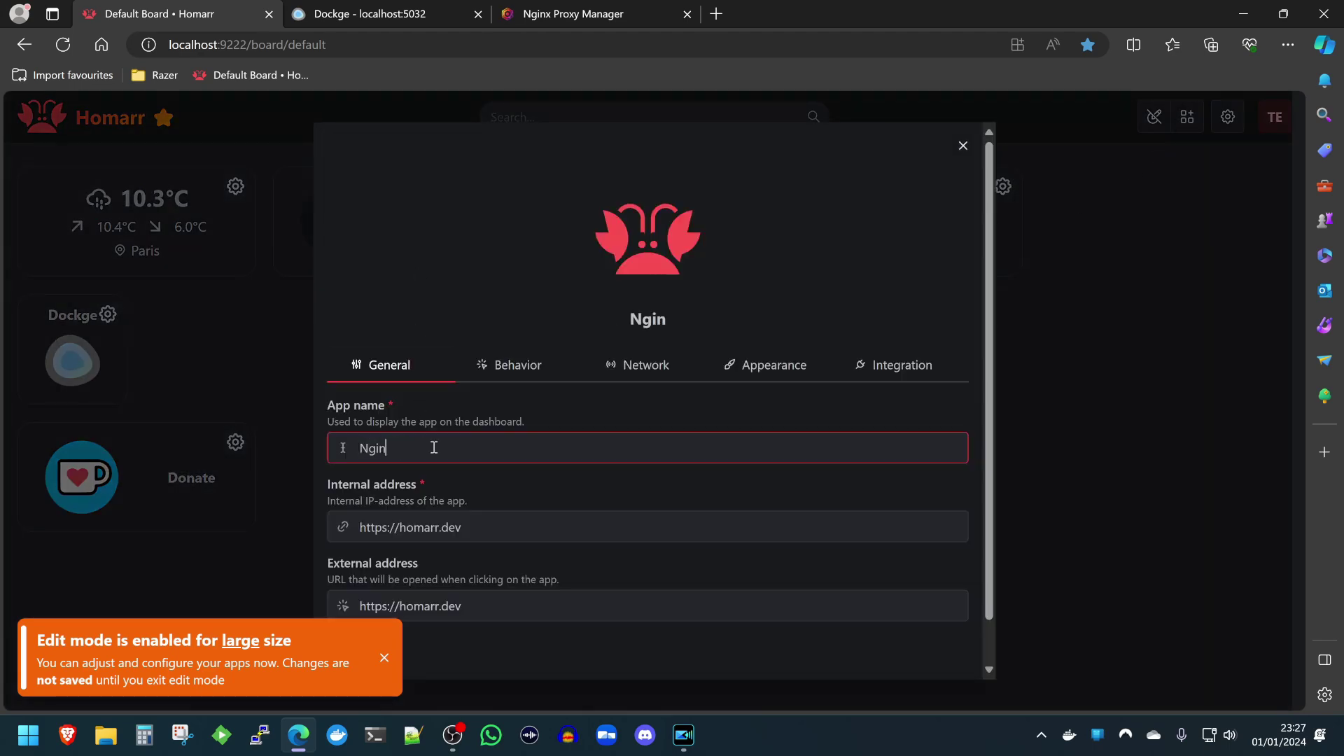
pyautogui.write('x Proxy ')
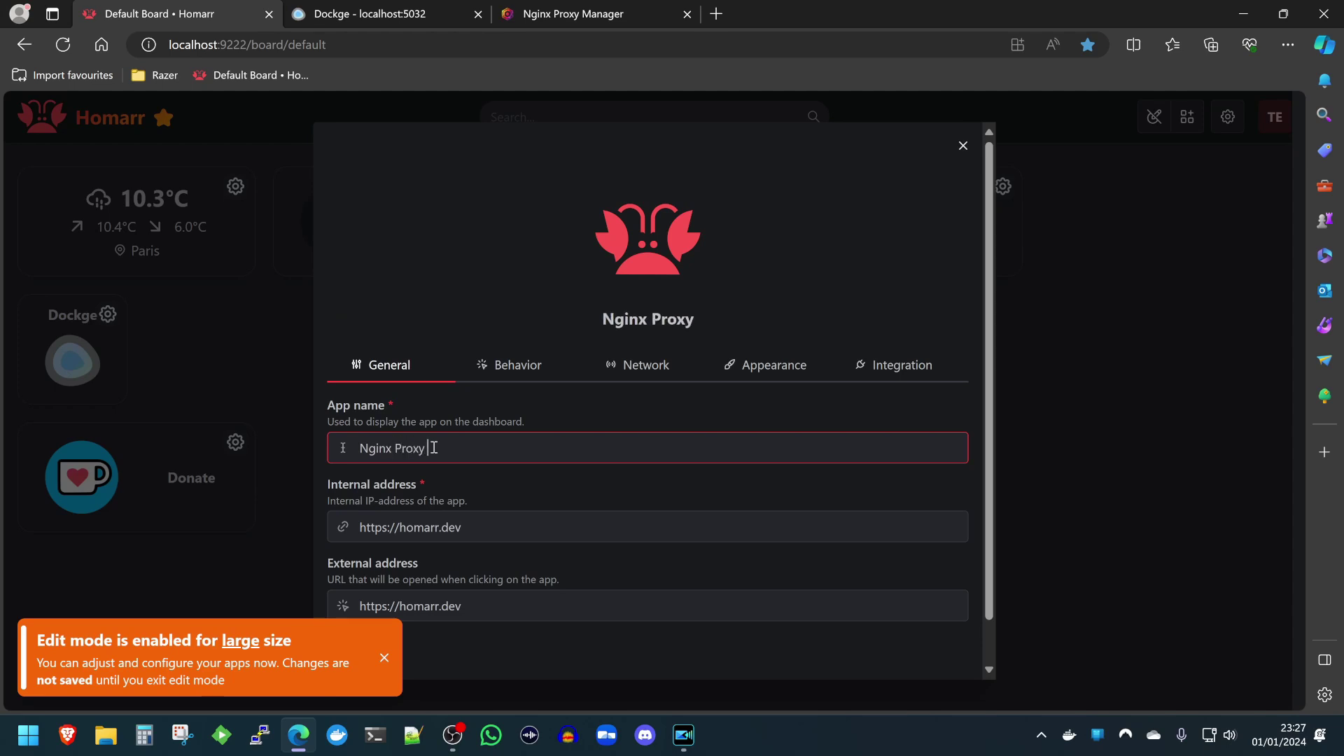
pyautogui.write('Manager')
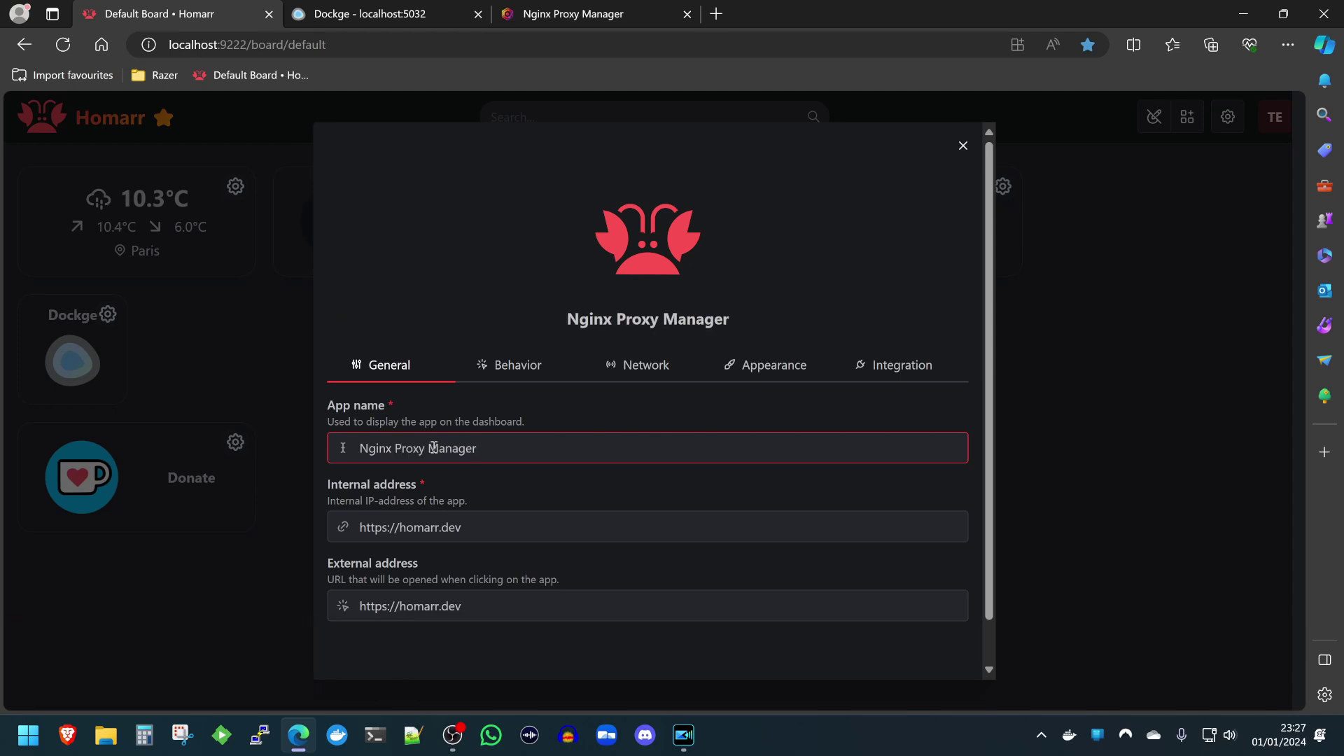
pyautogui.press('Tab')
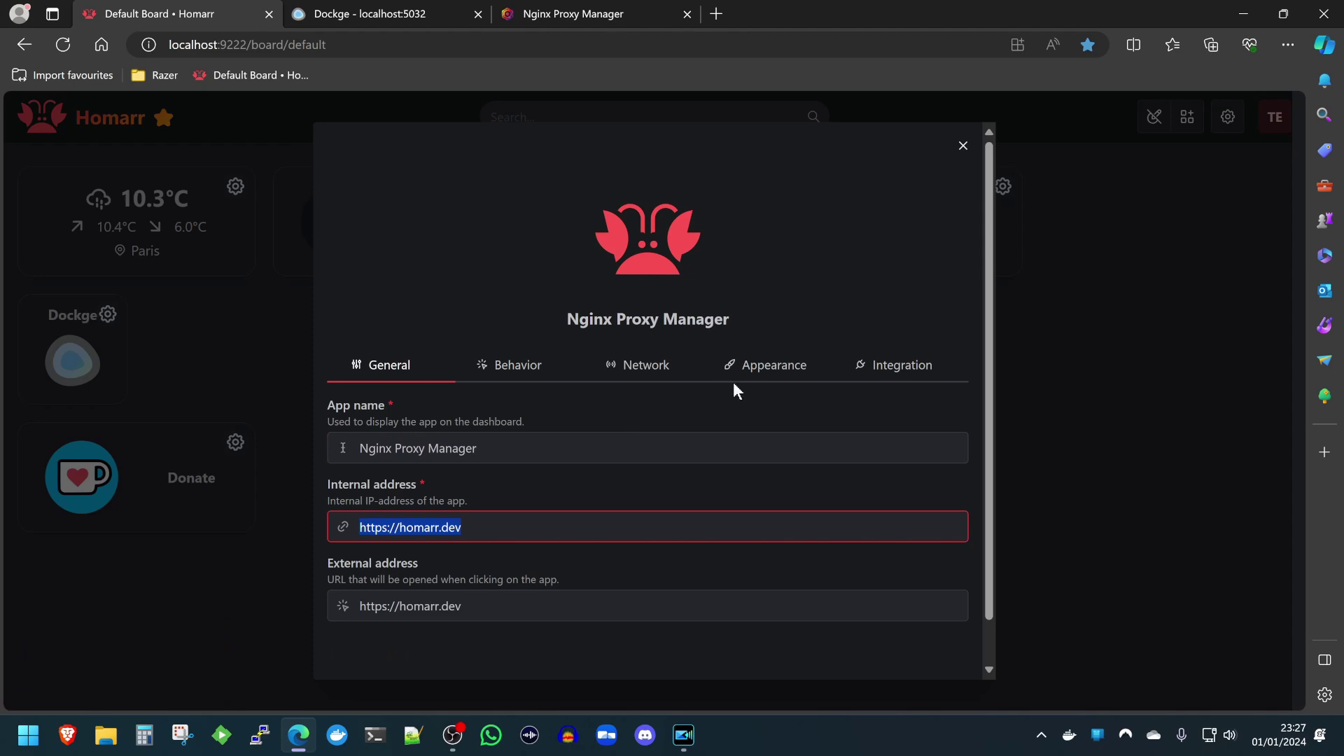
# Give the app the nginx-proxy-manager.svg icon.
pyautogui.click(738, 374)
pyautogui.click(579, 455)
pyautogui.moveTo(579, 455); pyautogui.dragTo(259, 447)
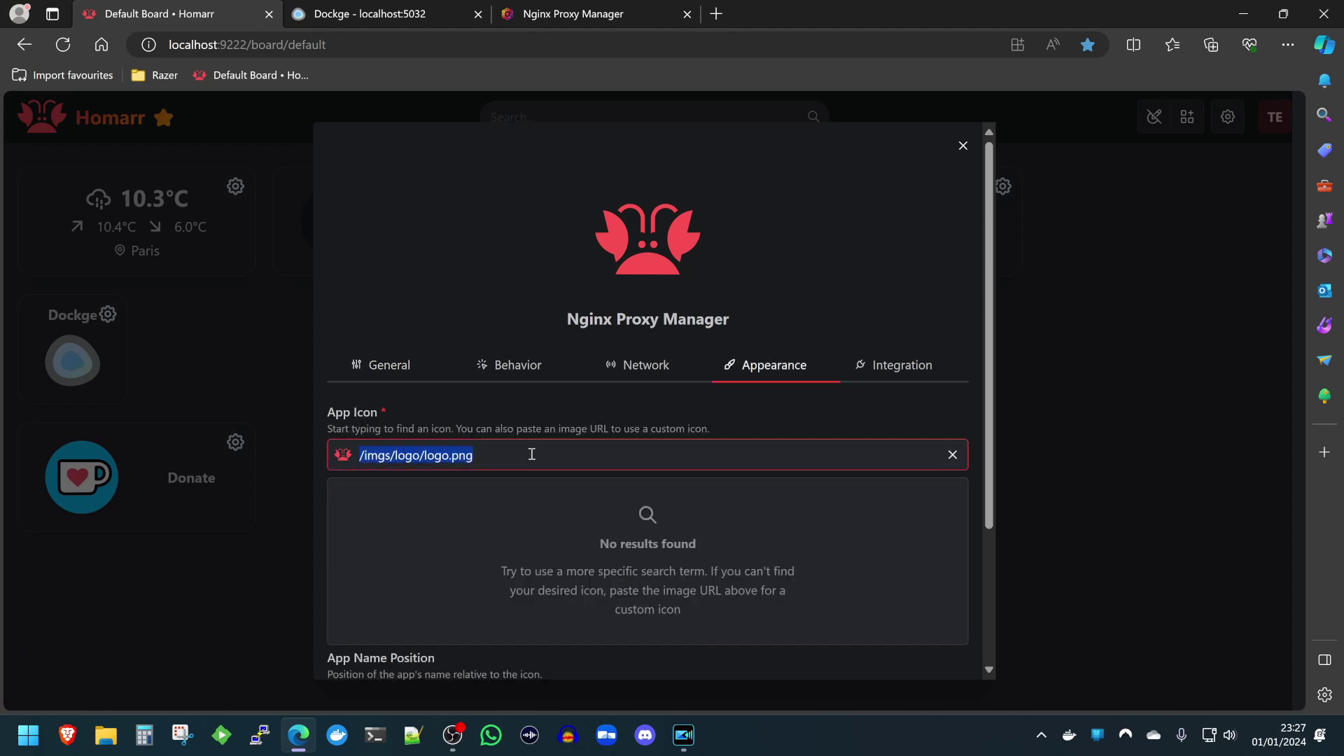
pyautogui.write('nginx')
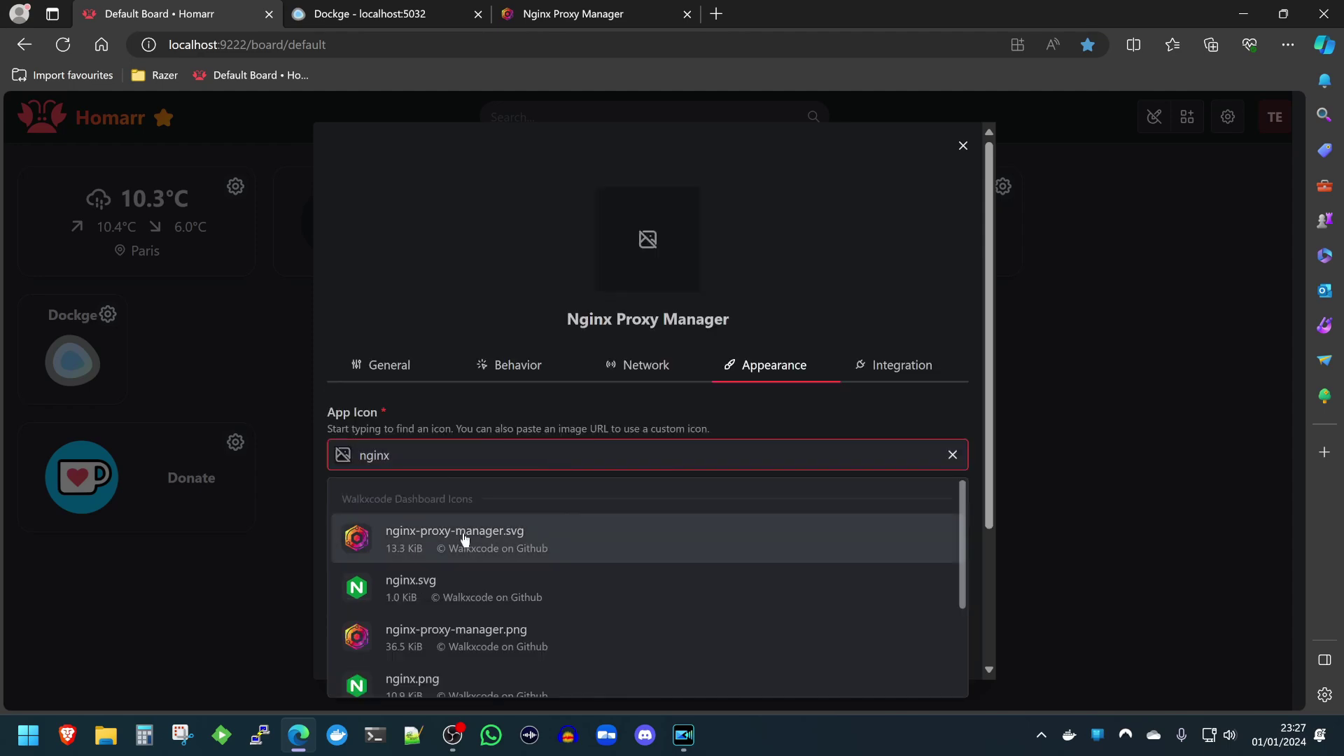
pyautogui.click(481, 539)
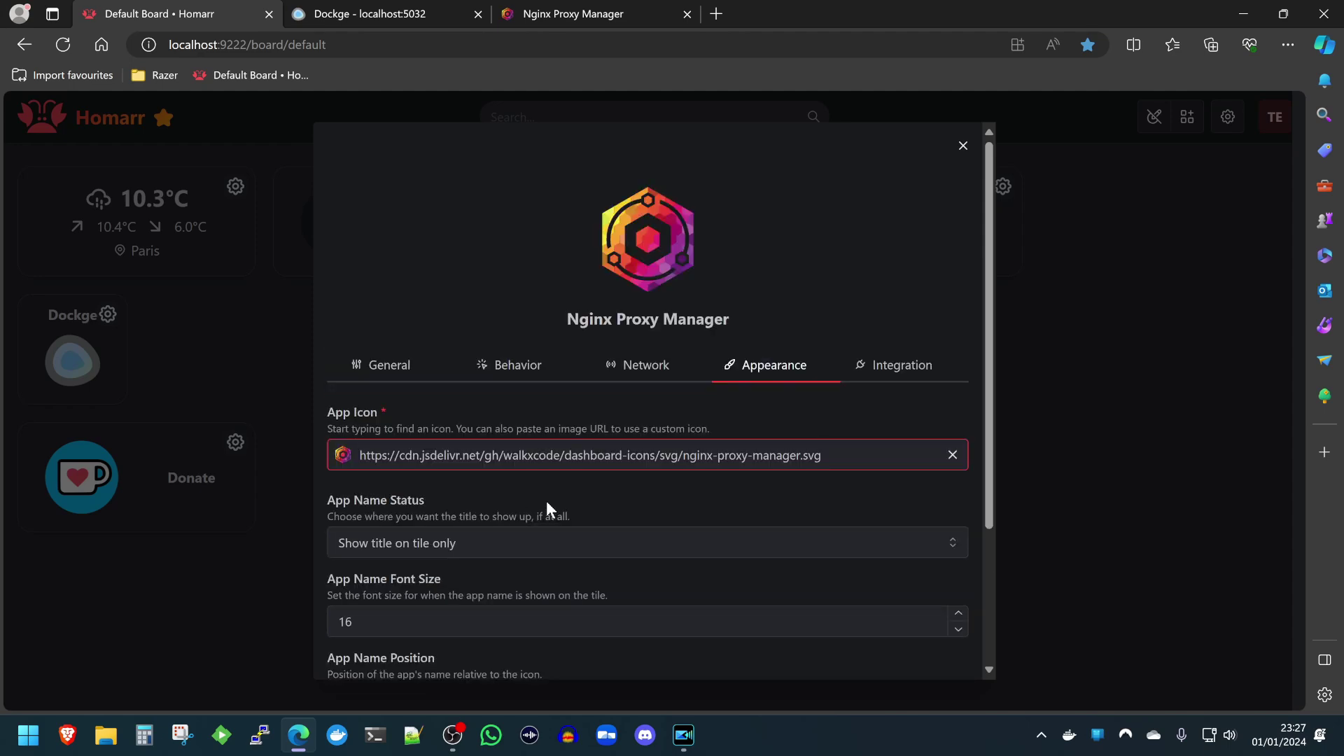
pyautogui.click(402, 378)
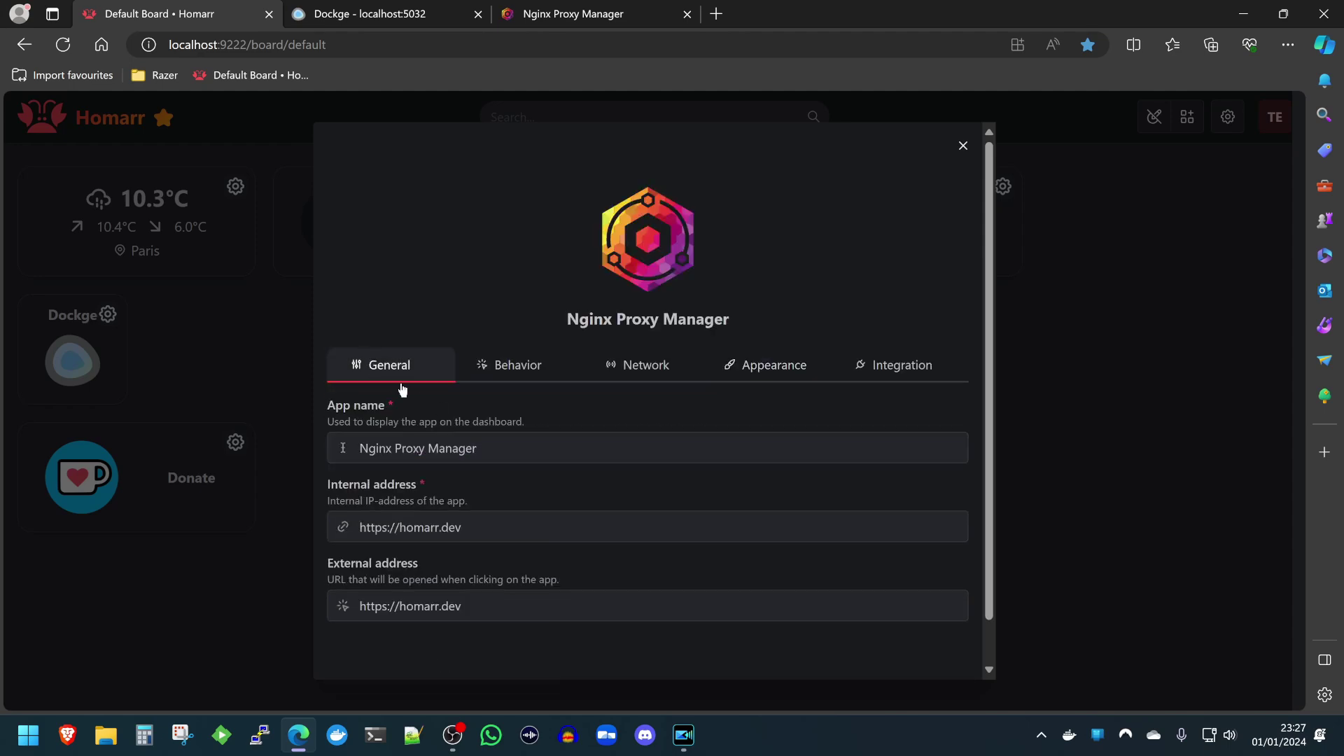
pyautogui.click(537, 525)
pyautogui.hotkey('ctrl', 'a')
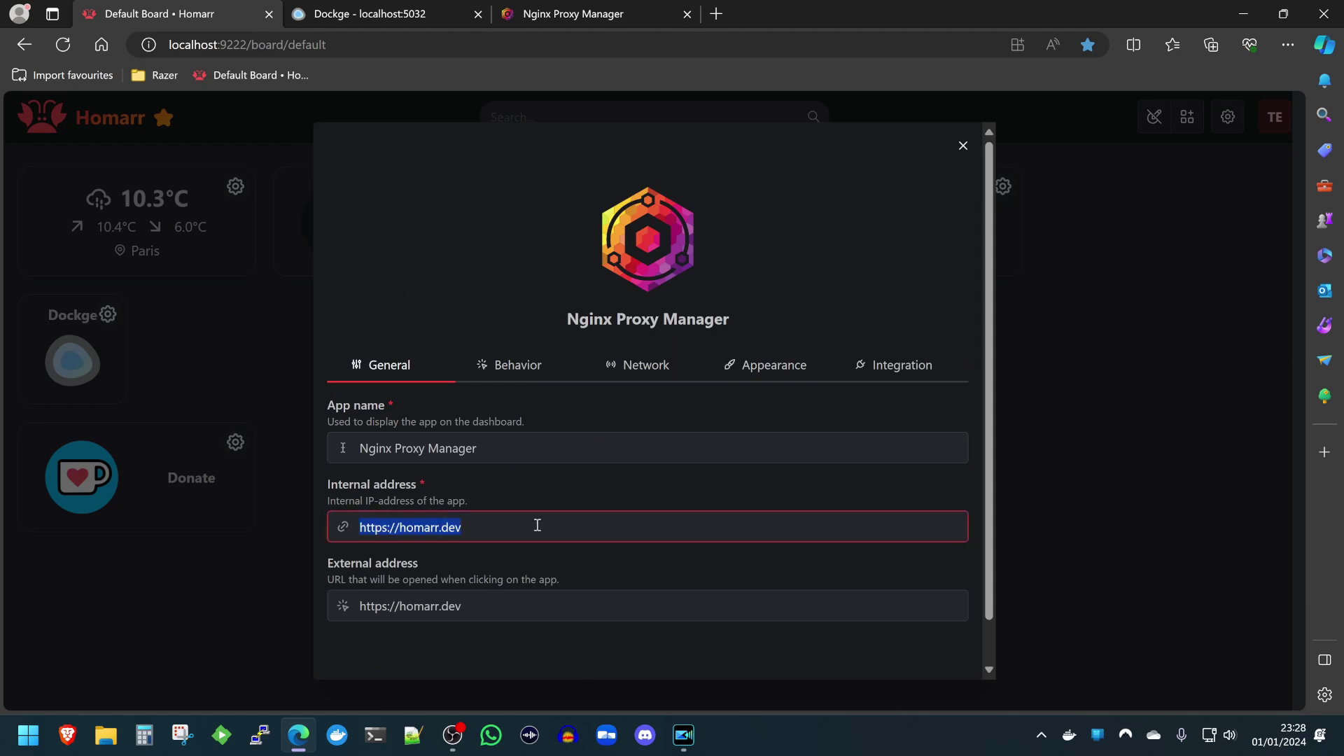
pyautogui.write('htt')
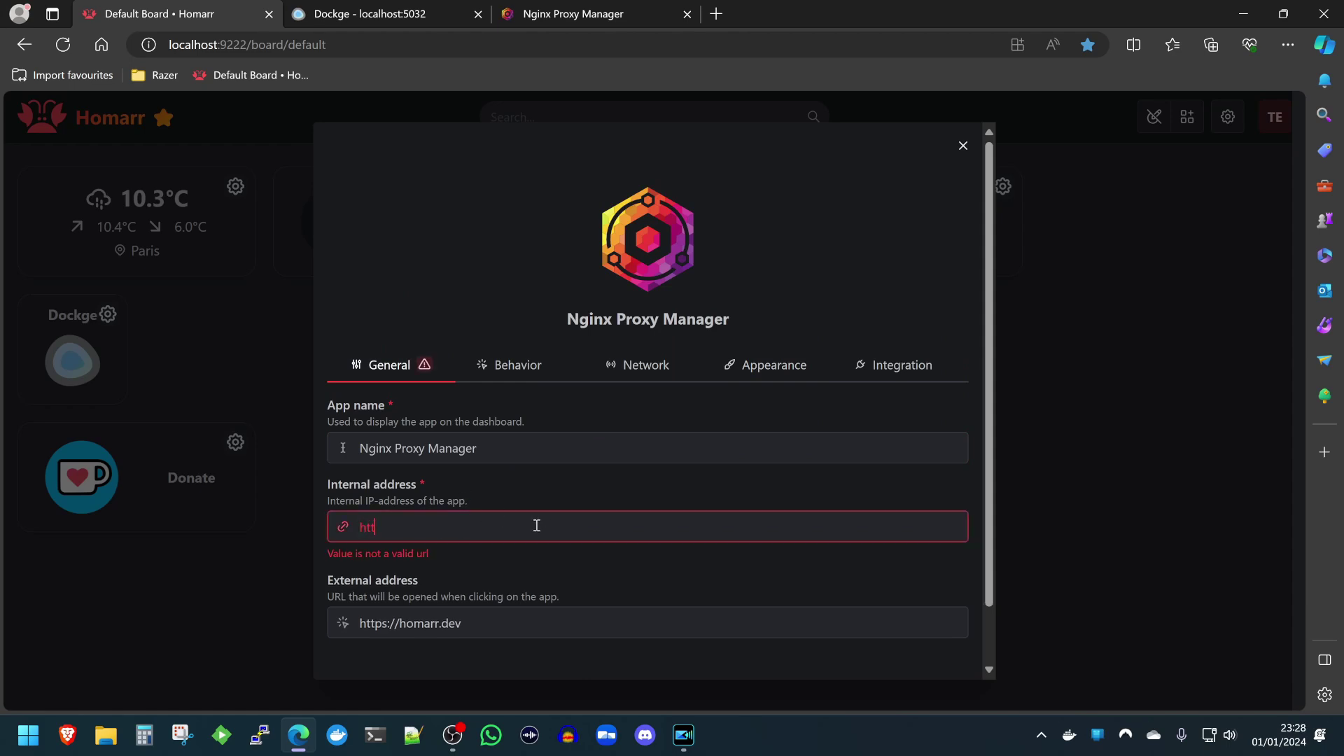
pyautogui.write('p://localhost:81')
pyautogui.hotkey('ctrl', 'a')
pyautogui.hotkey('ctrl', 'c')
pyautogui.press('Tab')
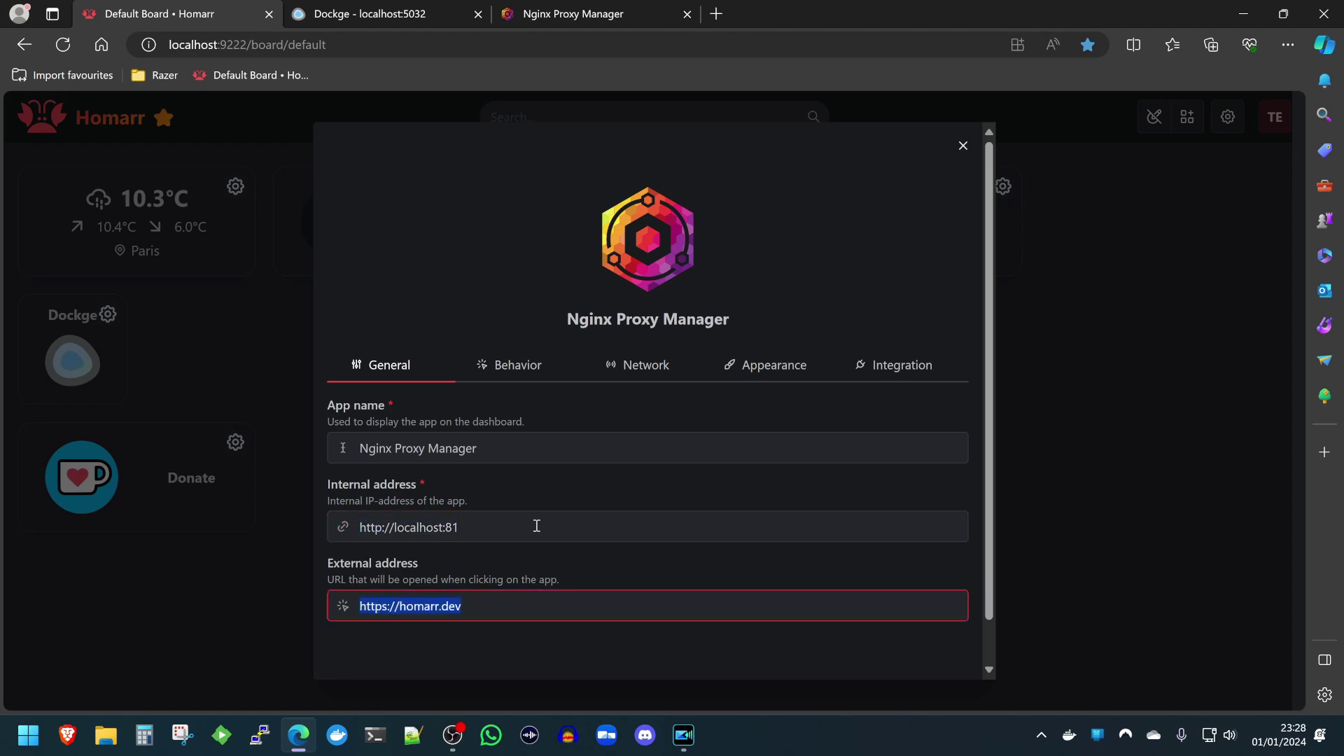
pyautogui.hotkey('ctrl', 'v')
pyautogui.scroll(-1, 606, 517)
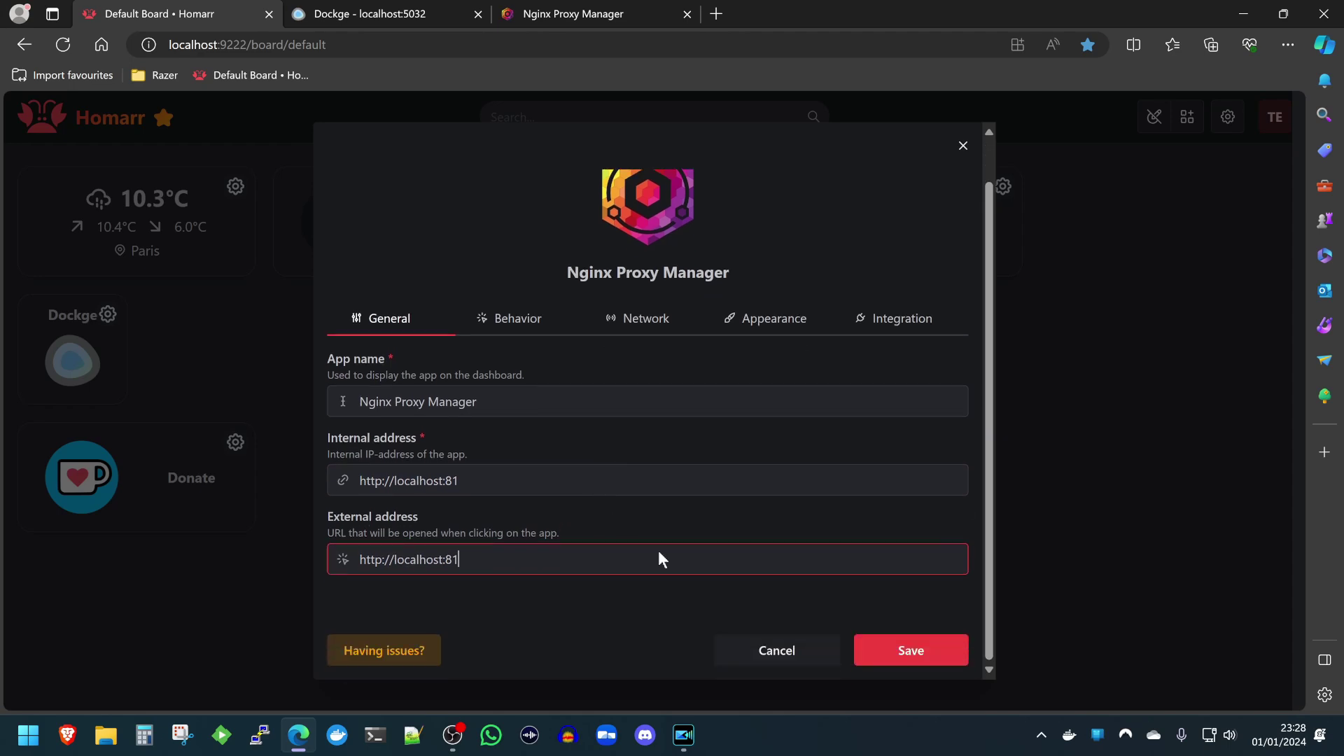
pyautogui.click(899, 648)
# Move the Dockge, Nginx Proxy Manager and Donate tiles into row 2 and exit edit mode.
pyautogui.moveTo(123, 371); pyautogui.dragTo(203, 357)
pyautogui.moveTo(76, 466); pyautogui.dragTo(79, 340)
pyautogui.moveTo(122, 576); pyautogui.dragTo(435, 315)
pyautogui.click(1188, 119)
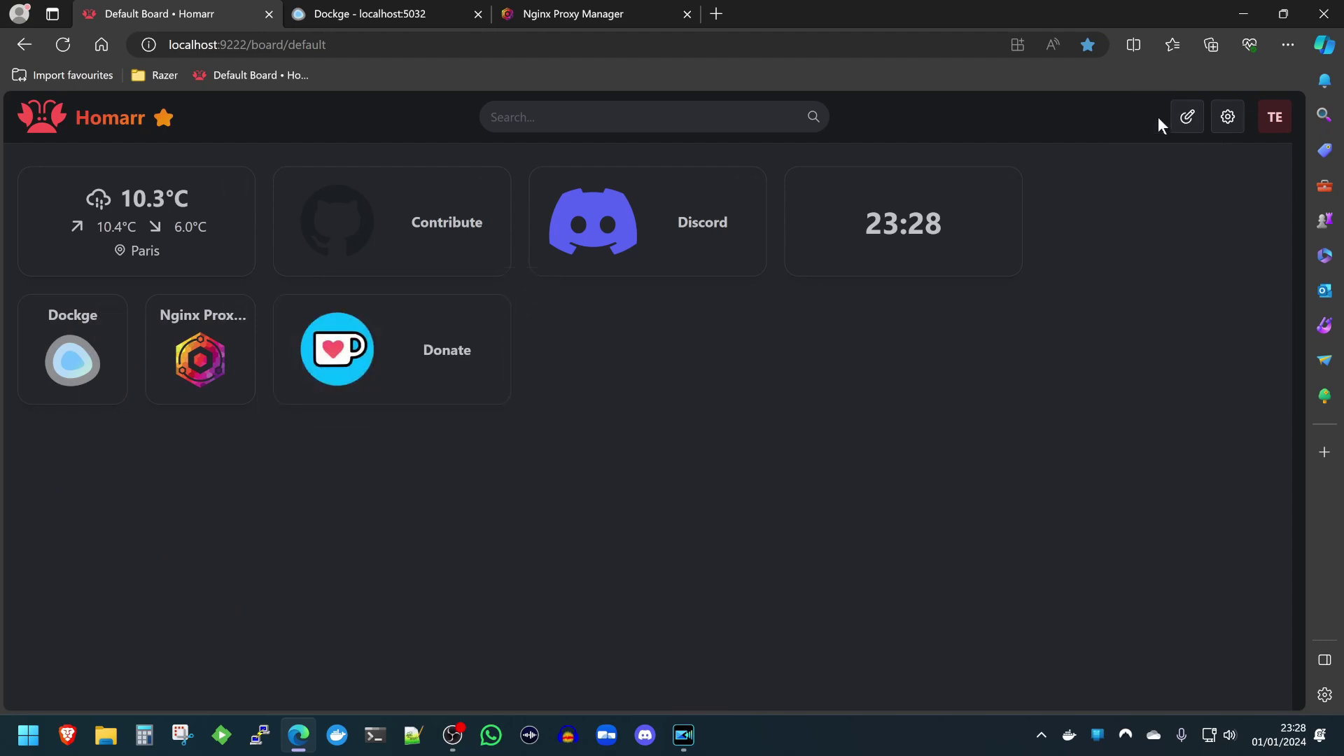
# Launch Nginx Proxy Manager and Dockge from their tiles, then view NPM's SSL Certificates page.
pyautogui.click(201, 356)
pyautogui.click(183, 12)
pyautogui.click(70, 357)
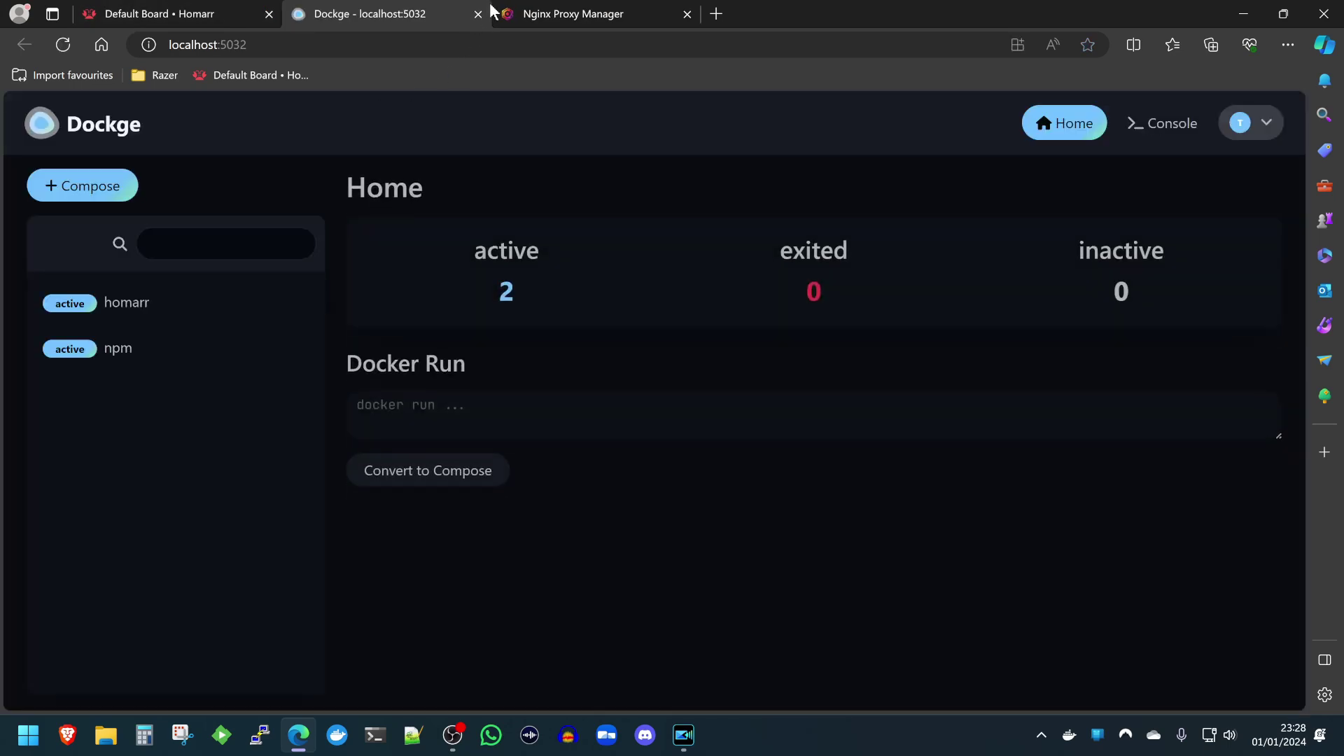
pyautogui.click(558, 10)
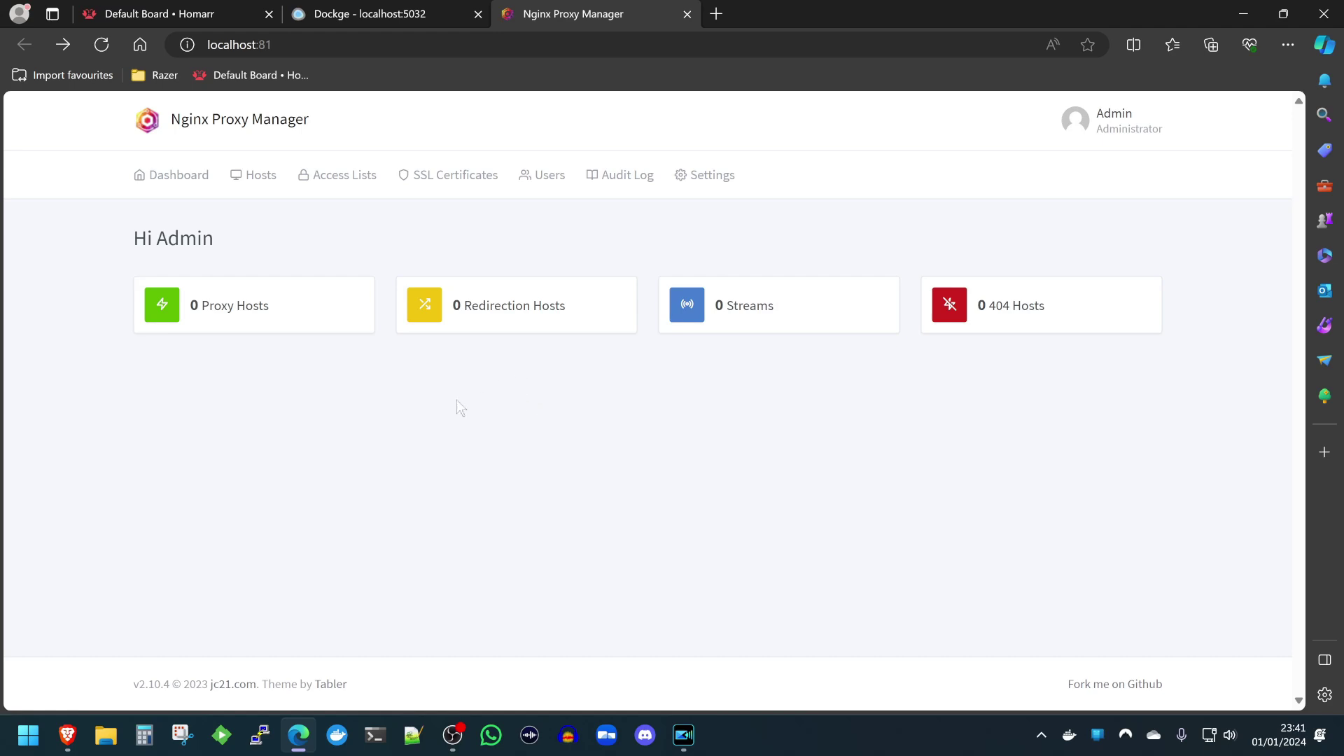
pyautogui.click(448, 185)
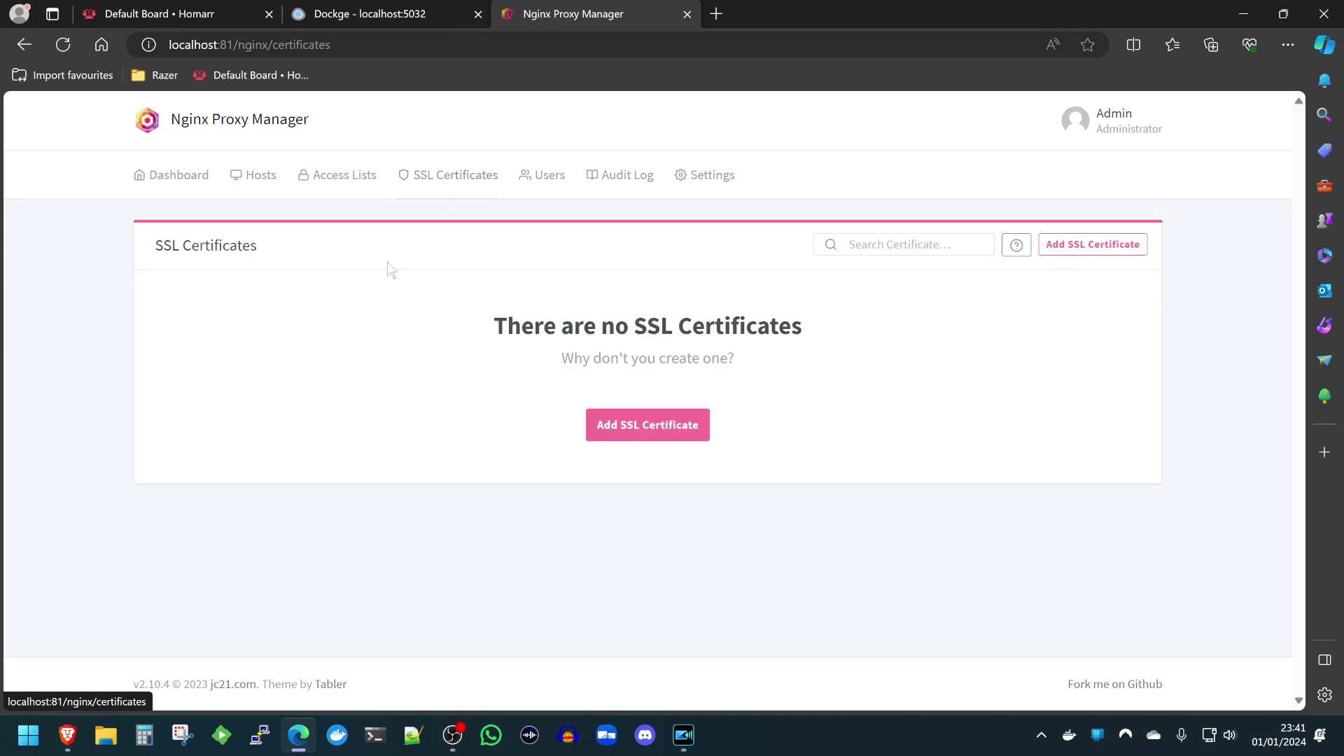
# Start a new SSL certificate for the wildcard domain *.kltechvideos.bumbleshrimp.com.
pyautogui.click(648, 425)
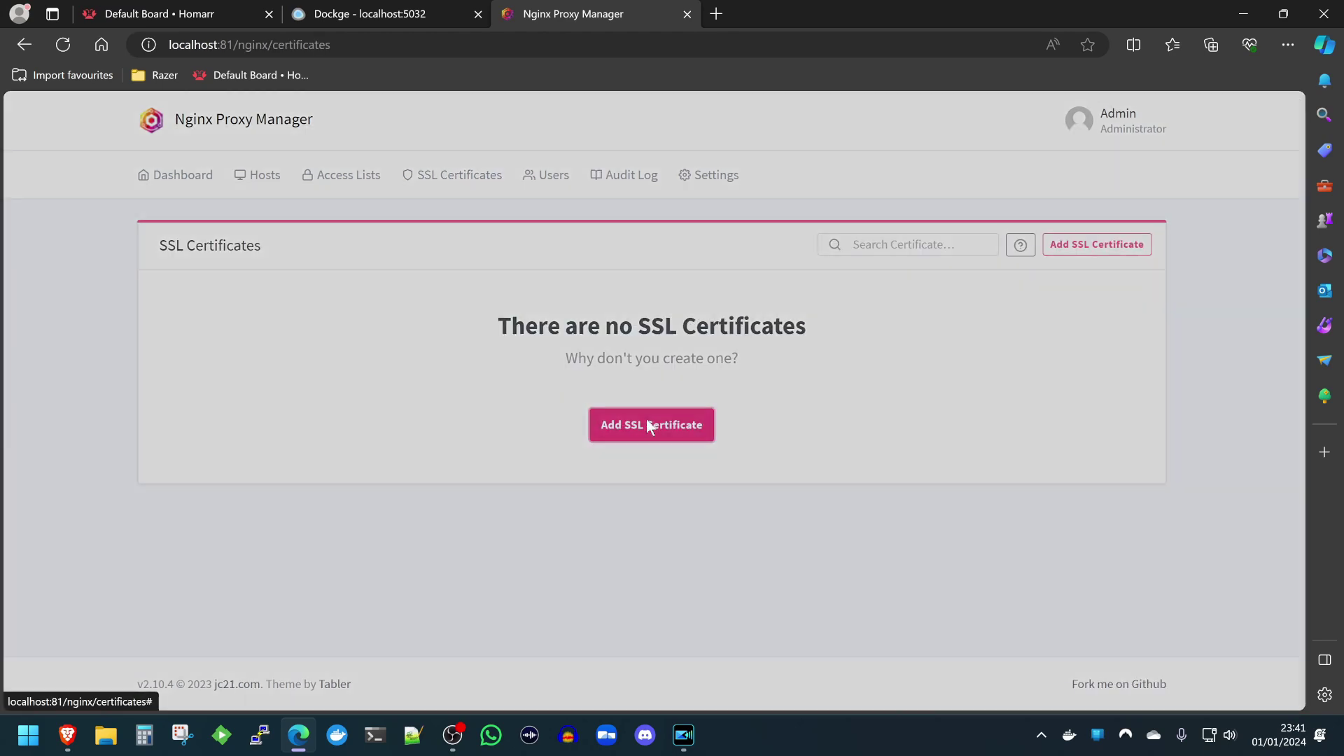
pyautogui.click(596, 215)
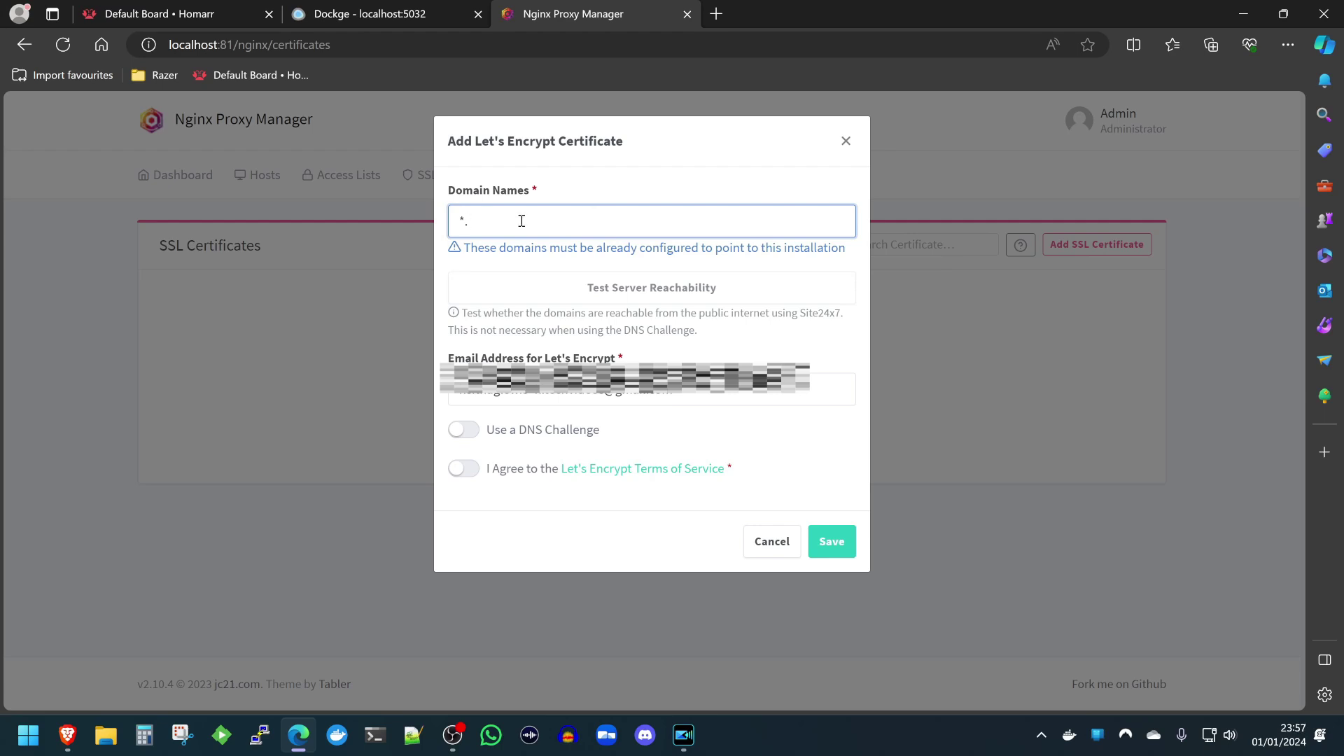
pyautogui.write('kltechvideos')
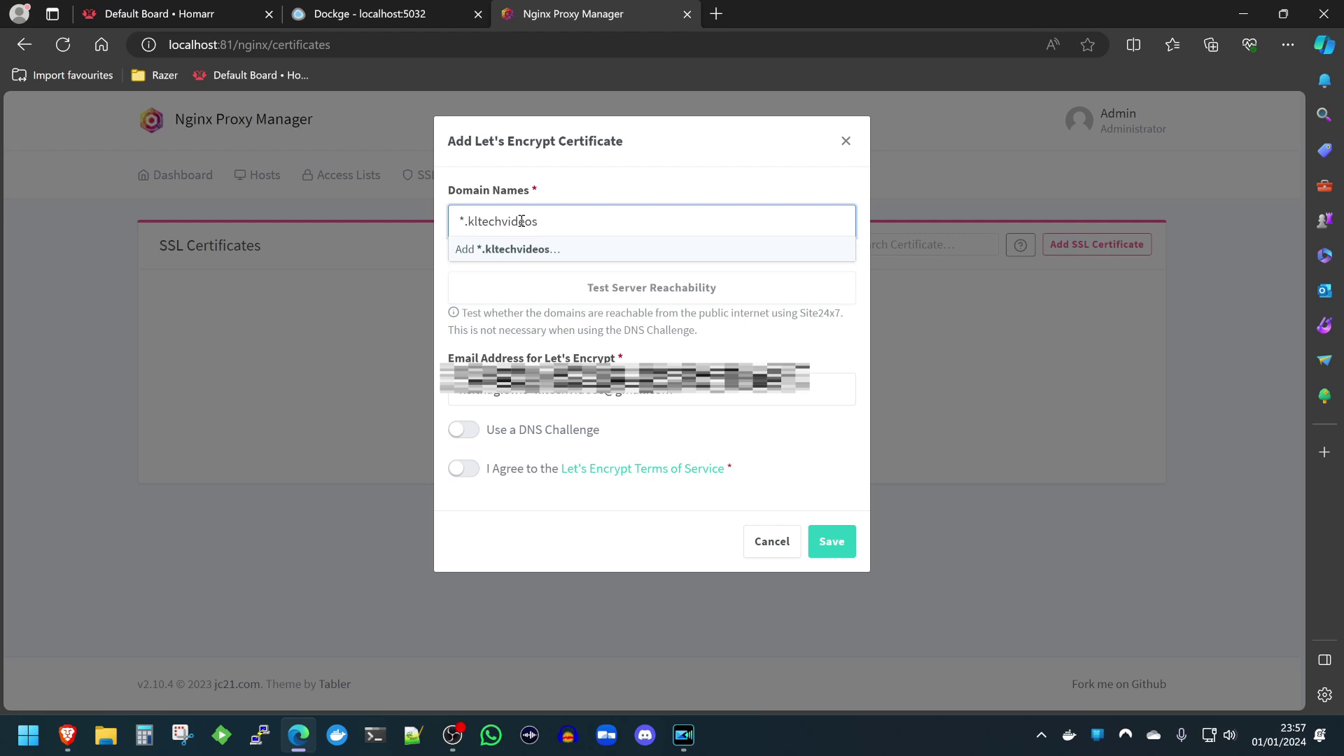
pyautogui.write('.')
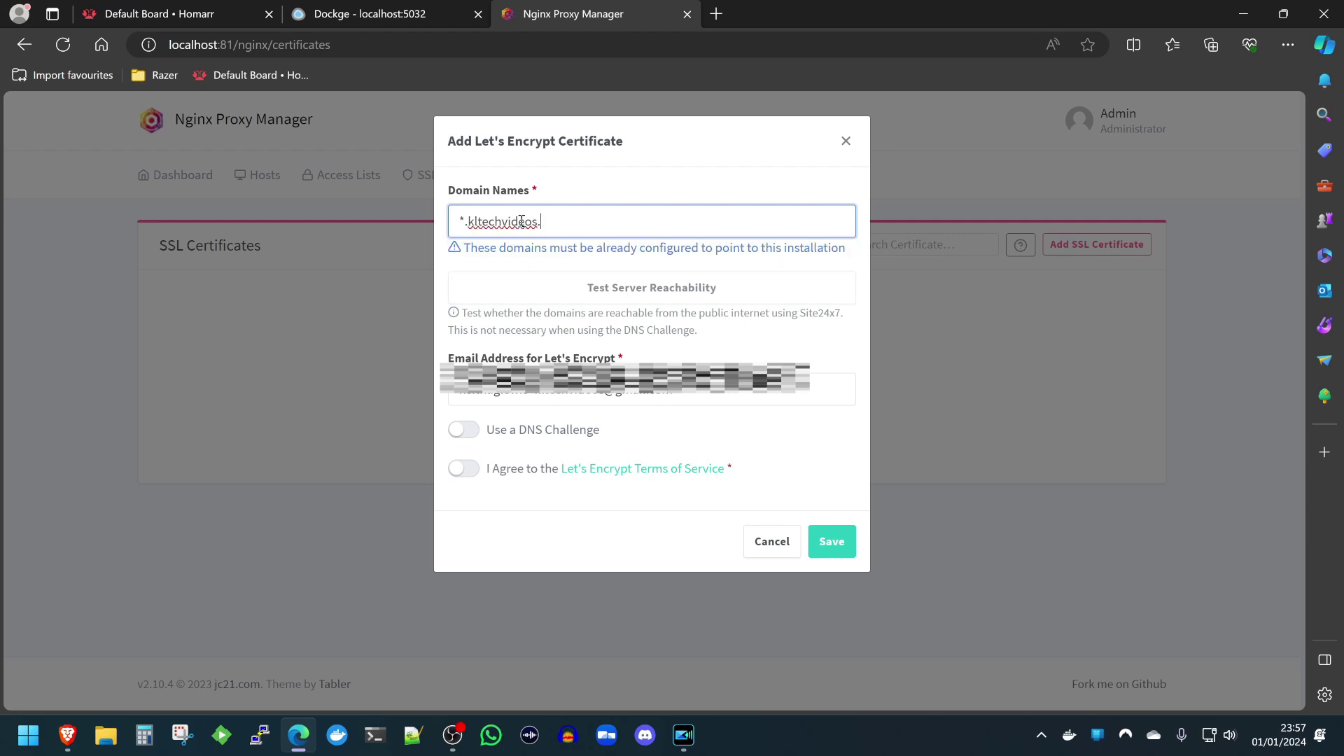
pyautogui.write('bumble.')
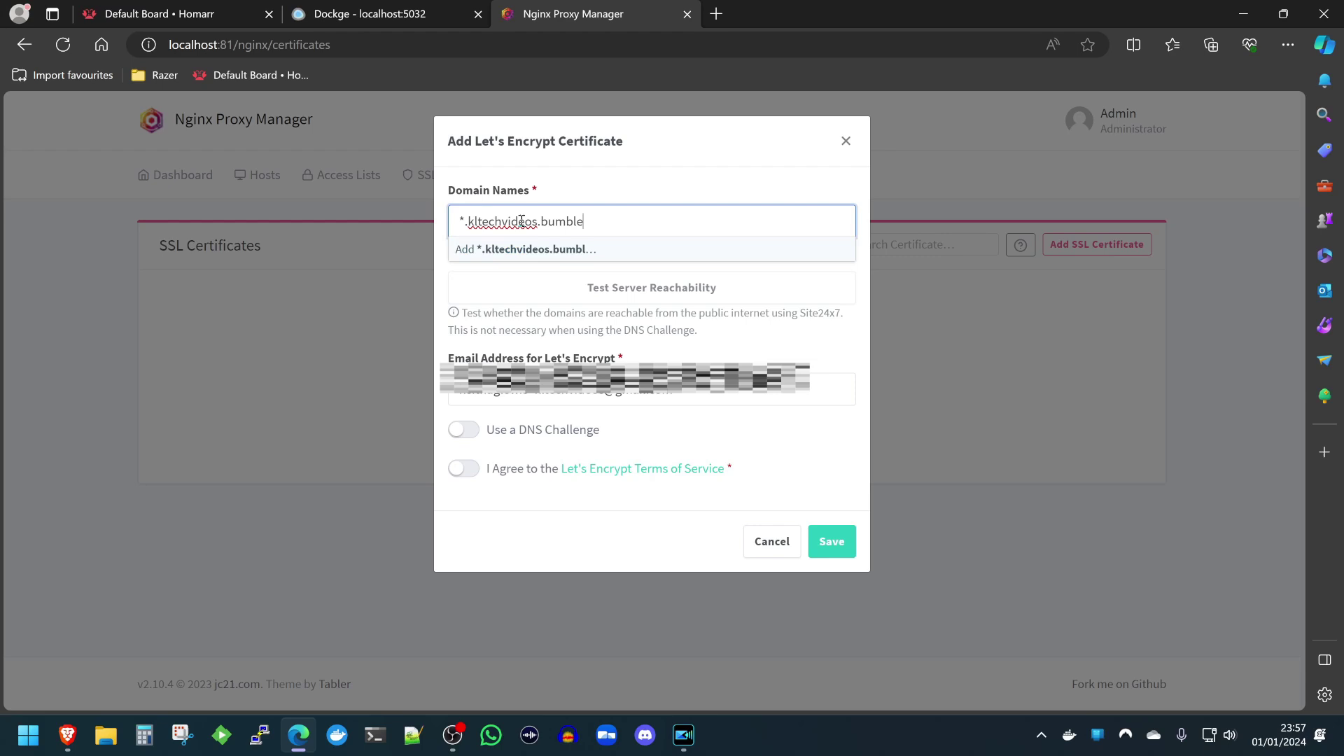
pyautogui.write('com')
pyautogui.click(604, 248)
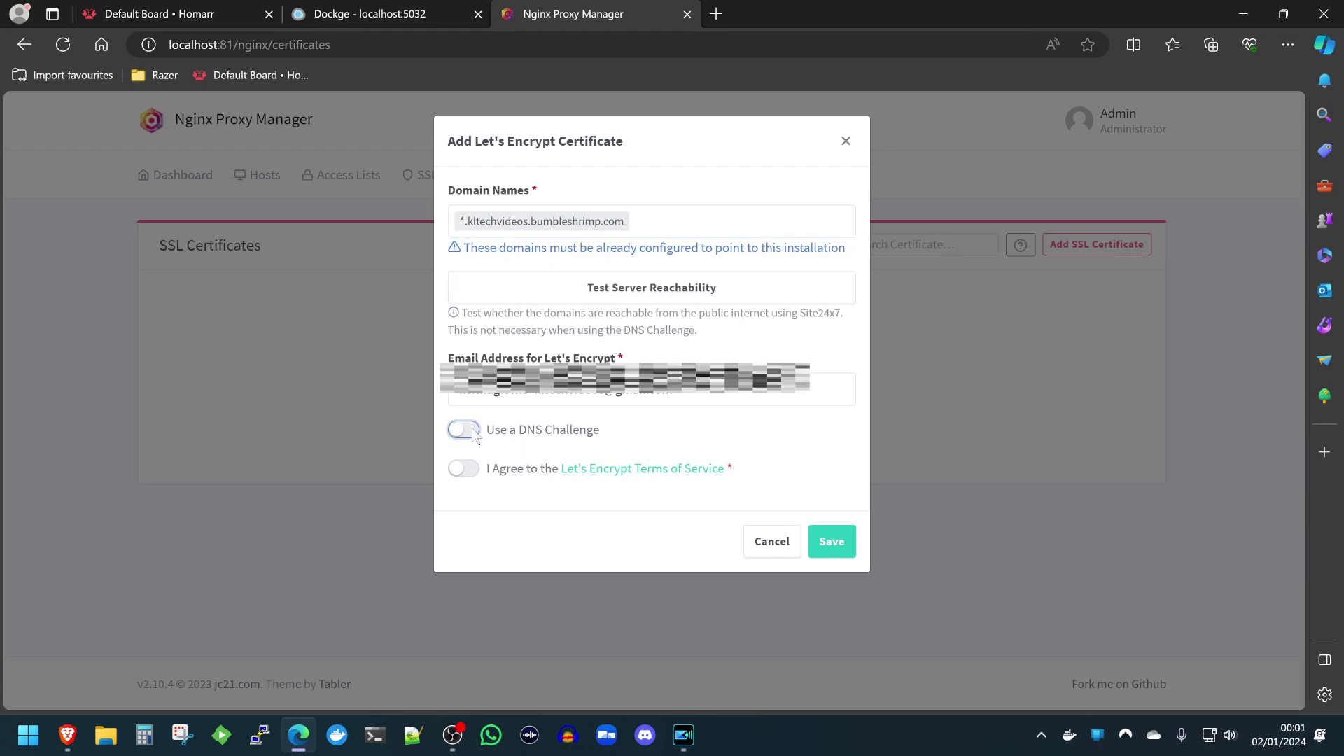
# Enable the DNS challenge with Dynu as provider and select the placeholder auth token.
pyautogui.click(541, 437)
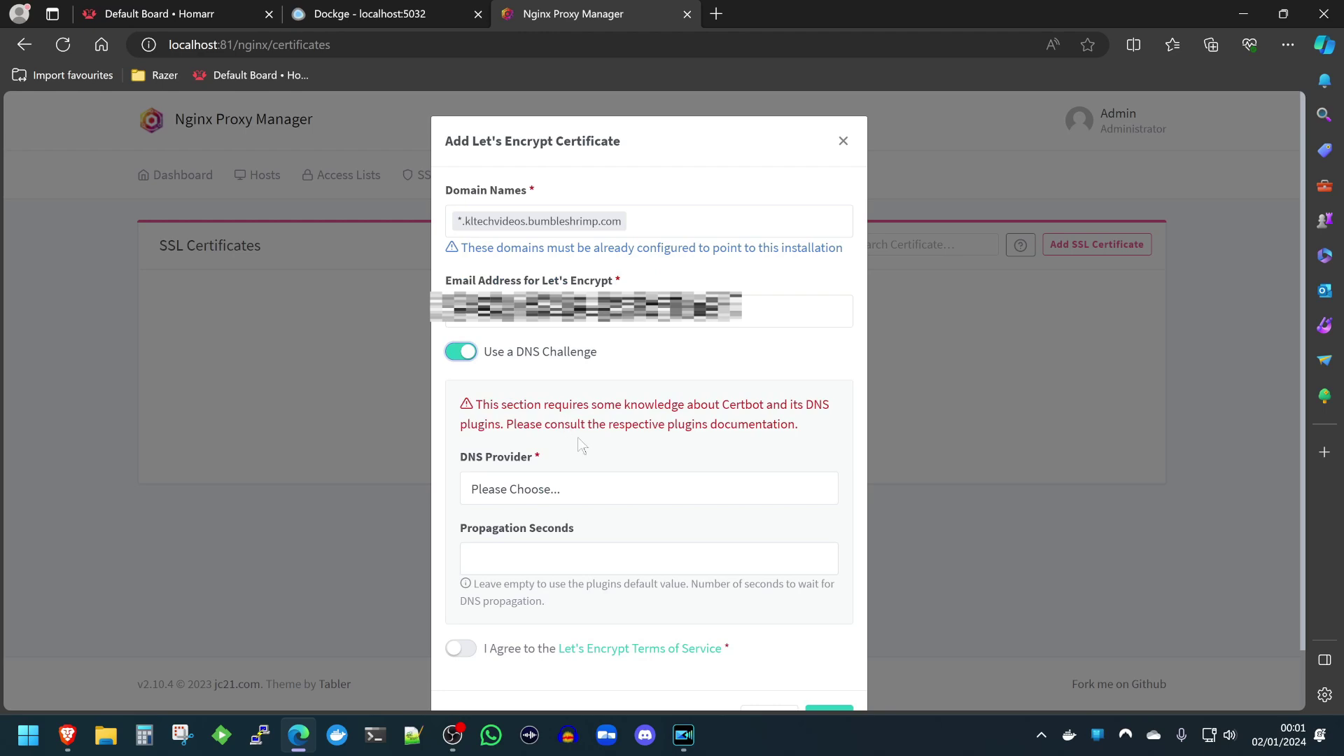
pyautogui.click(596, 495)
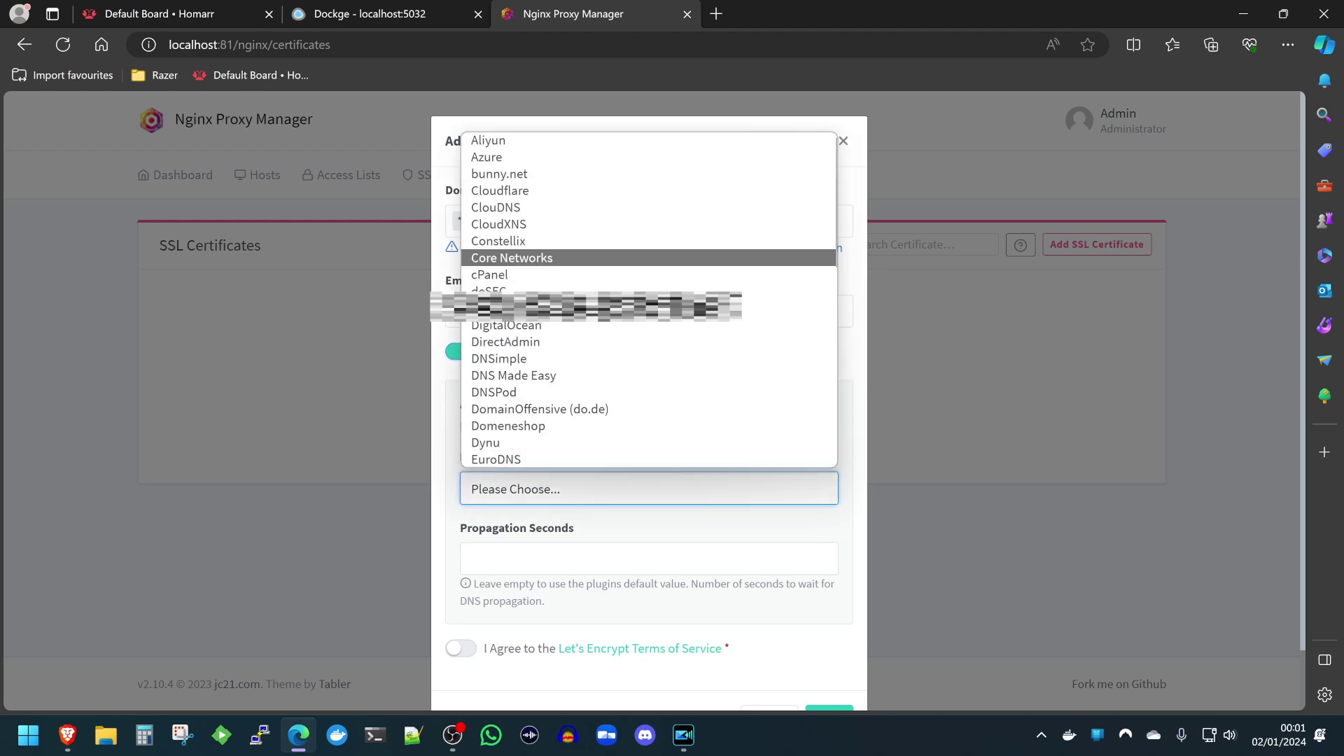
pyautogui.click(553, 445)
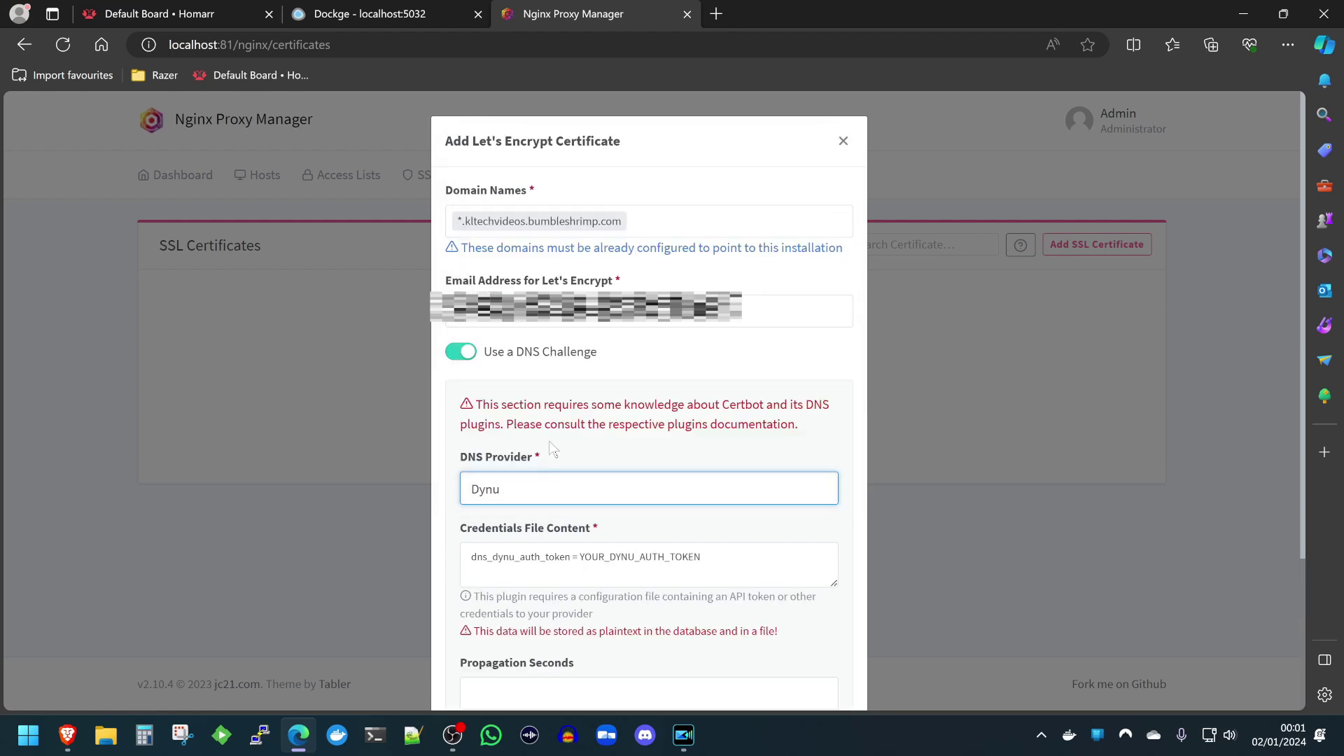
pyautogui.click(737, 558)
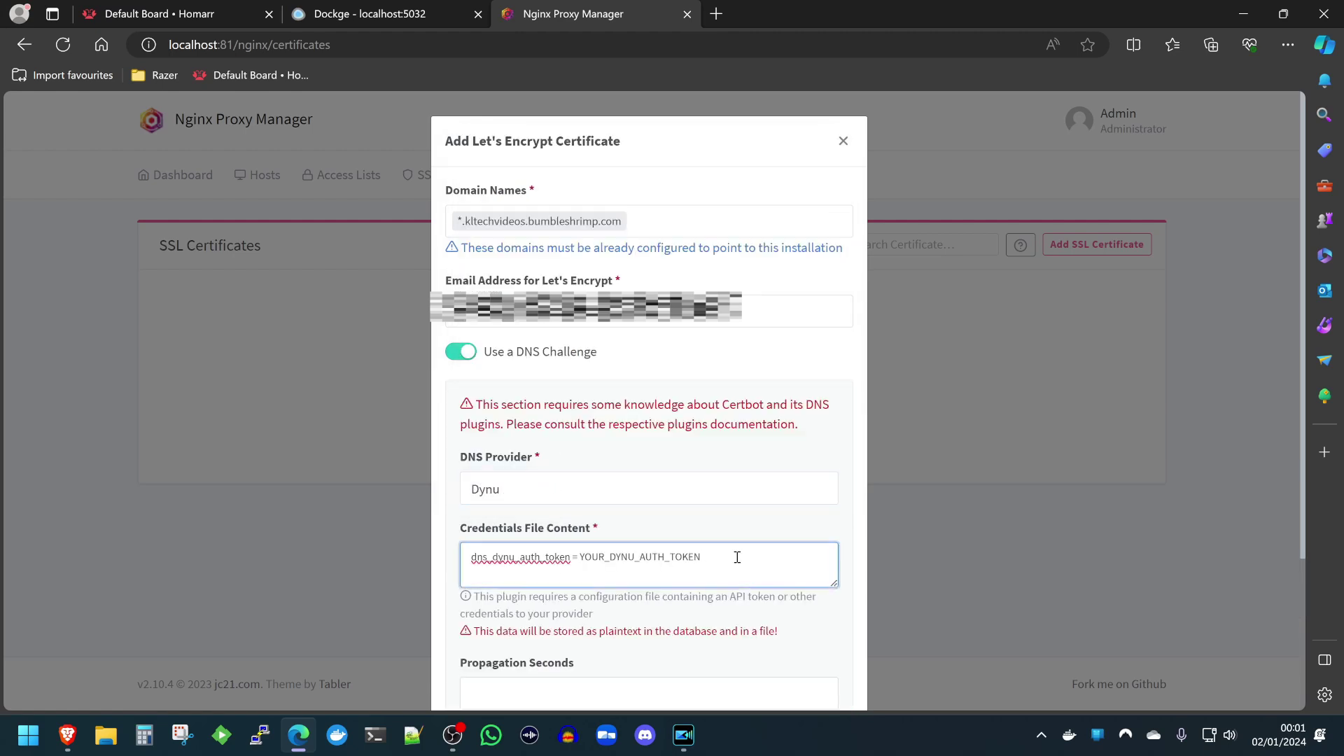
pyautogui.moveTo(700, 557); pyautogui.dragTo(579, 567)
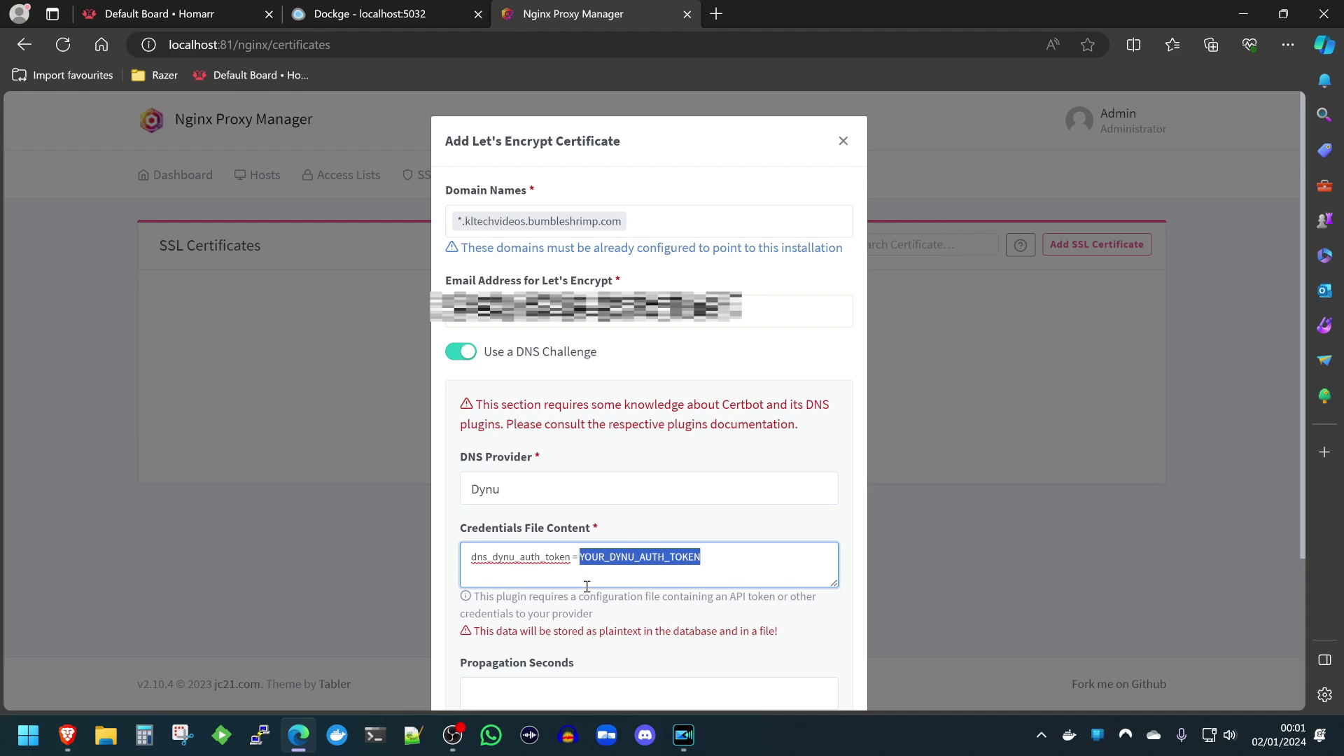
pyautogui.hotkey('alt', 'Tab')
pyautogui.hotkey('alt', 'Tab')
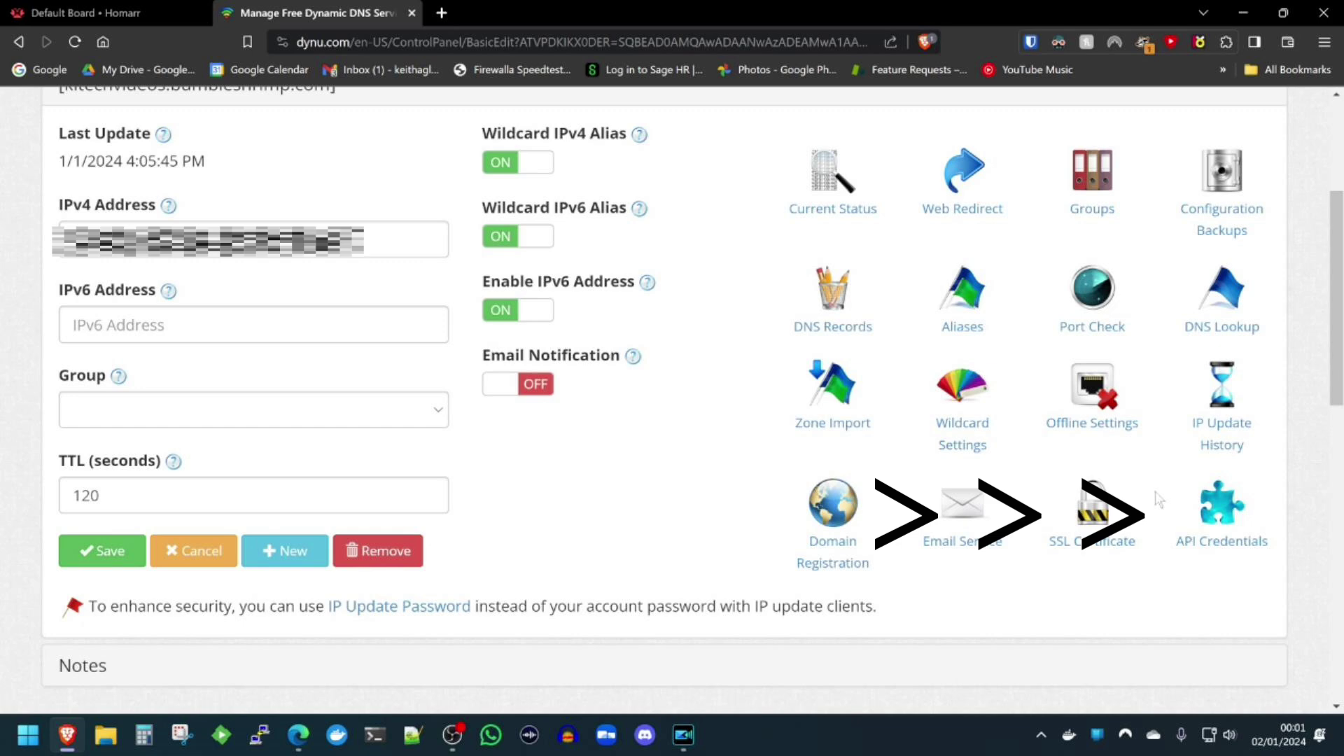
# Generate a new Dynu API key and copy its value from the credentials table.
pyautogui.click(1217, 518)
pyautogui.scroll(-8, 373, 336)
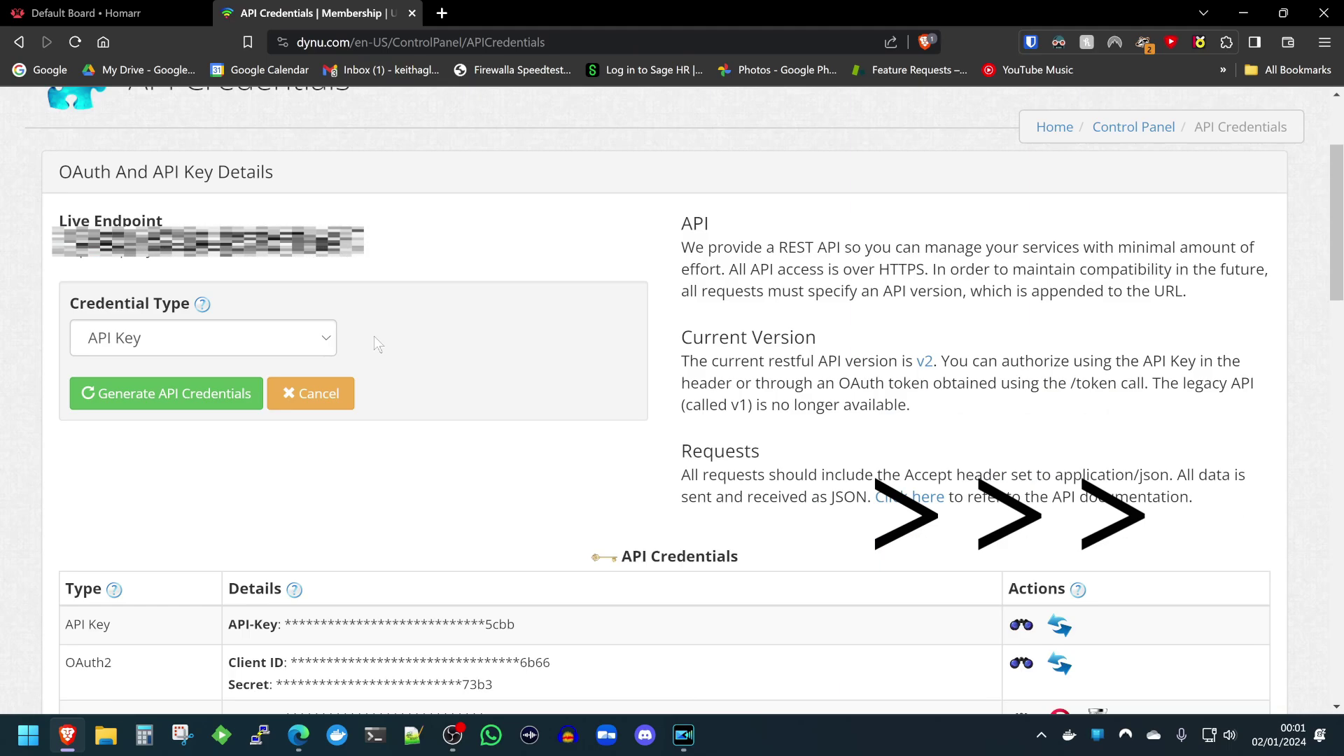
pyautogui.scroll(6, 246, 425)
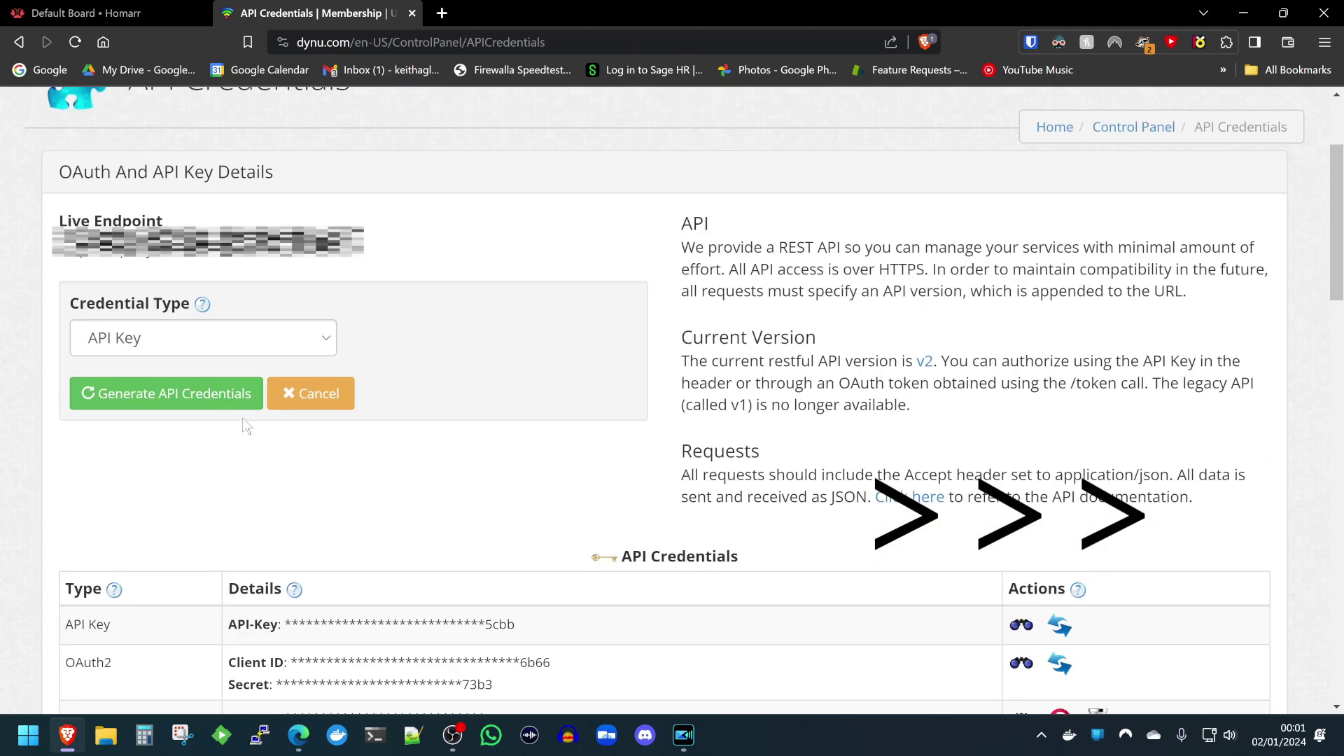
pyautogui.click(171, 402)
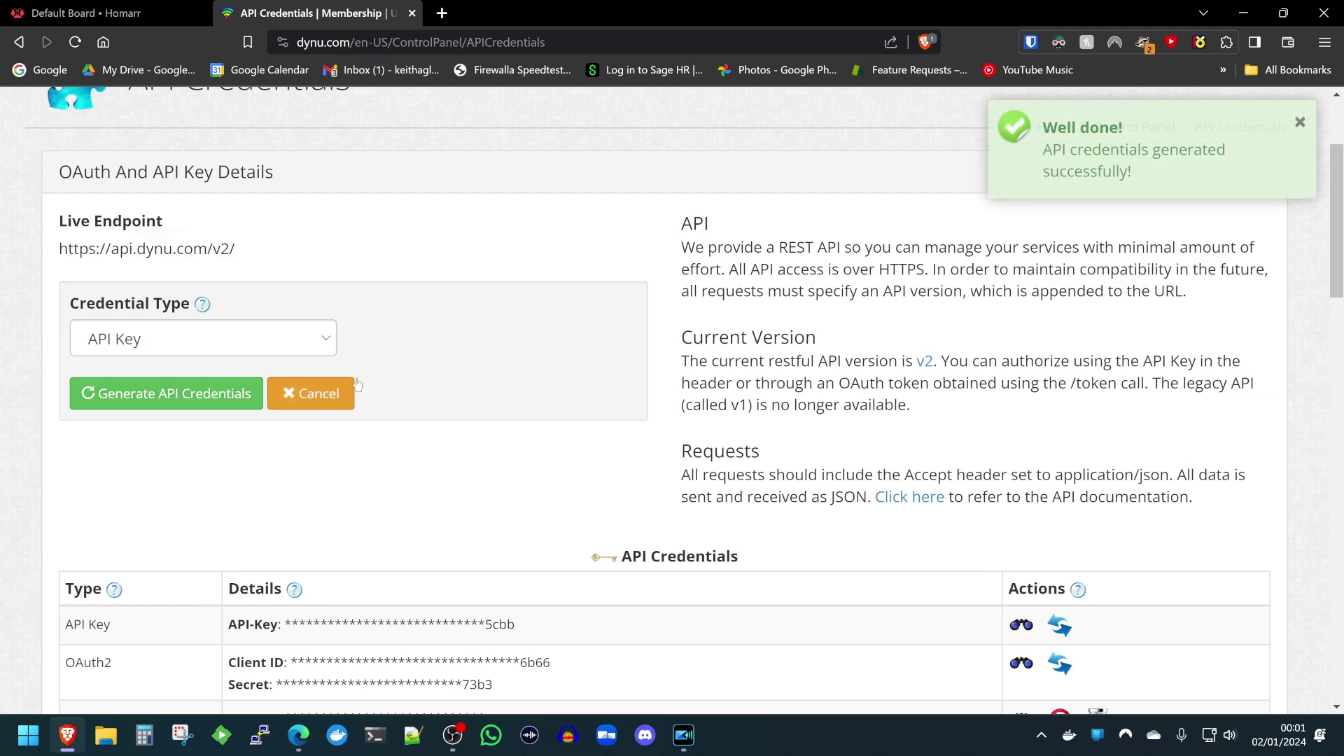
pyautogui.scroll(-5, 462, 347)
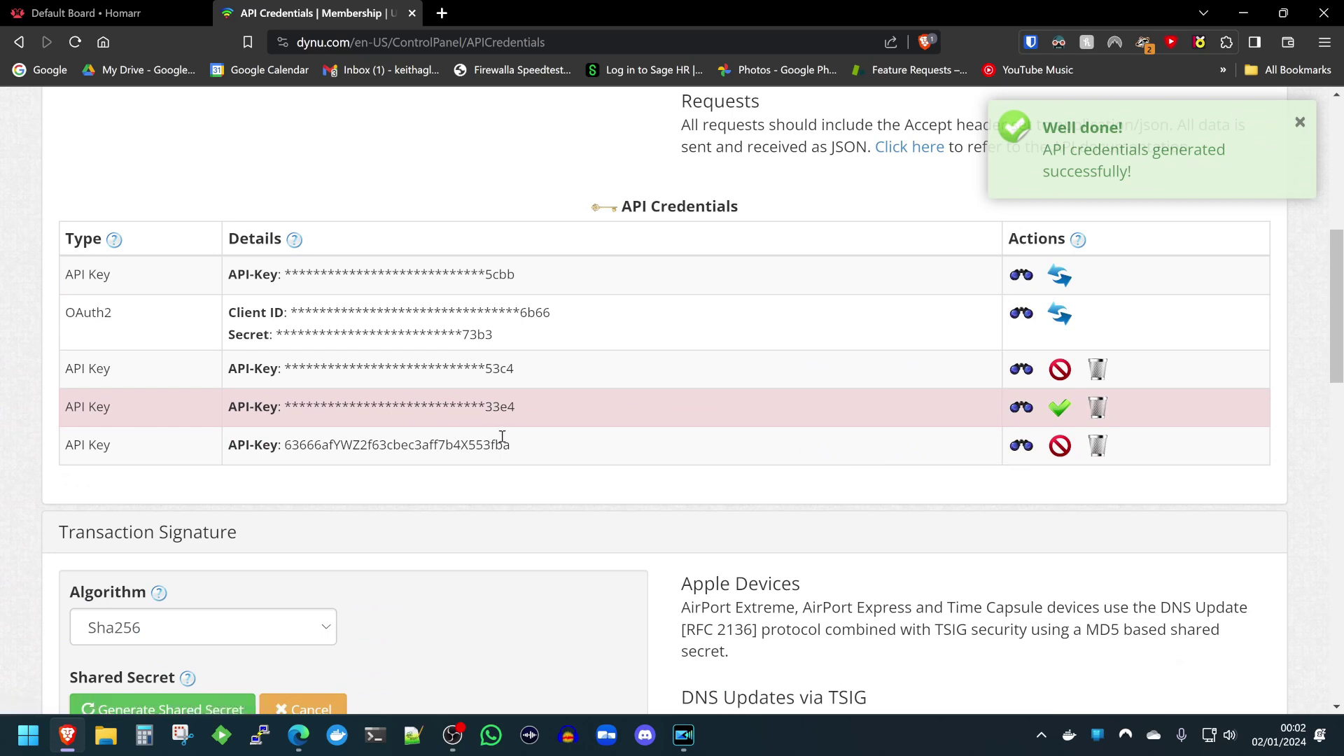
pyautogui.moveTo(510, 445); pyautogui.dragTo(287, 458)
pyautogui.hotkey('ctrl', 'c')
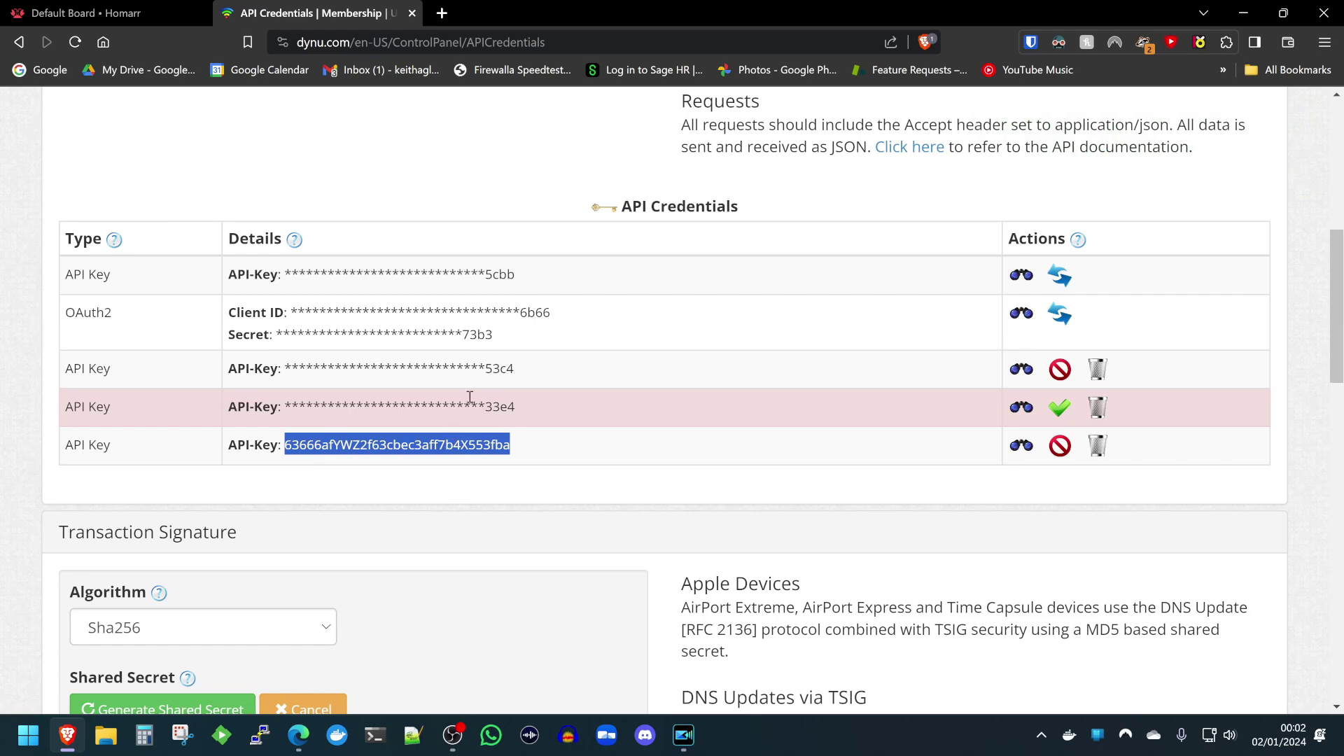
pyautogui.hotkey('alt', 'Tab')
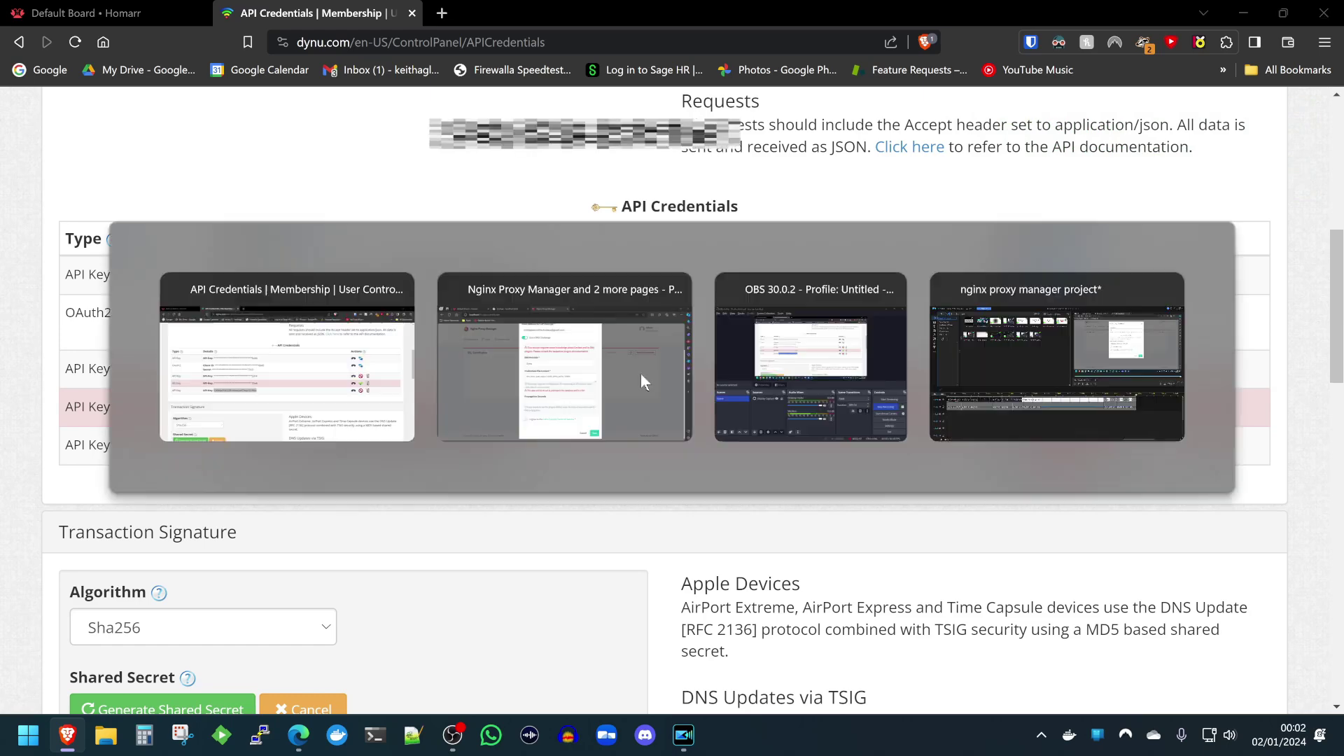
# Paste the Dynu API key as the auth token, accept Let's Encrypt terms, and save.
pyautogui.moveTo(714, 372); pyautogui.dragTo(581, 391)
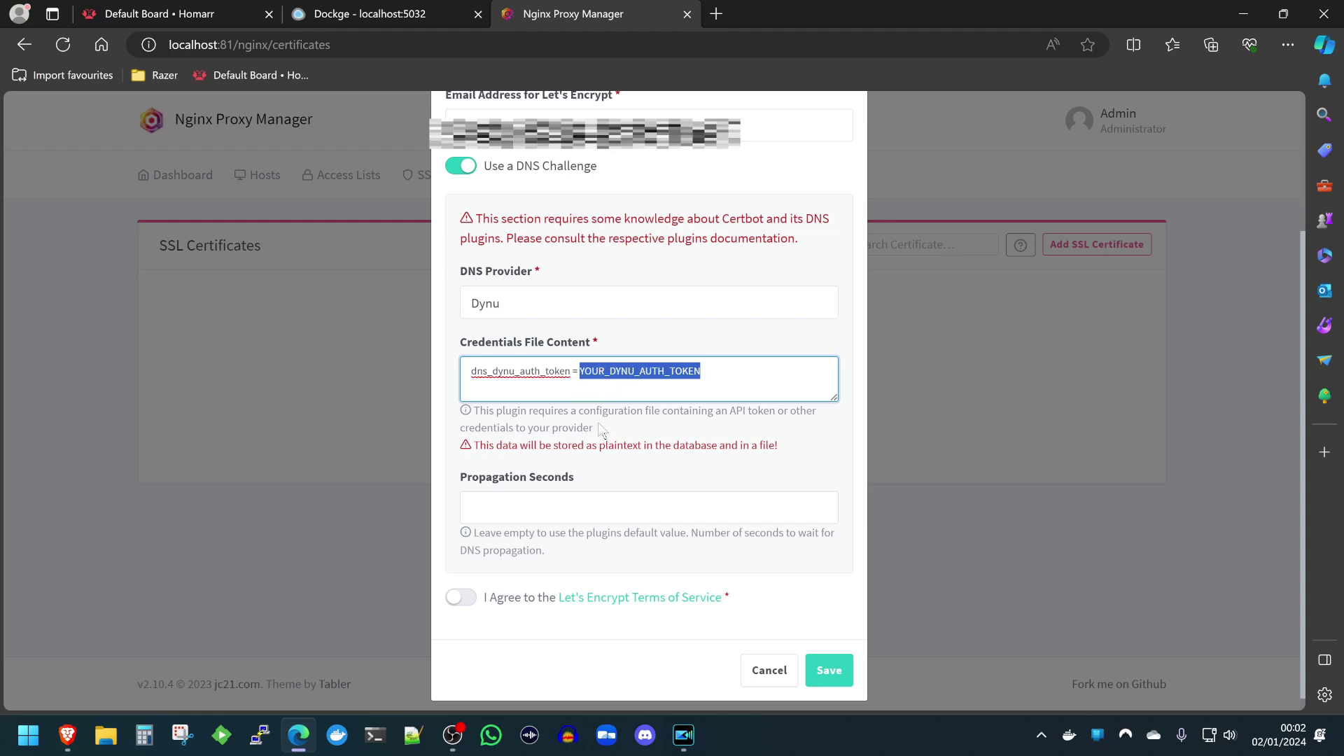
pyautogui.hotkey('ctrl', 'v')
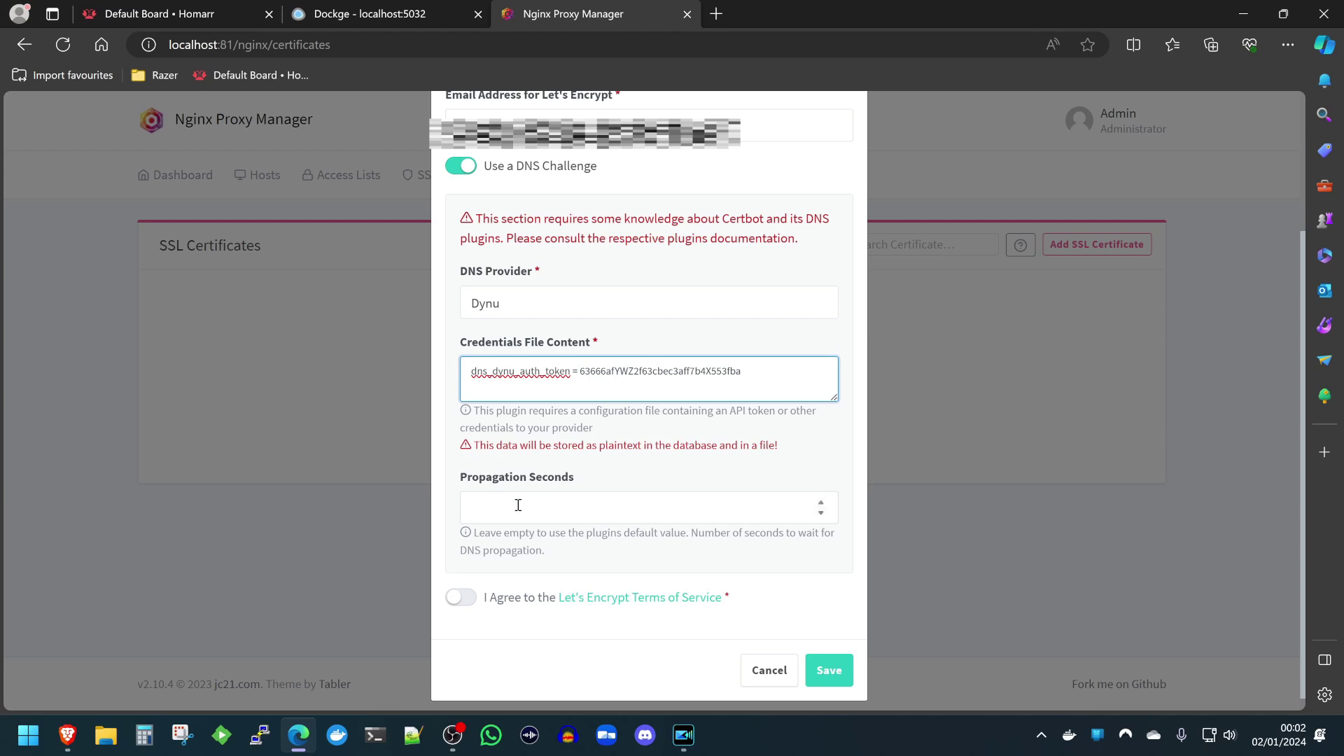
pyautogui.click(464, 596)
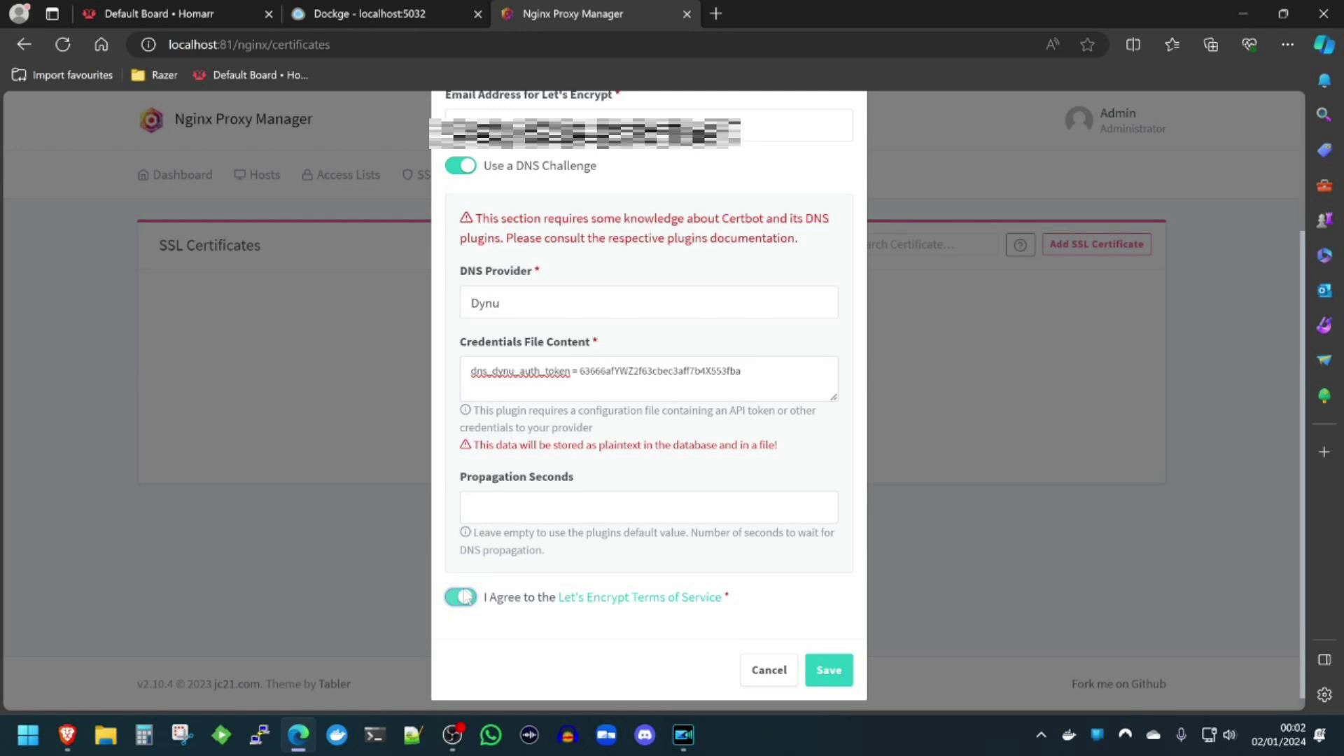
pyautogui.click(828, 661)
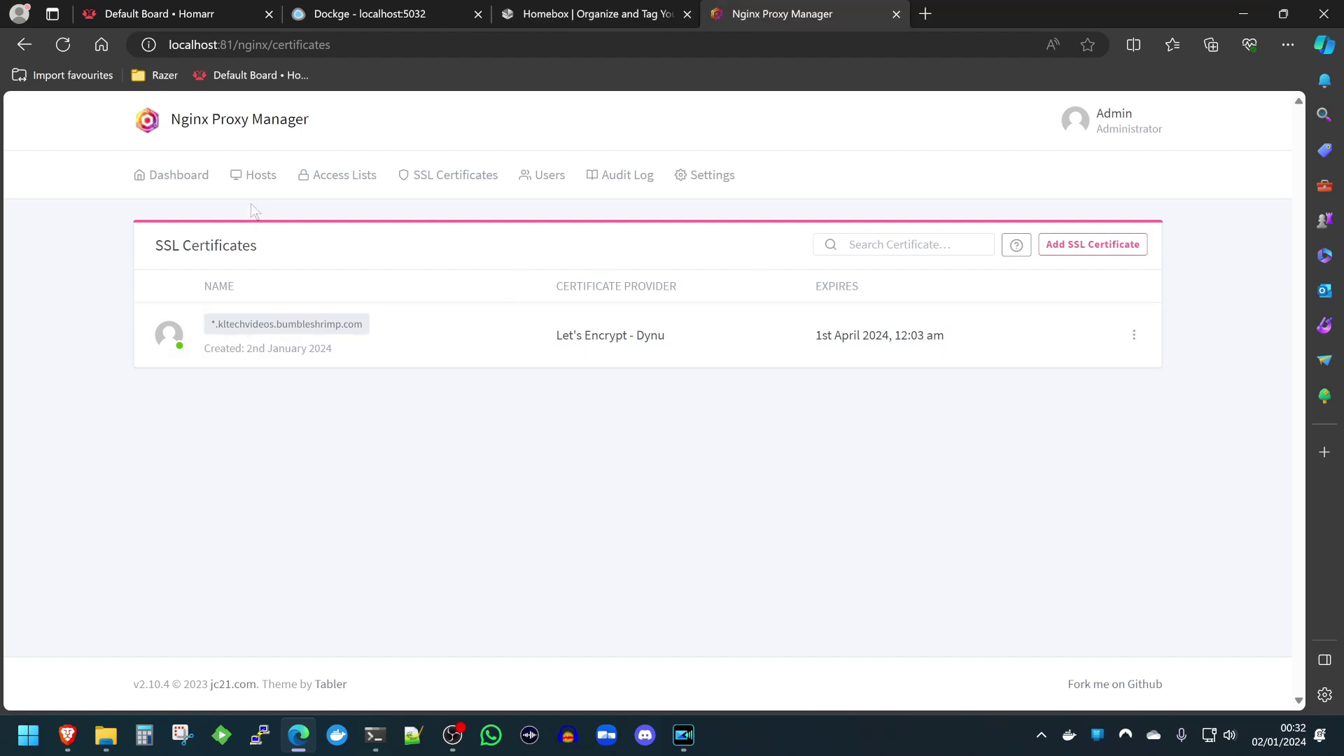
# Open Proxy Hosts and enter homebox.kltechvideos.bumbleshrimp.com as the new host's domain.
pyautogui.click(175, 175)
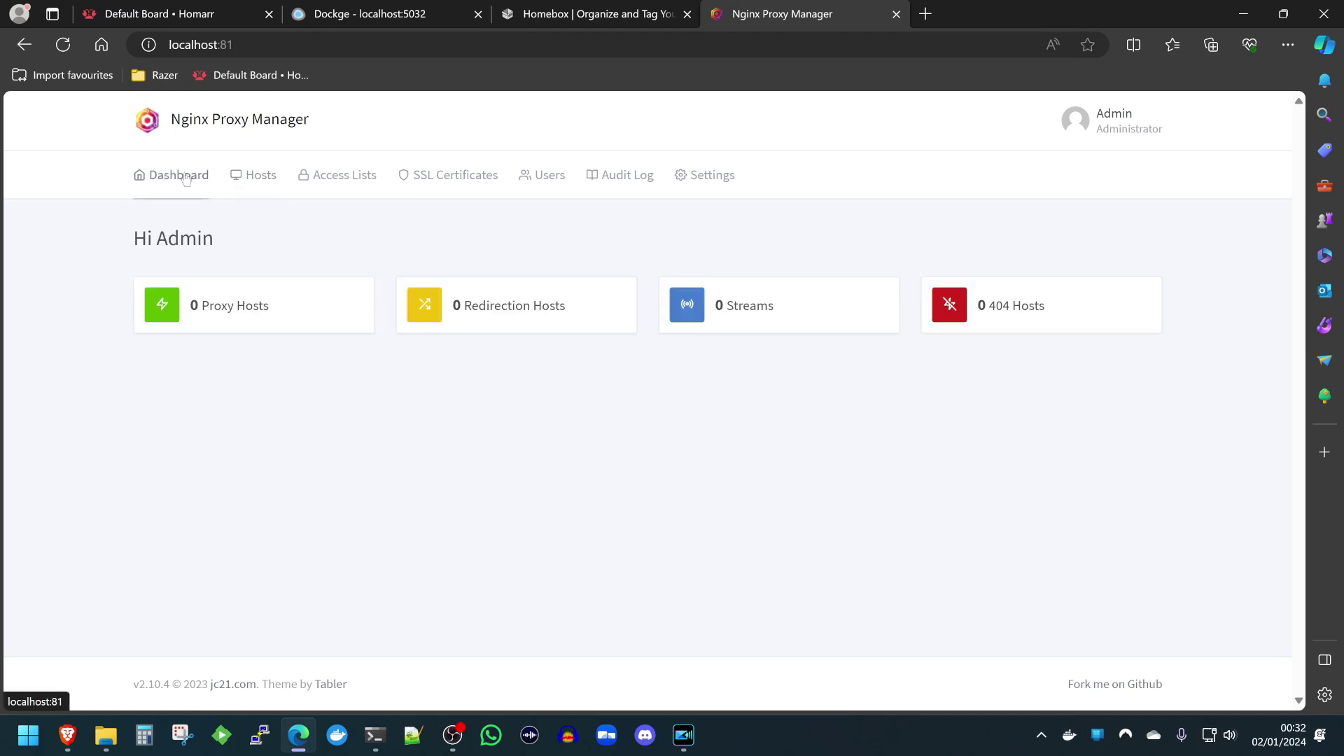
pyautogui.click(254, 318)
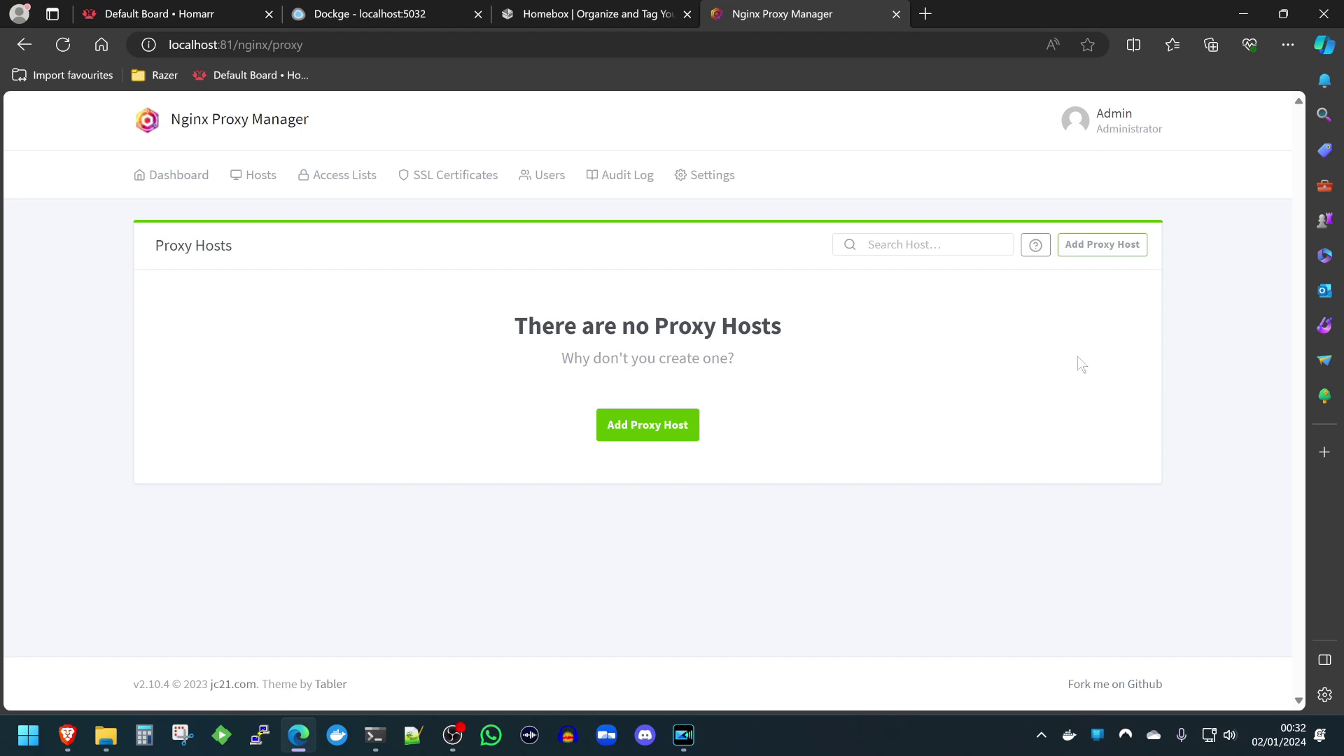
pyautogui.click(594, 14)
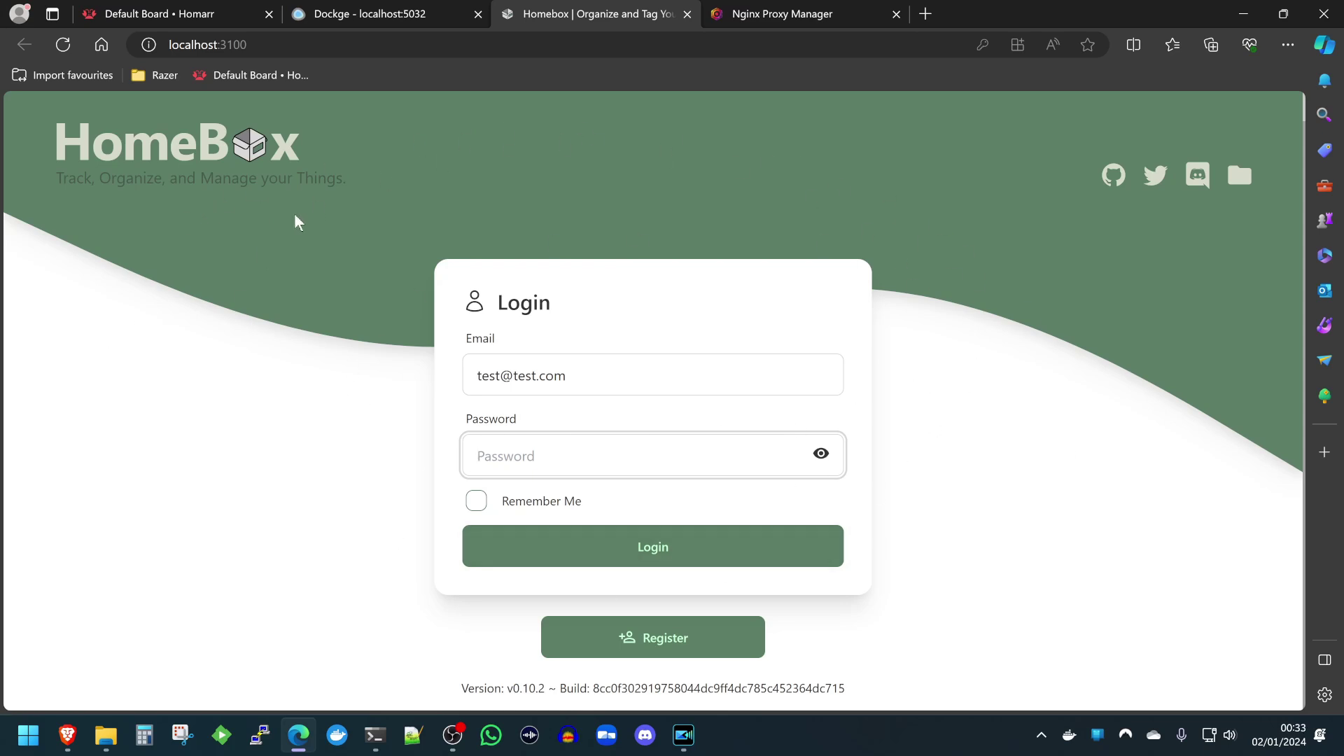
pyautogui.click(795, 13)
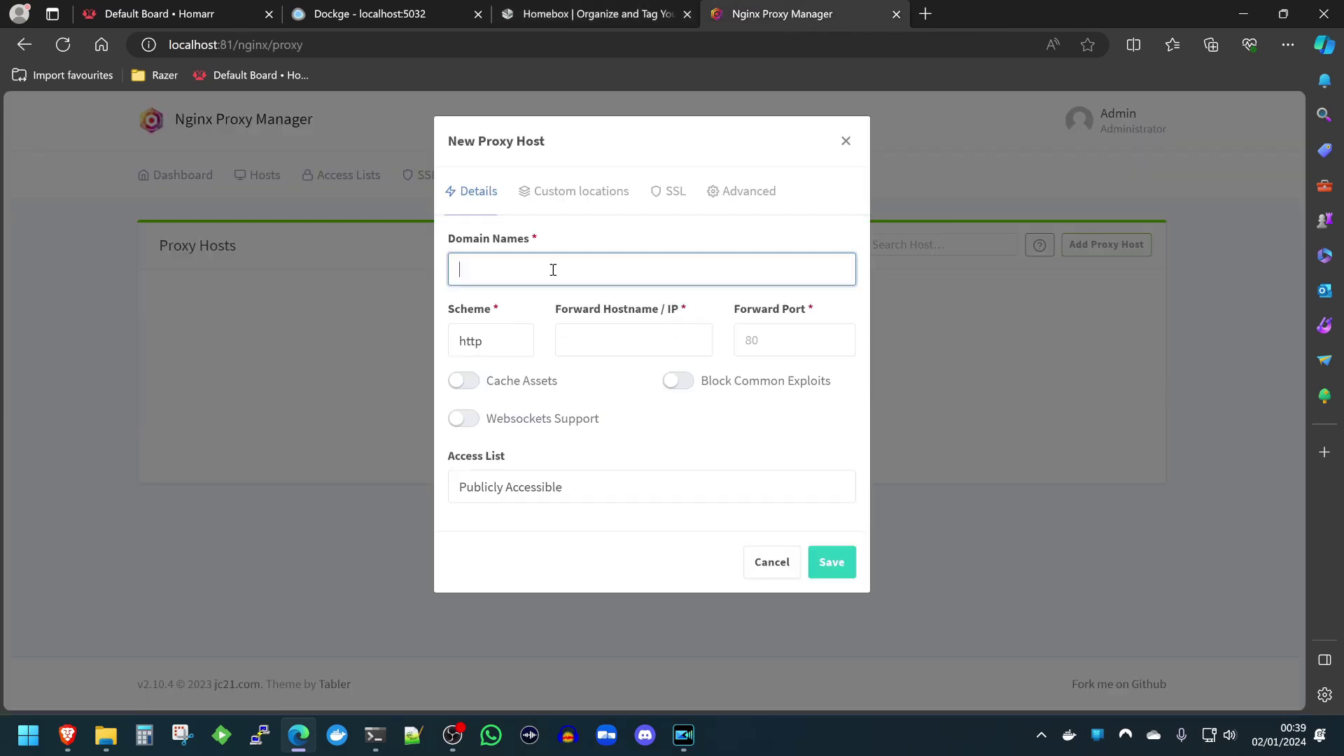
pyautogui.write('home')
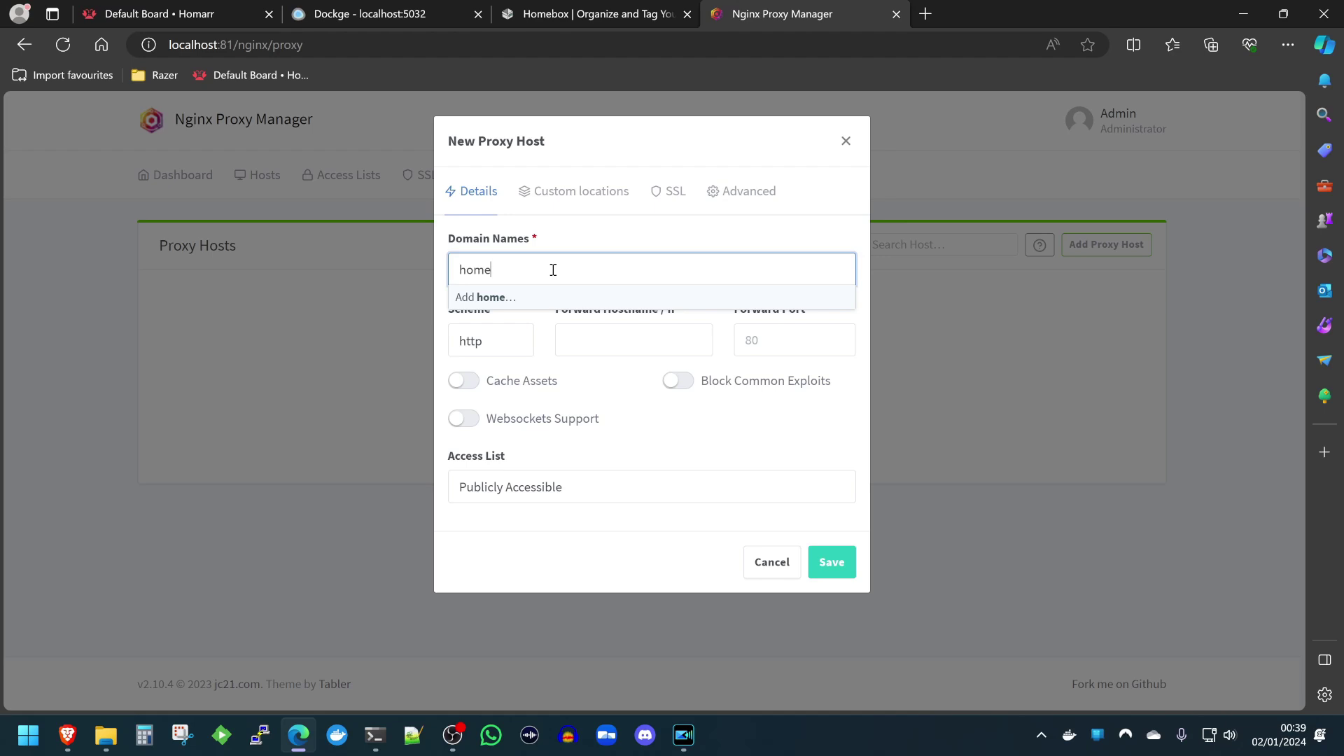
pyautogui.write('box.kltechvideos.bumbleshrimp.')
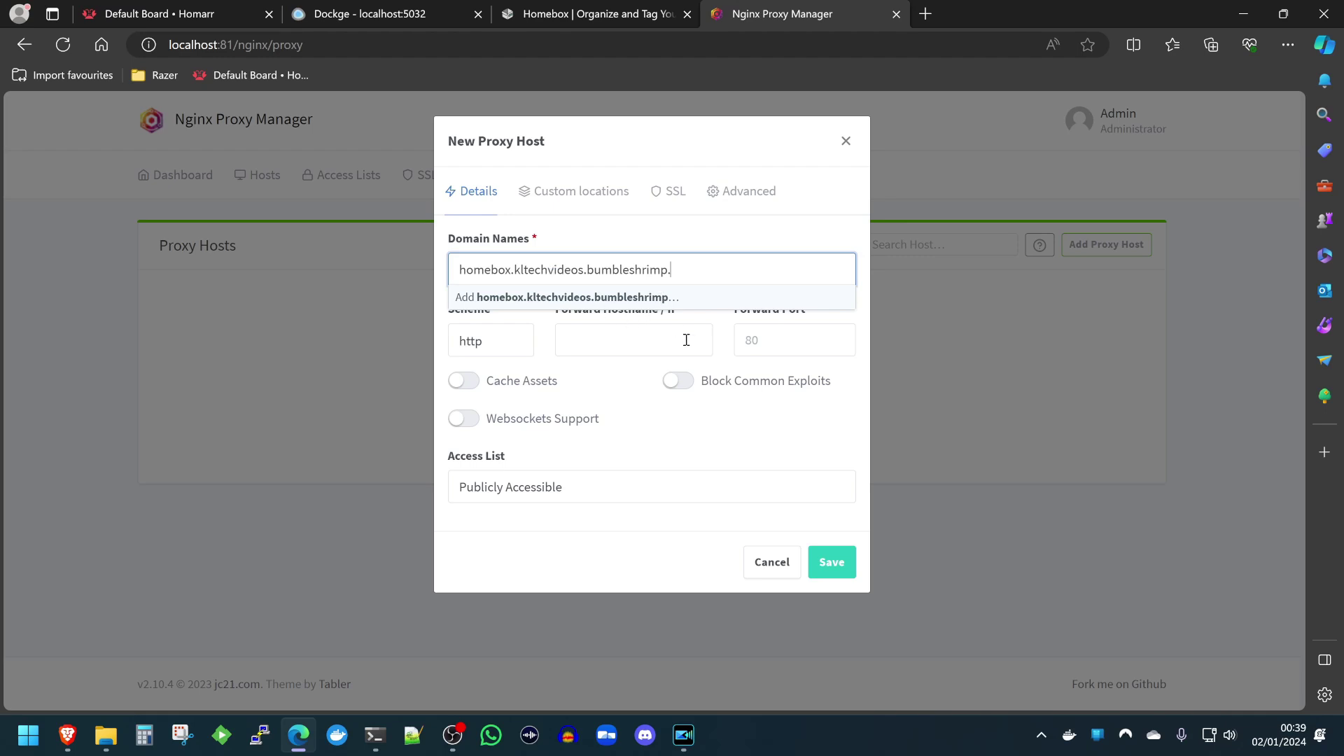
pyautogui.write('com')
pyautogui.click(564, 297)
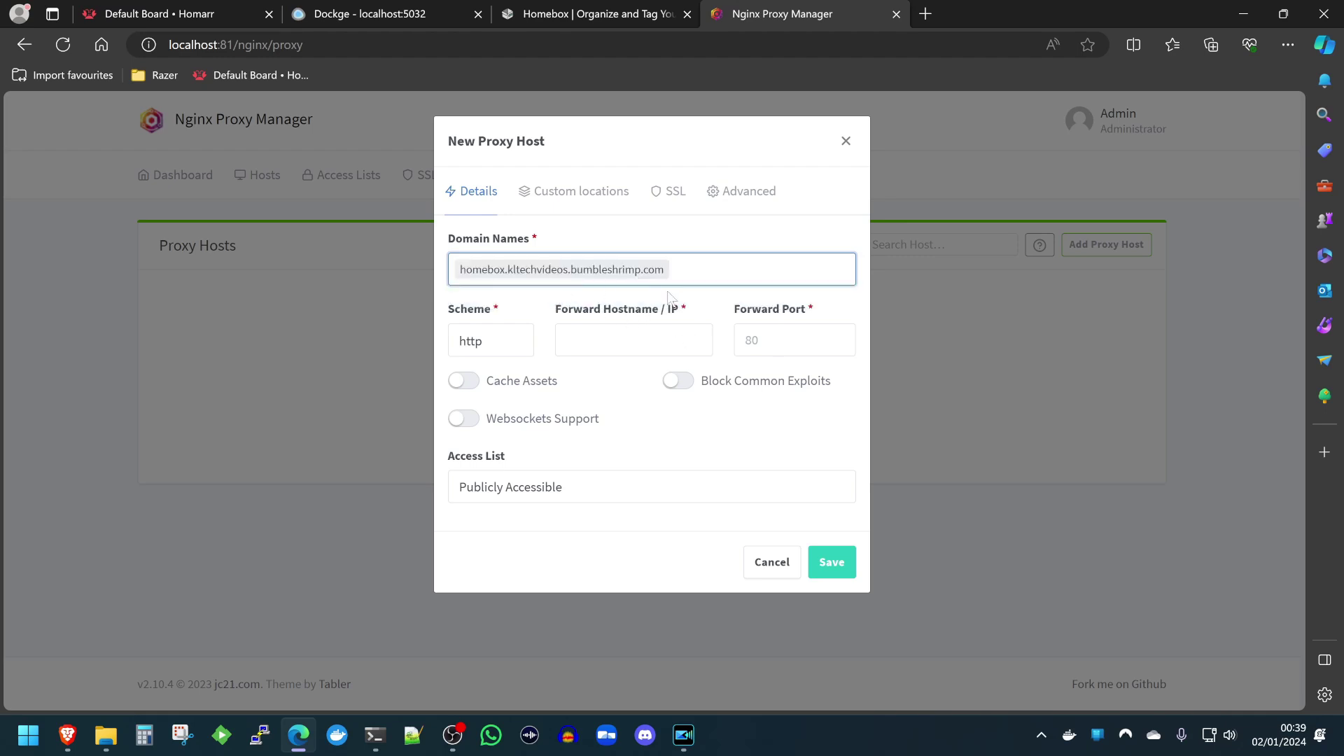
pyautogui.click(614, 333)
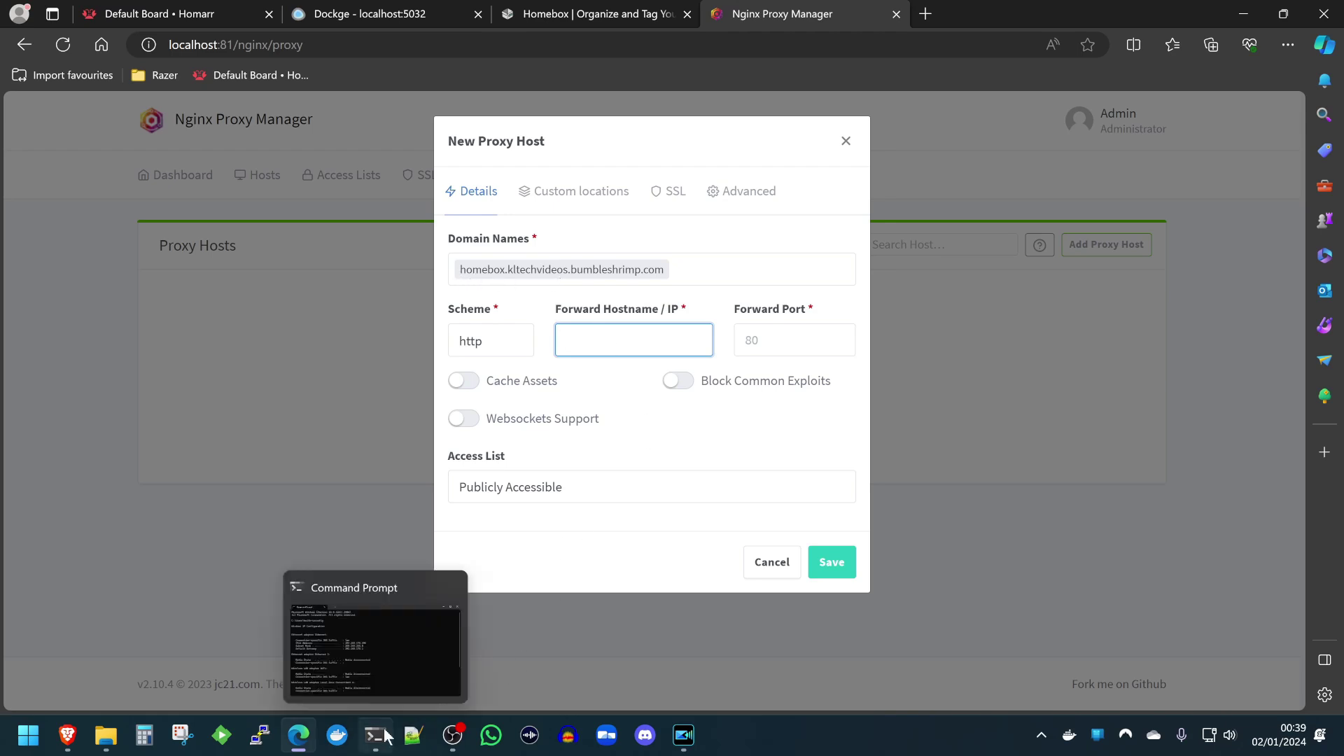
# Run ipconfig in Command Prompt to list the network addresses.
pyautogui.click(375, 735)
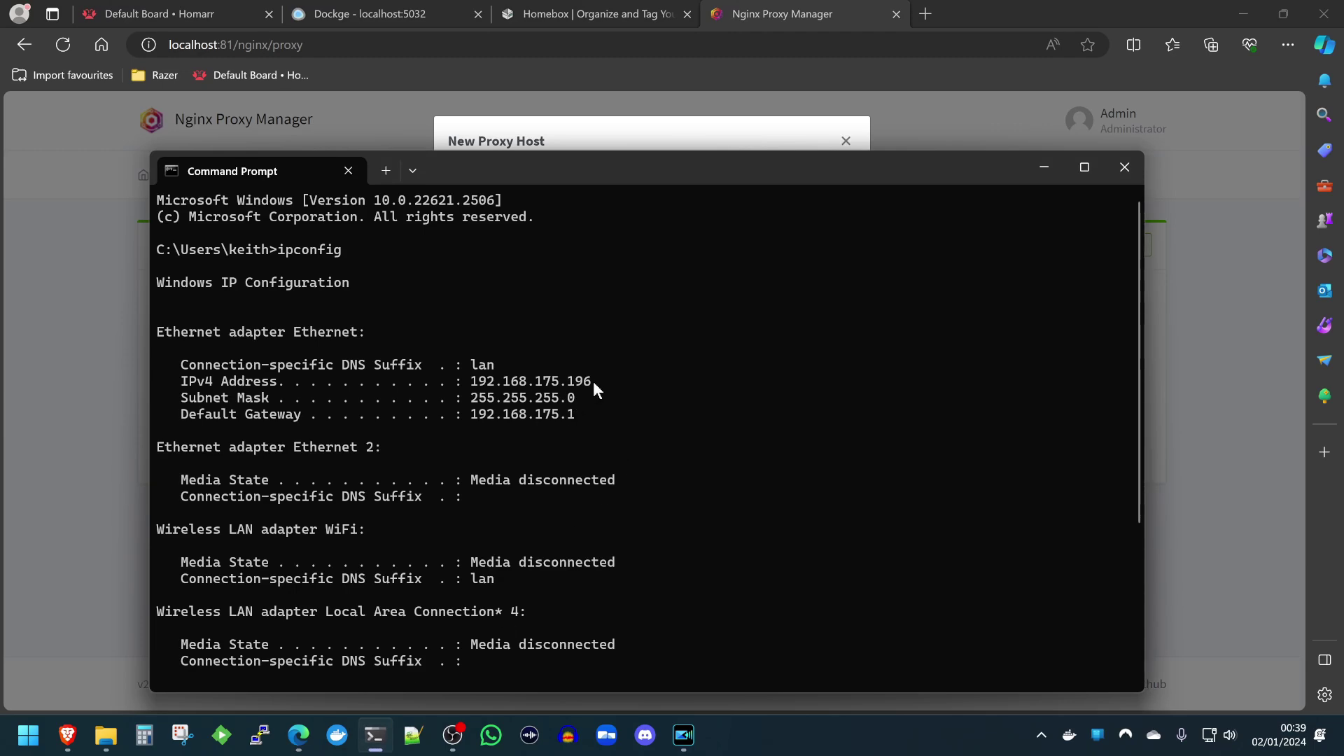
pyautogui.scroll(-5, 669, 434)
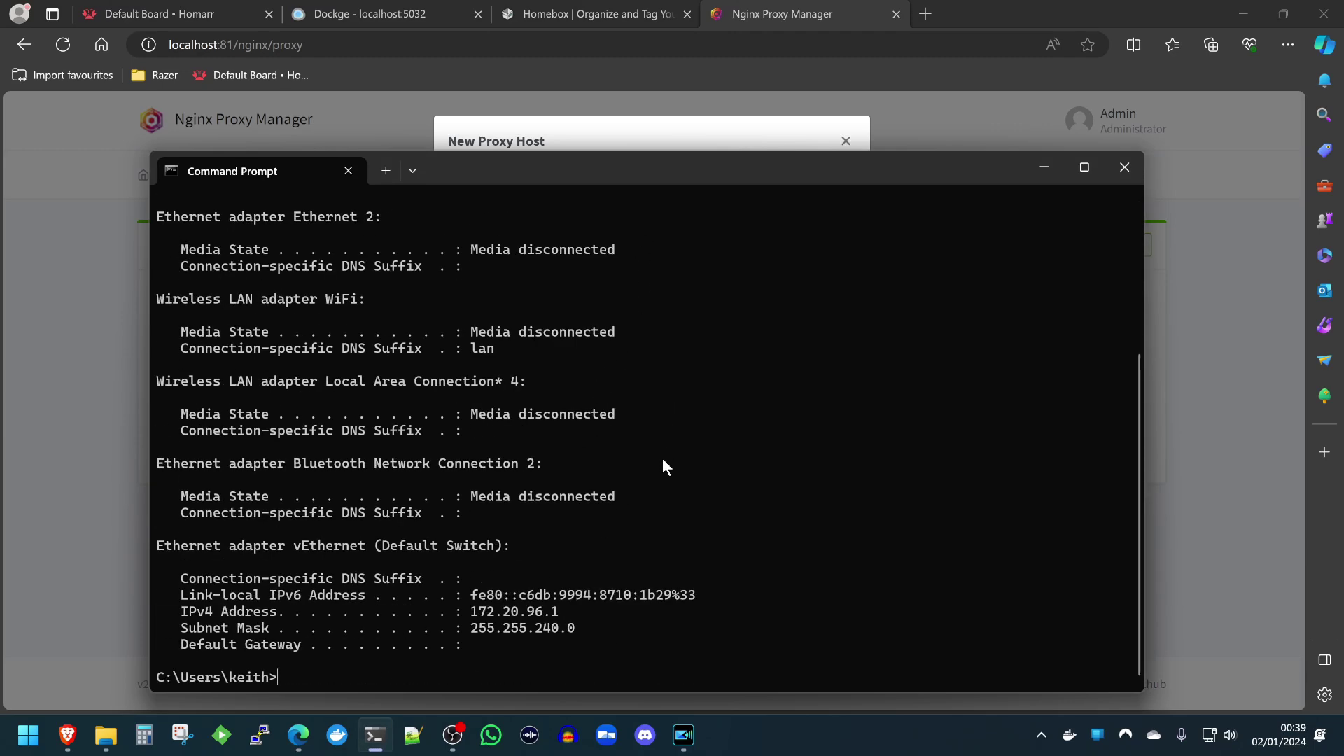
pyautogui.write('ipconfig')
pyautogui.press('BackSpace')
pyautogui.press('BackSpace')
pyautogui.press('BackSpace')
pyautogui.press('BackSpace')
pyautogui.press('BackSpace')
pyautogui.press('BackSpace')
pyautogui.press('BackSpace')
pyautogui.write('config')
pyautogui.press('Return')
# Copy the Ethernet IPv4 address 192.168.175.196 into Forward Hostname / IP.
pyautogui.scroll(3, 463, 349)
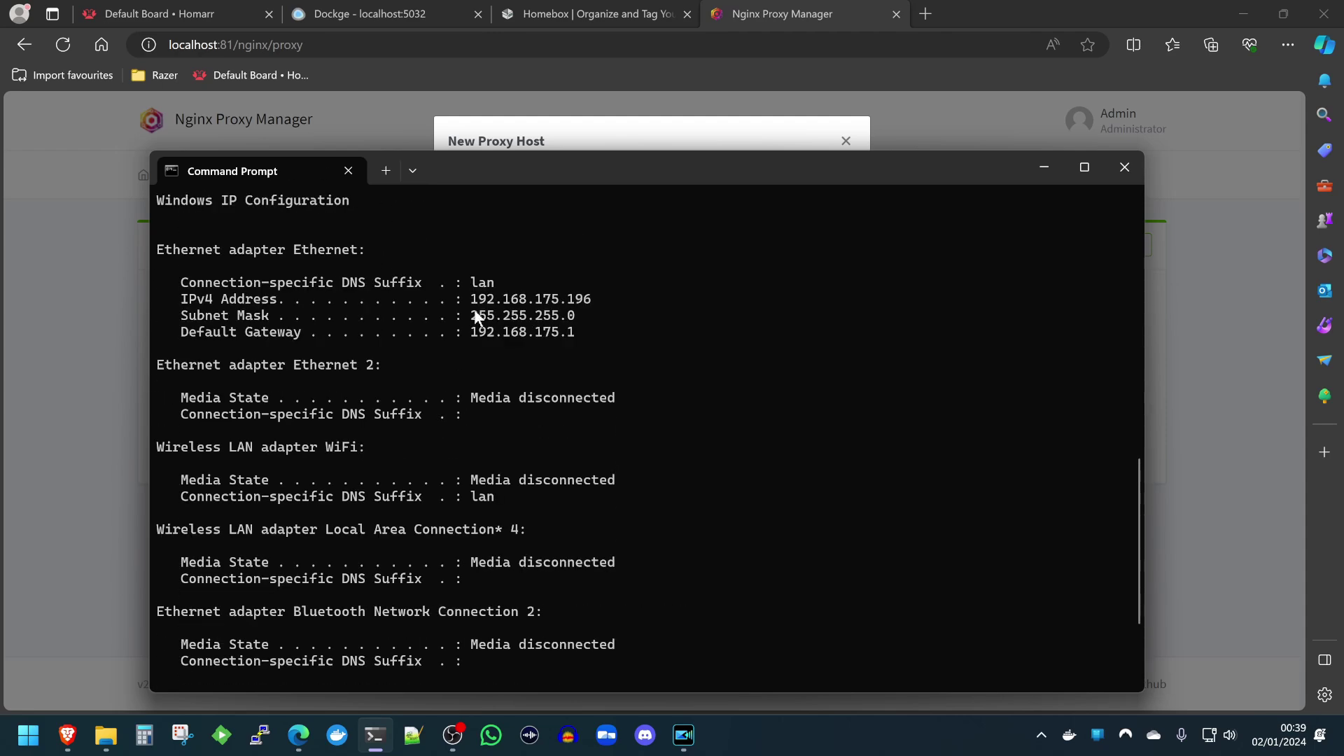
pyautogui.moveTo(480, 302)
pyautogui.mouseDown()
pyautogui.moveTo(512, 302)
pyautogui.moveTo(476, 308)
pyautogui.mouseUp()
pyautogui.moveTo(570, 317); pyautogui.dragTo(594, 308)
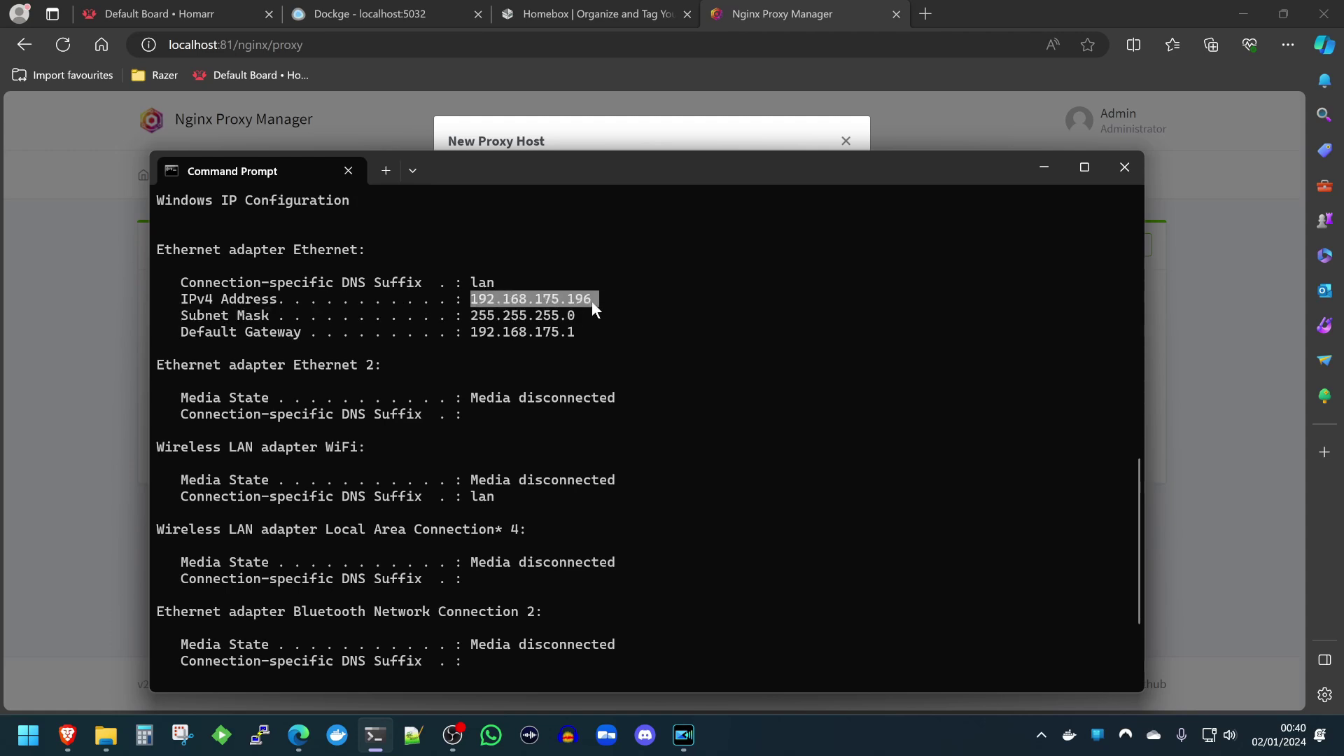
pyautogui.hotkey('ctrl', 'c')
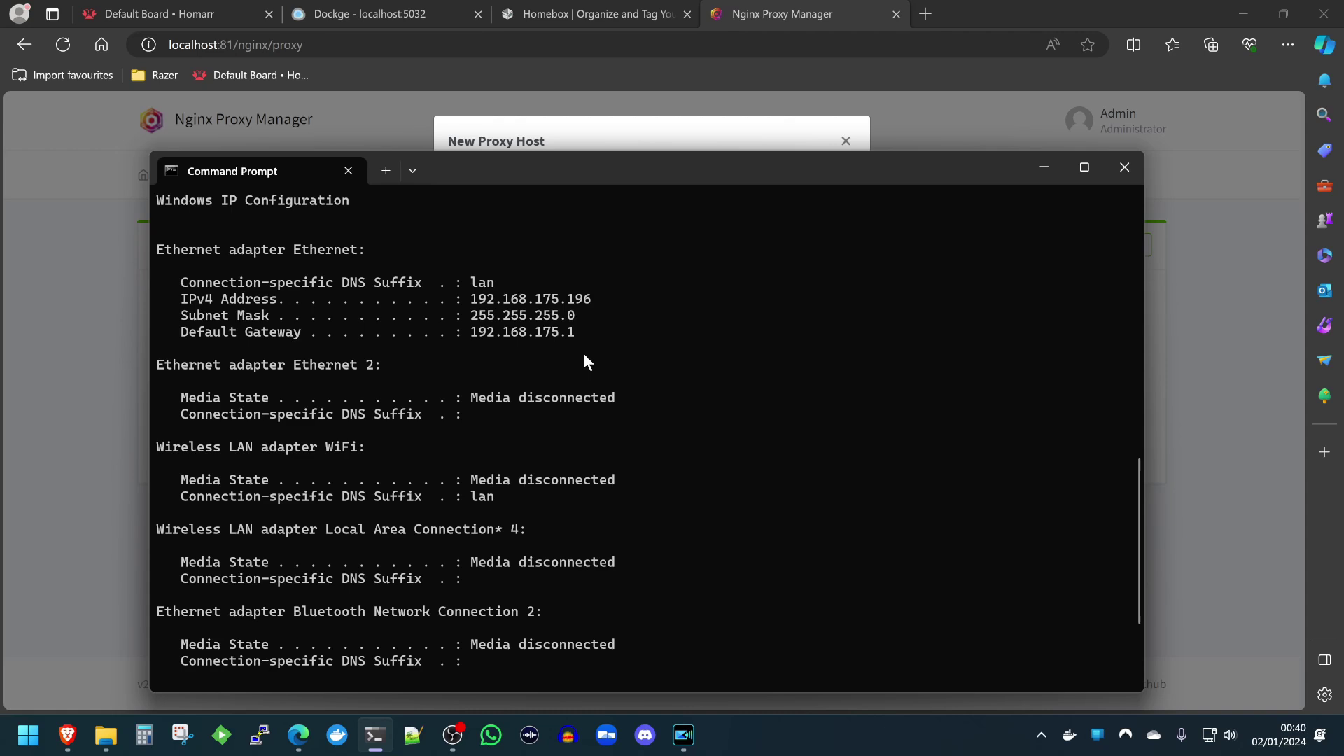
pyautogui.click(627, 119)
pyautogui.click(637, 348)
pyautogui.hotkey('ctrl', 'v')
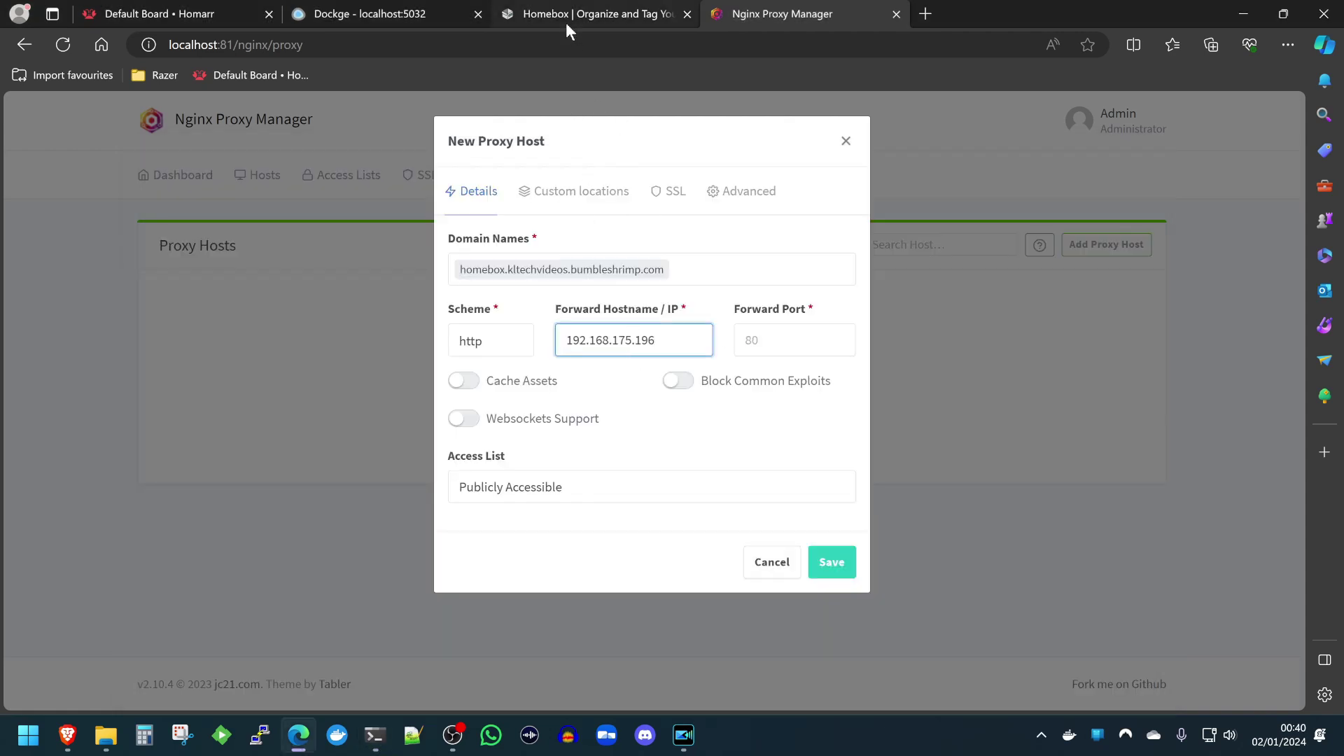
# Set the forward port to Homebox's 3100 and enable Block Common Exploits.
pyautogui.click(567, 22)
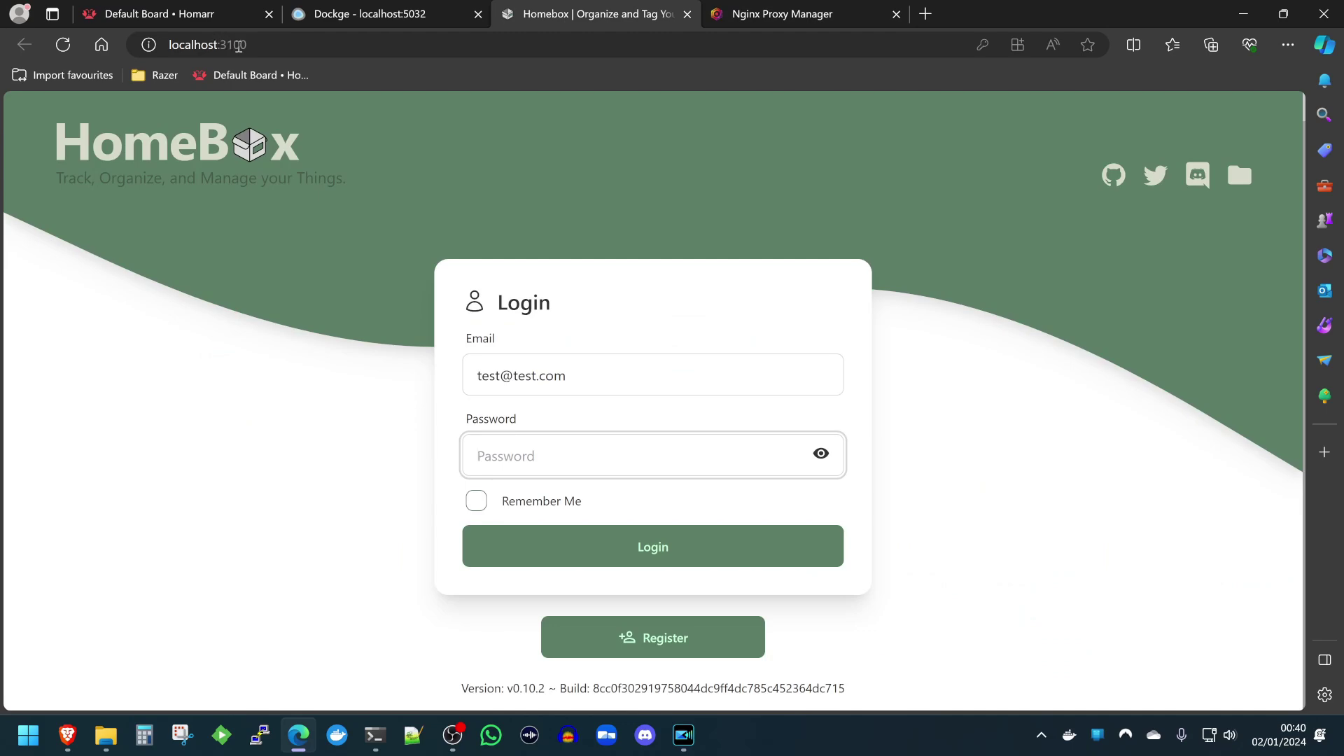
pyautogui.hotkey('alt', 'Tab')
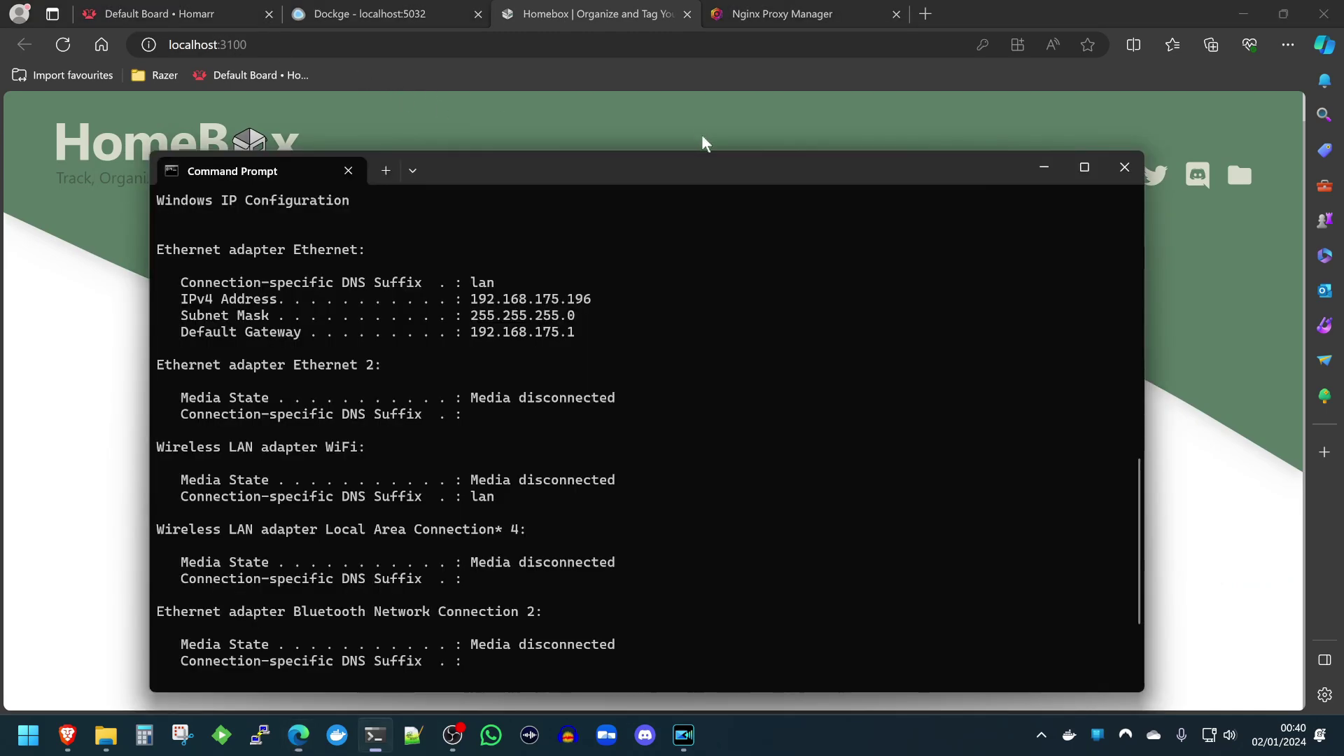
pyautogui.hotkey('alt', 'Tab')
pyautogui.click(769, 14)
pyautogui.click(771, 350)
pyautogui.write('3100')
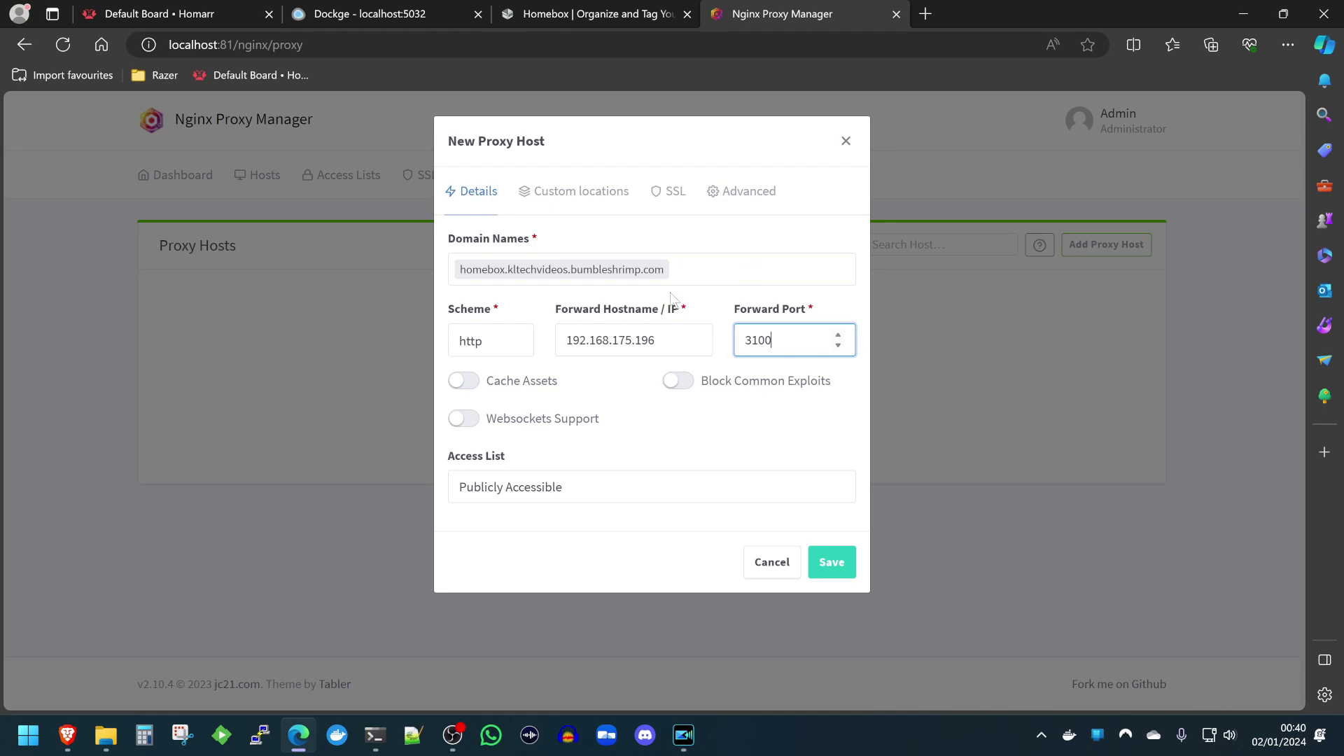
pyautogui.click(678, 384)
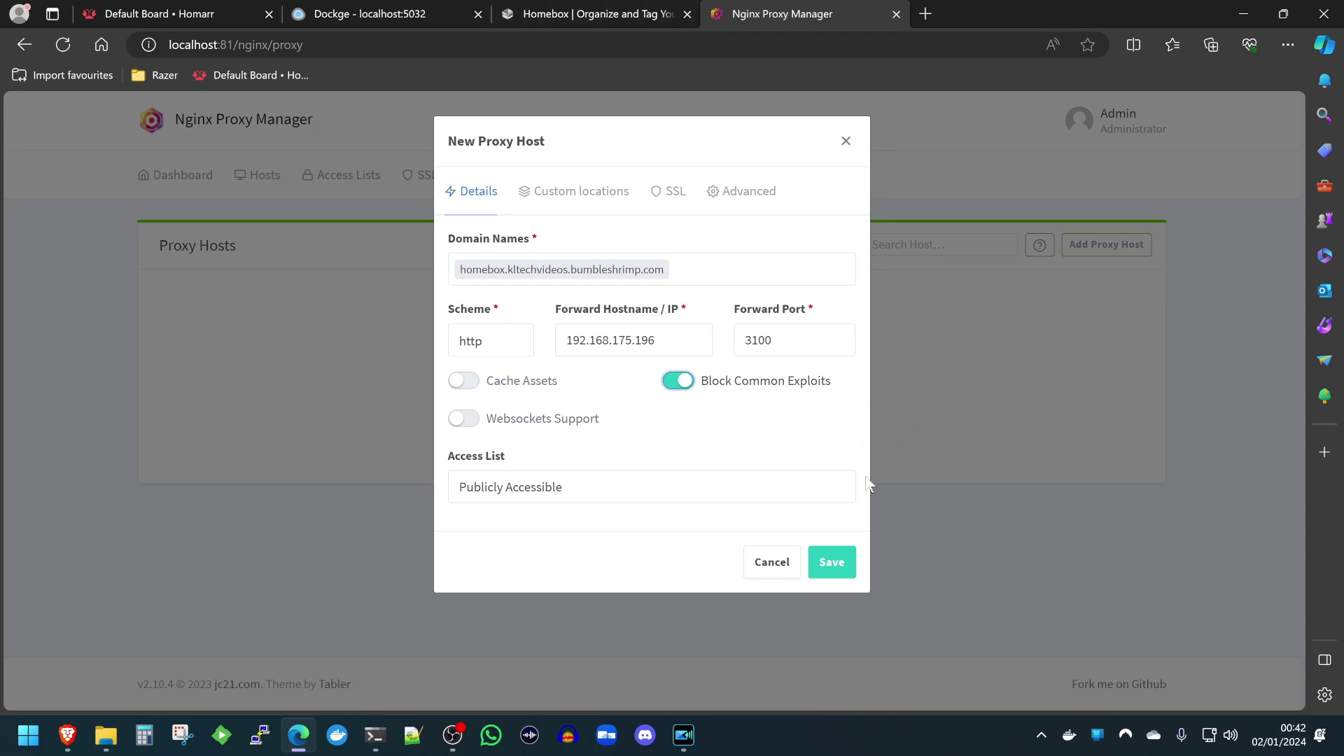
# Enable Websockets Support on the new proxy host and bring up its SSL settings.
pyautogui.click(669, 20)
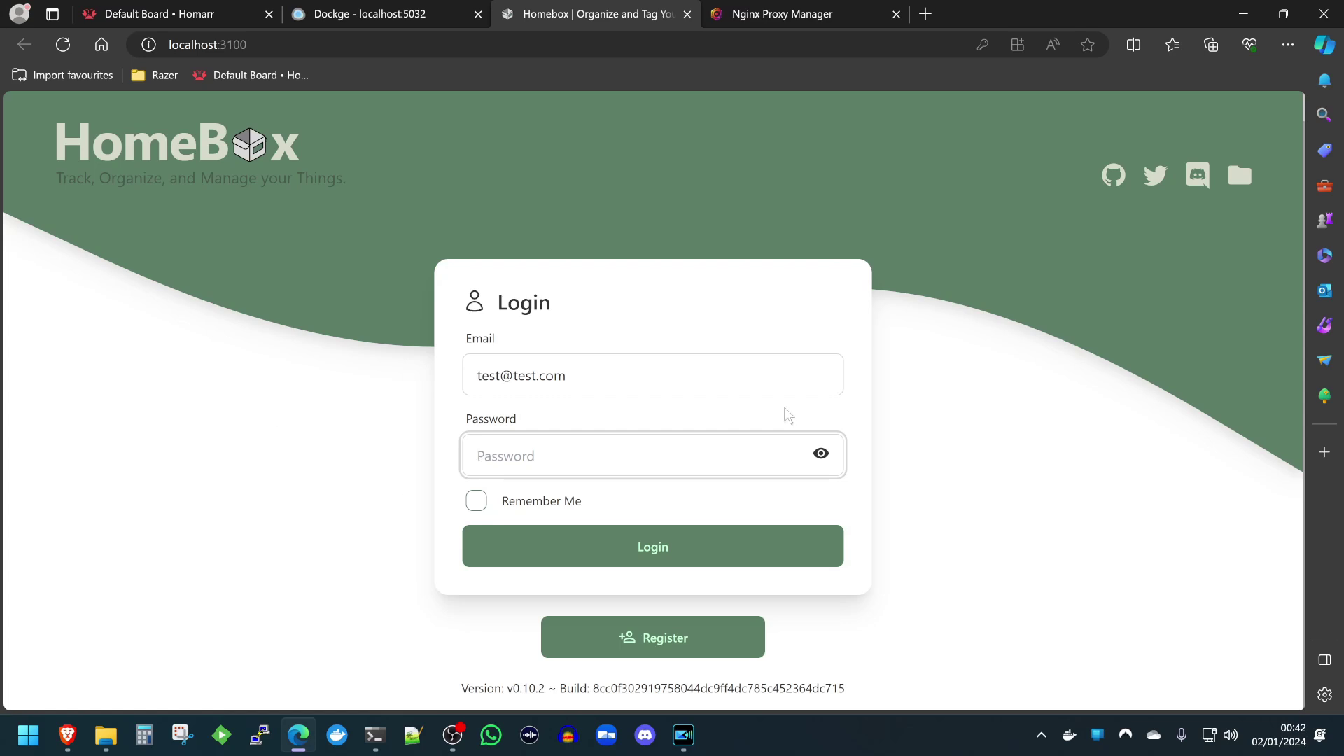
pyautogui.click(755, 17)
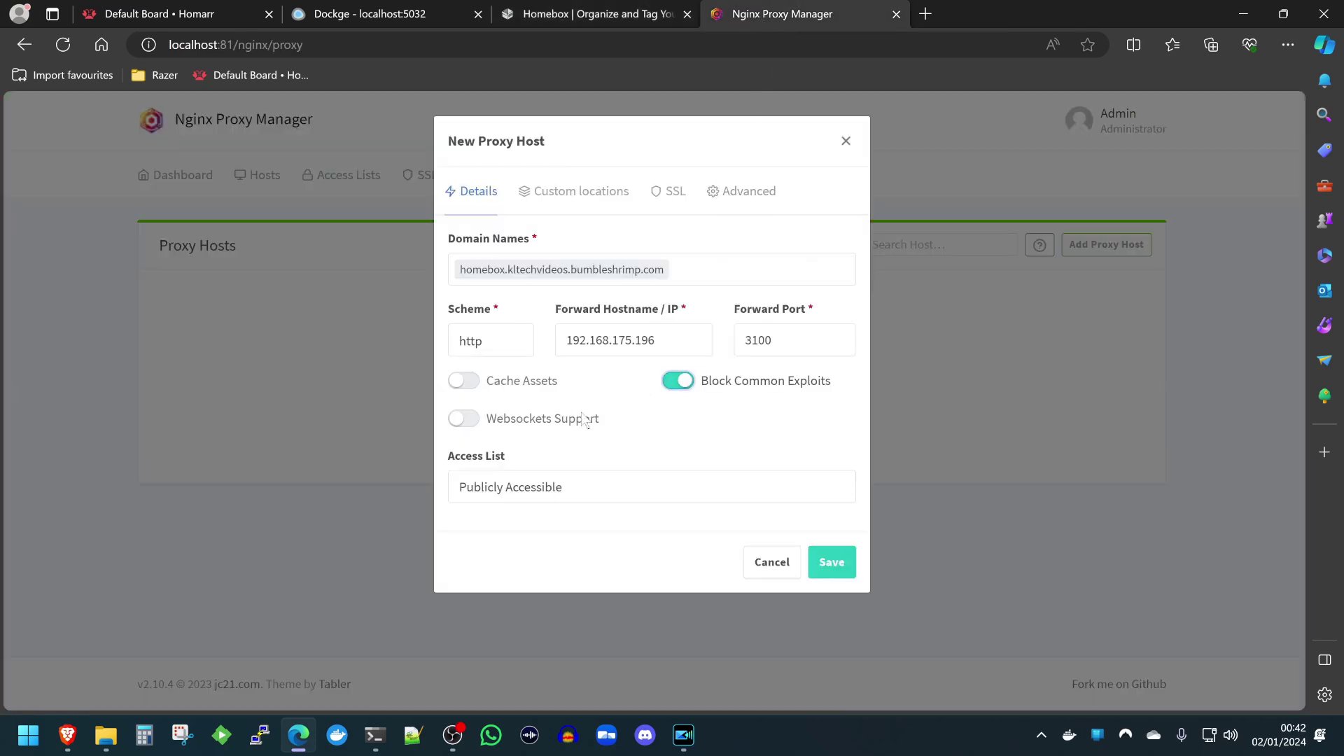
pyautogui.click(540, 420)
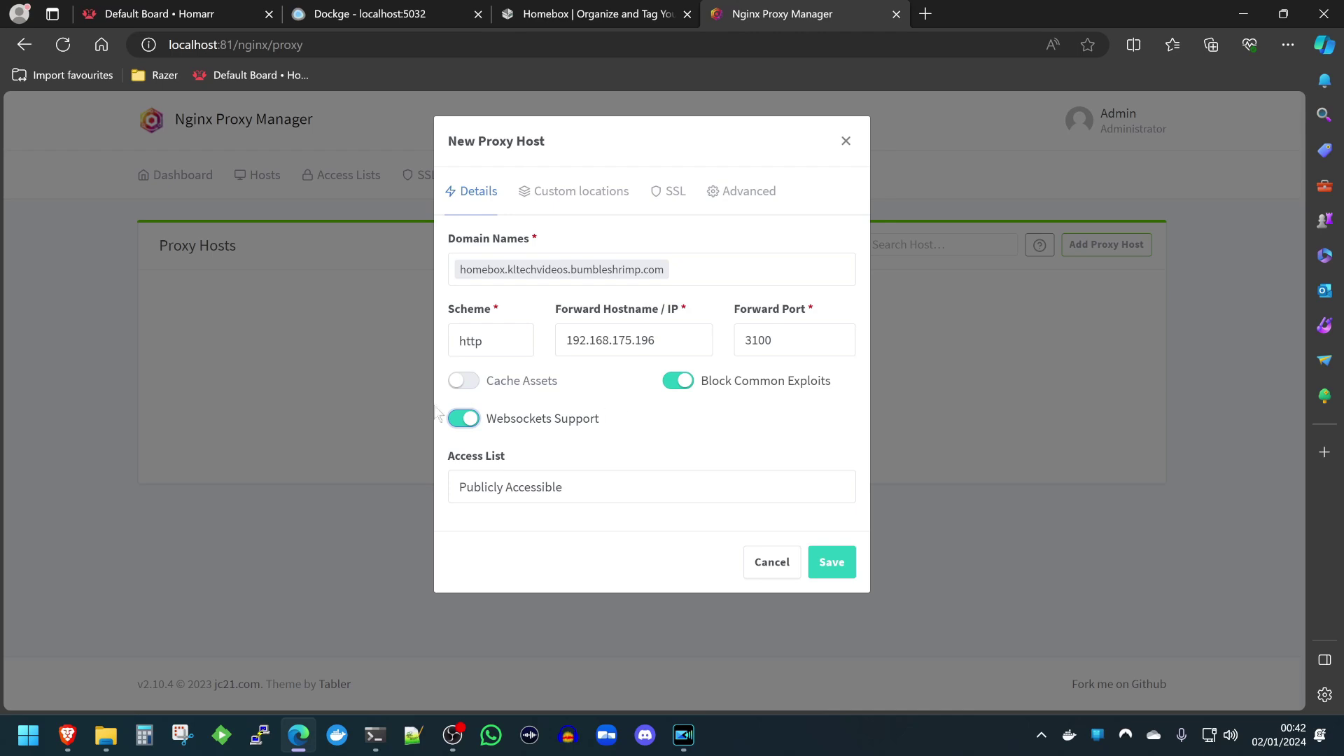
pyautogui.click(663, 203)
# Use the *.kltechvideos.bumbleshrimp.com certificate with Force SSL, HTTP/2, HSTS and HSTS Subdomains, and save.
pyautogui.click(567, 276)
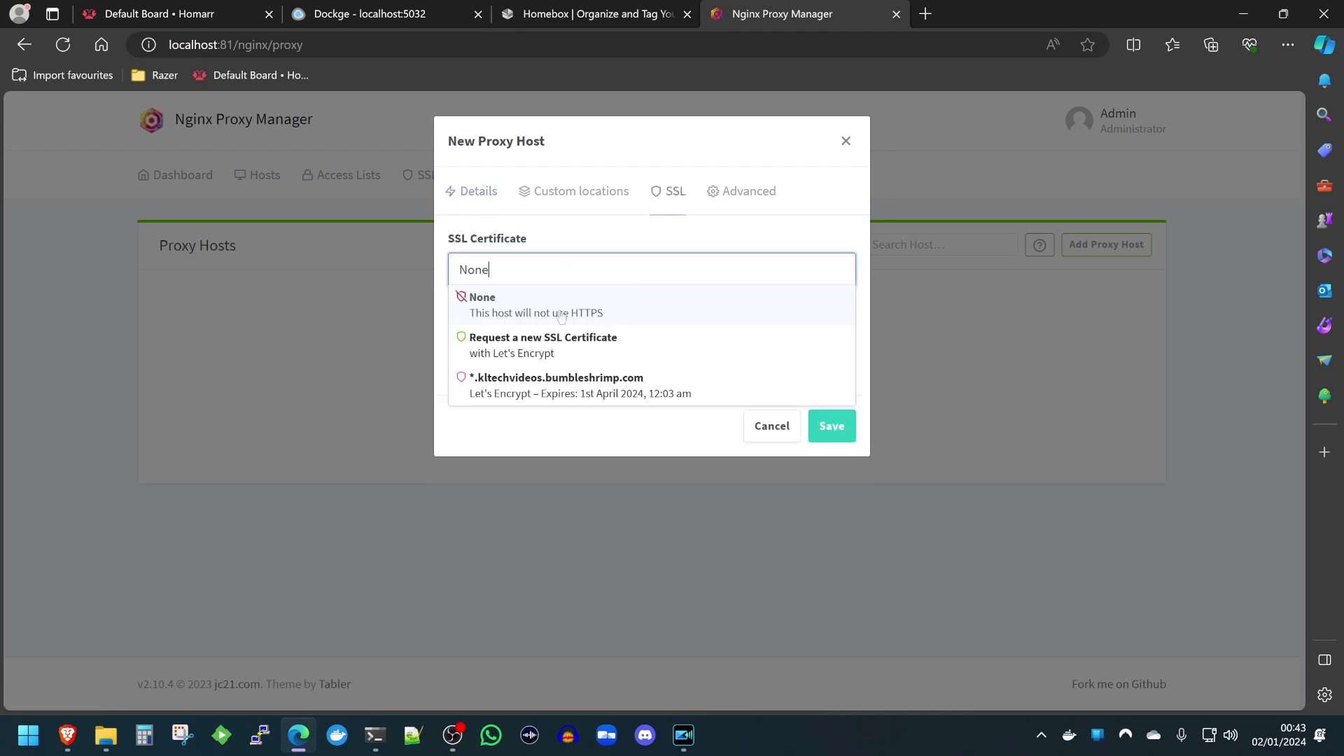
pyautogui.click(571, 389)
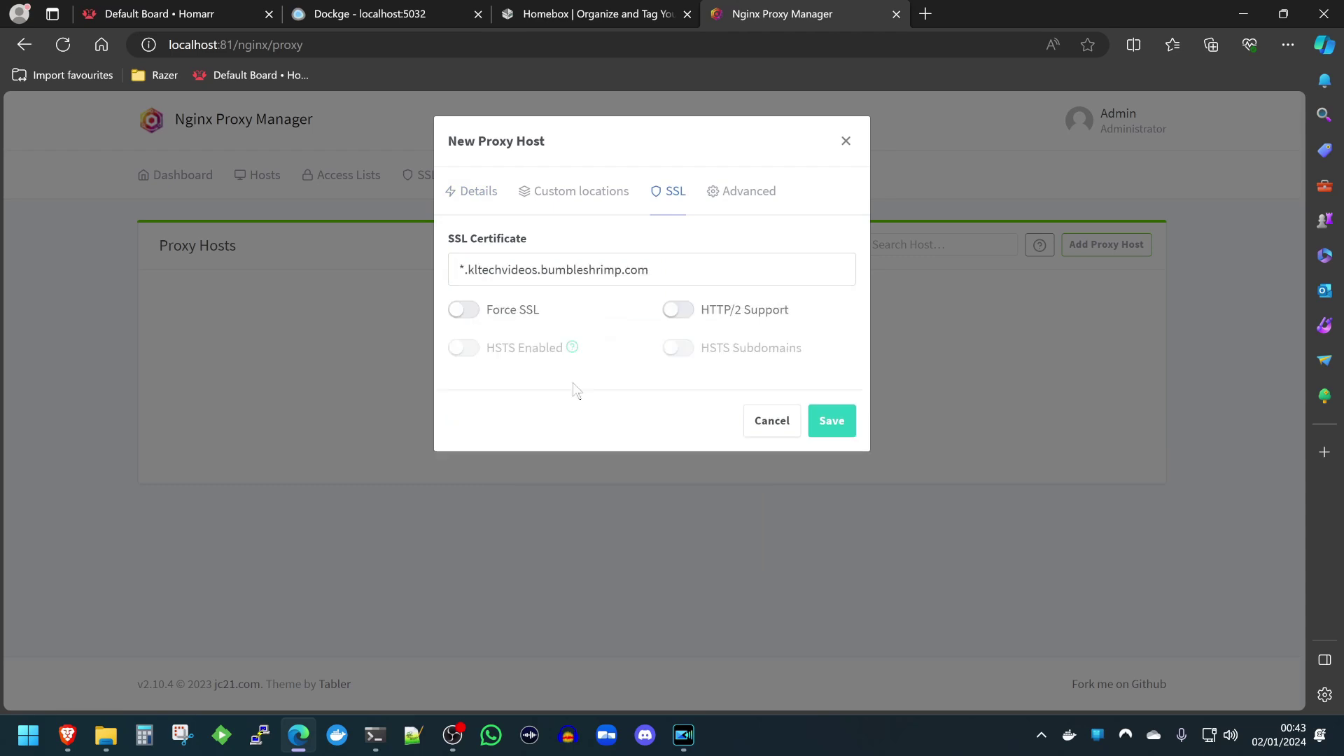
pyautogui.click(507, 316)
pyautogui.click(707, 312)
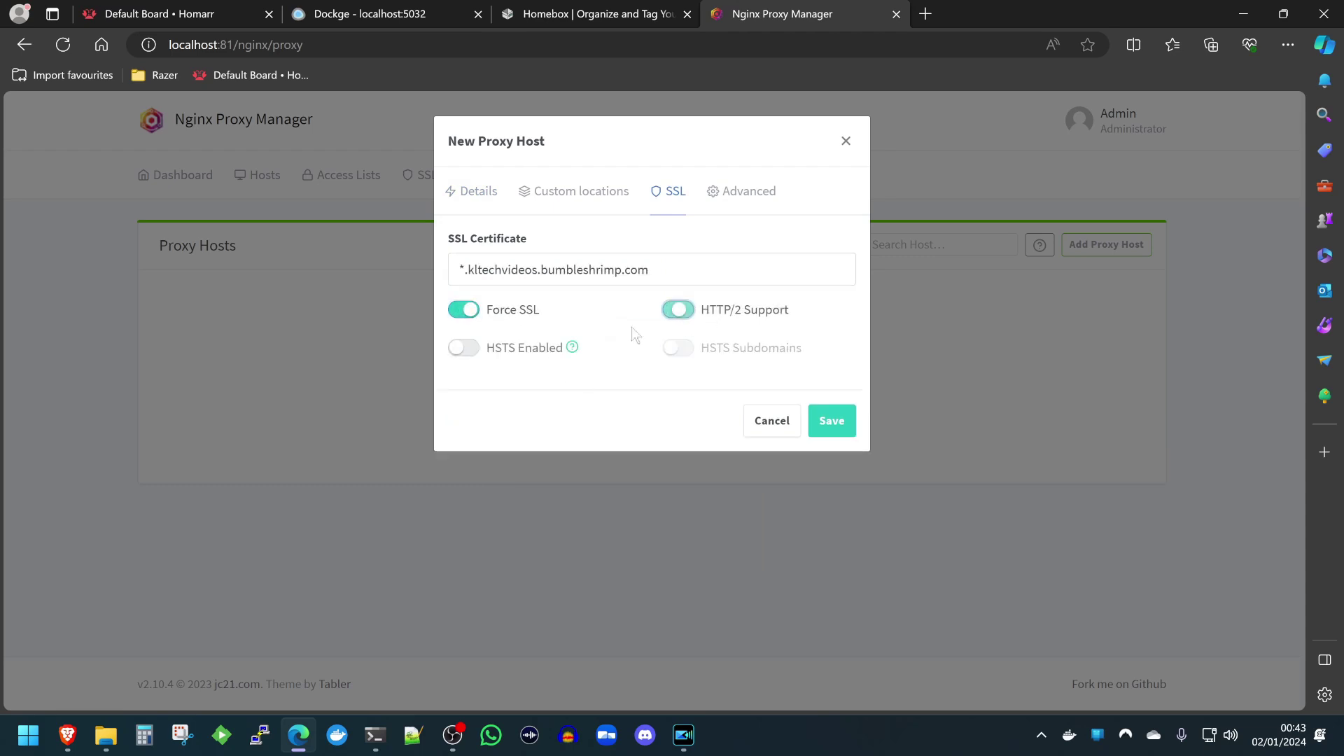
pyautogui.click(557, 354)
pyautogui.click(679, 350)
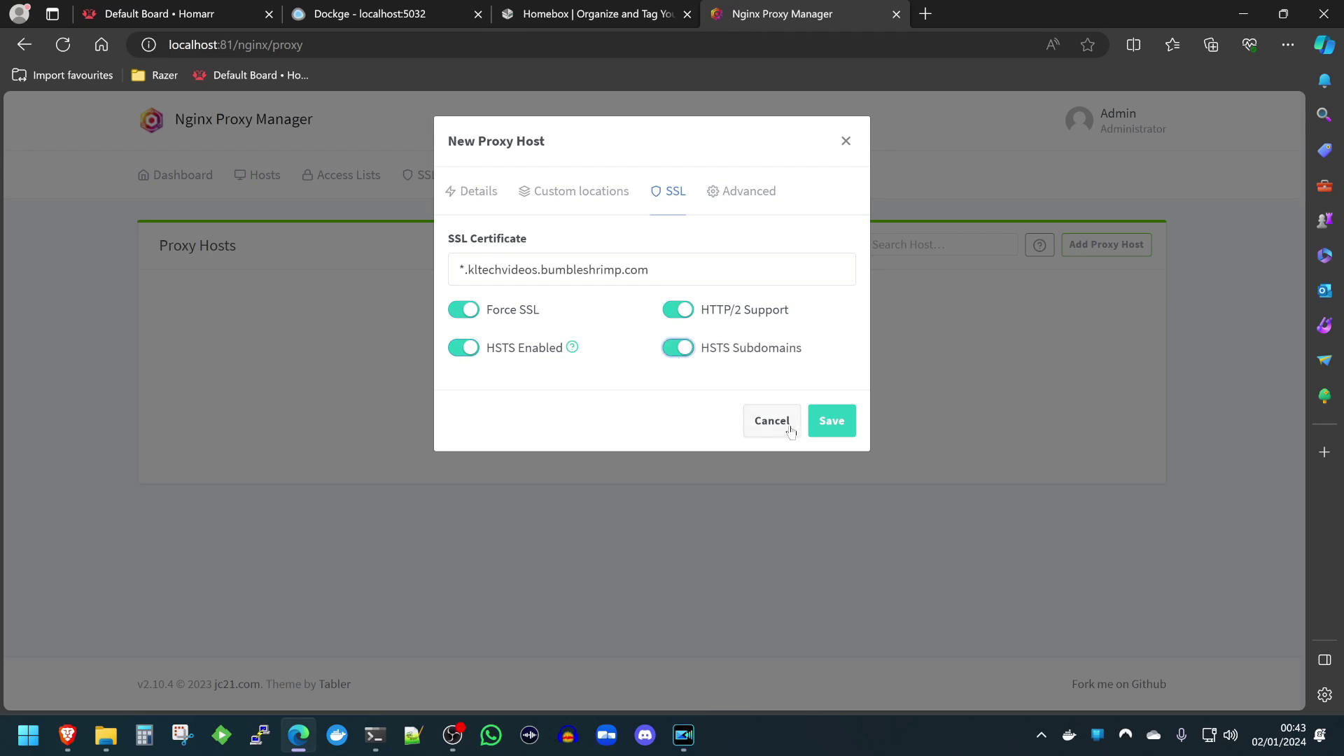
pyautogui.click(830, 422)
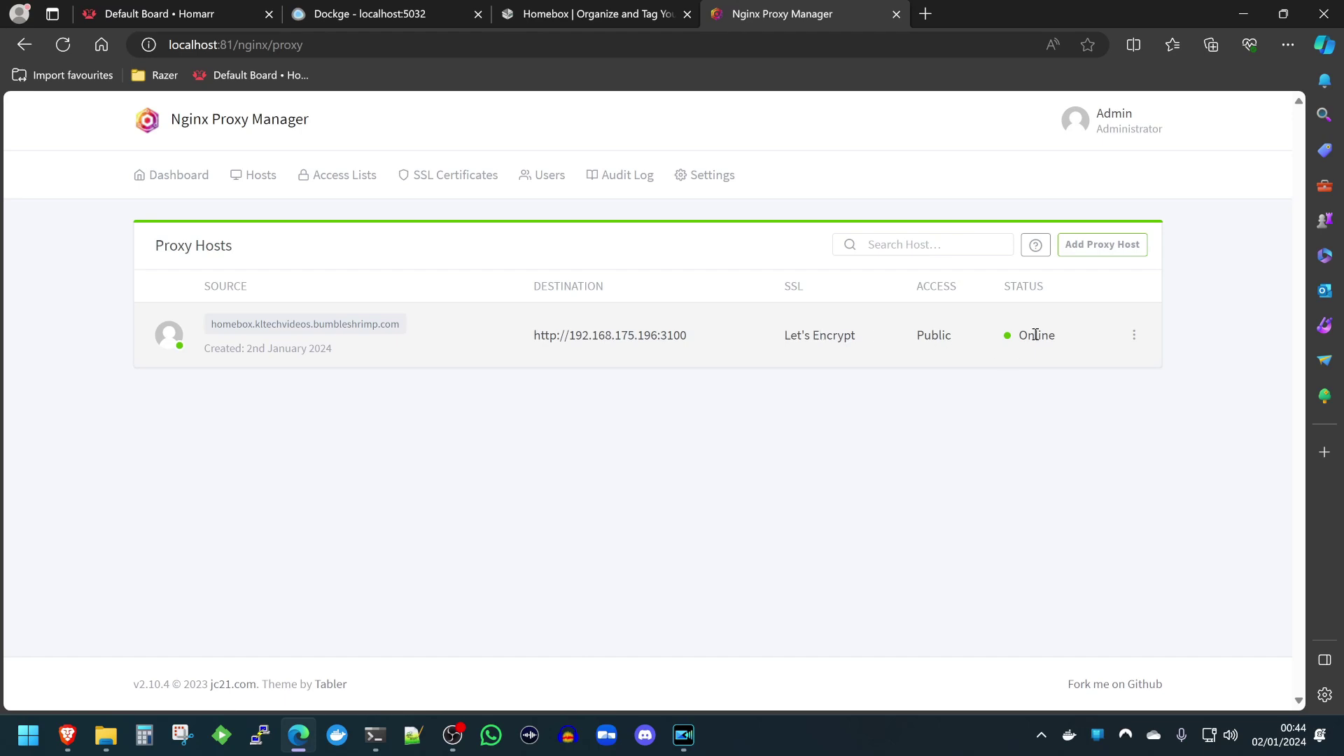
pyautogui.click(333, 325)
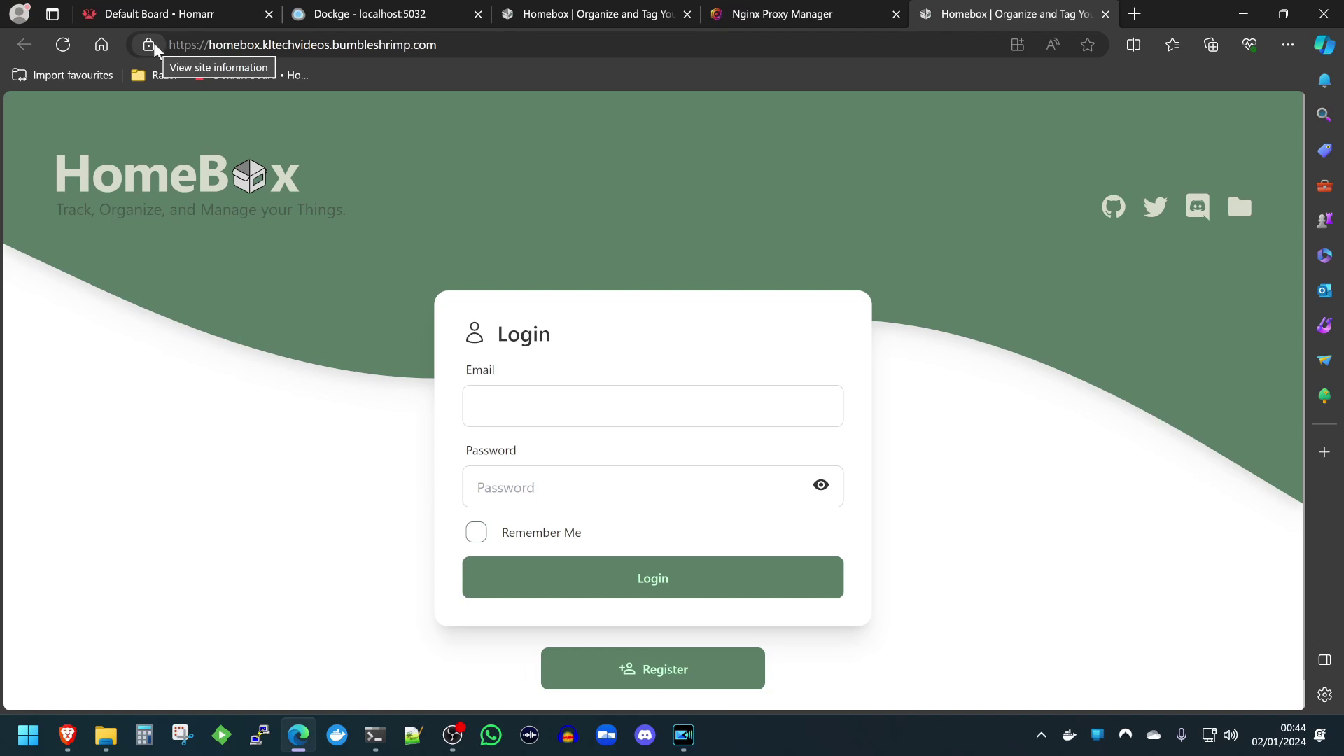
pyautogui.click(150, 46)
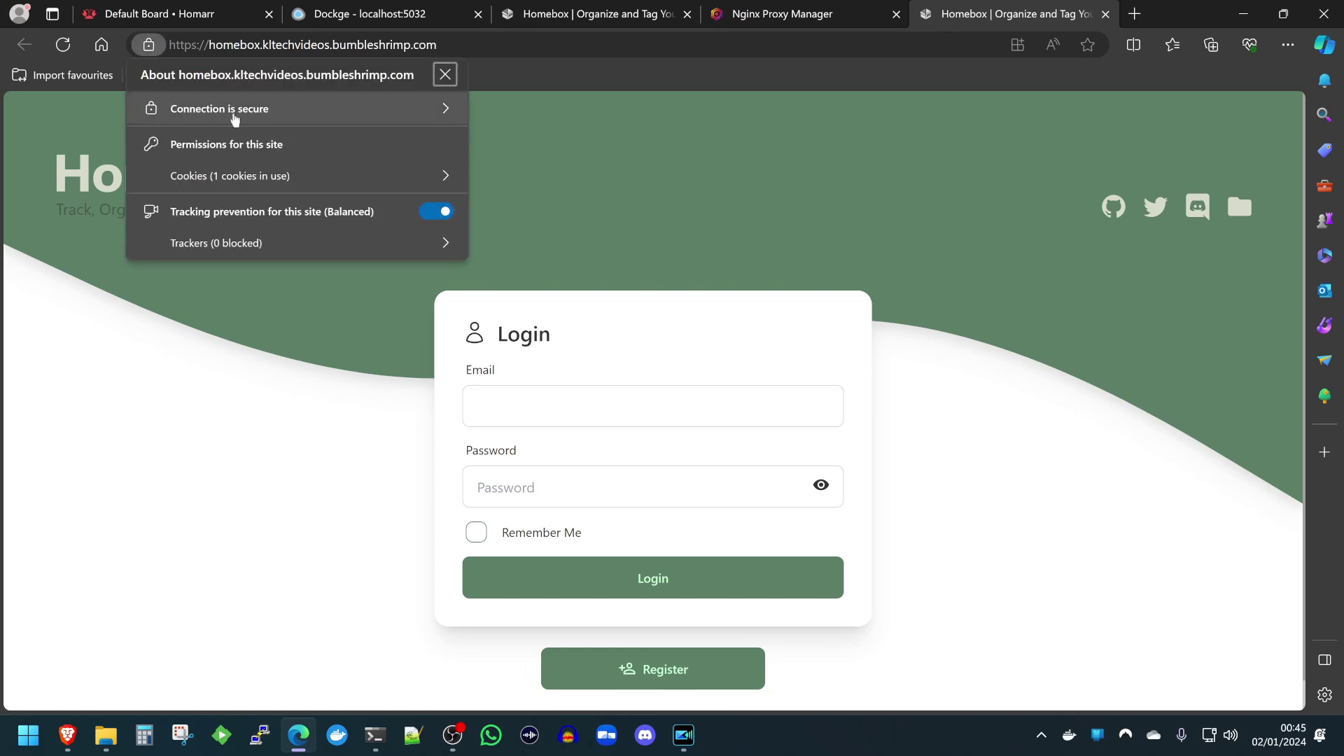
pyautogui.click(234, 117)
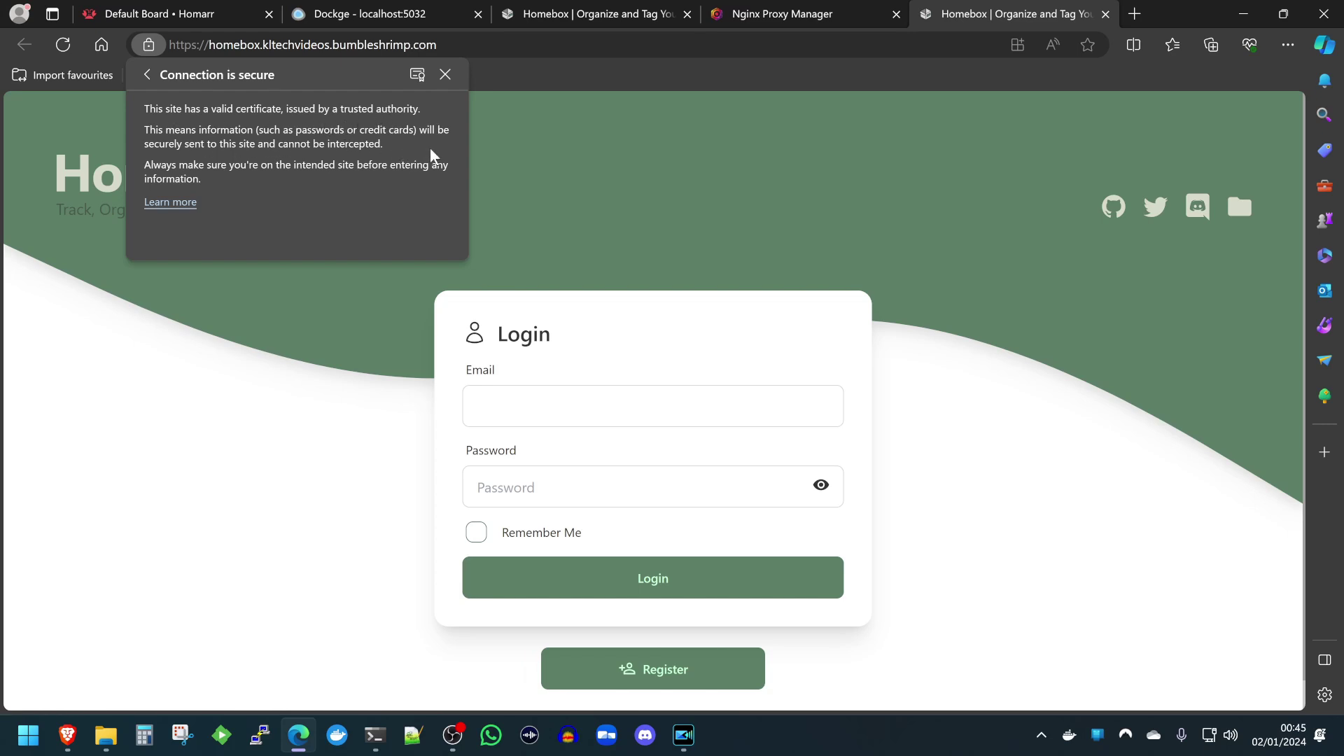
pyautogui.click(598, 196)
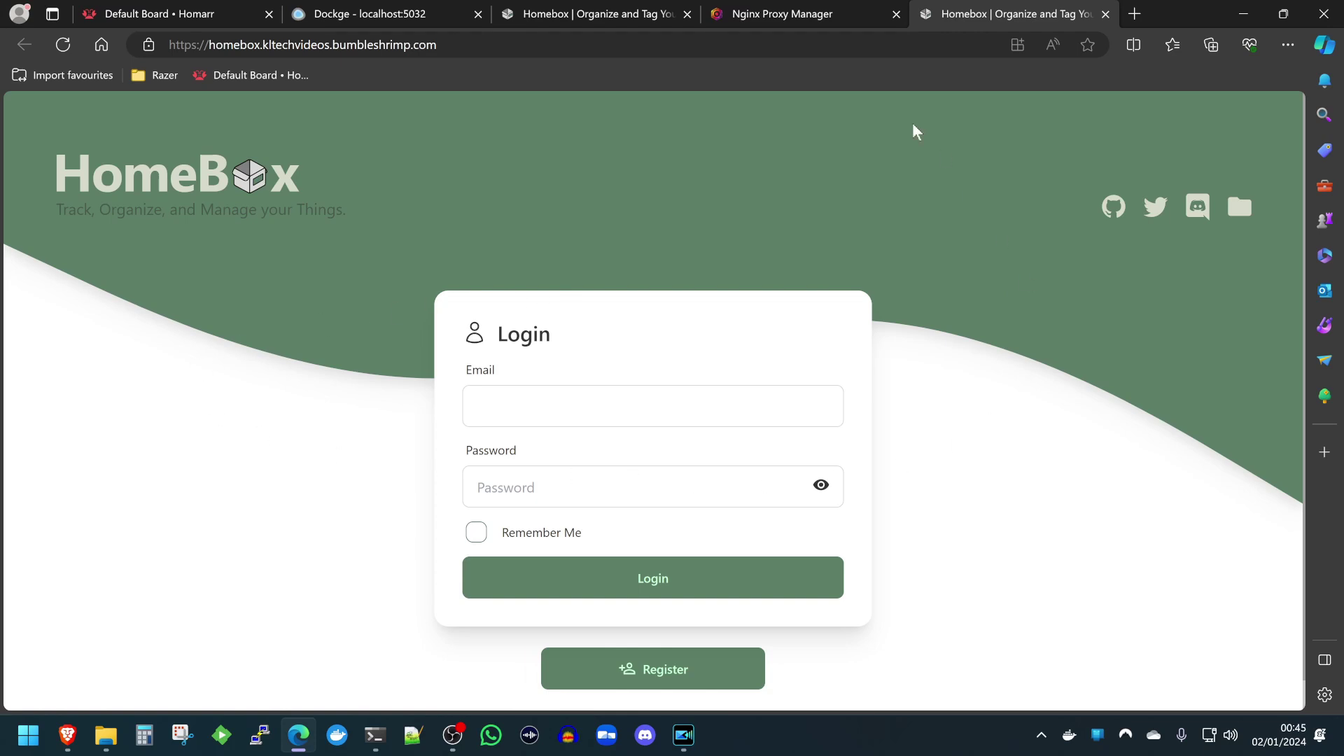
pyautogui.click(795, 18)
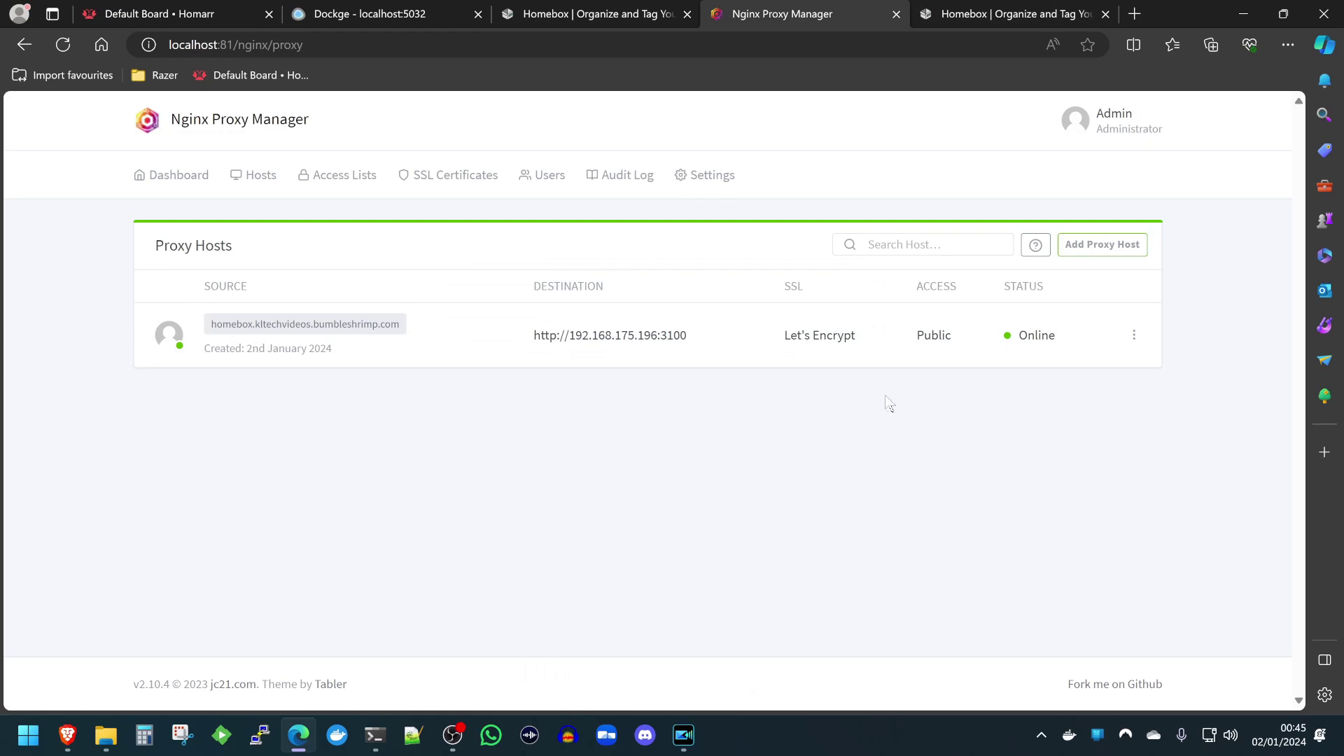
pyautogui.click(1077, 247)
pyautogui.click(843, 143)
pyautogui.moveTo(452, 733)
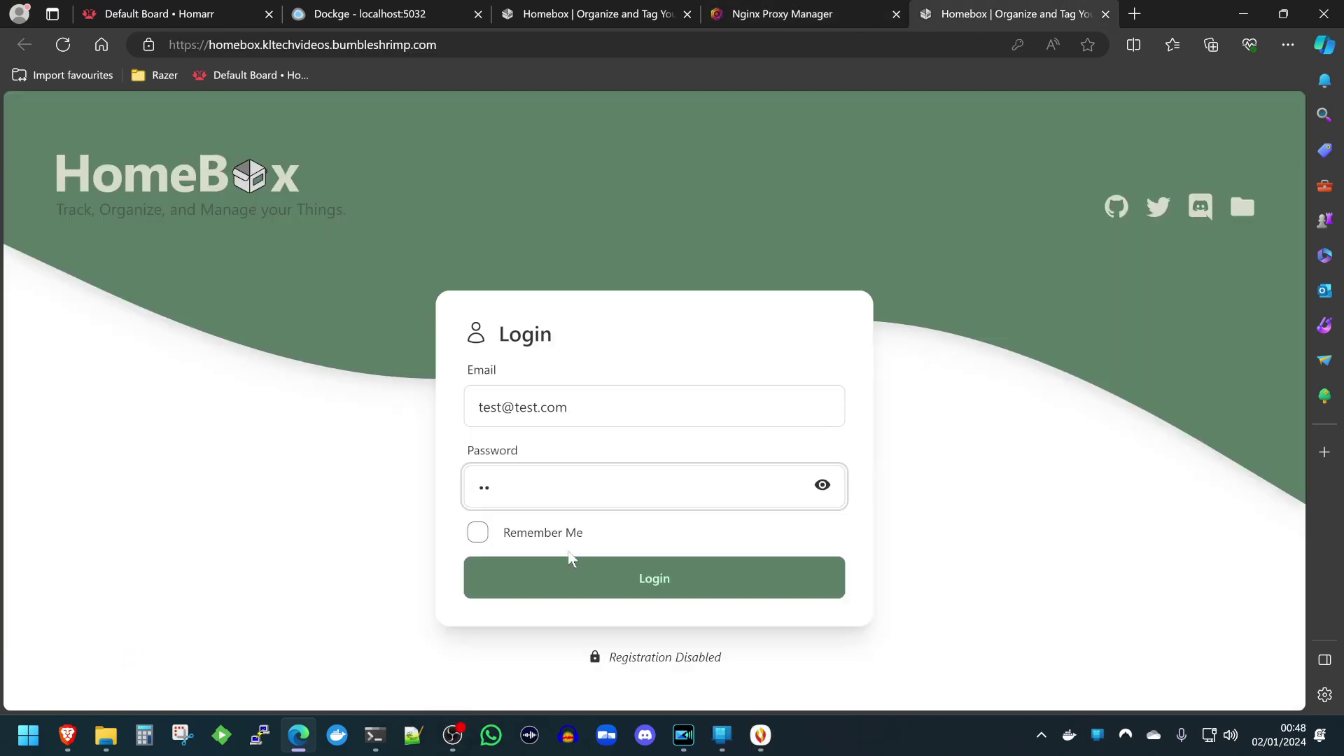
# Retype the Homebox password, submit the HTTPS login, and go back to the Homarr default board.
pyautogui.press('BackSpace')
pyautogui.press('BackSpace')
pyautogui.write('••••••••••')
pyautogui.press('Return')
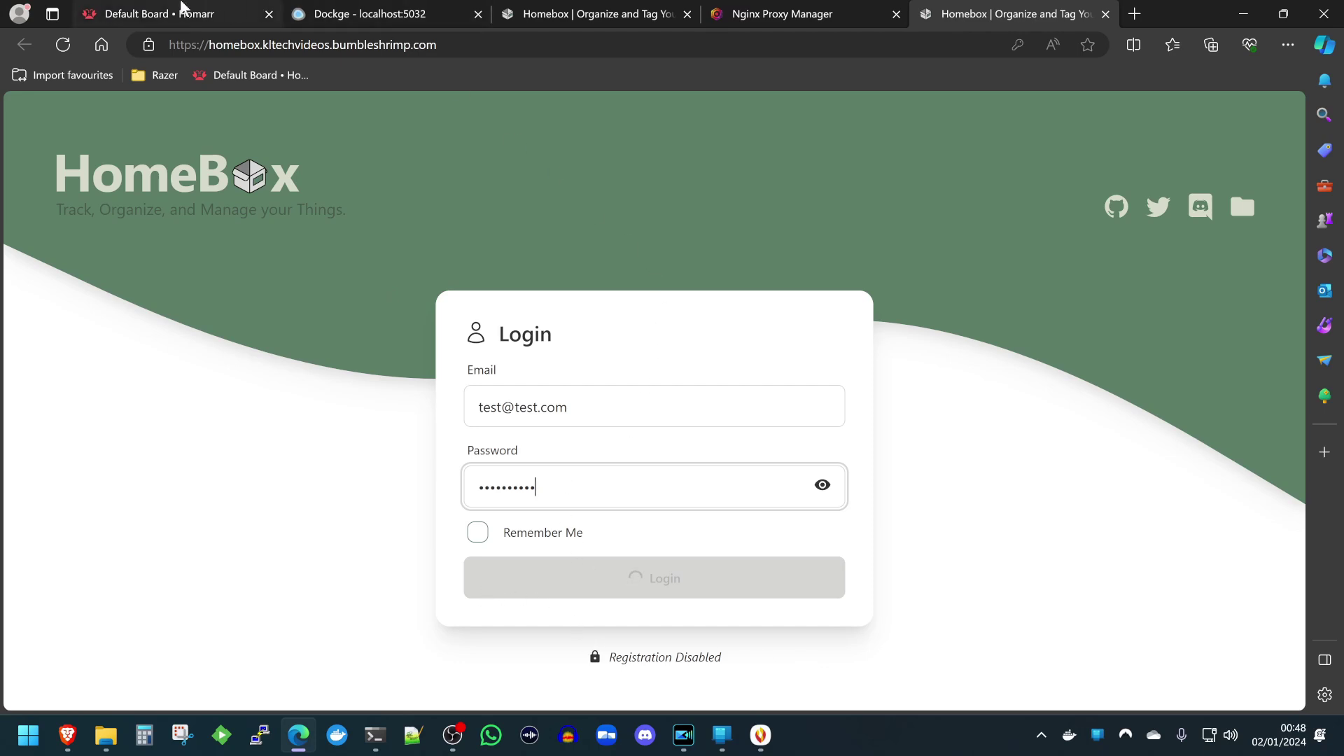
pyautogui.click(181, 8)
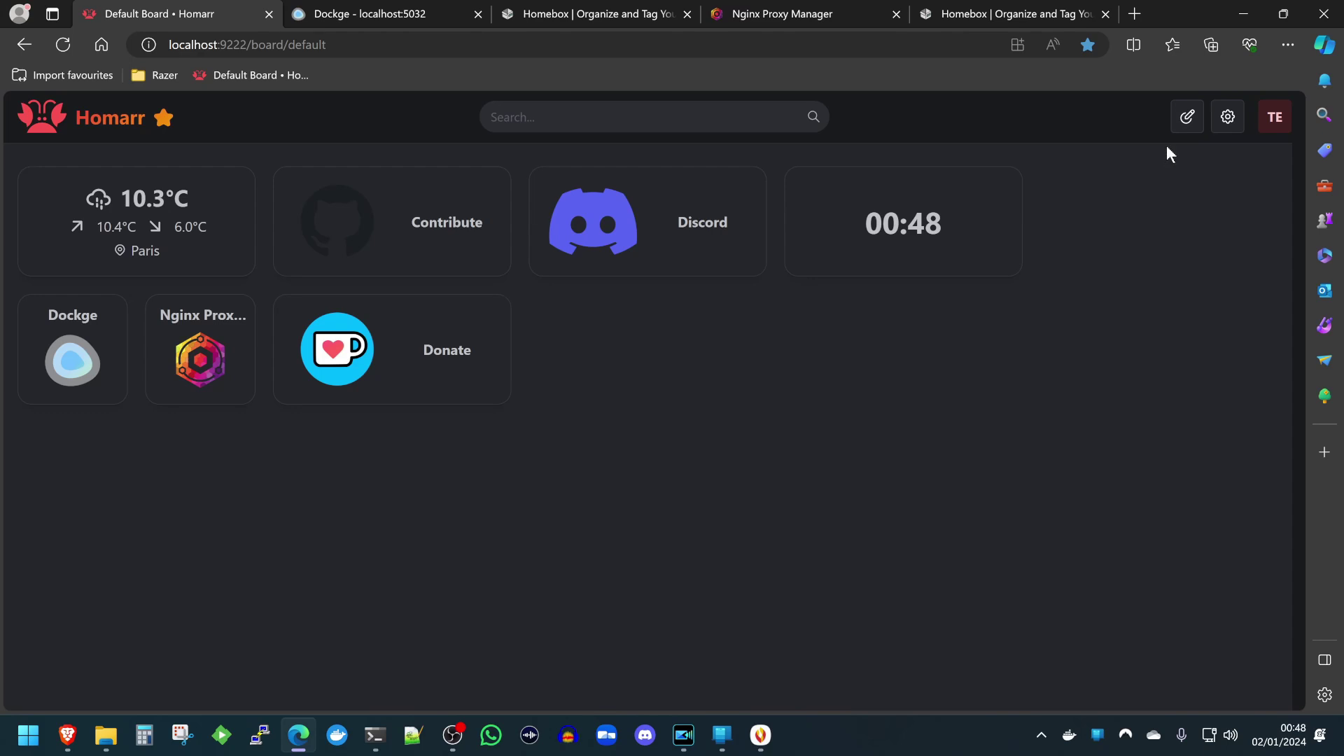
# Turn on Homarr edit mode and add a new app tile named Adguard.
pyautogui.click(1187, 118)
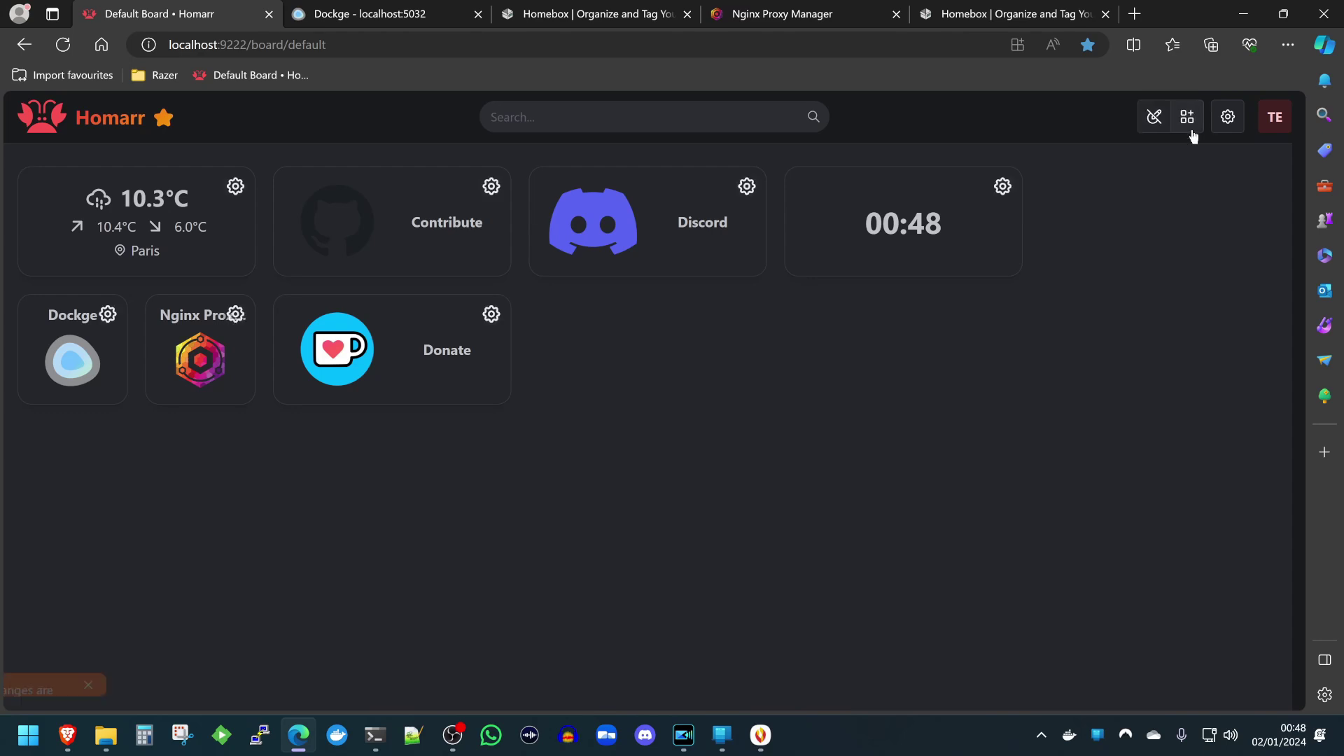
pyautogui.click(1187, 116)
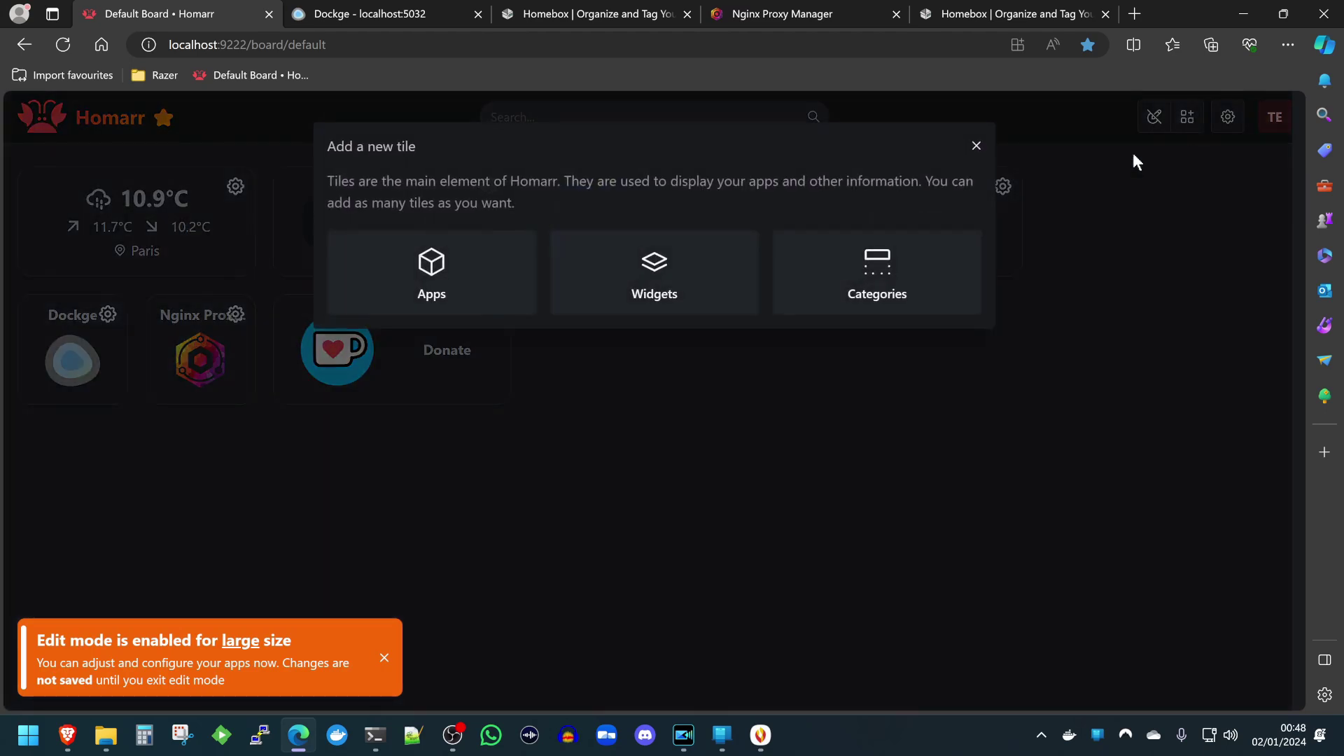
pyautogui.click(480, 299)
pyautogui.tripleClick(550, 456)
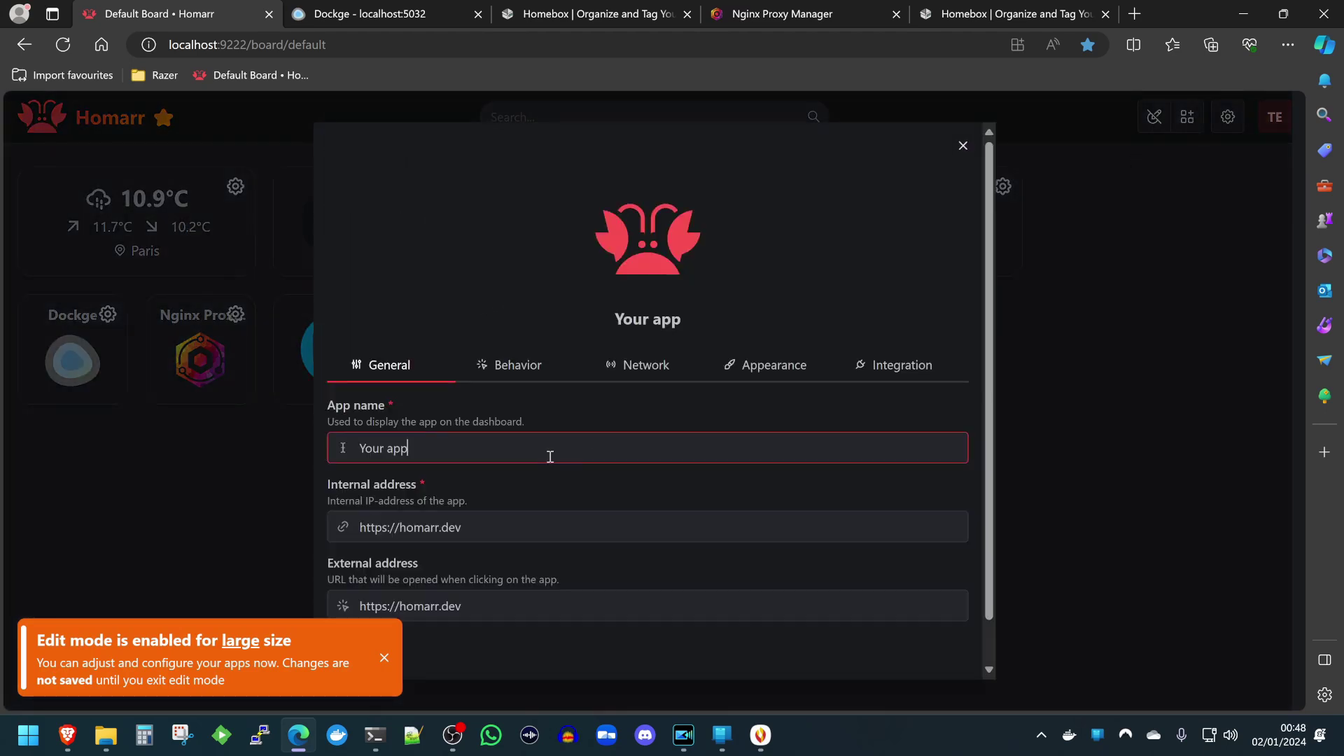
pyautogui.write('Adguard')
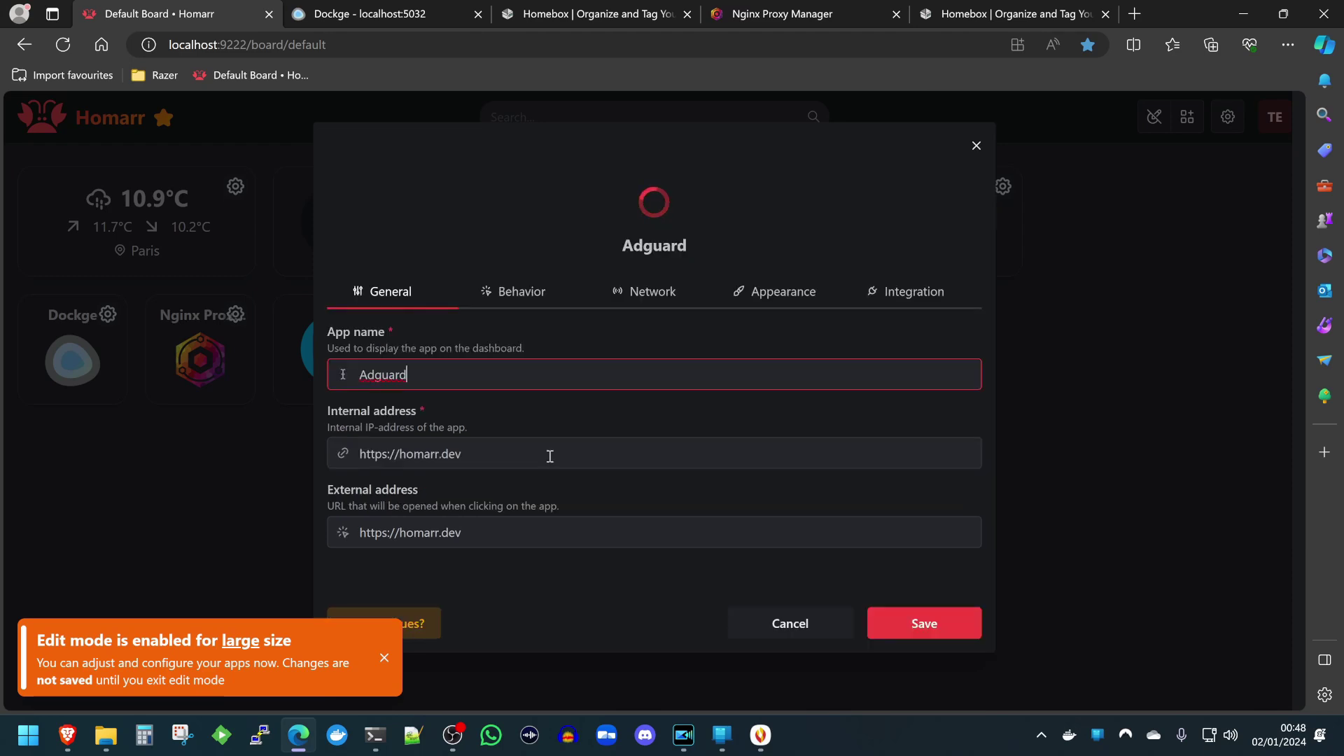
pyautogui.tripleClick(477, 518)
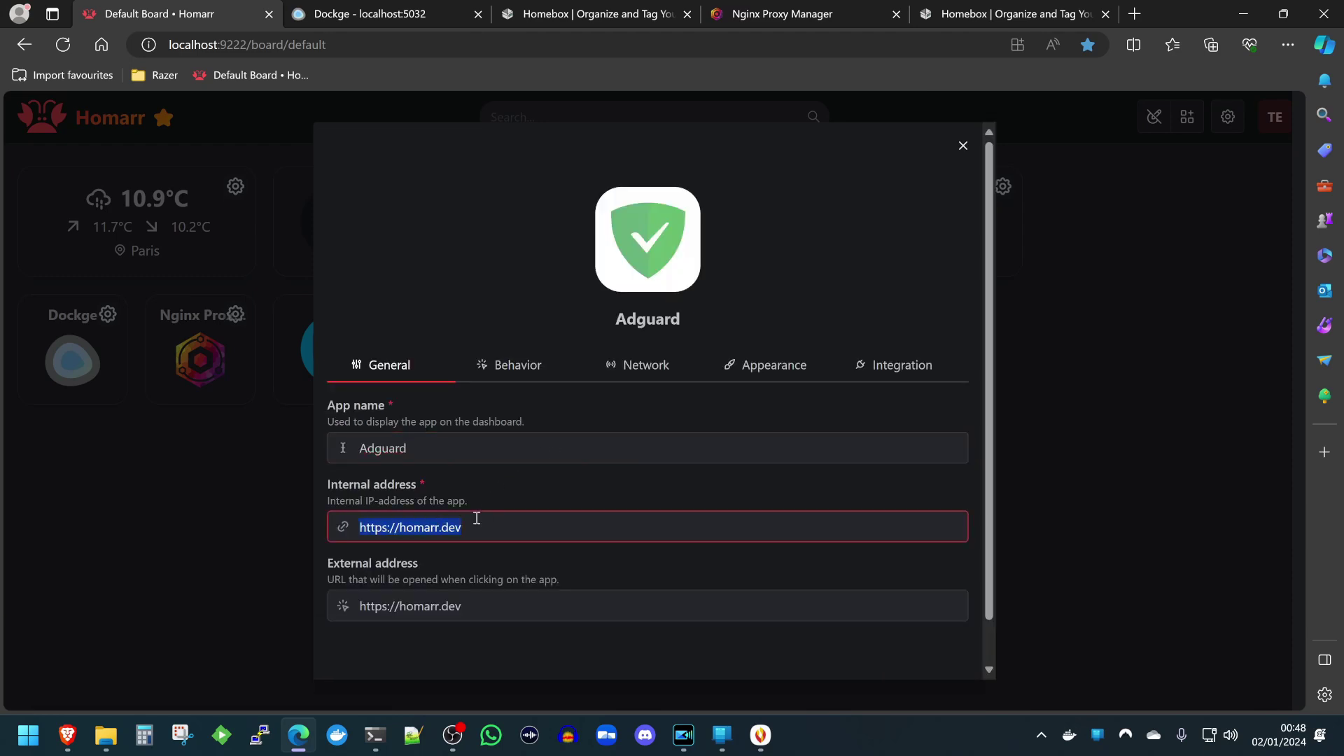
pyautogui.write('http')
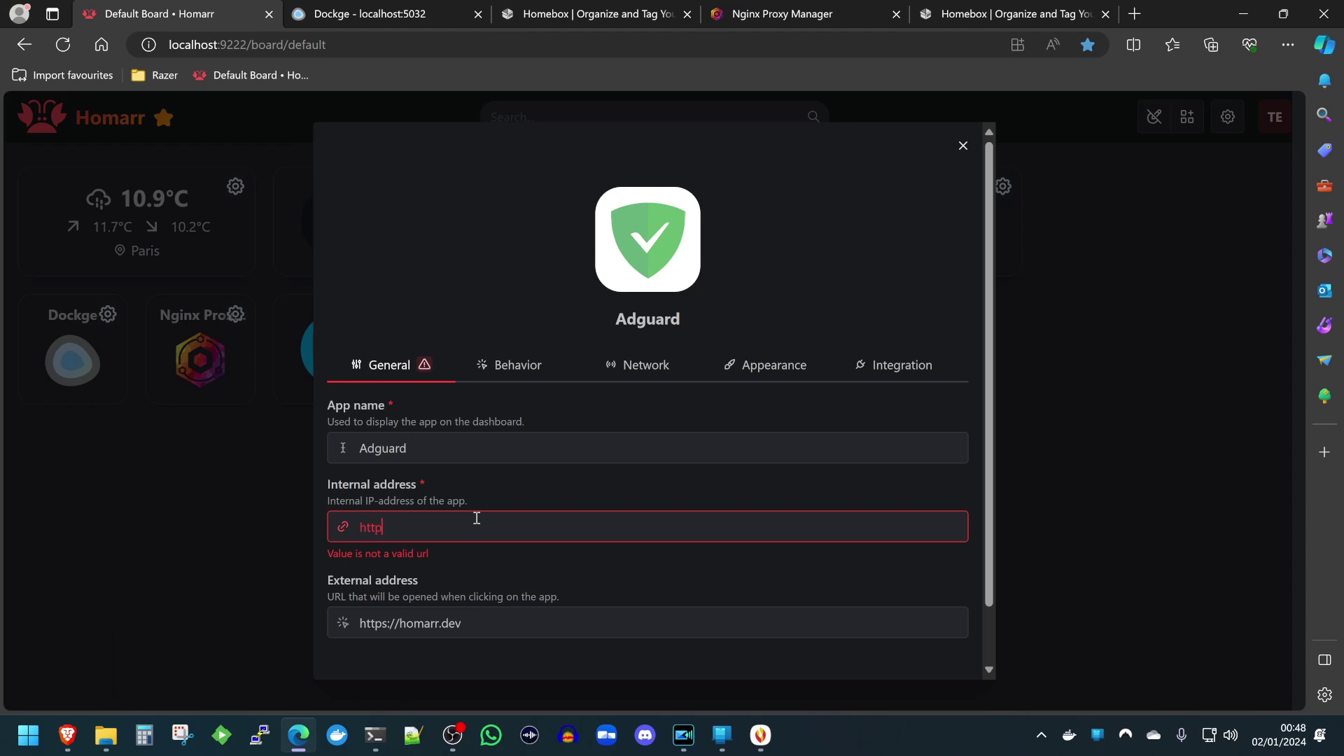
pyautogui.write('://localhost')
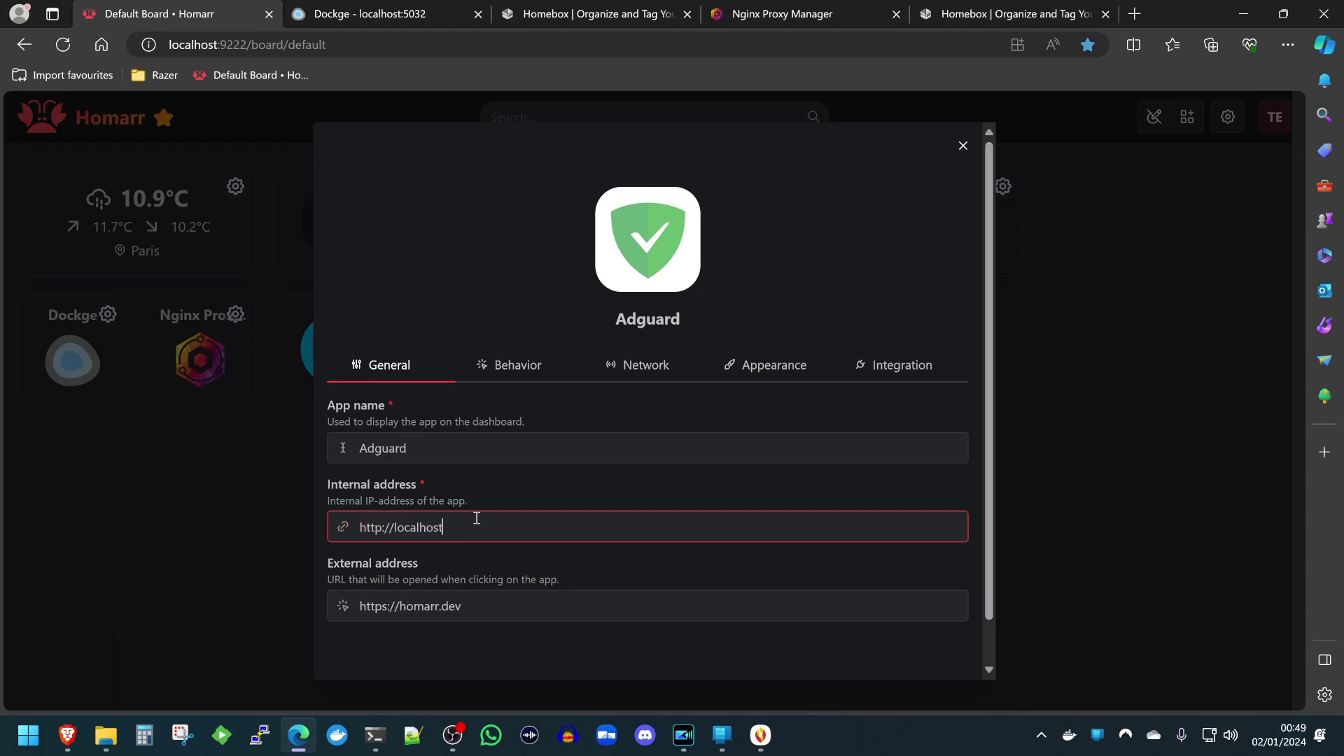
pyautogui.write(':82')
pyautogui.hotkey('ctrl', 'a')
pyautogui.hotkey('ctrl', 'c')
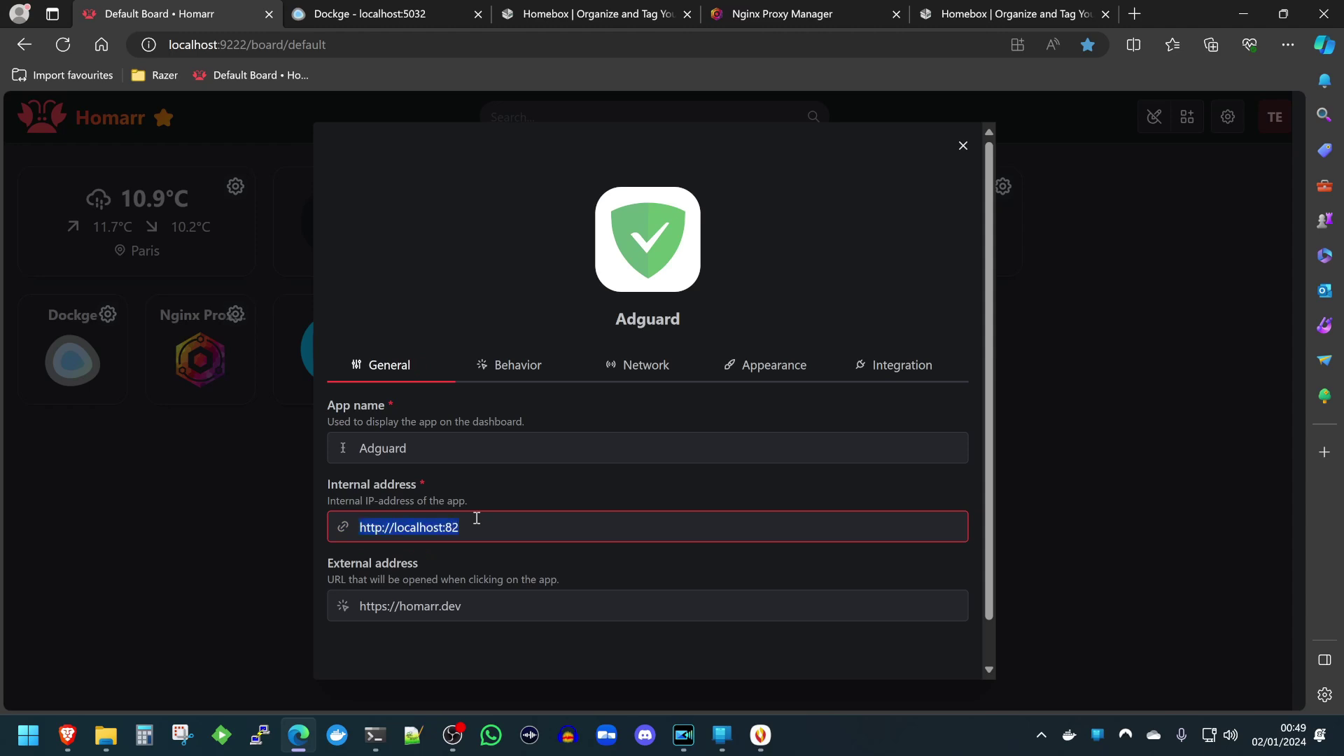
pyautogui.press('Tab')
pyautogui.hotkey('ctrl', 'v')
pyautogui.scroll(-1, 770, 532)
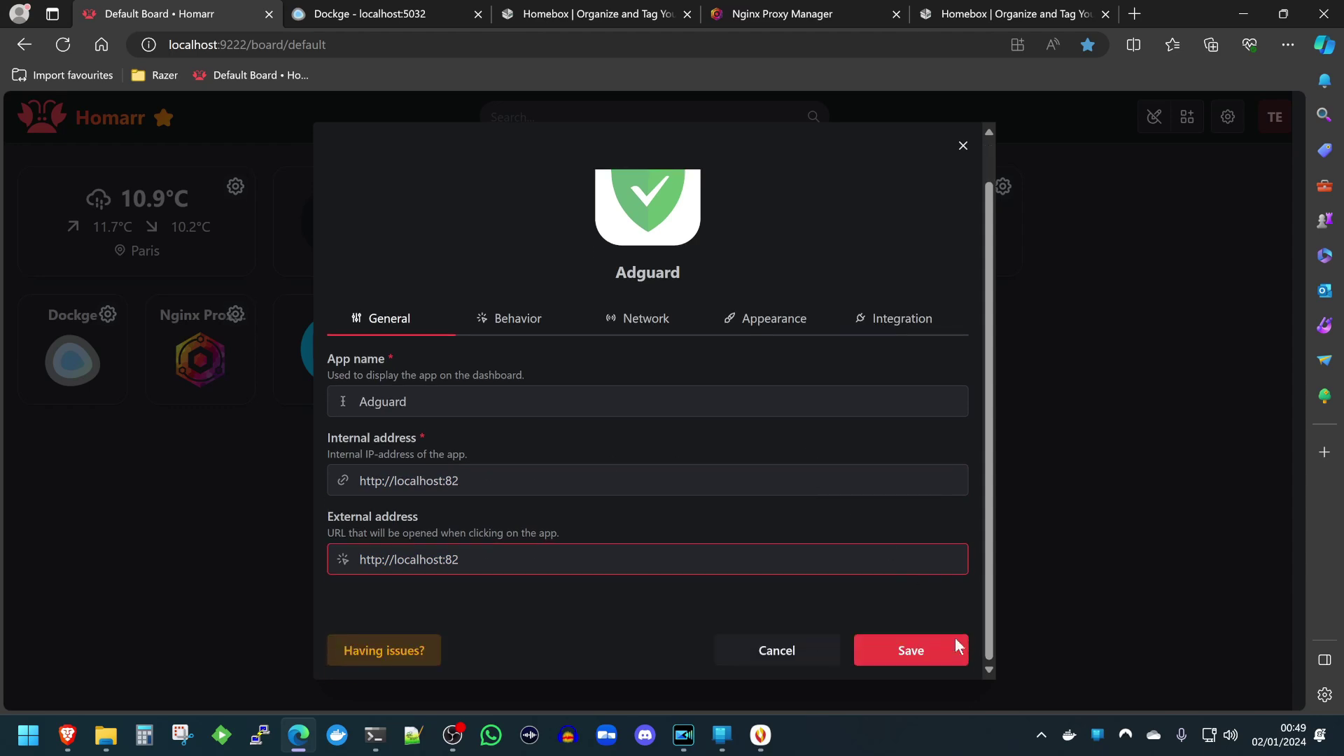
pyautogui.click(928, 654)
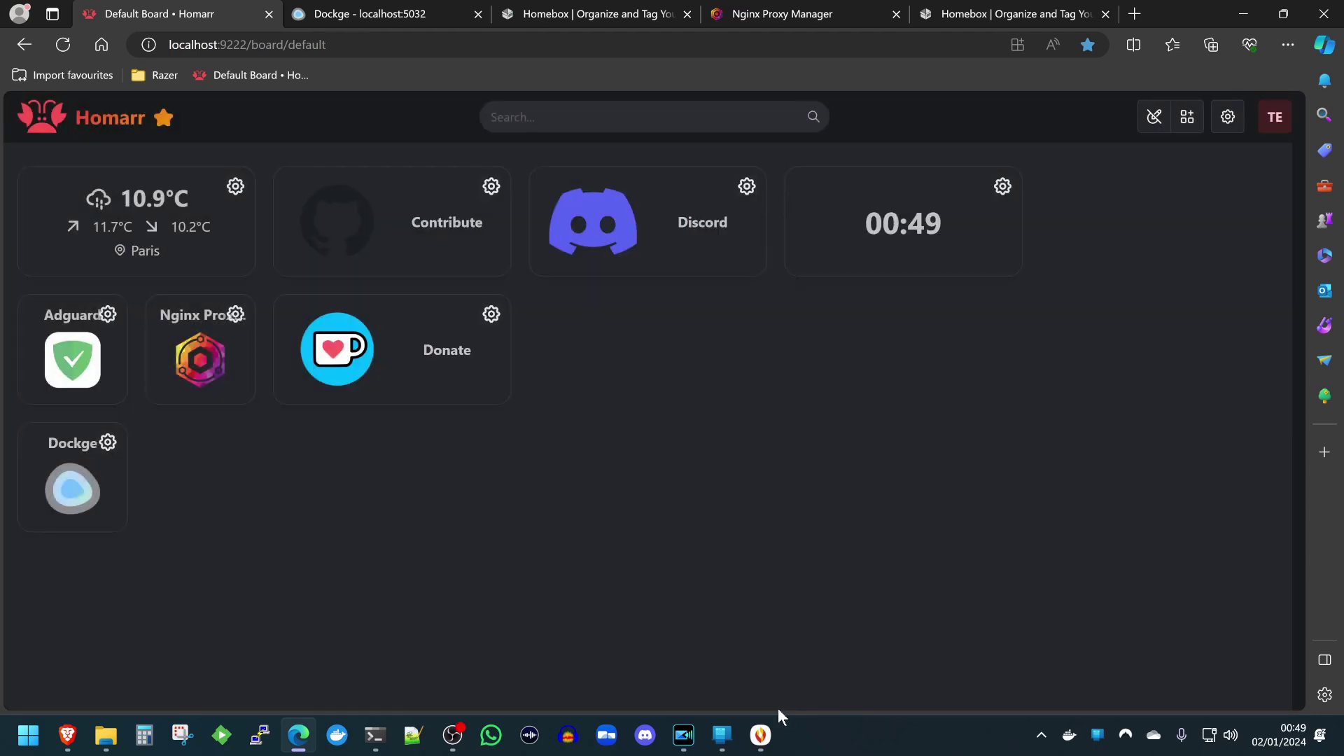
# Save the board, open AdGuard Home from the Adguard tile, and sign in with the username and password.
pyautogui.click(1154, 117)
pyautogui.click(72, 354)
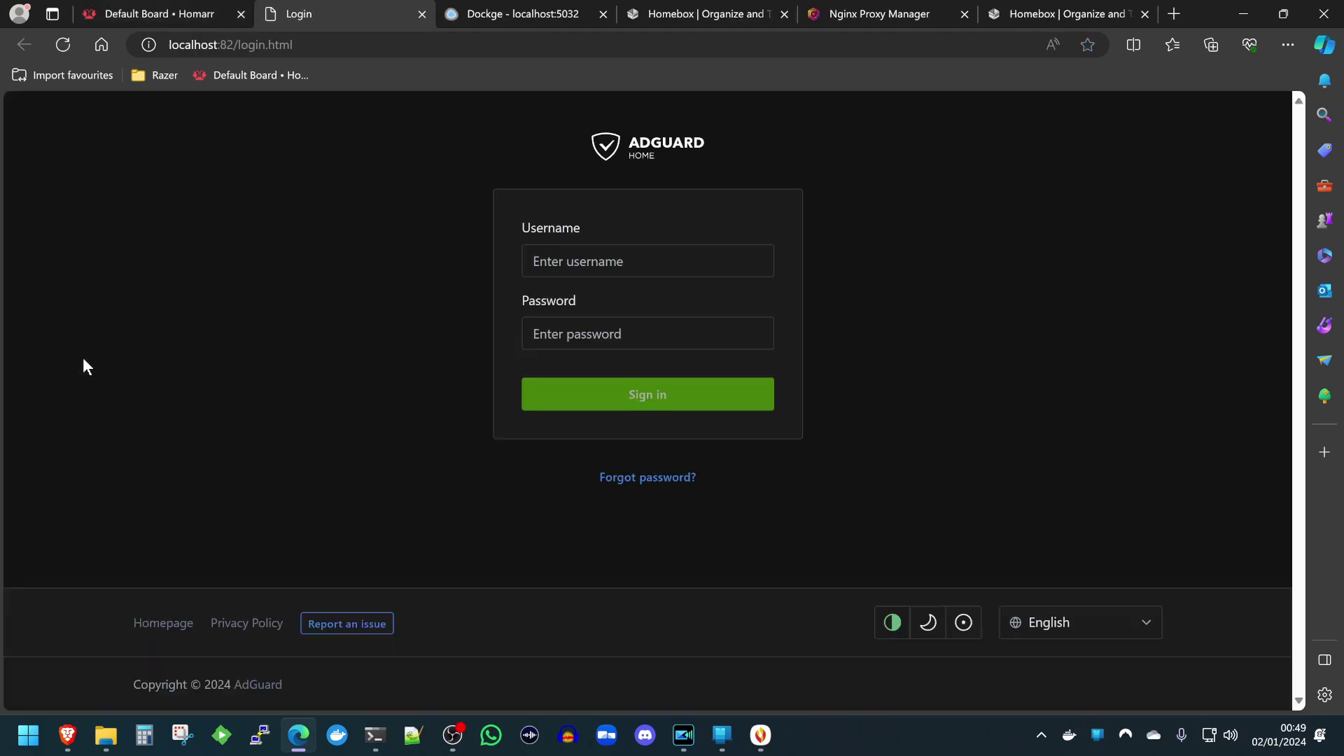
pyautogui.write('test')
pyautogui.press('Tab')
pyautogui.write('•••••••••')
pyautogui.press('Return')
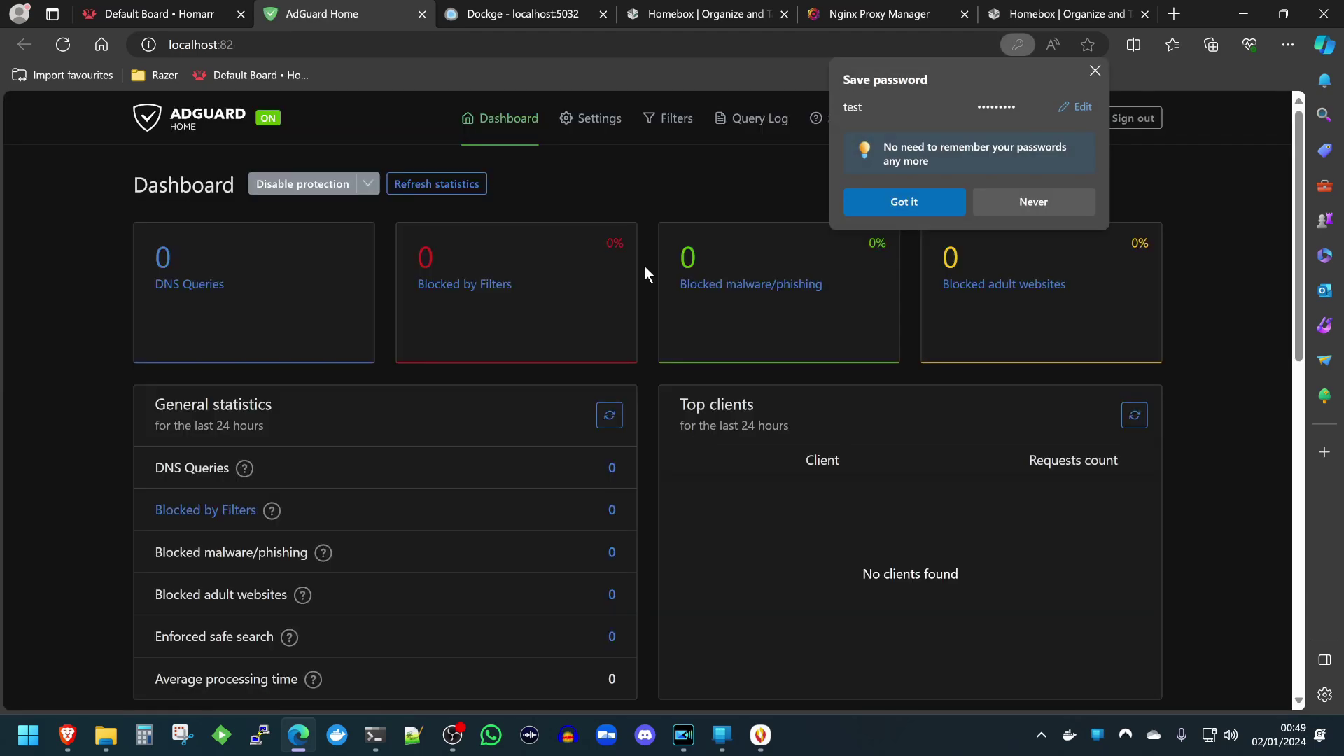
pyautogui.click(986, 203)
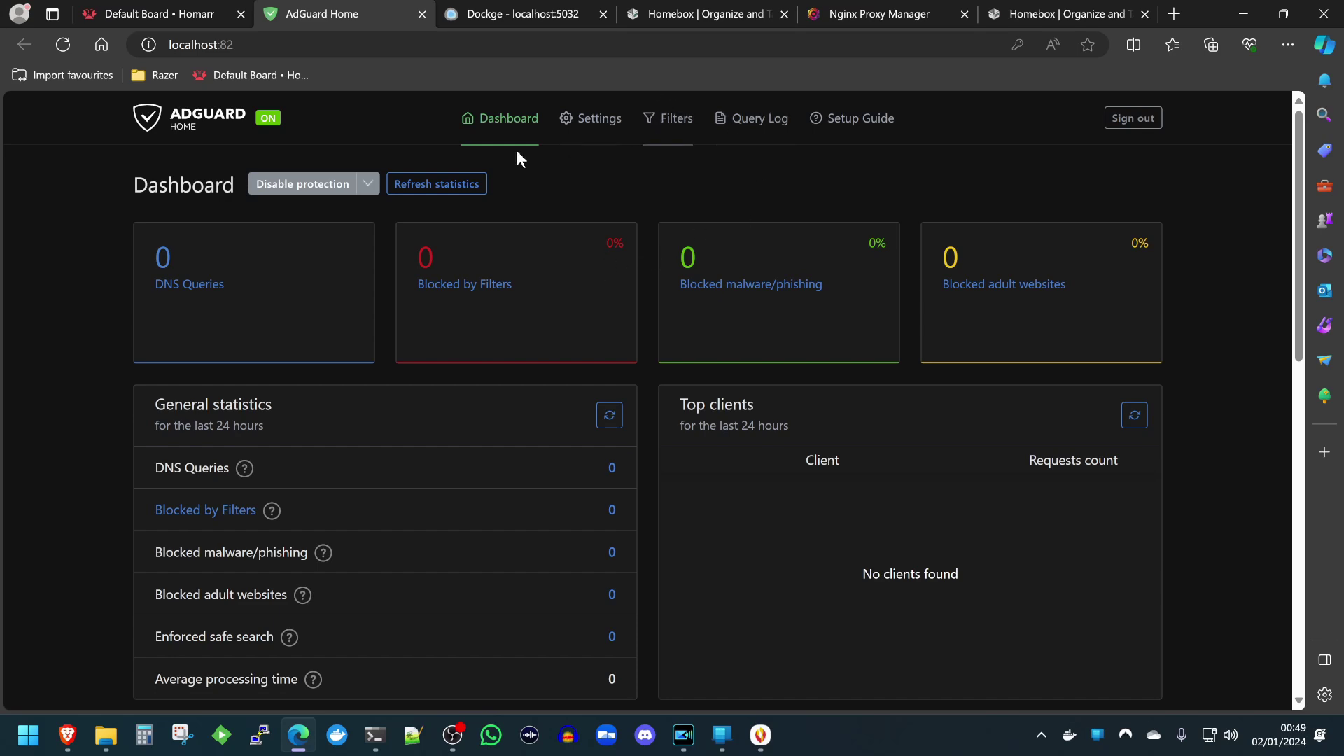
# Go to Filters > DNS rewrites and start adding a new DNS rewrite.
pyautogui.click(683, 136)
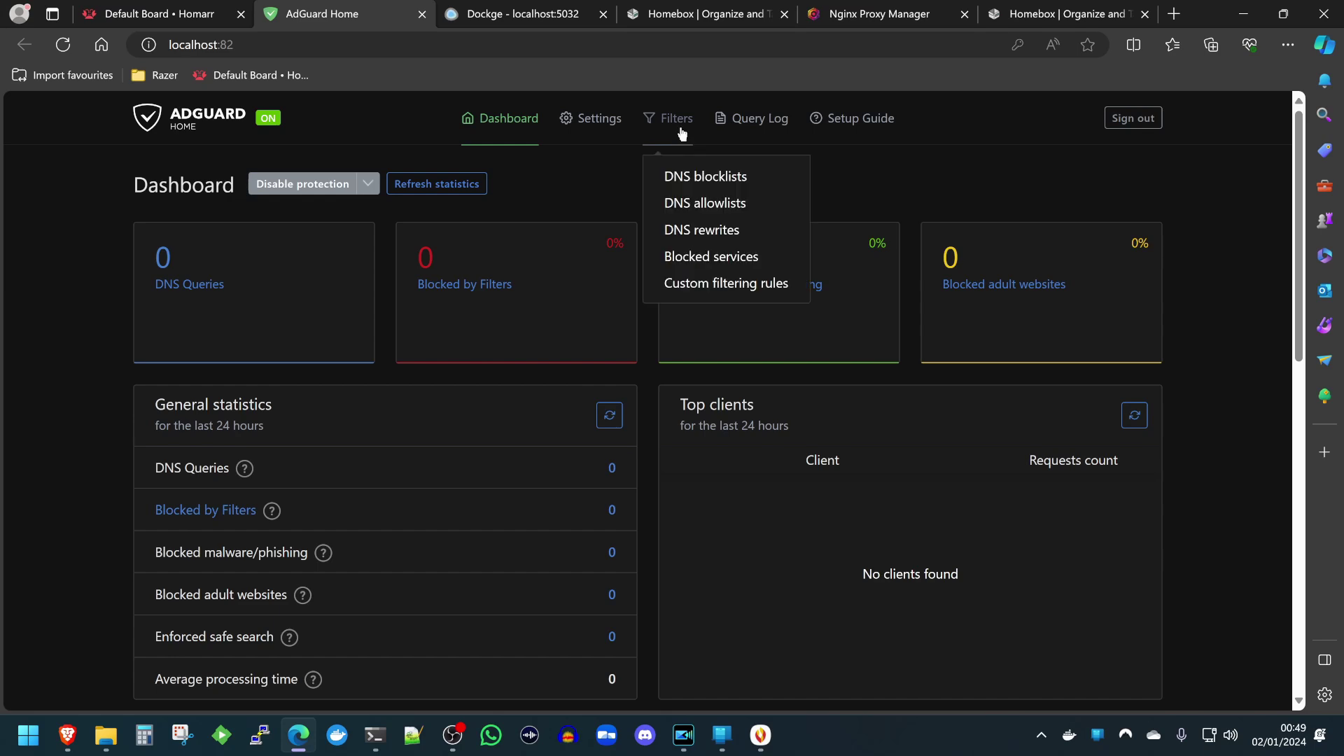
pyautogui.click(710, 232)
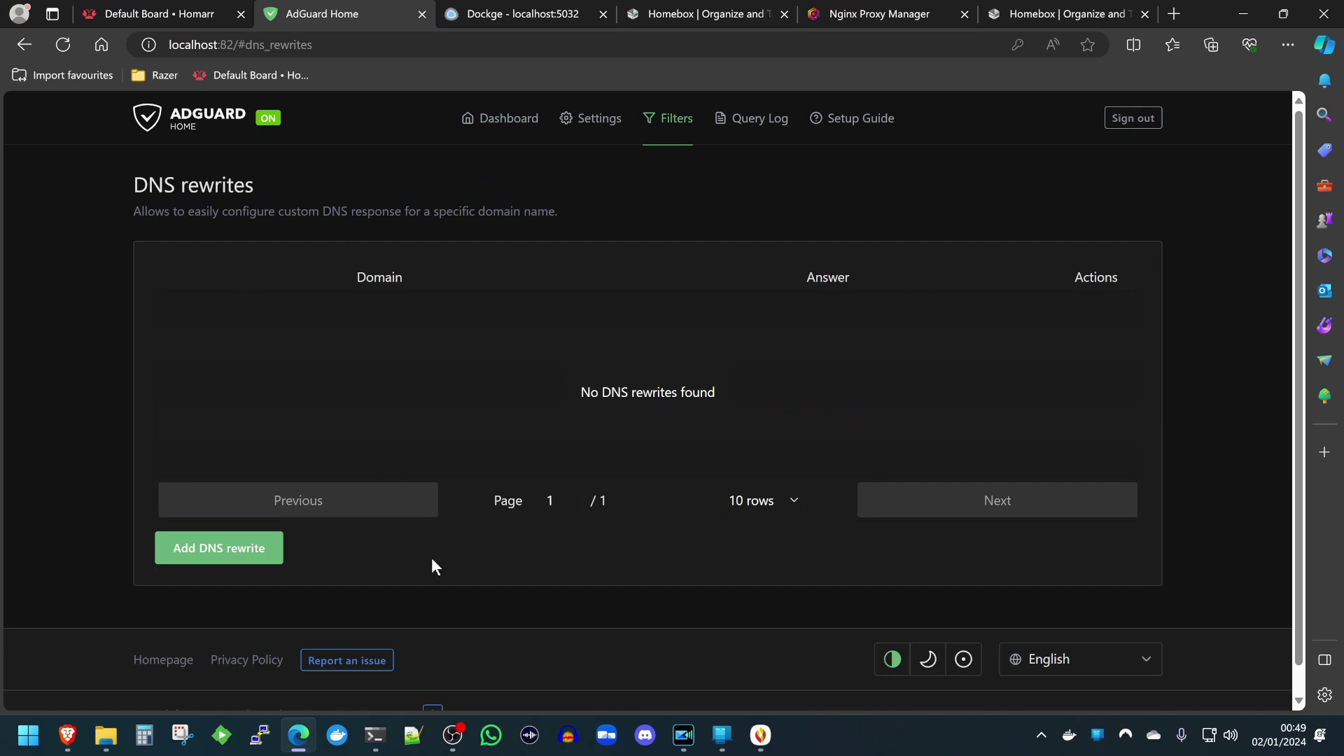
pyautogui.click(193, 552)
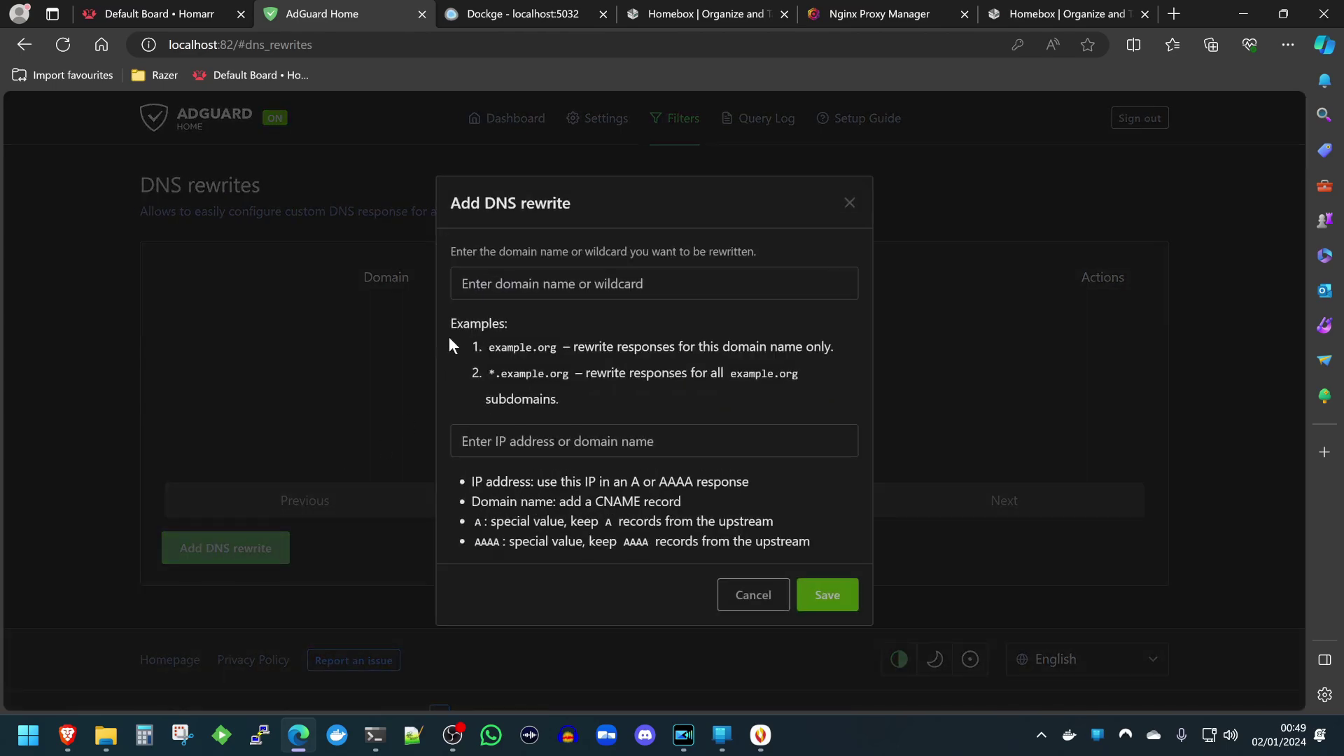
# Enter *.kltechvideos.bumbleshrimp.com as the rewrite domain, adapted from the copied Homebox address.
pyautogui.click(521, 288)
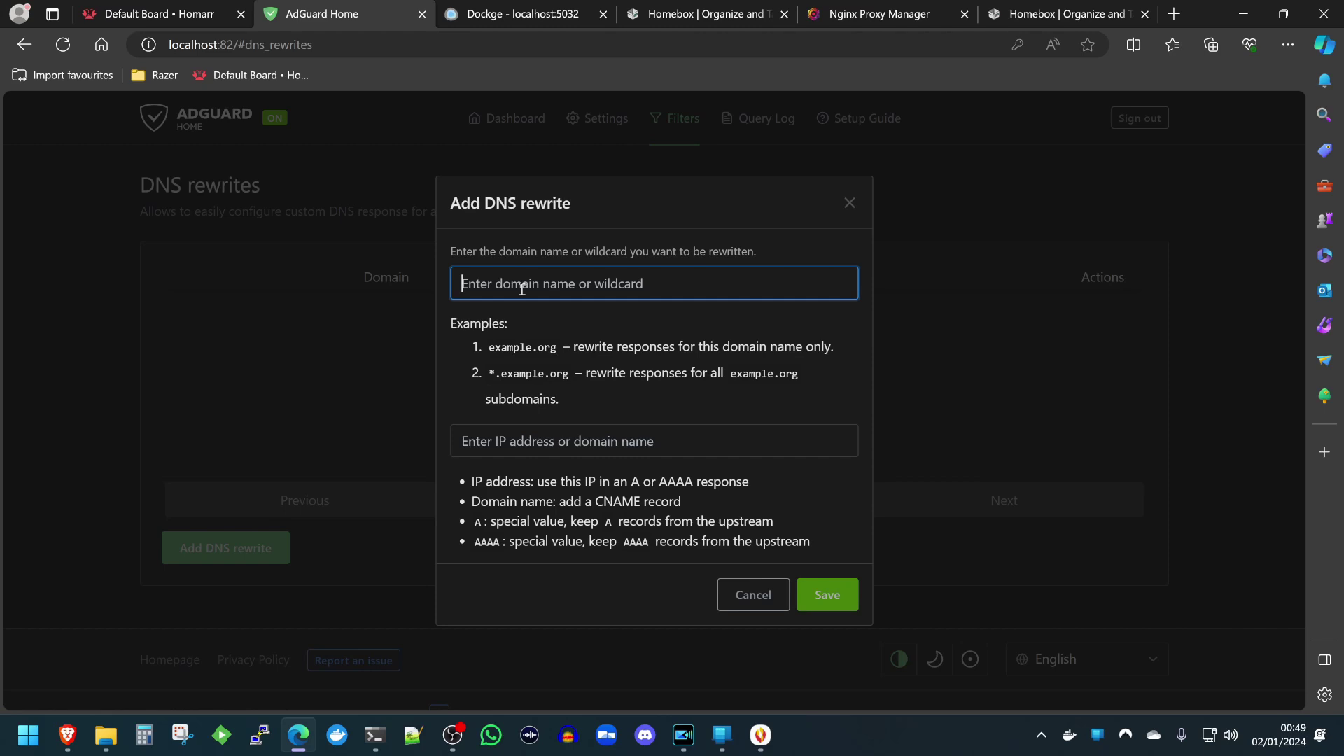
pyautogui.click(936, 10)
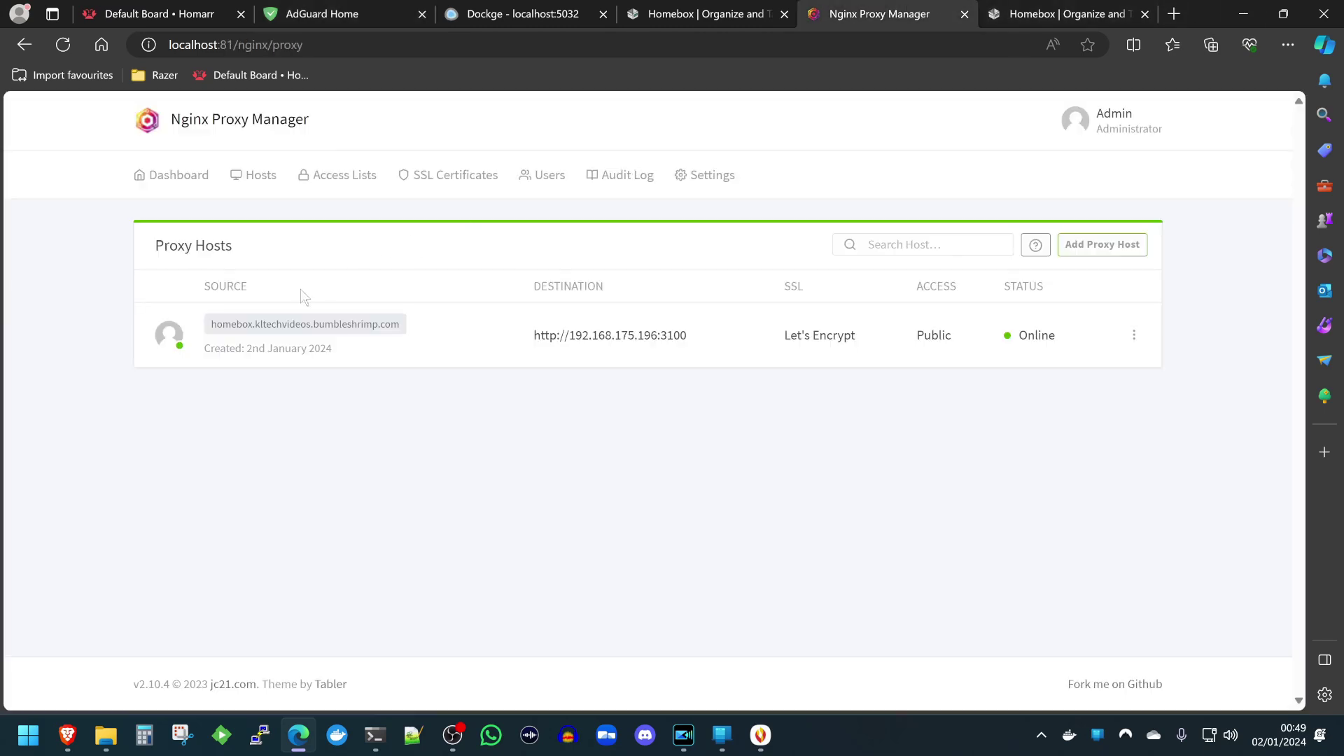
pyautogui.click(1012, 10)
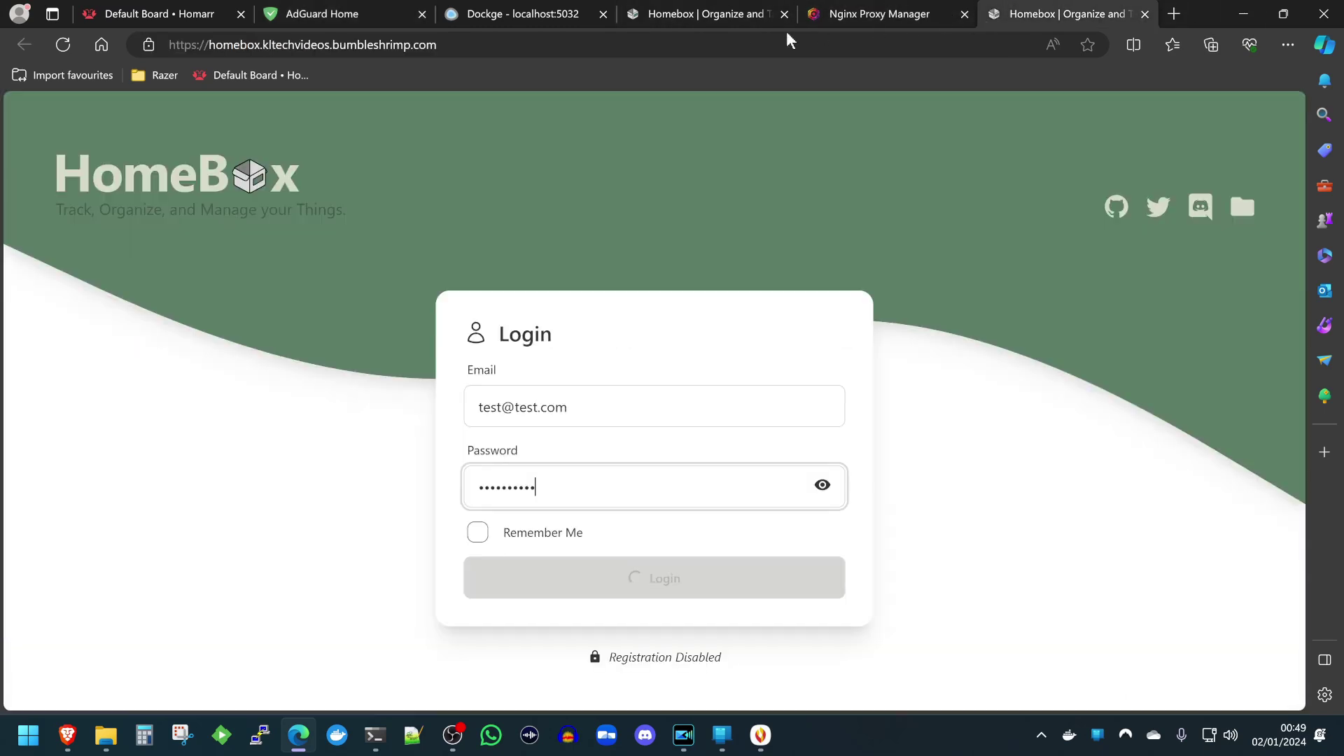
pyautogui.moveTo(450, 44); pyautogui.dragTo(209, 72)
pyautogui.hotkey('ctrl', 'c')
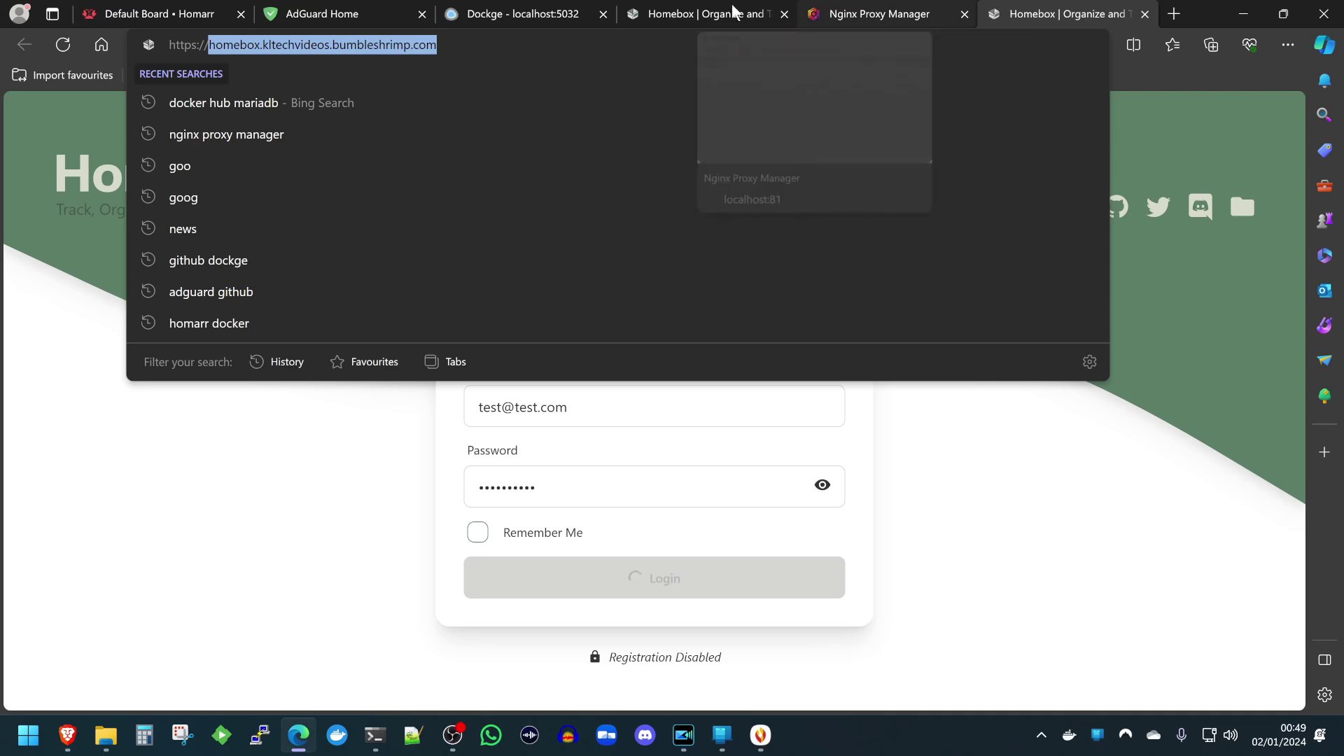
pyautogui.click(428, 8)
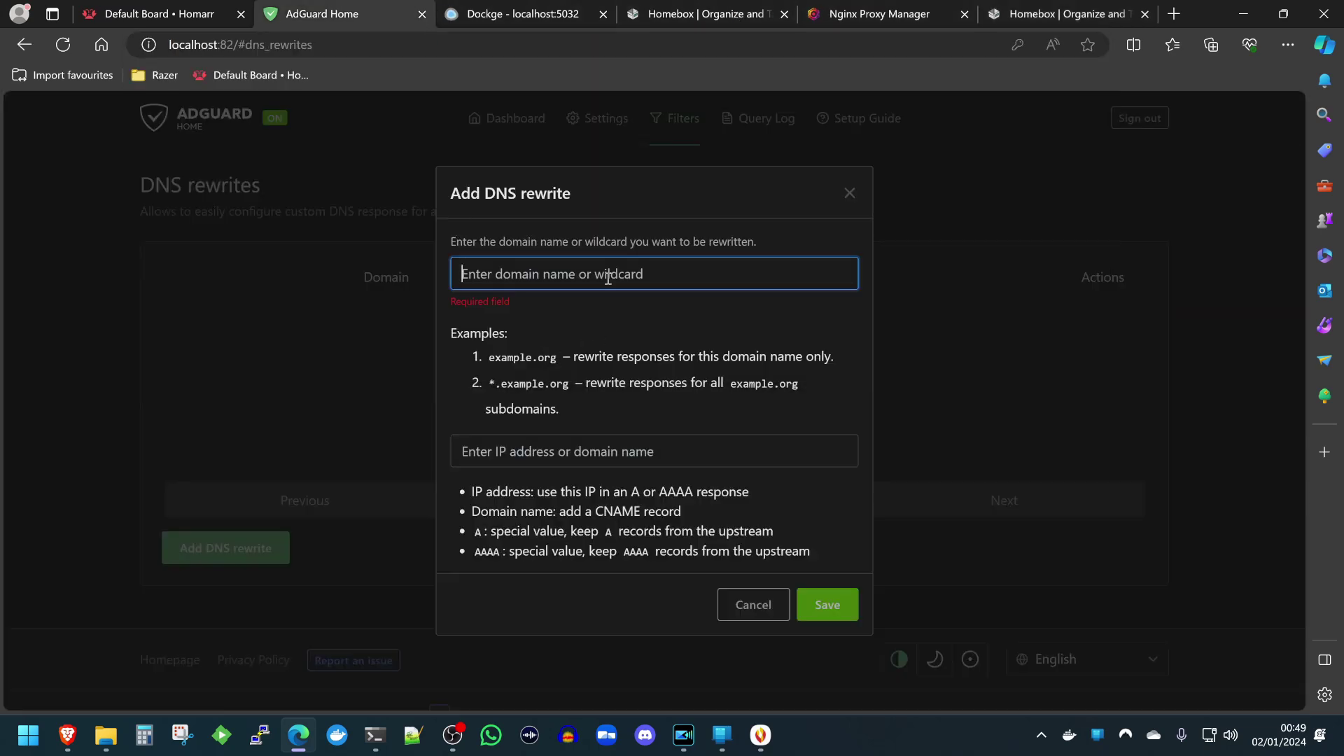
pyautogui.hotkey('ctrl', 'v')
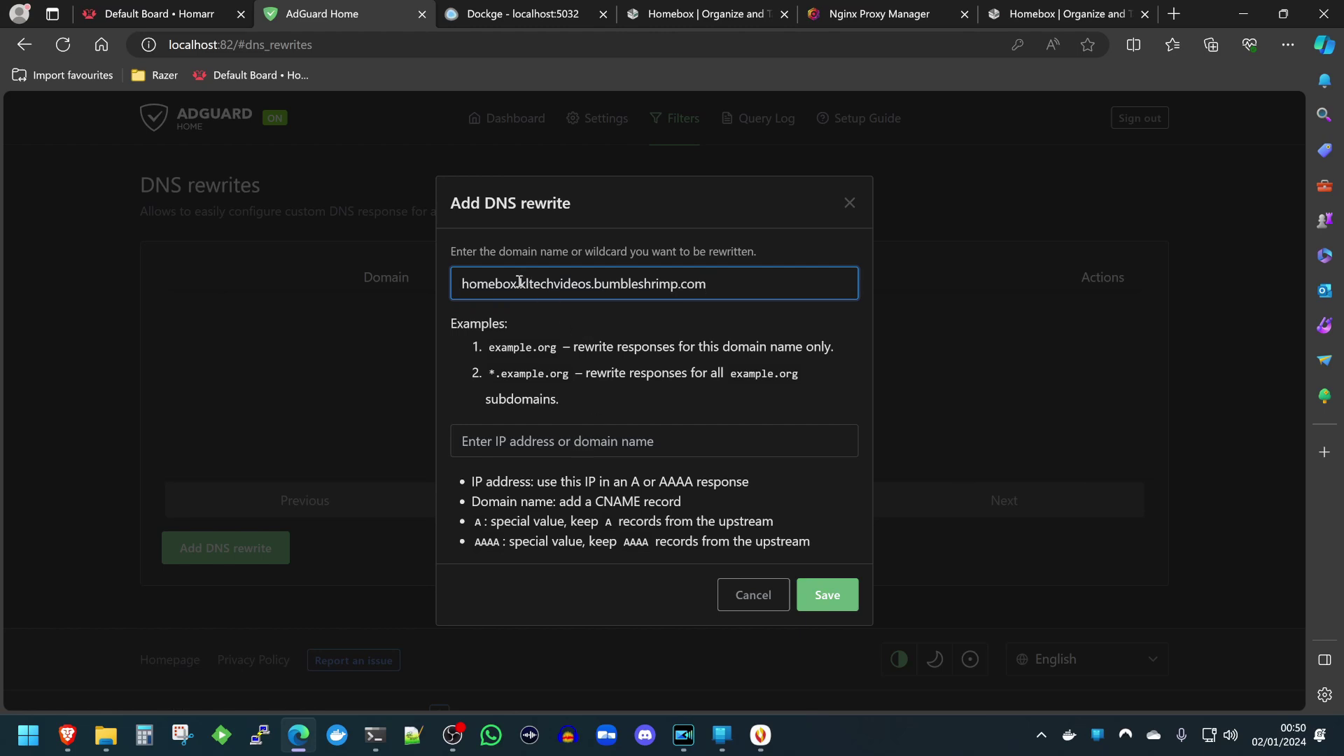
pyautogui.moveTo(520, 281); pyautogui.dragTo(441, 290)
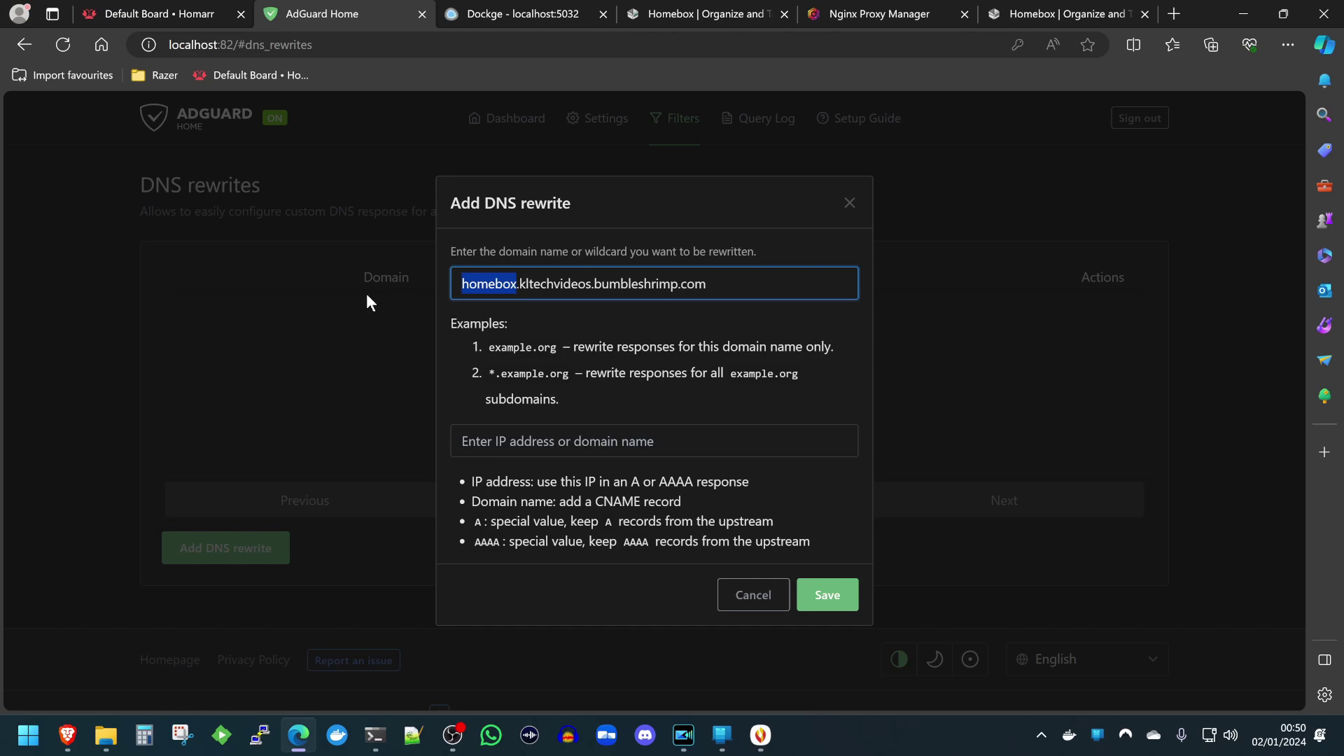
pyautogui.write('*')
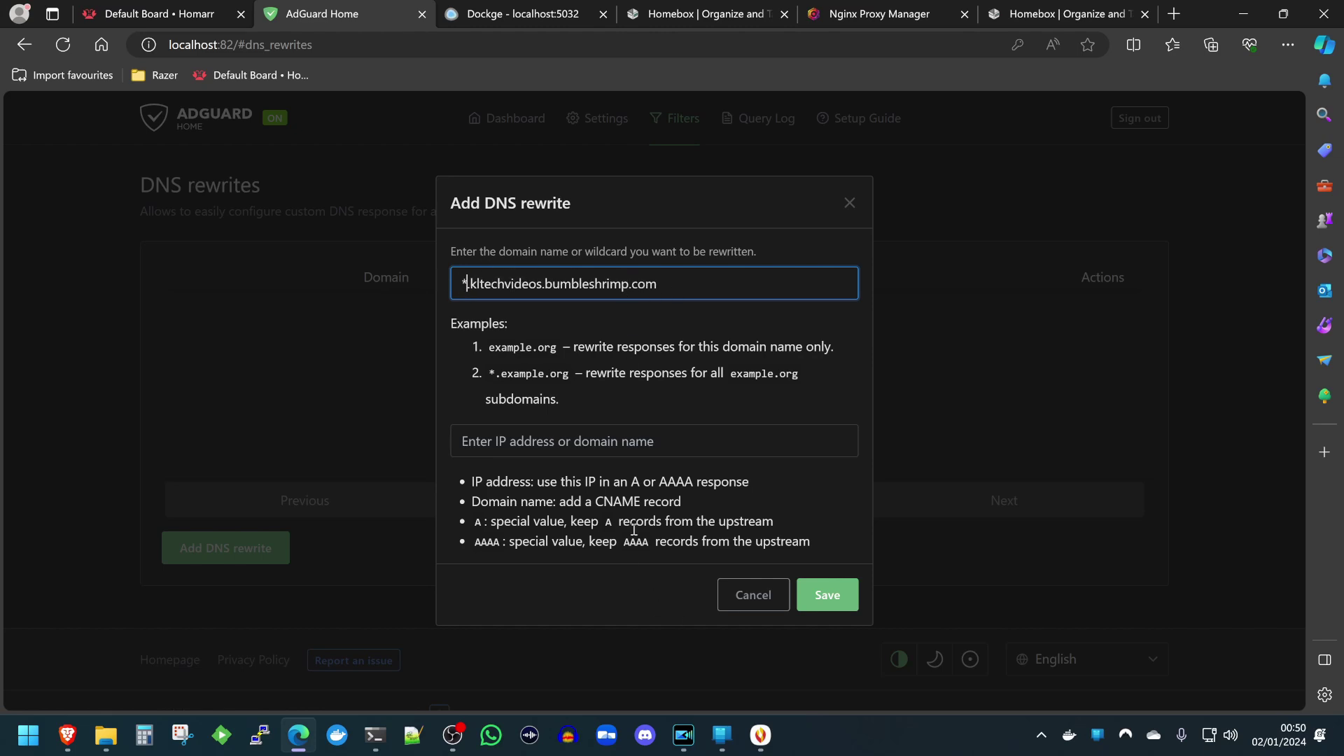
pyautogui.click(595, 438)
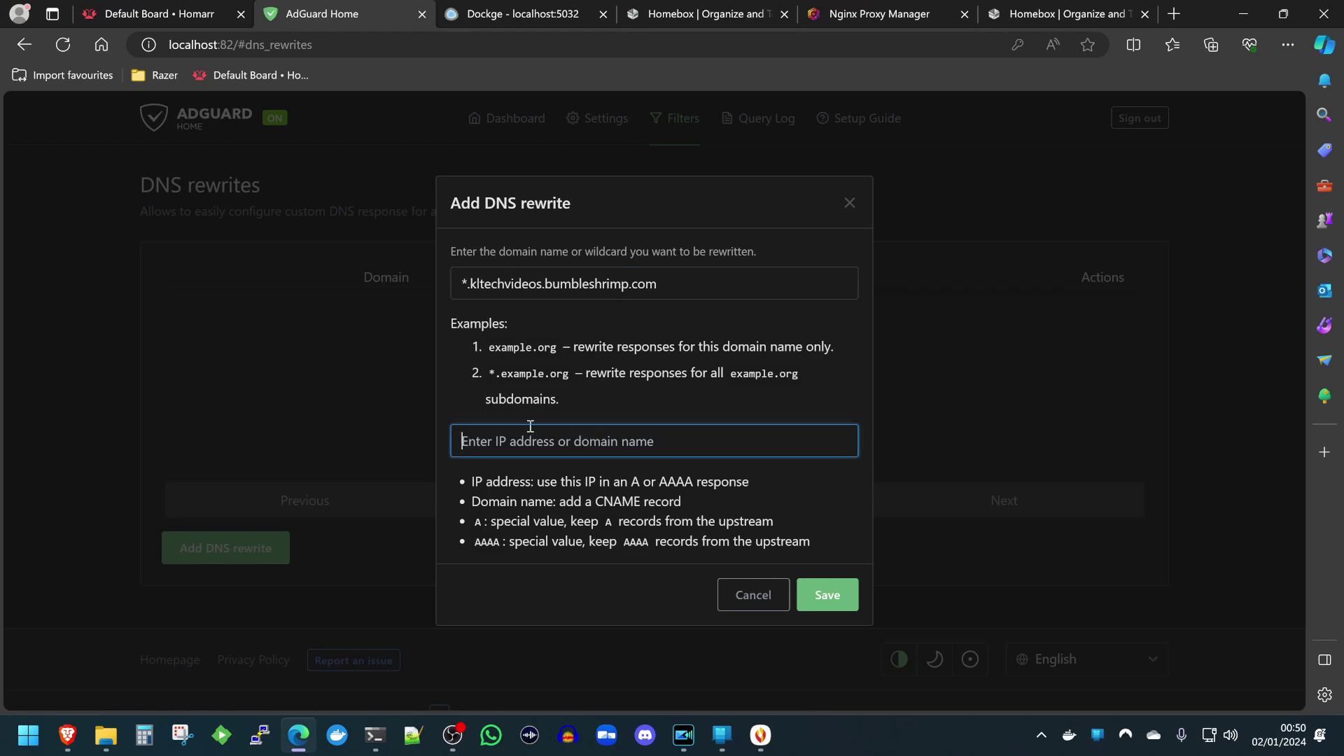
# Copy the server IPv4 address 192.168.175.196 from the ipconfig output in Command Prompt.
pyautogui.click(375, 733)
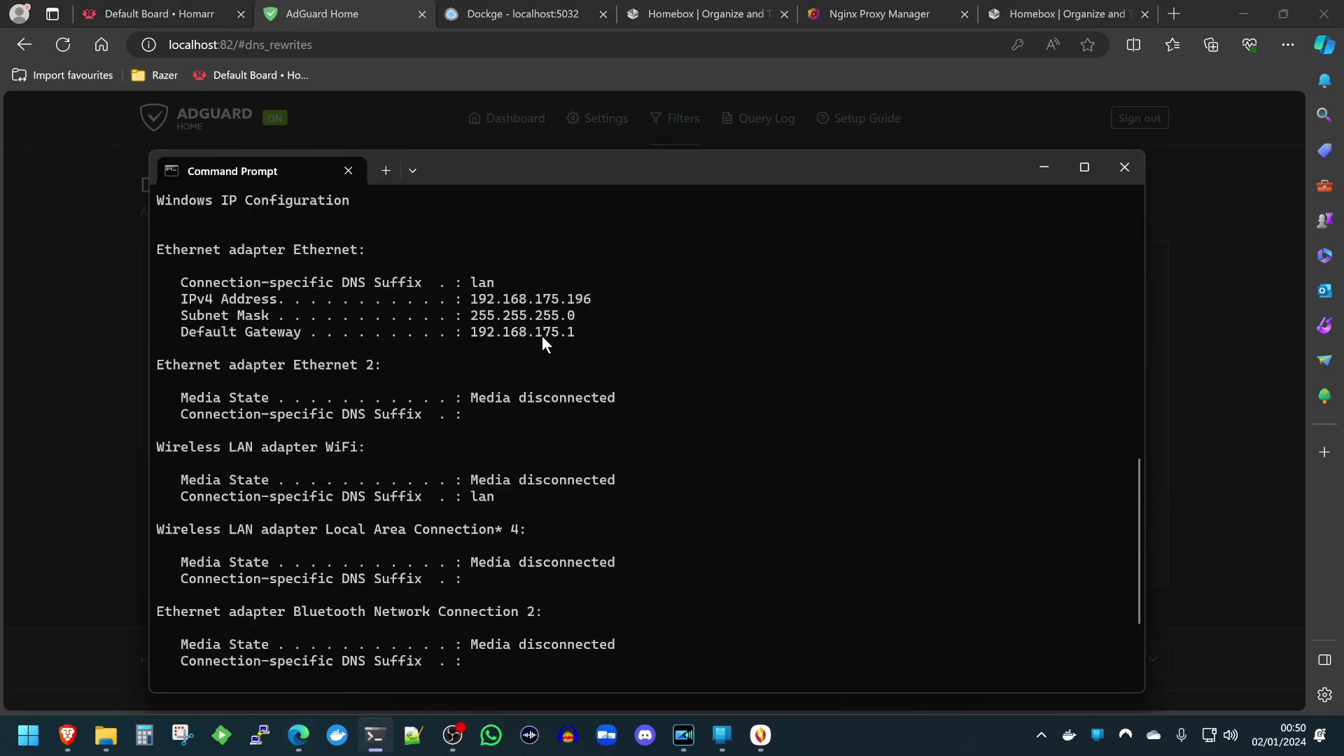
pyautogui.moveTo(592, 301)
pyautogui.mouseDown()
pyautogui.moveTo(476, 308)
pyautogui.moveTo(575, 303)
pyautogui.mouseUp()
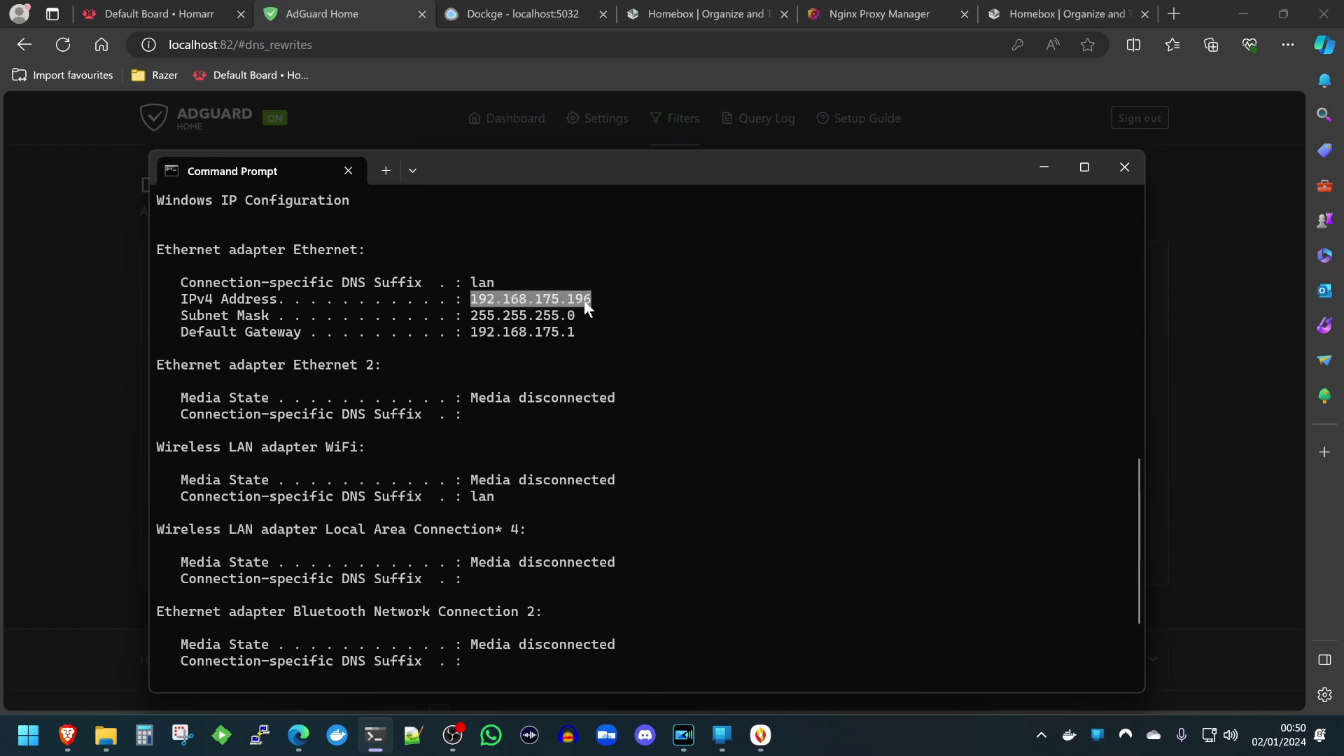
pyautogui.hotkey('ctrl', 'c')
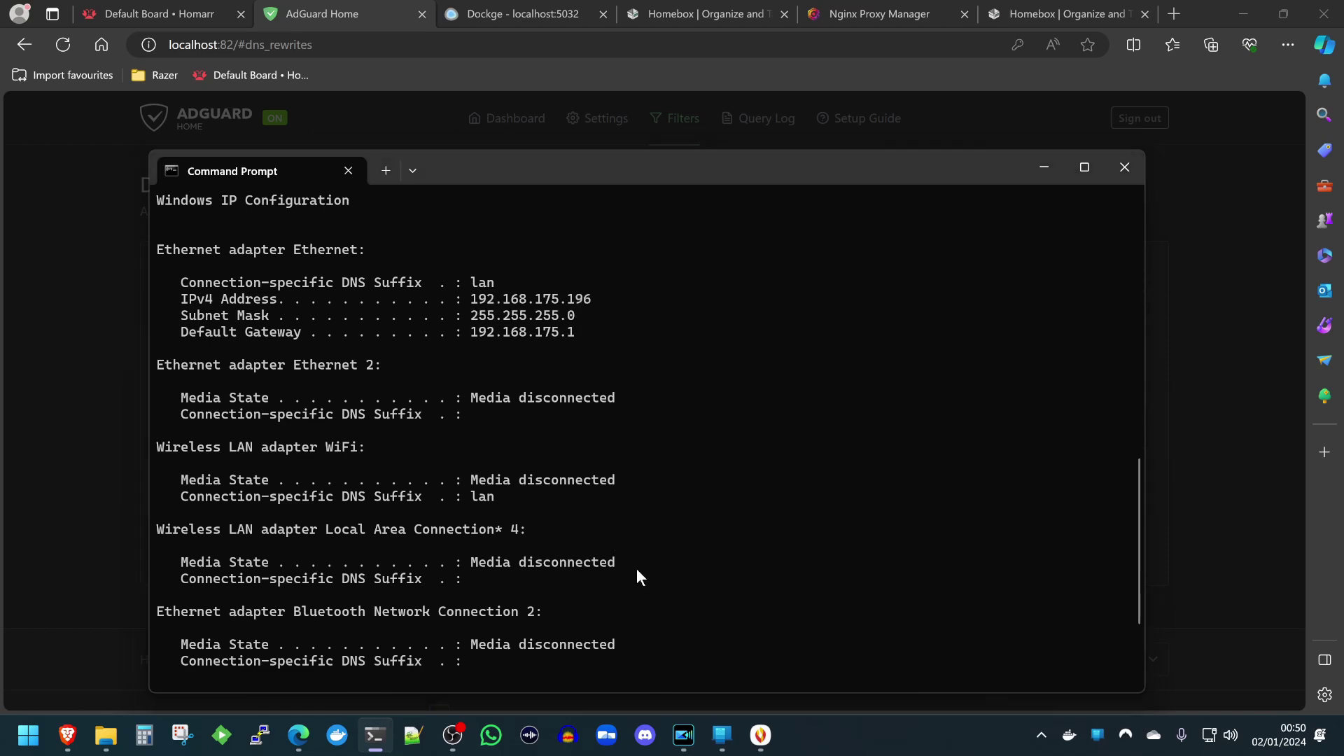
pyautogui.hotkey('alt', 'Tab')
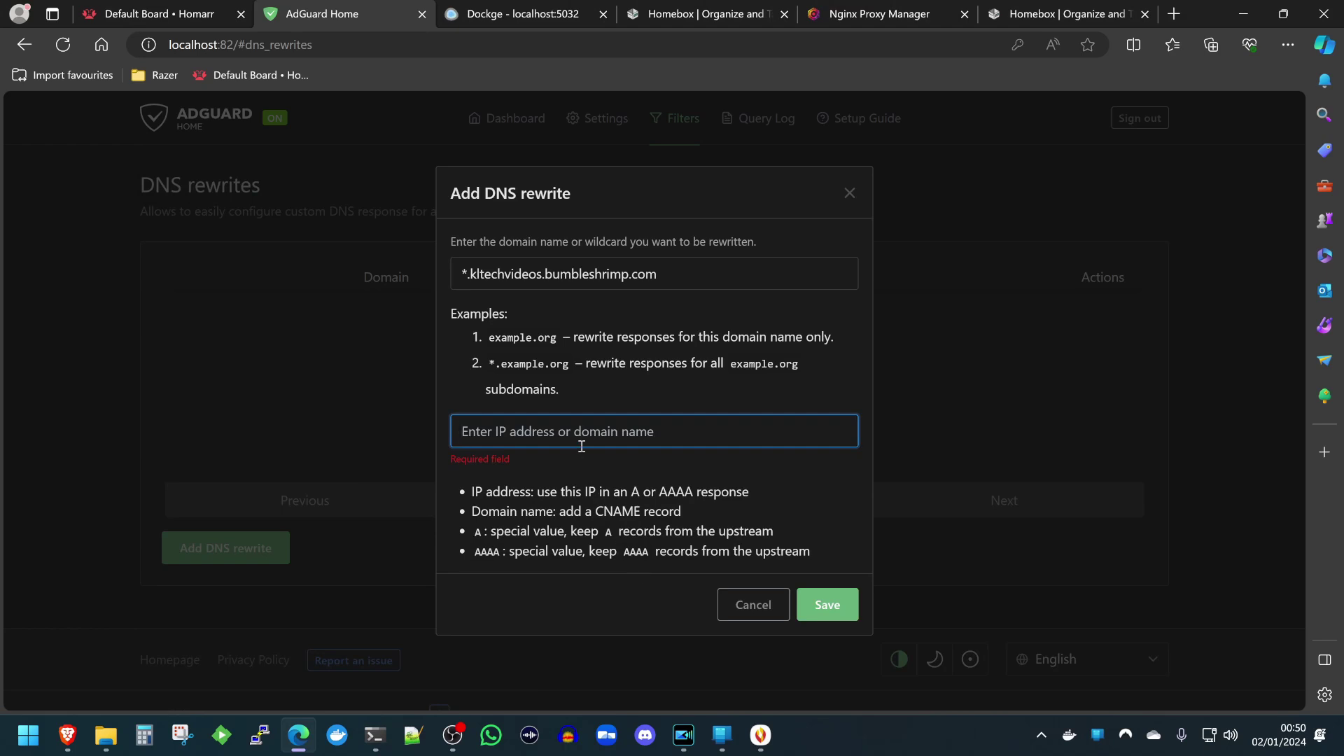
# Paste 192.168.175.196 as the rewrite answer and save the rule.
pyautogui.hotkey('ctrl', 'v')
pyautogui.click(834, 596)
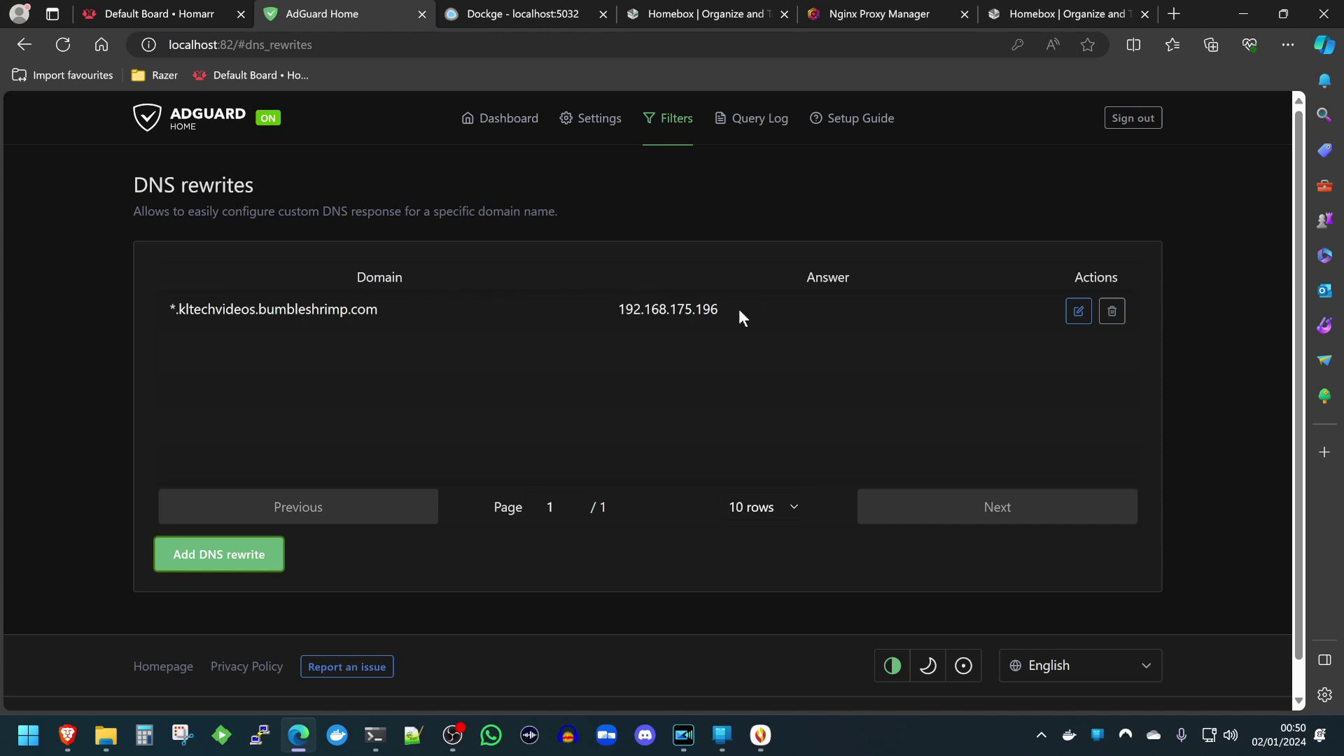
pyautogui.click(1067, 14)
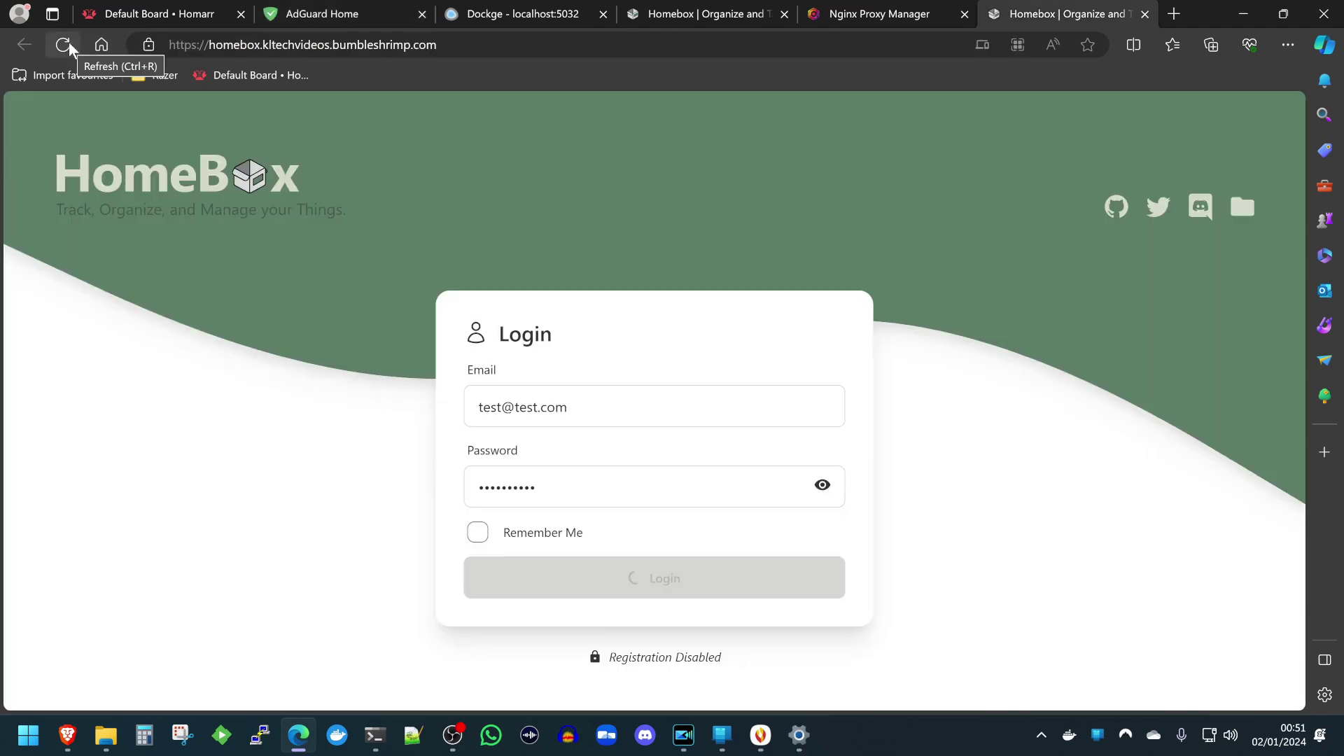
pyautogui.click(1144, 14)
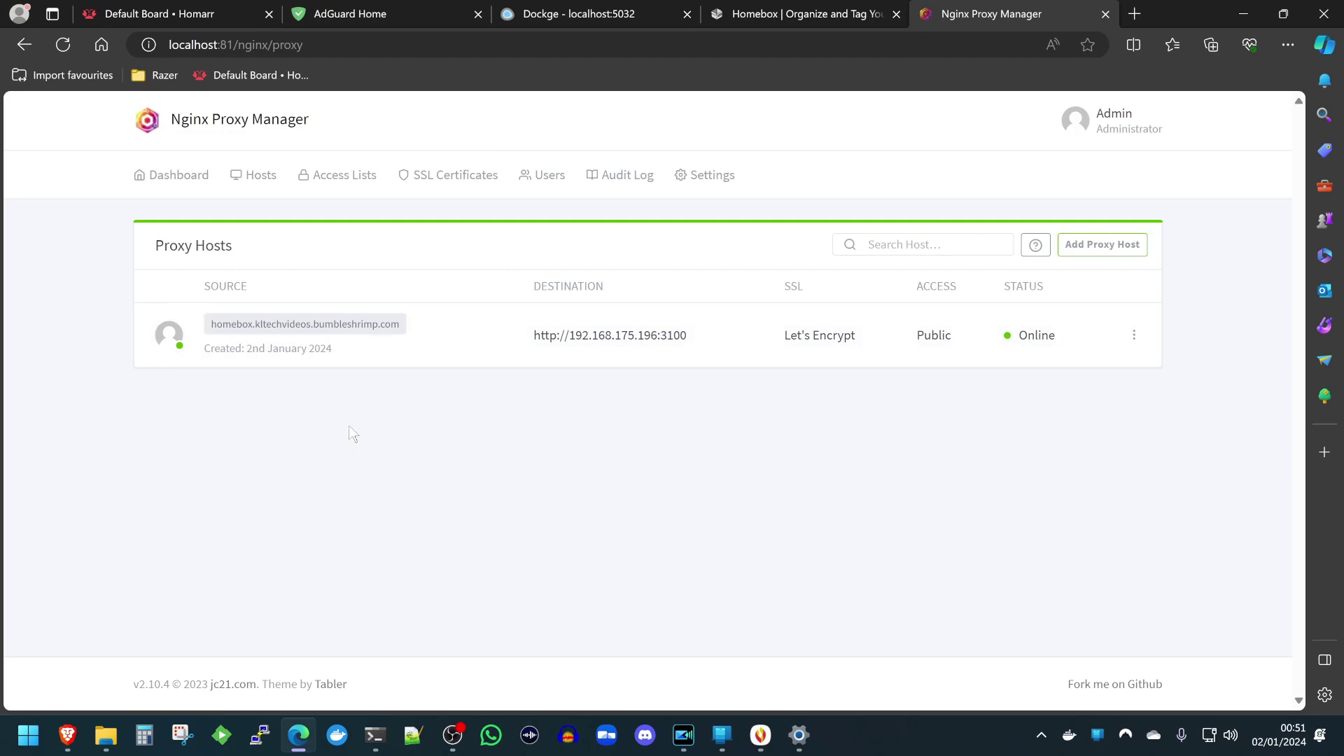
pyautogui.click(280, 326)
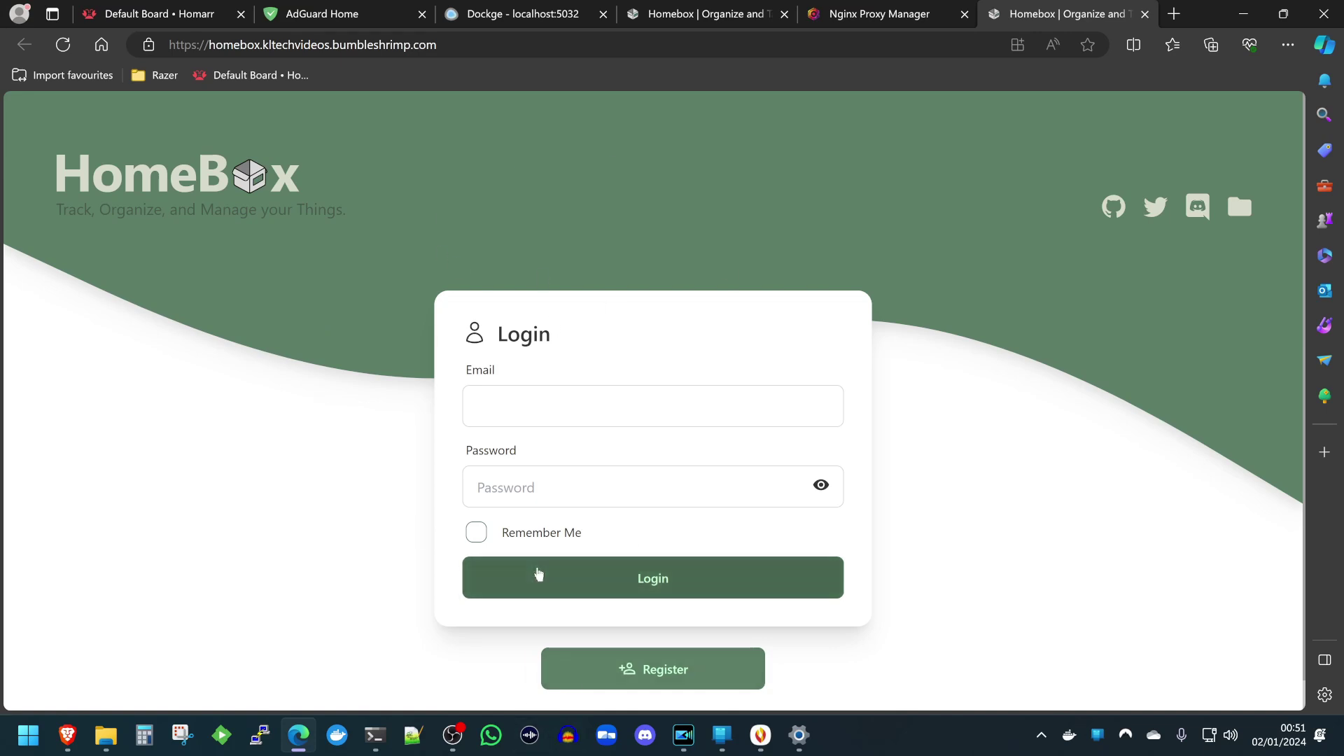
pyautogui.click(151, 46)
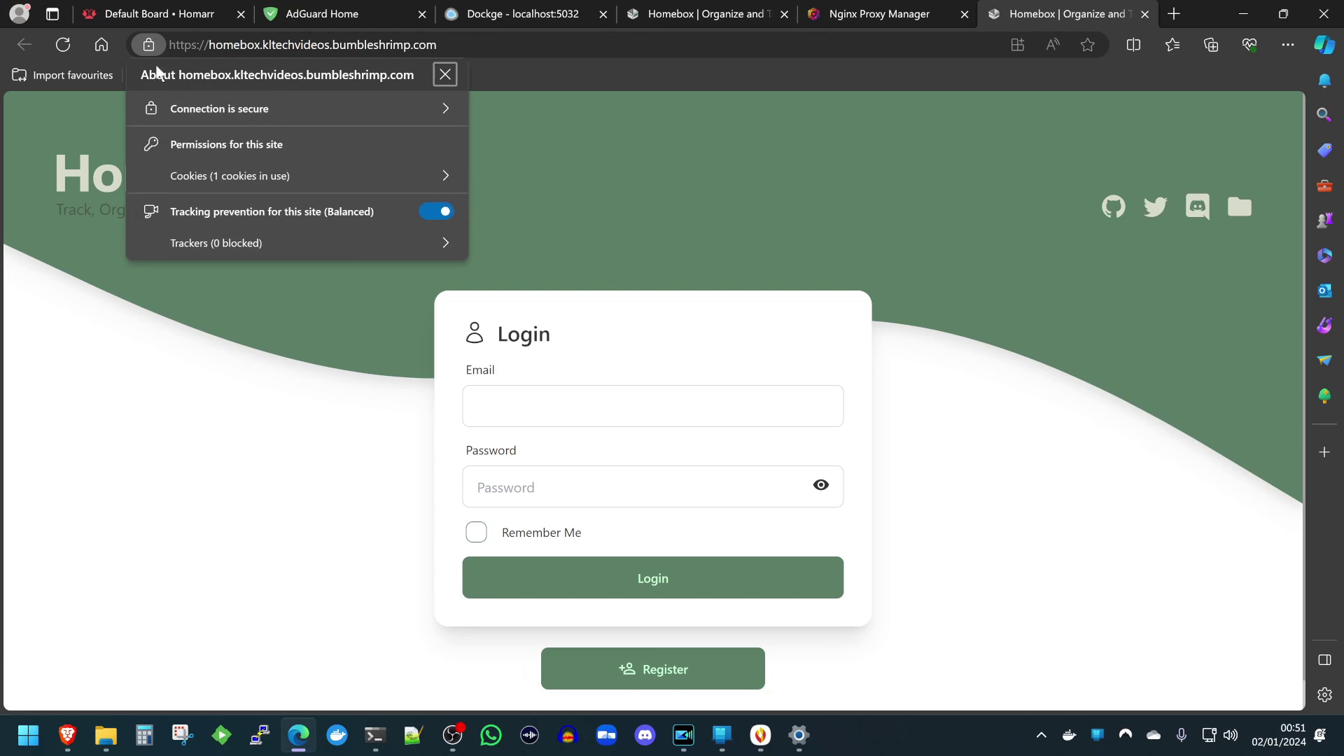
pyautogui.click(200, 107)
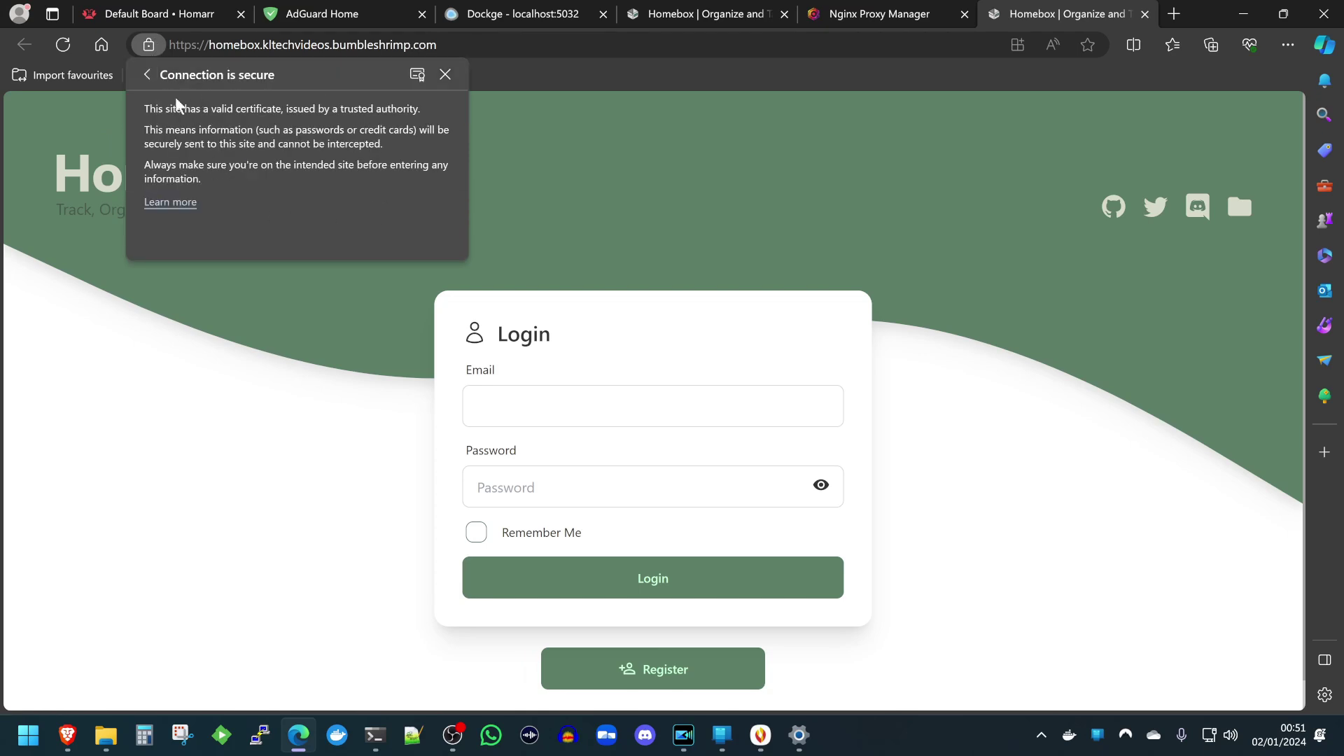
pyautogui.click(147, 74)
pyautogui.click(514, 231)
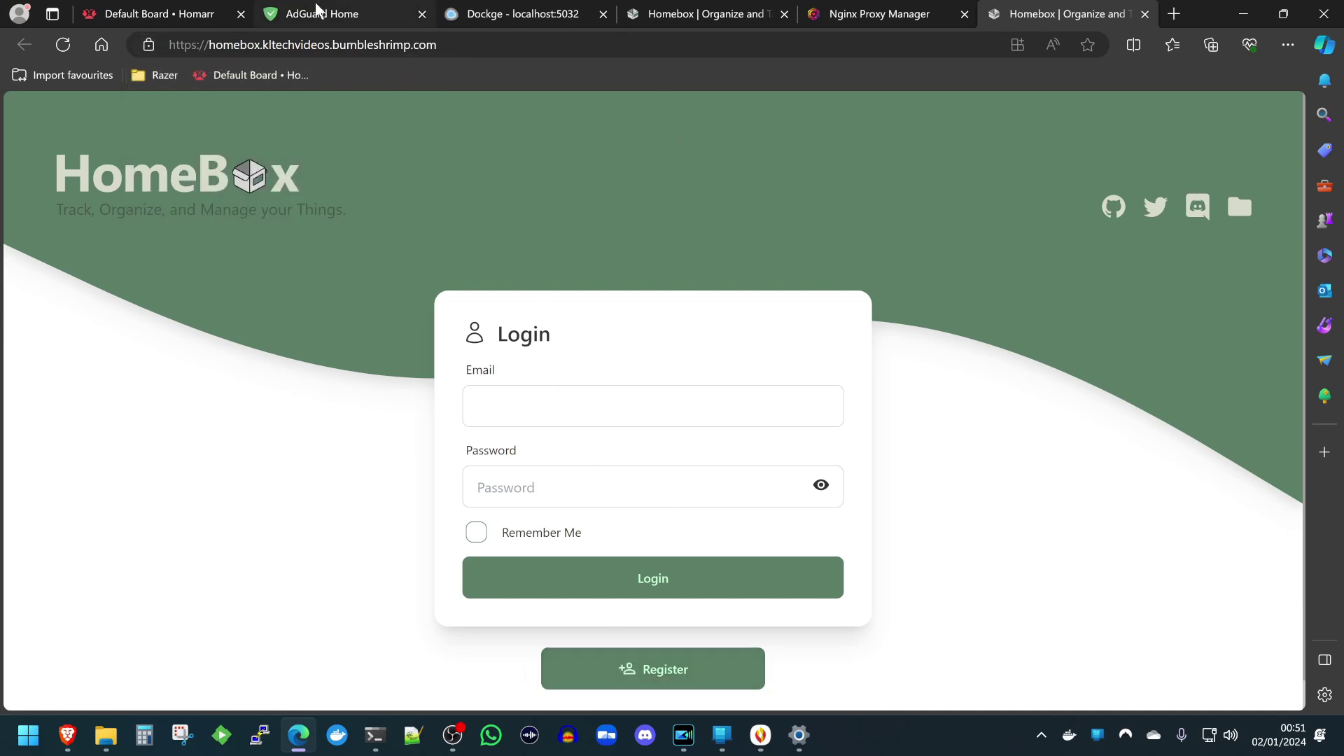
pyautogui.click(316, 13)
pyautogui.moveTo(666, 119)
pyautogui.click(700, 202)
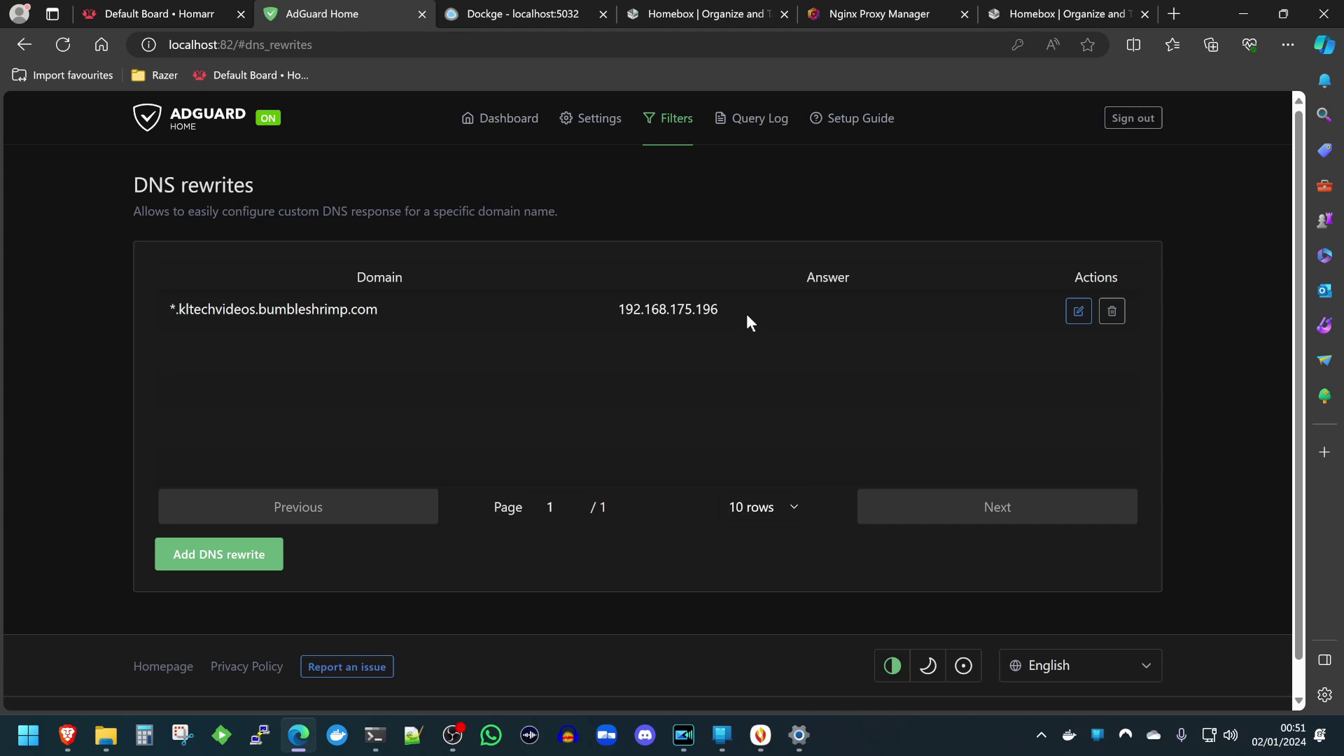
# Glance at Nginx Proxy Manager, then highlight the wildcard domain in the AdGuard rewrites table.
pyautogui.click(888, 14)
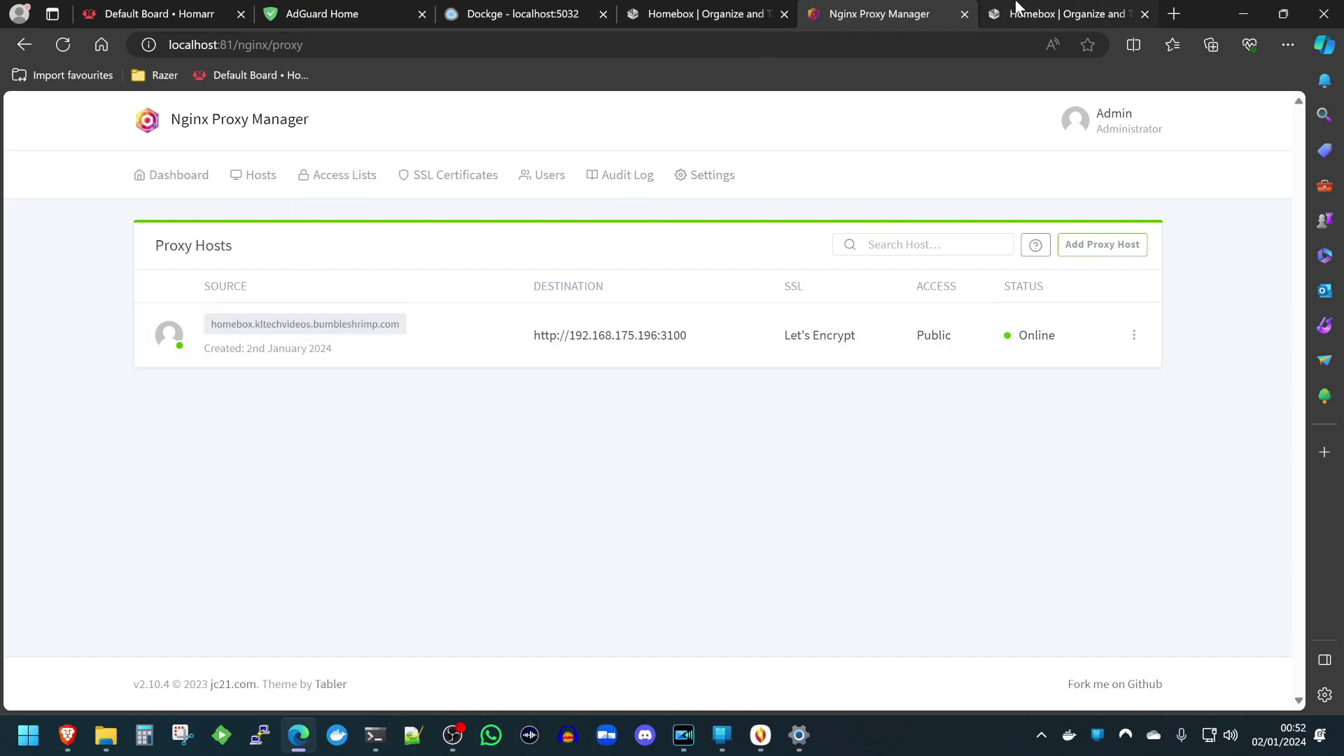
pyautogui.moveTo(1020, 9)
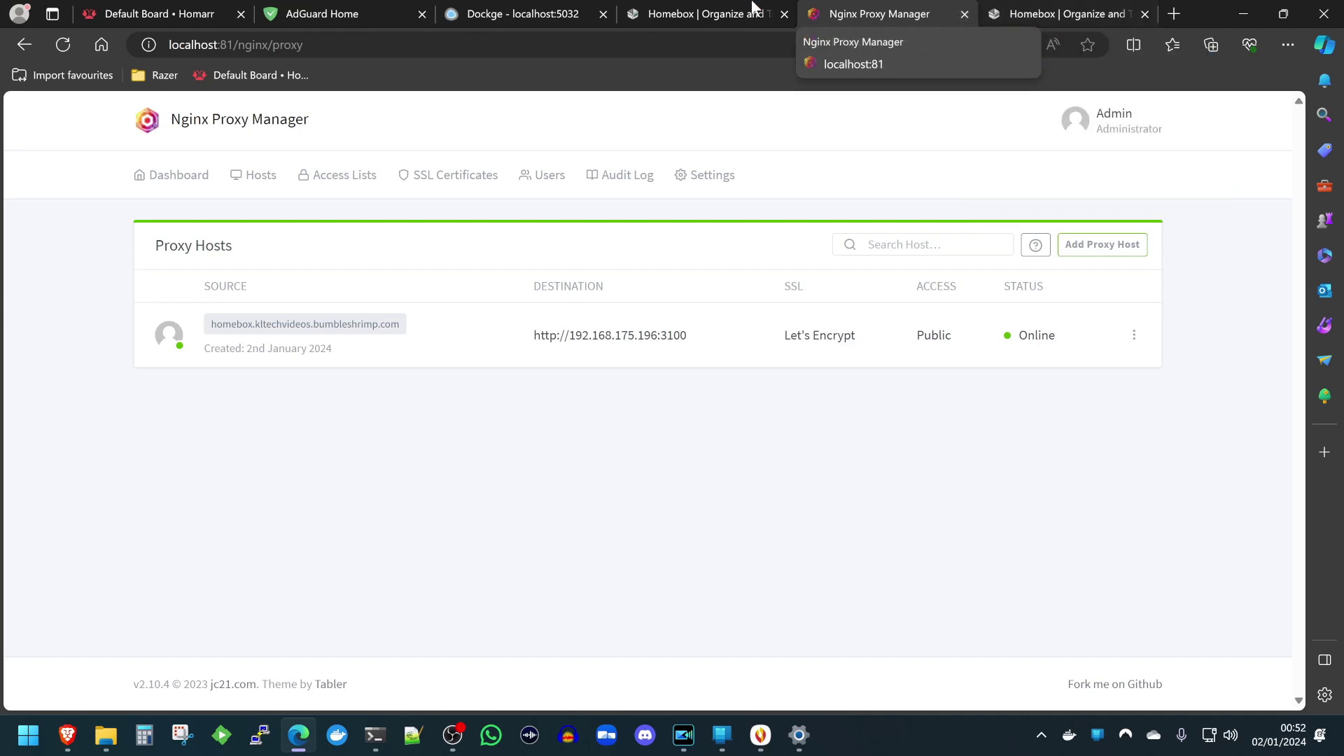
pyautogui.click(301, 13)
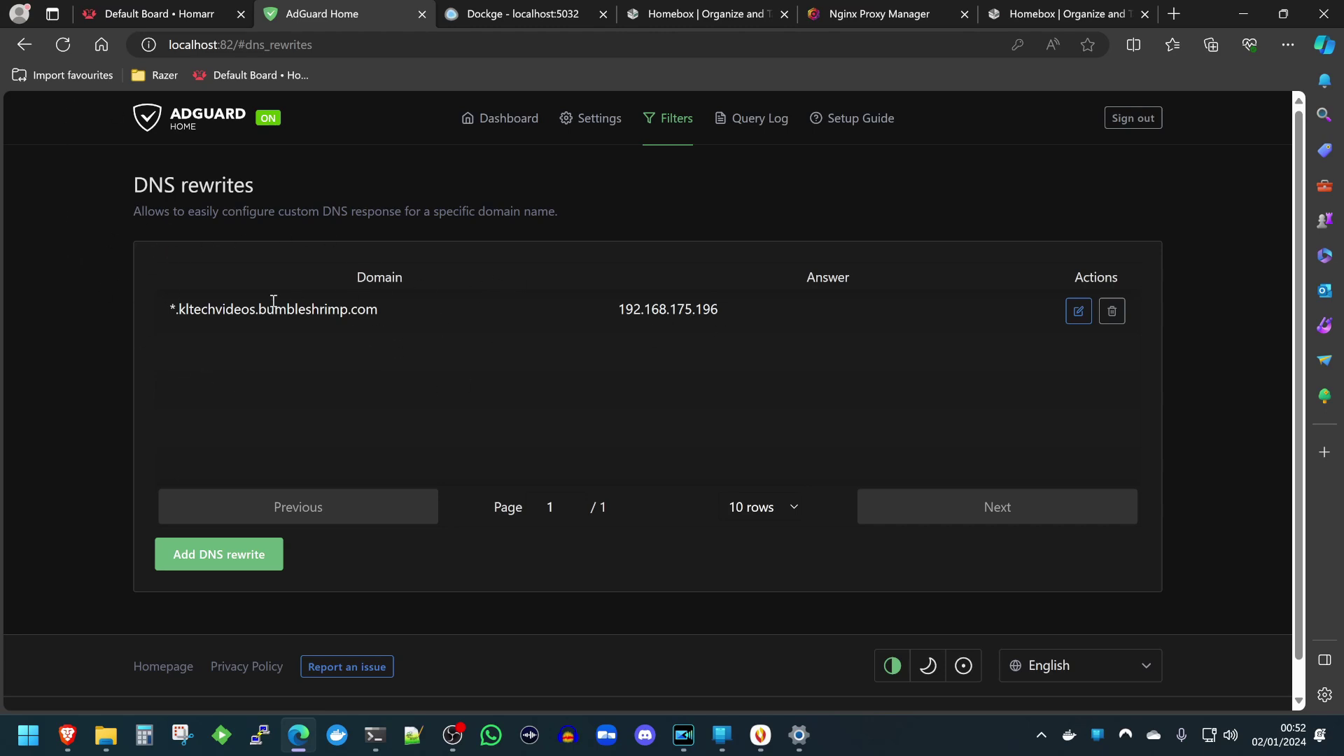
pyautogui.moveTo(186, 315); pyautogui.dragTo(346, 305)
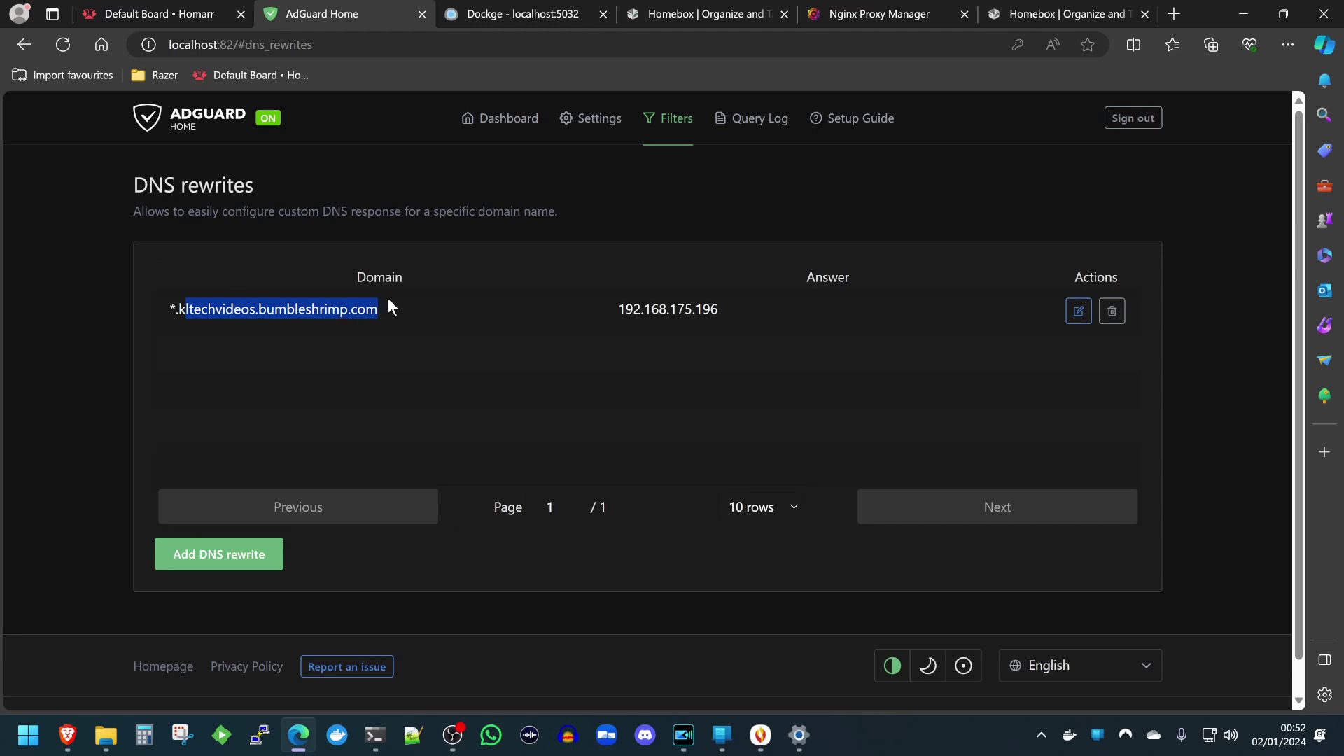
pyautogui.click(389, 300)
pyautogui.moveTo(389, 299); pyautogui.dragTo(431, 312)
pyautogui.click(173, 315)
# Highlight the rewrite's answer 192.168.175.196, then bring up the Nginx Proxy Manager Proxy Hosts list.
pyautogui.moveTo(744, 311); pyautogui.dragTo(543, 318)
pyautogui.moveTo(375, 313); pyautogui.dragTo(170, 312)
pyautogui.click(628, 310)
pyautogui.doubleClick(628, 310)
pyautogui.click(638, 356)
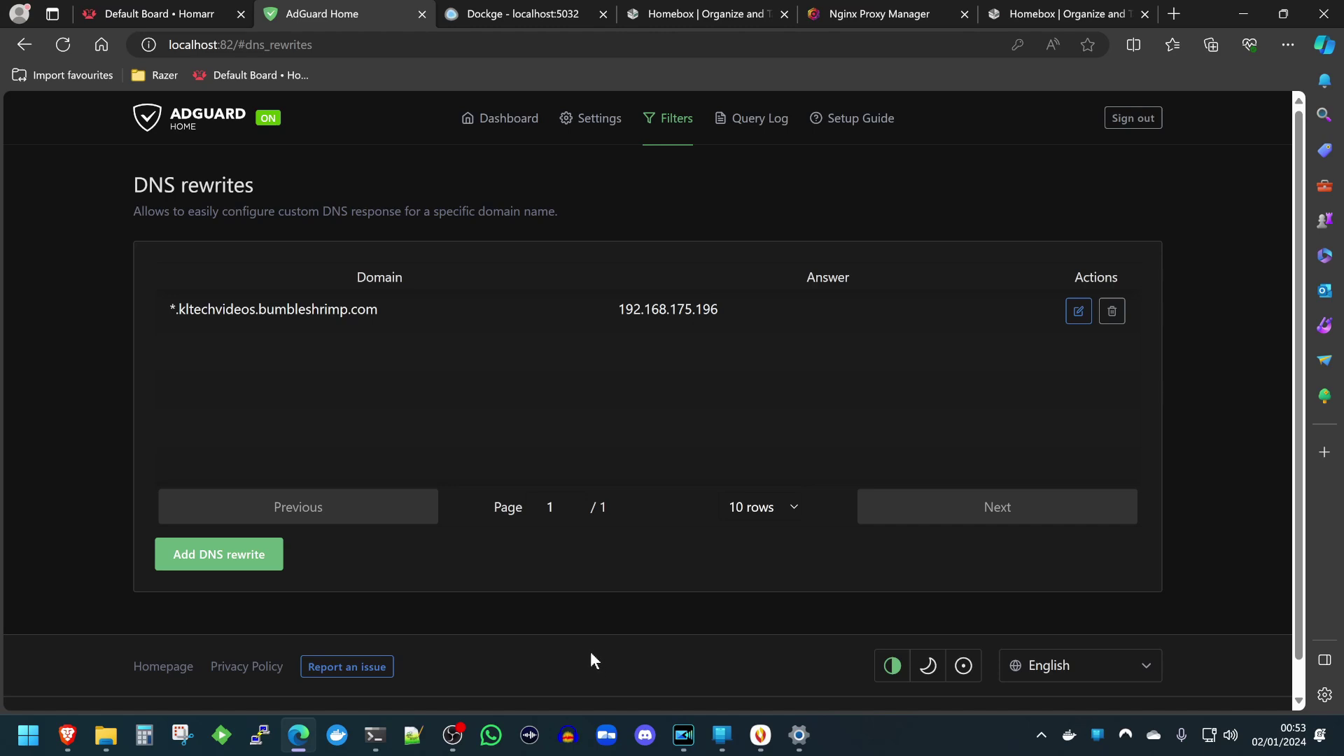
pyautogui.click(857, 11)
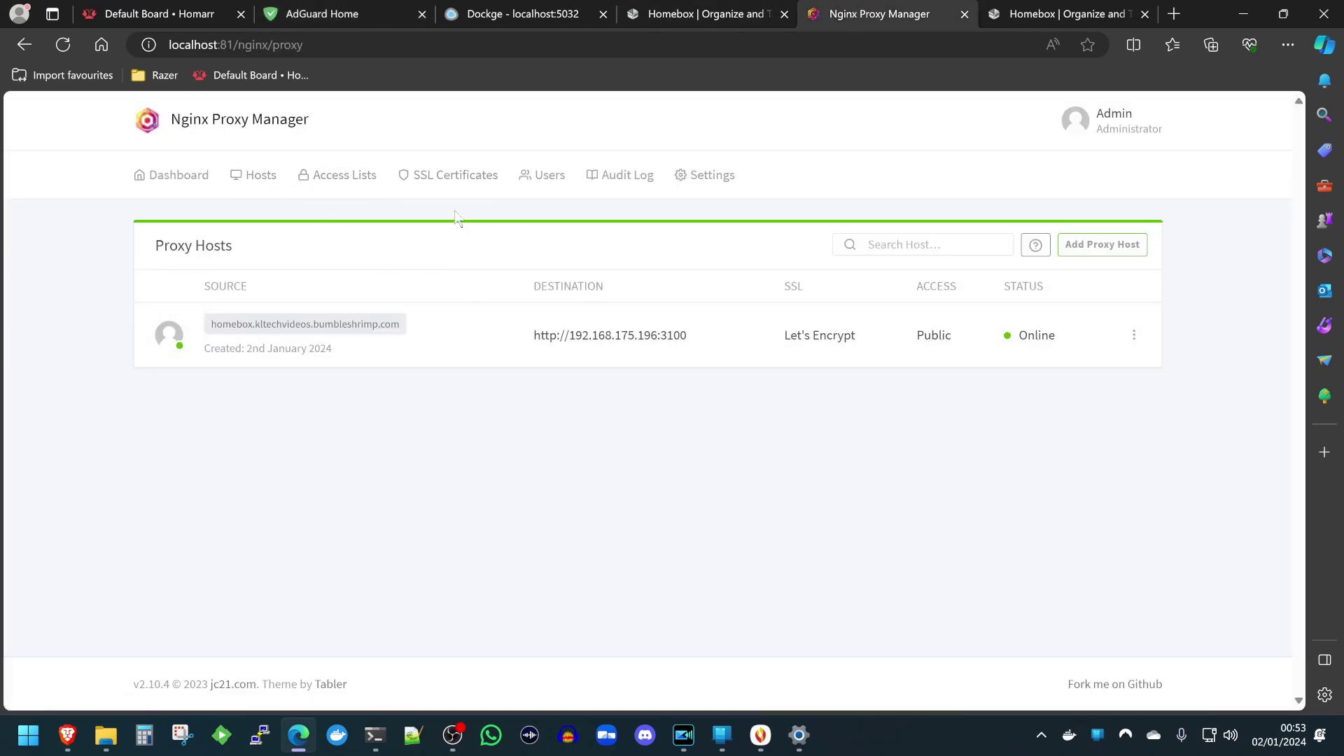
# Check the NPM dashboard and empty Redirection Hosts page, then open the Dockge npm stack.
pyautogui.click(180, 184)
pyautogui.click(469, 308)
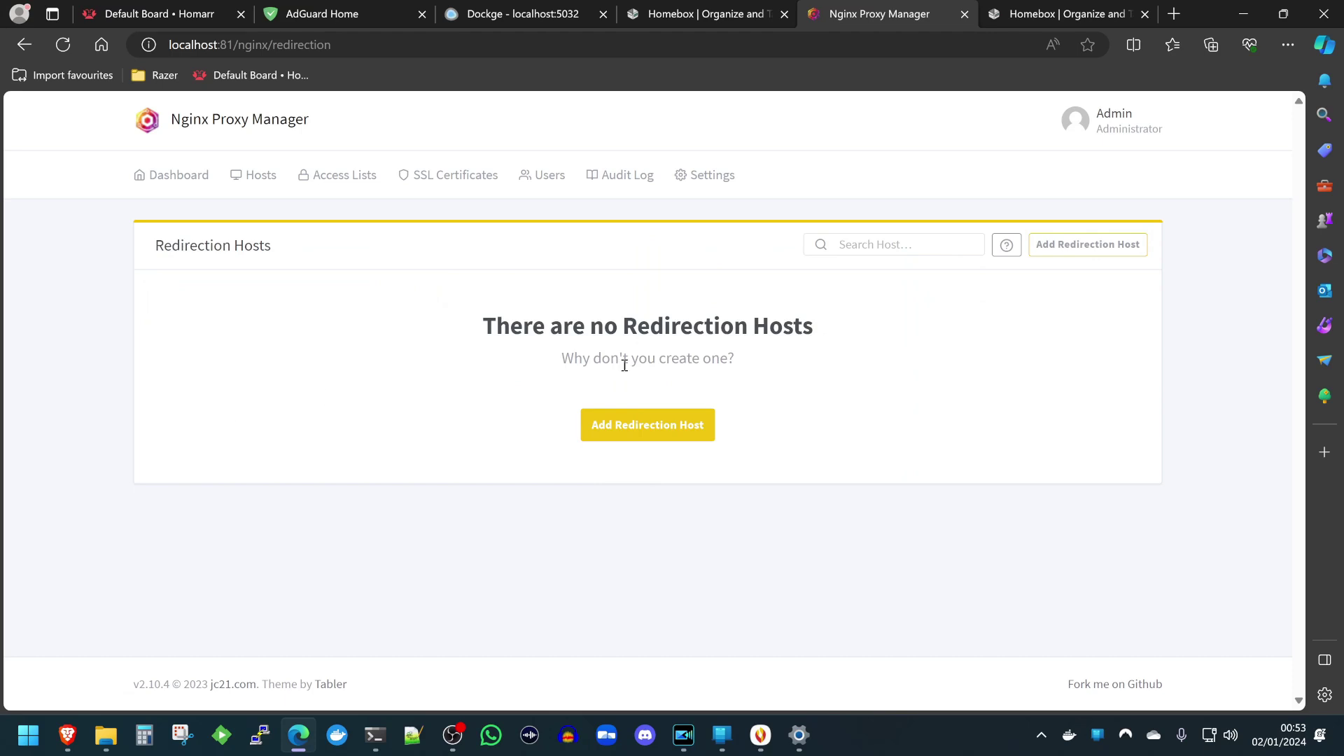
pyautogui.hotkey('alt', 'Left')
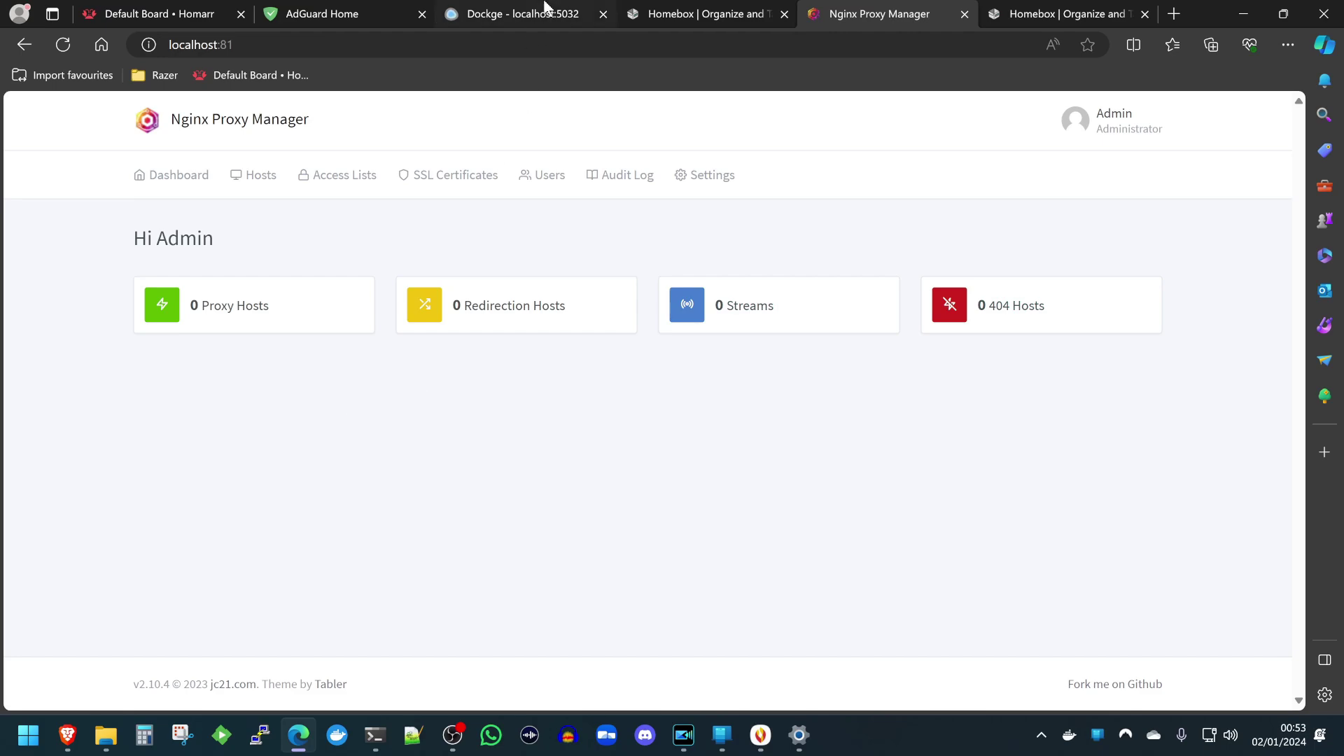
pyautogui.click(544, 10)
pyautogui.scroll(5, 202, 427)
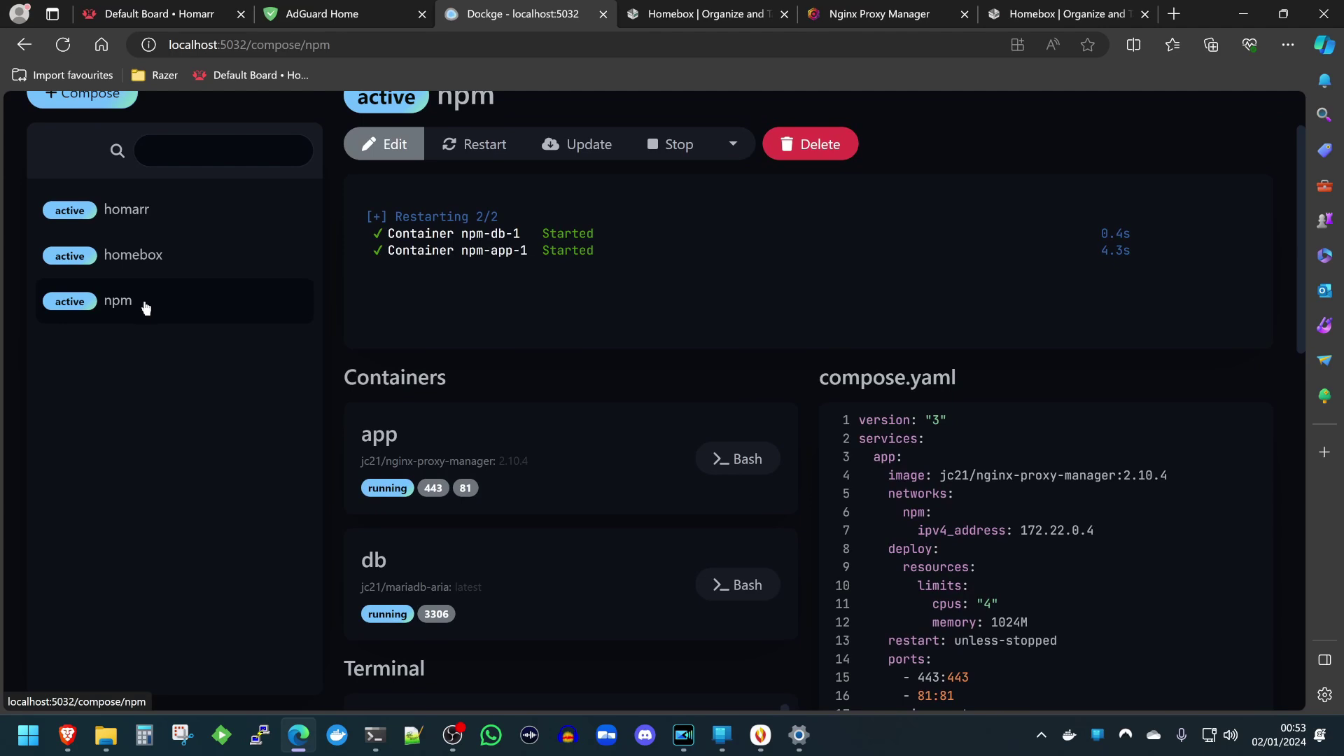
# In compose.yaml, highlight the jc21/nginx-proxy-manager image line and its 2.10.4 tag.
pyautogui.scroll(-3, 684, 354)
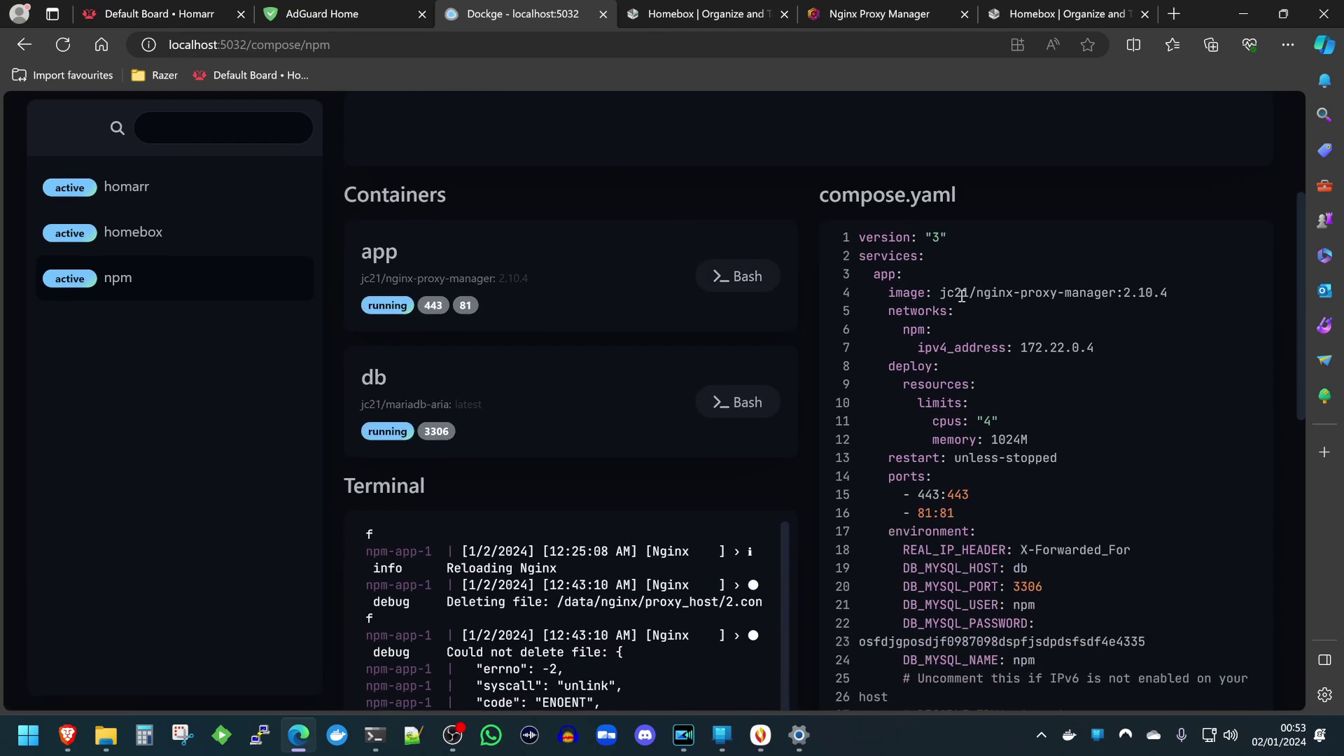
pyautogui.moveTo(1178, 289)
pyautogui.mouseDown()
pyautogui.moveTo(1127, 286)
pyautogui.moveTo(1167, 292)
pyautogui.mouseUp()
pyautogui.click(1124, 289)
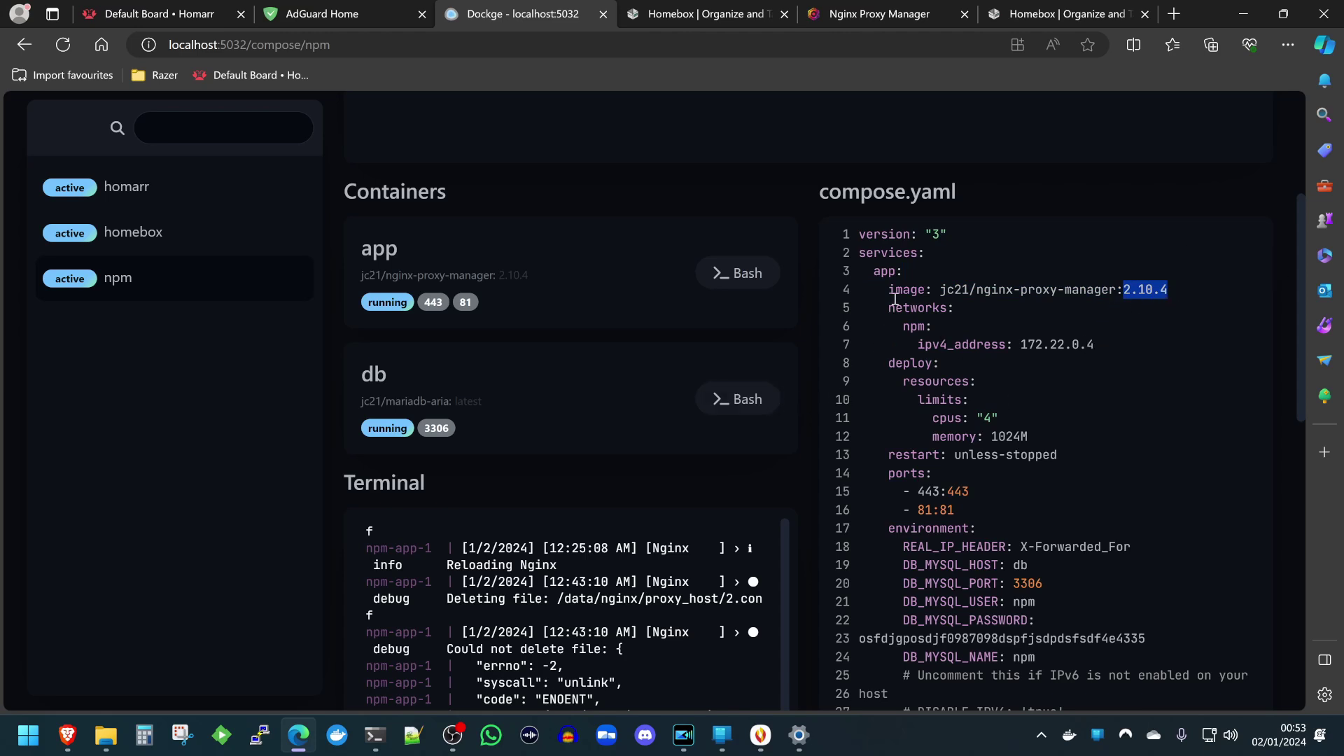
pyautogui.moveTo(1049, 289); pyautogui.dragTo(853, 232)
pyautogui.click(871, 223)
# Confirm the image version is 2.10.4, then return to the Nginx Proxy Manager dashboard.
pyautogui.moveTo(1167, 289); pyautogui.dragTo(1123, 289)
pyautogui.moveTo(1182, 289); pyautogui.dragTo(939, 292)
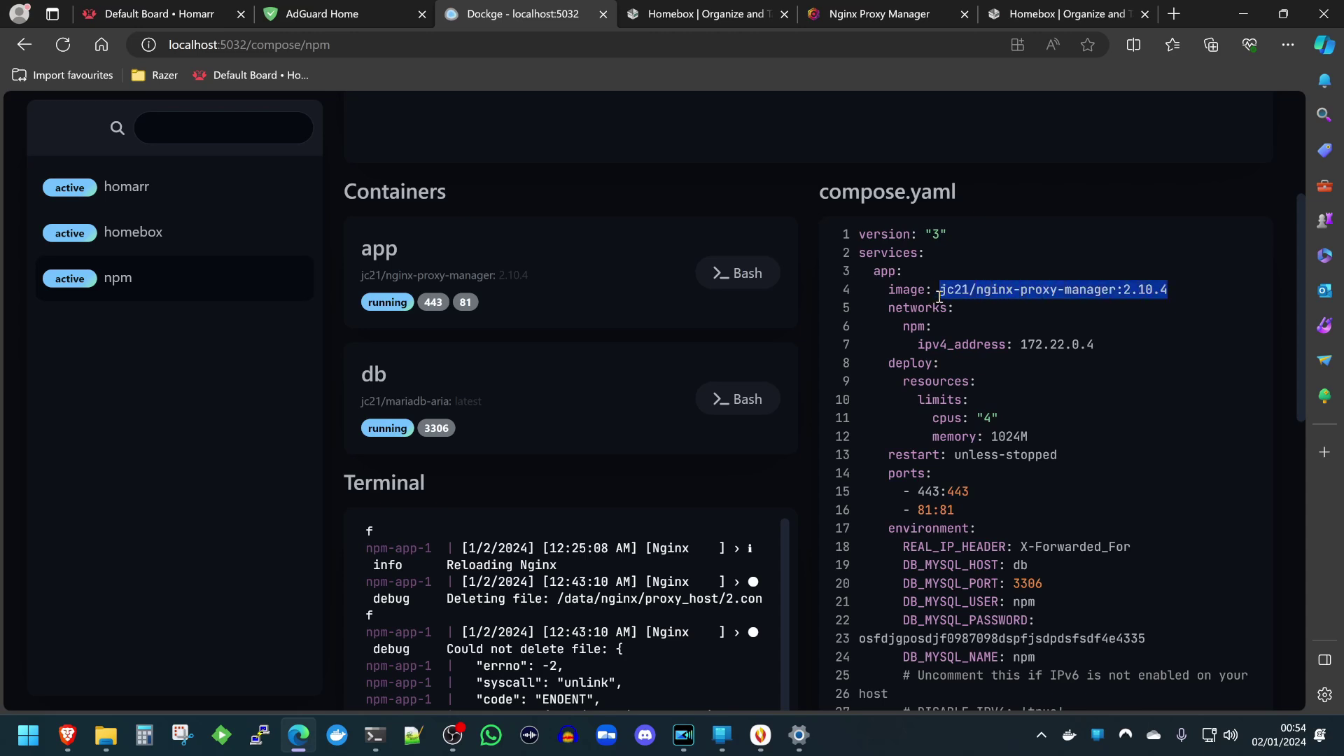
pyautogui.moveTo(1174, 289); pyautogui.dragTo(1129, 290)
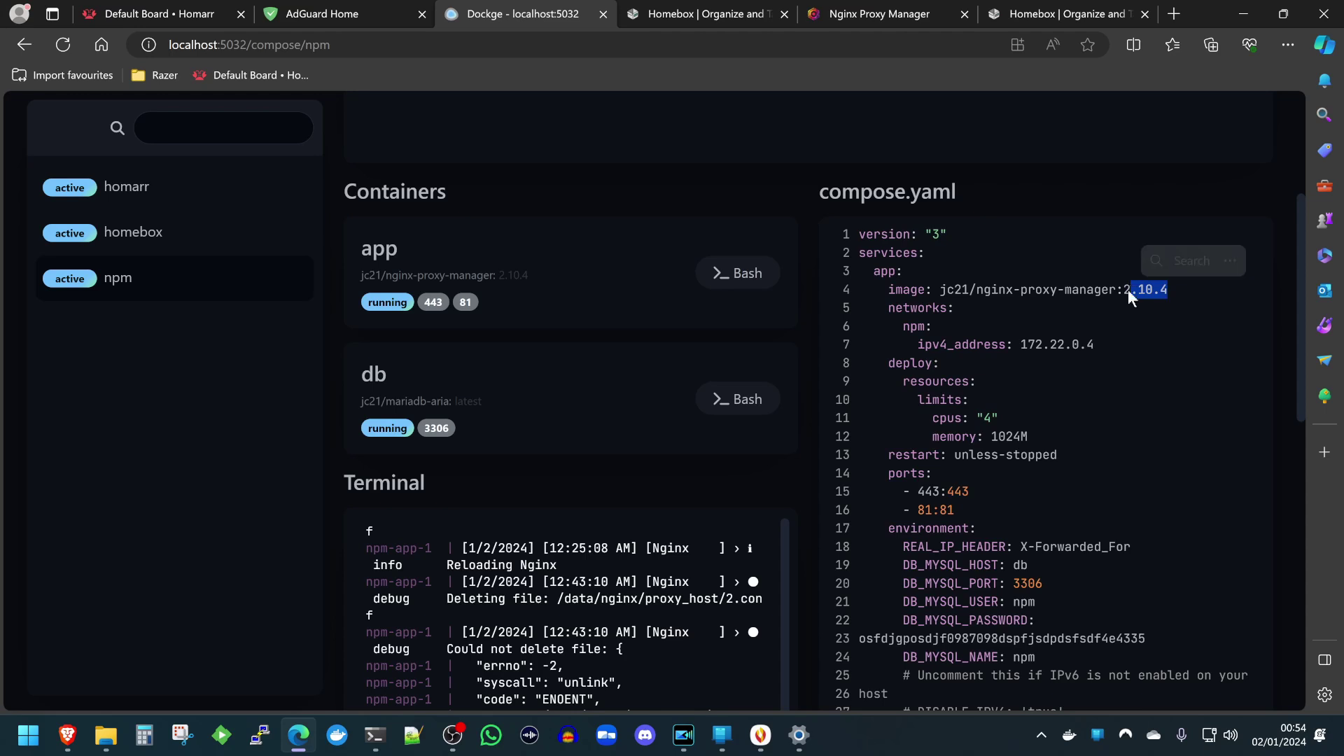
pyautogui.click(1127, 290)
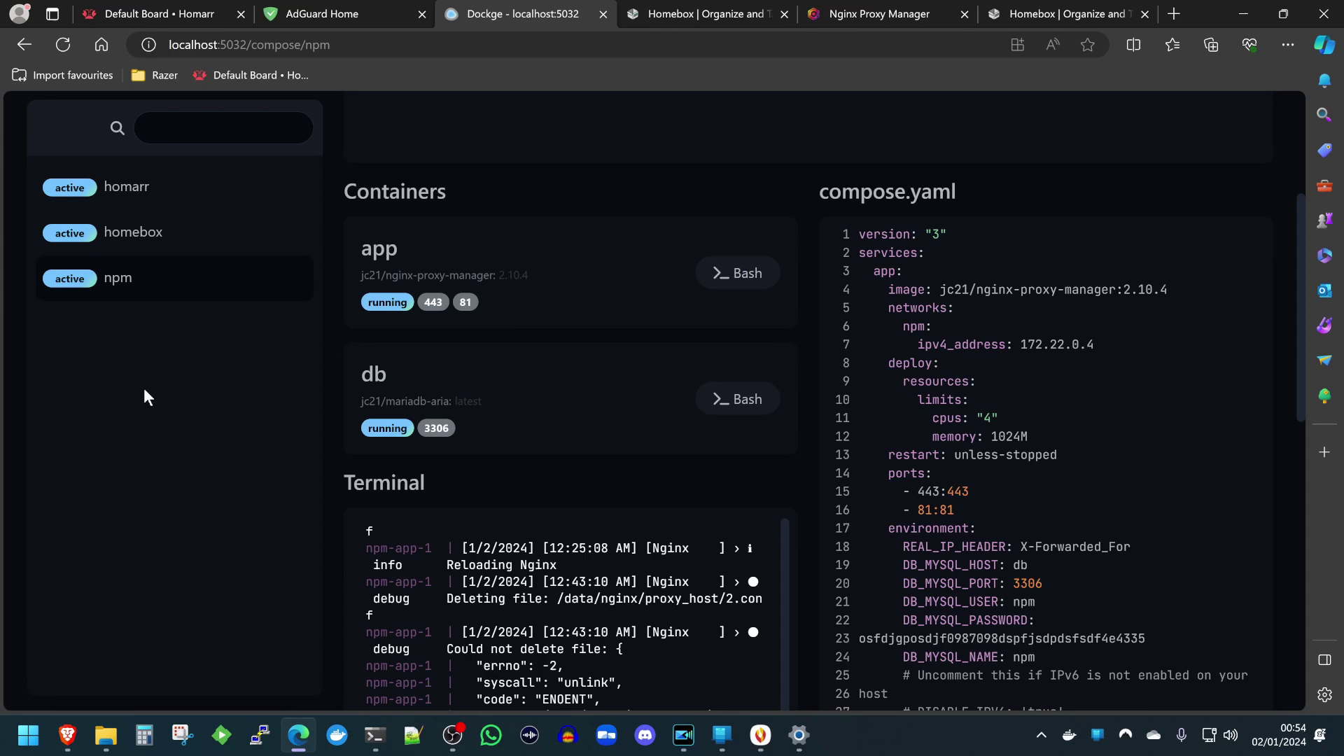
pyautogui.hotkey('ctrl', '5')
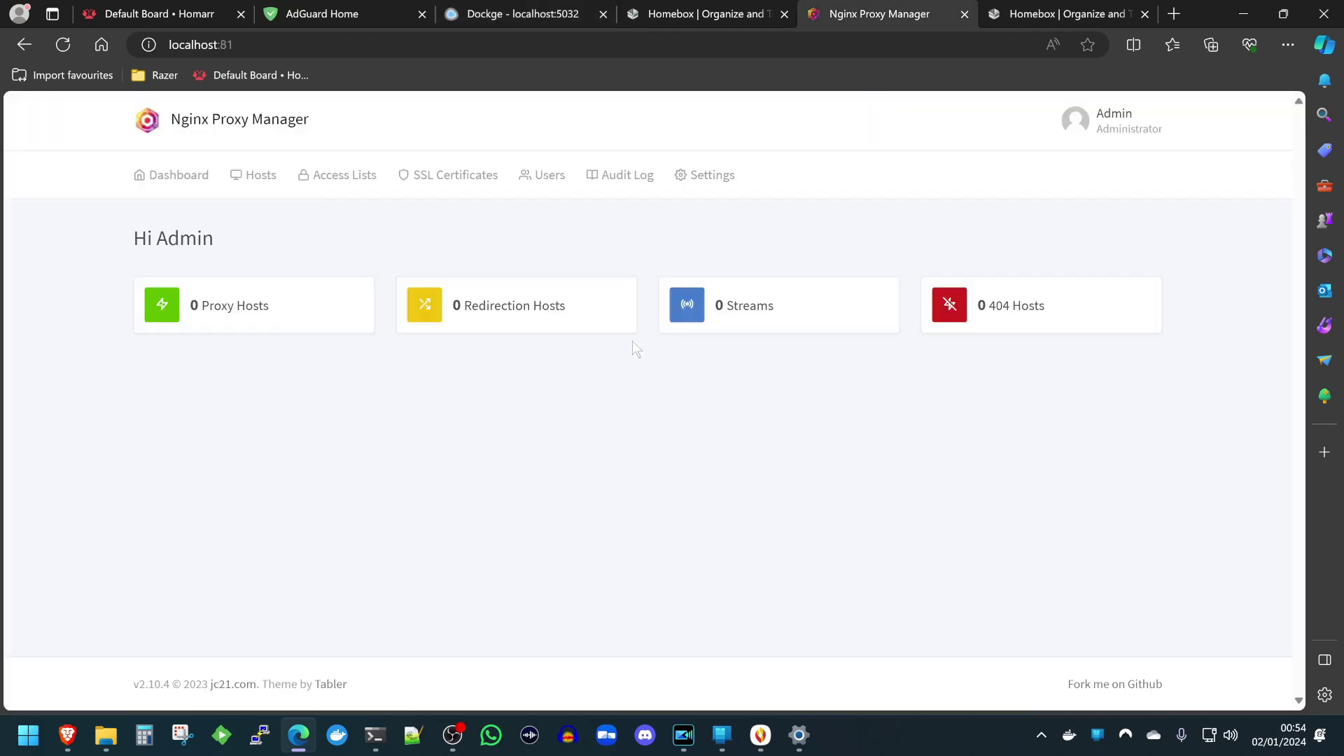